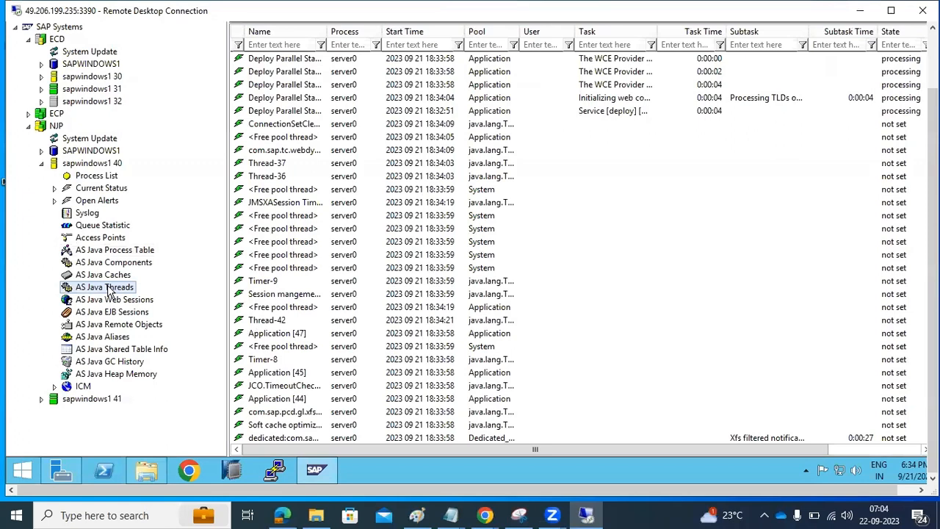
Step: Show the AS Java process table for NJP instance 40 and select the server0 row
{"action": "left_click", "coordinate": [99, 251]}
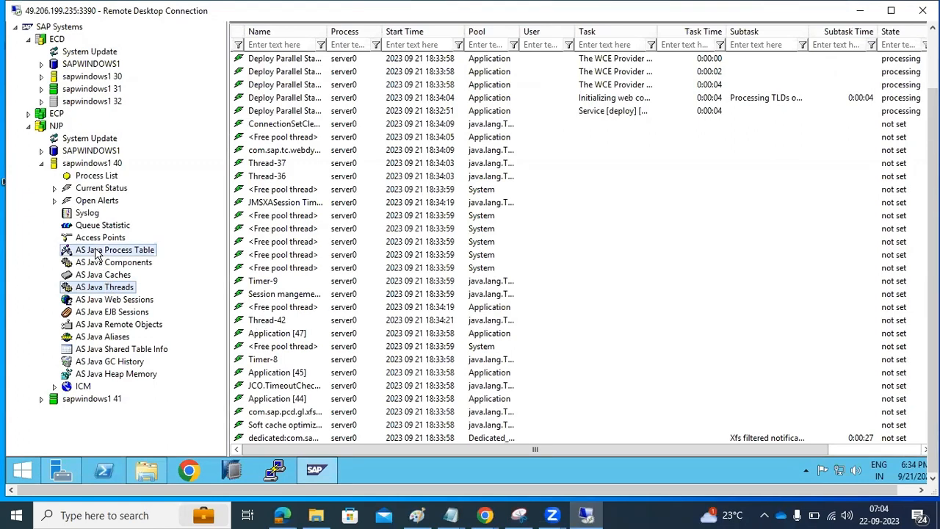
{"action": "left_click", "coordinate": [265, 73]}
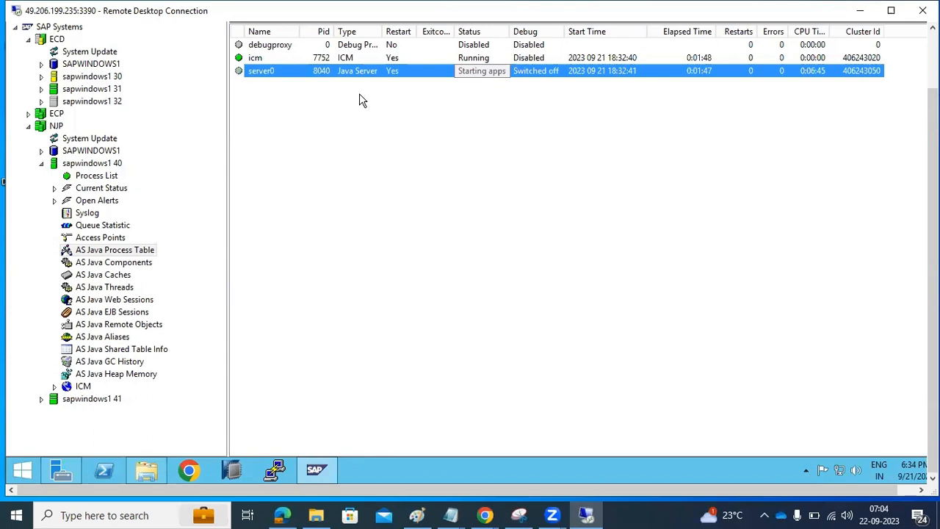
Step: Hard-stop ECD instance 30 on sapwindows1 from its process list, then minimize the console
{"action": "left_click", "coordinate": [42, 77]}
{"action": "left_click", "coordinate": [83, 89]}
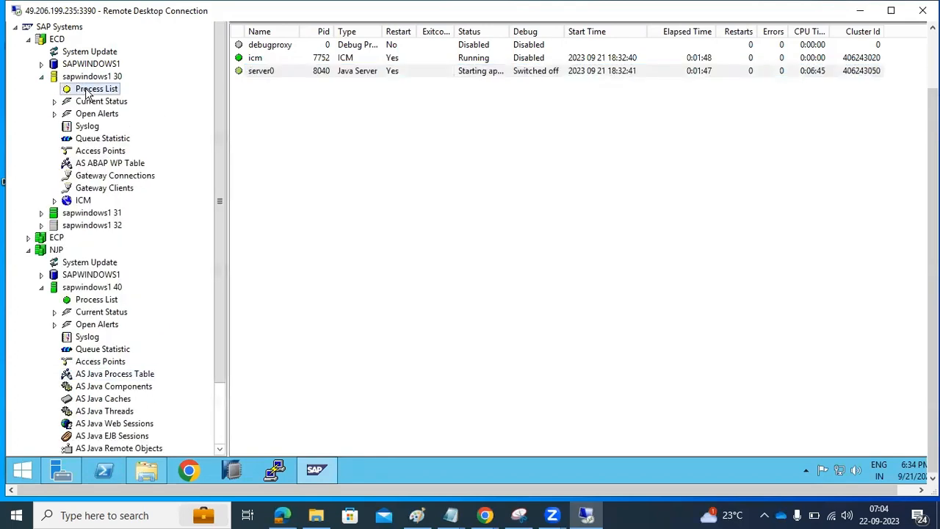
{"action": "left_click", "coordinate": [42, 77]}
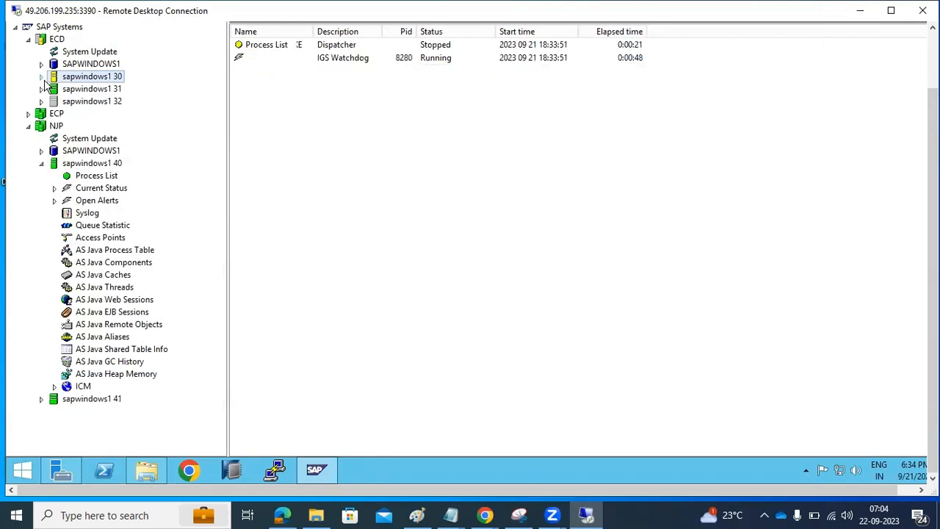
{"action": "right_click", "coordinate": [54, 79]}
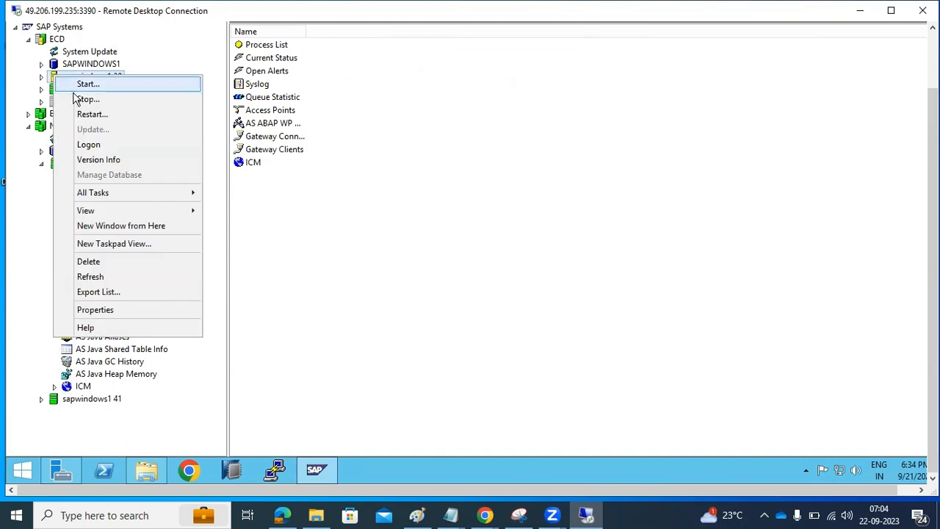
{"action": "left_click", "coordinate": [83, 84]}
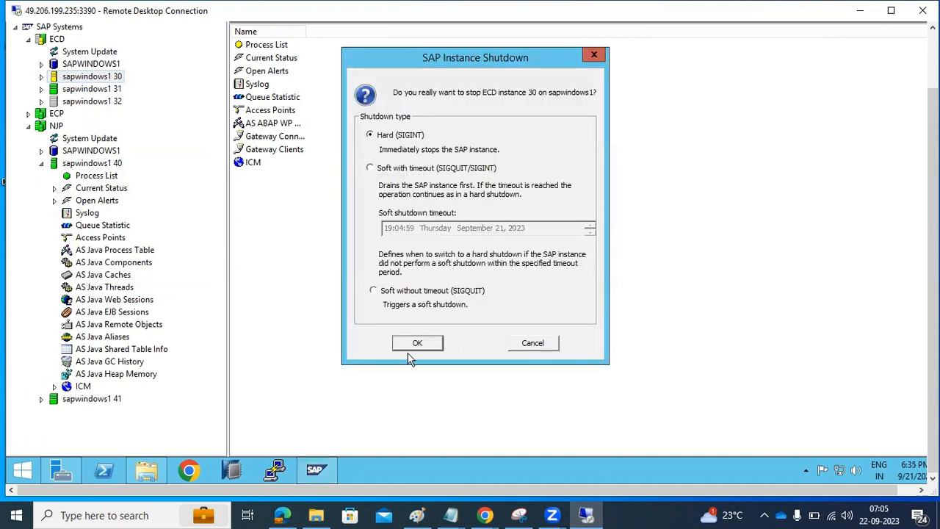
{"action": "left_click", "coordinate": [409, 352]}
{"action": "left_click", "coordinate": [313, 473]}
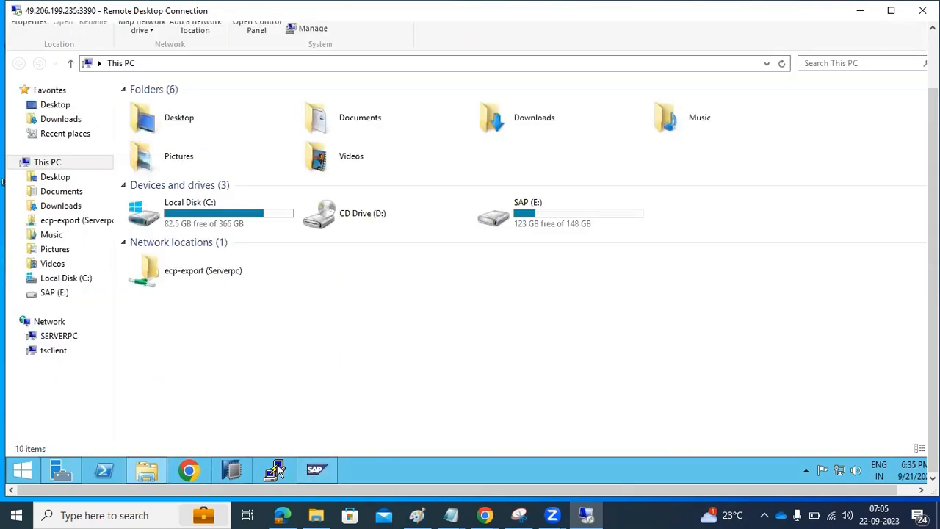
Step: Launch Google Chrome from the taskbar
{"action": "mouse_move", "coordinate": [315, 473]}
{"action": "left_click", "coordinate": [192, 470]}
{"action": "left_click", "coordinate": [192, 472]}
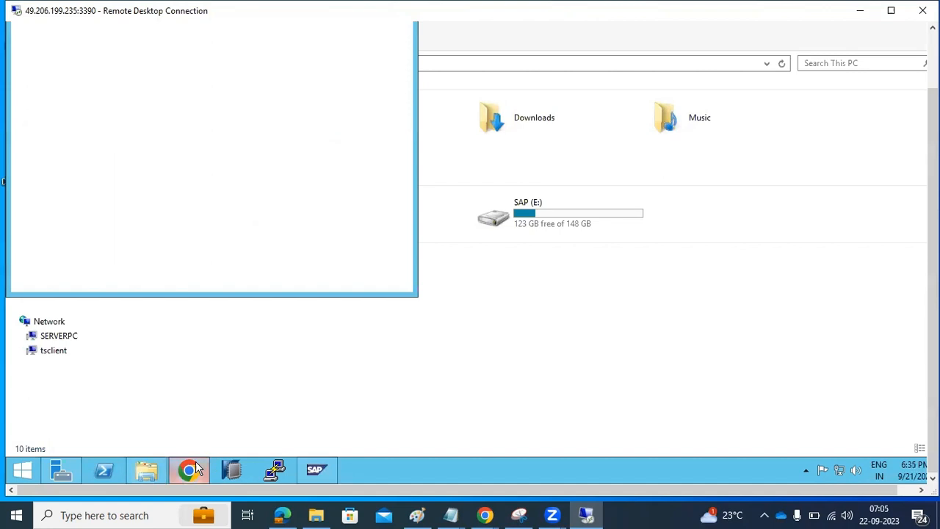
{"action": "mouse_move", "coordinate": [194, 467]}
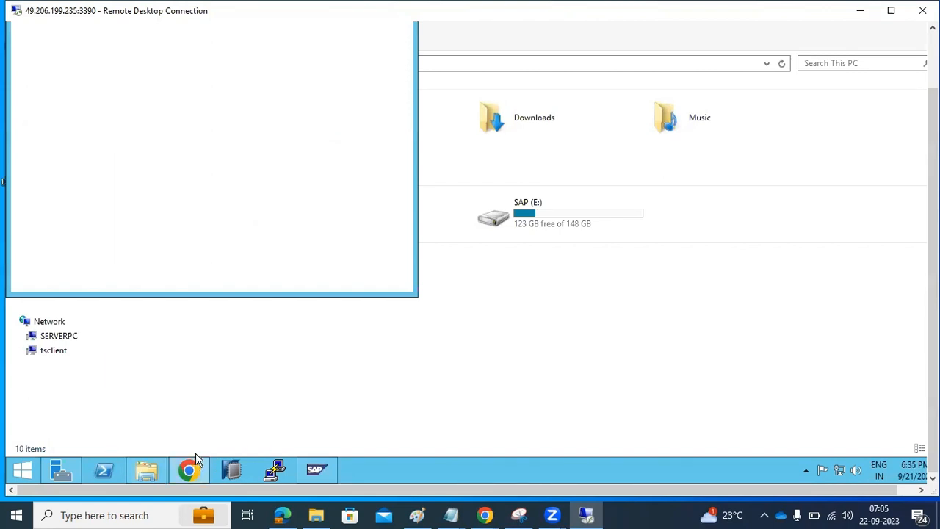
{"action": "left_click_drag", "start_coordinate": [933, 242], "coordinate": [933, 187]}
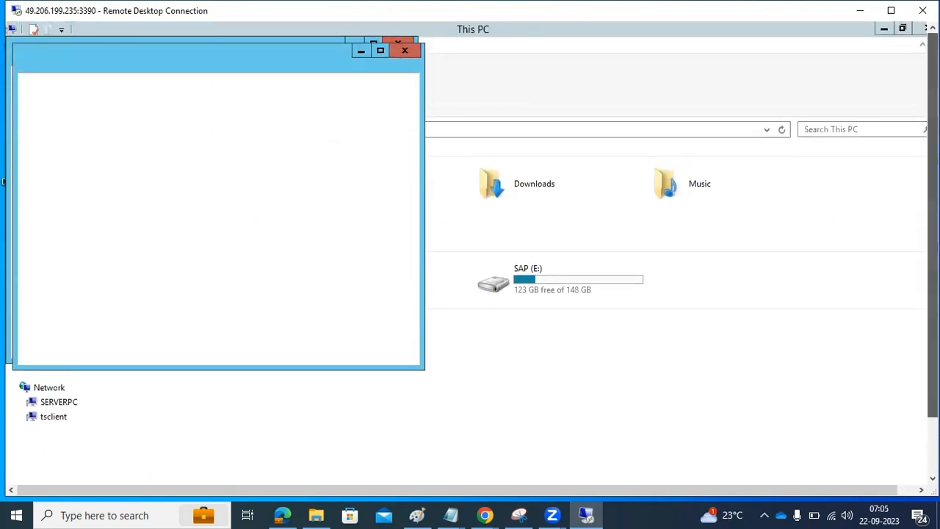
Step: Minimize the This PC and blank windows, then start SAP Logon from the desktop shortcut
{"action": "left_click", "coordinate": [380, 51]}
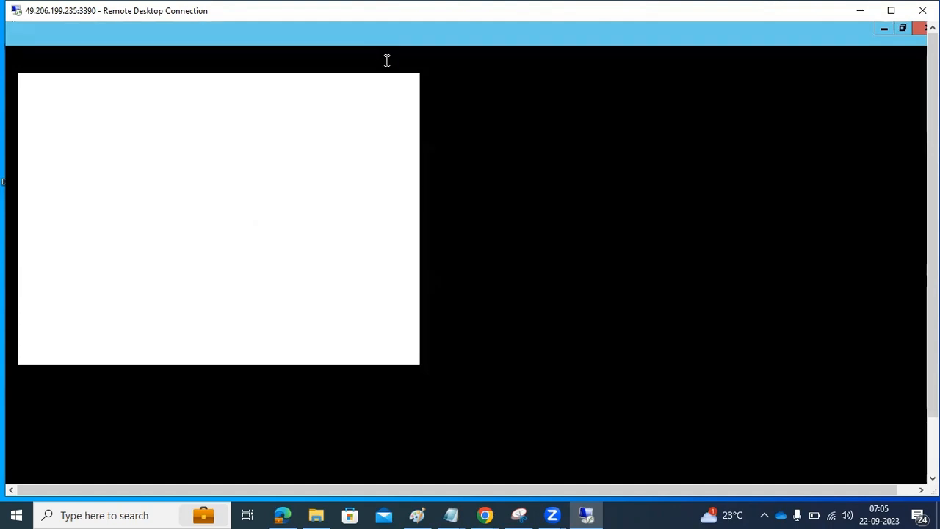
{"action": "left_click", "coordinate": [886, 28]}
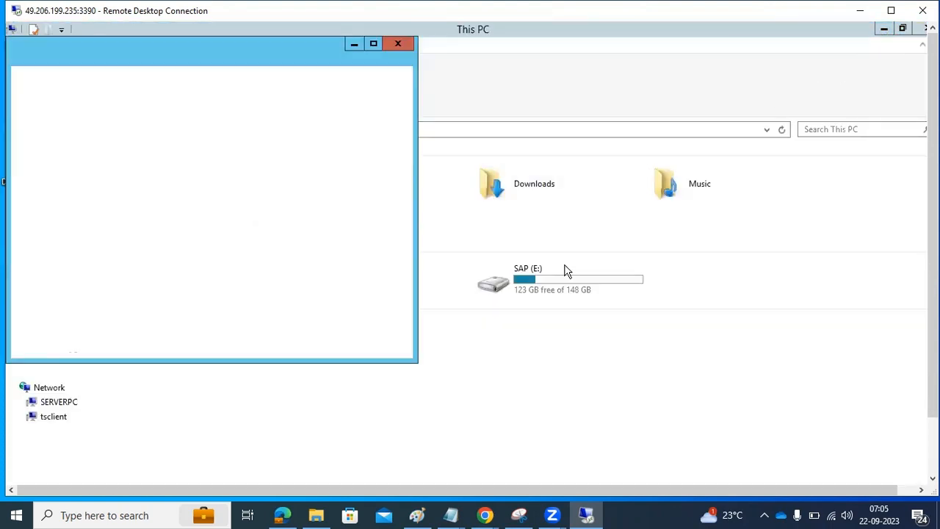
{"action": "left_click", "coordinate": [883, 32]}
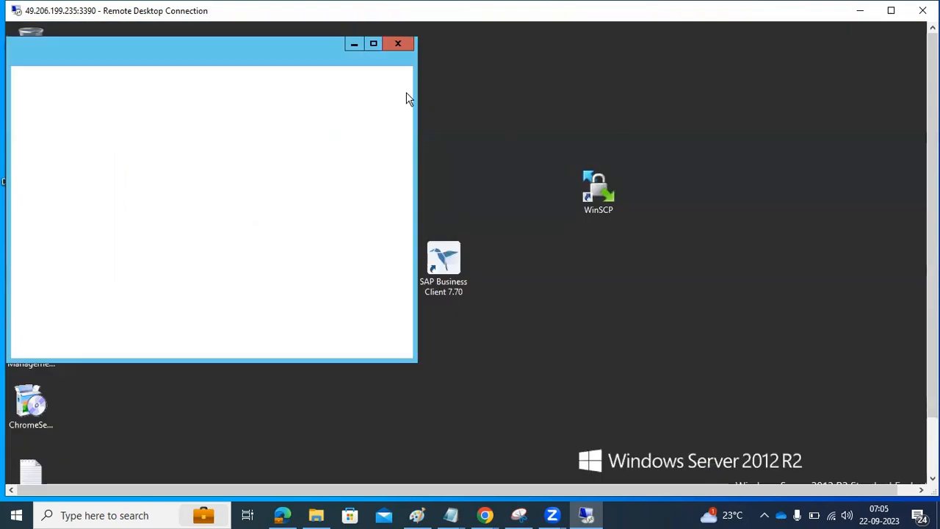
{"action": "left_click", "coordinate": [354, 44]}
{"action": "left_click", "coordinate": [340, 265]}
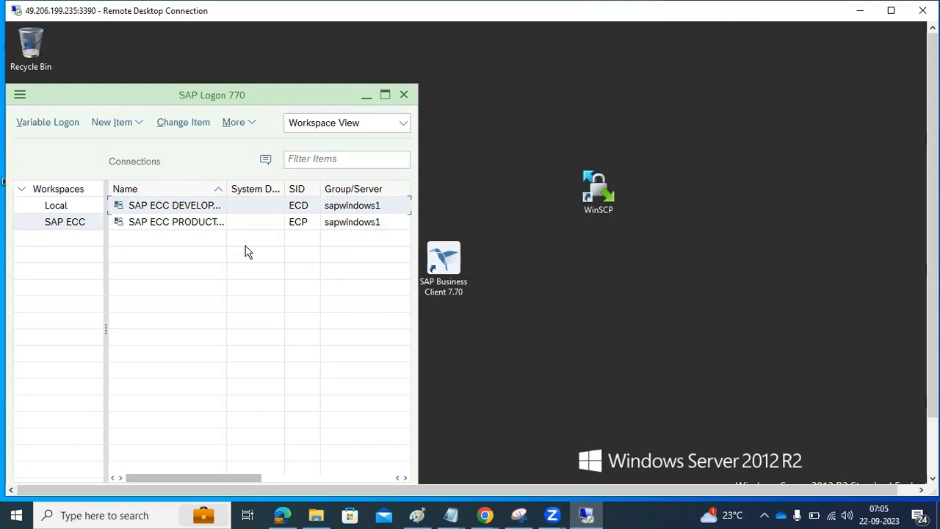
Step: Open SAP ECC PRODUCTION and log on to client 100 with the saved user and its password
{"action": "left_click", "coordinate": [187, 224]}
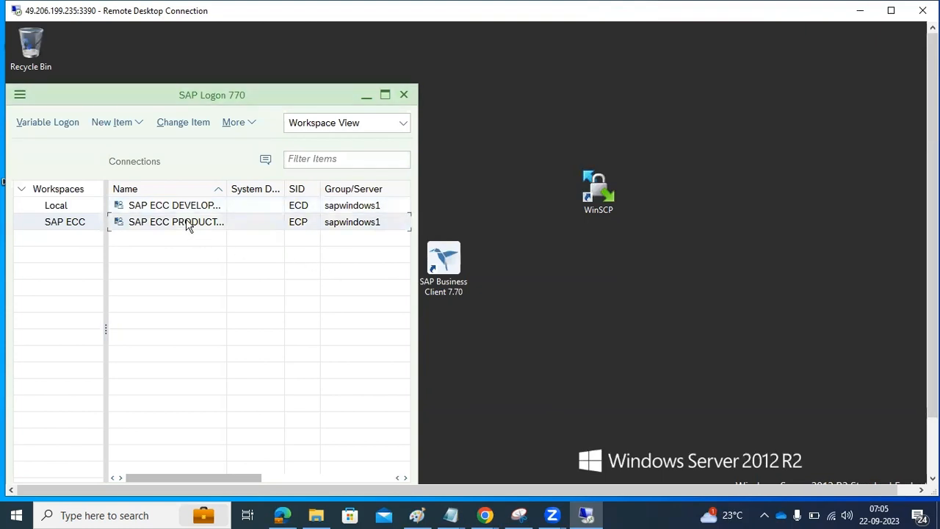
{"action": "double_click", "coordinate": [188, 224]}
{"action": "type", "text": "b"}
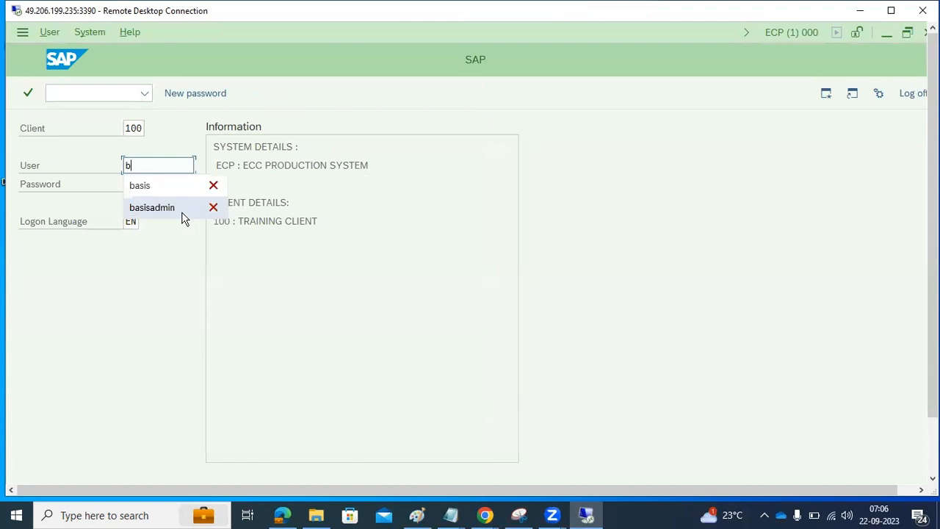
{"action": "left_click", "coordinate": [142, 184]}
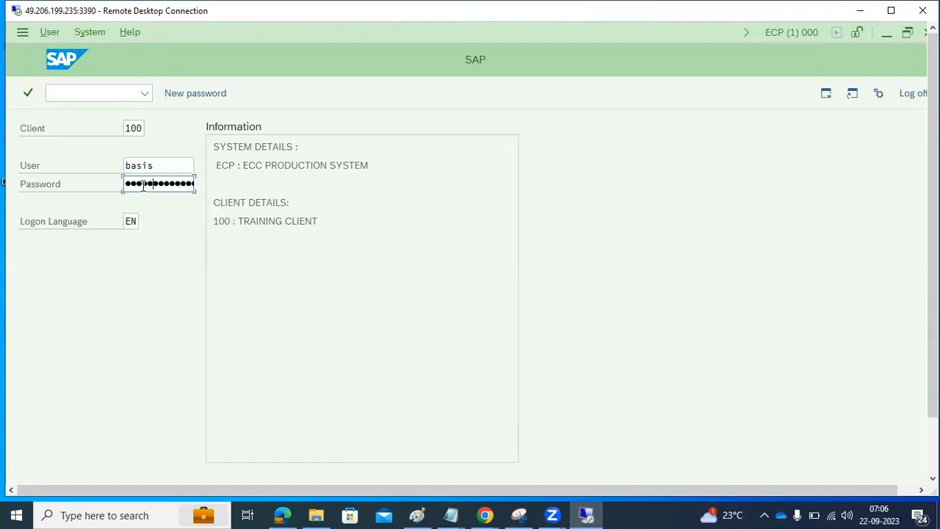
{"action": "type", "text": "•"}
{"action": "key", "text": "Return"}
{"action": "scroll", "coordinate": [927, 384], "scroll_direction": "down", "scroll_amount": 3}
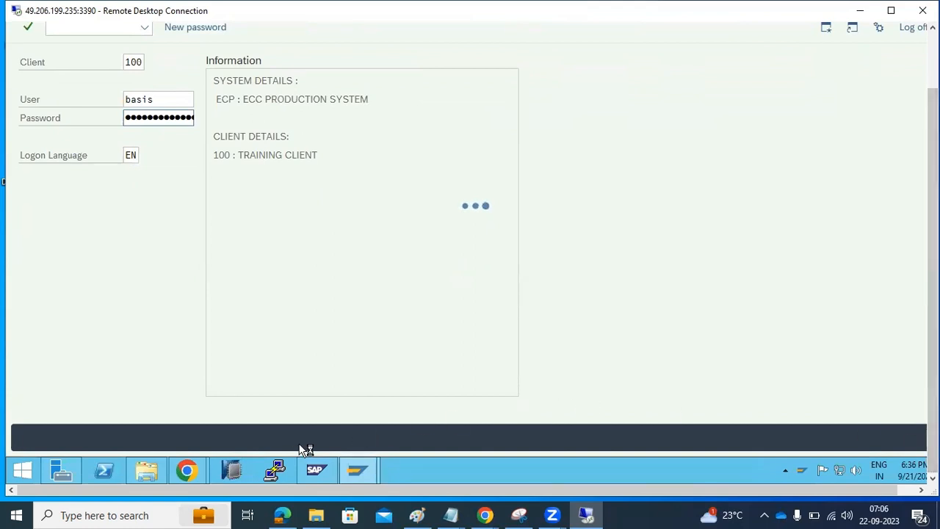
Step: Bring Chrome's New Tab window to the front and maximize it
{"action": "left_click", "coordinate": [317, 474]}
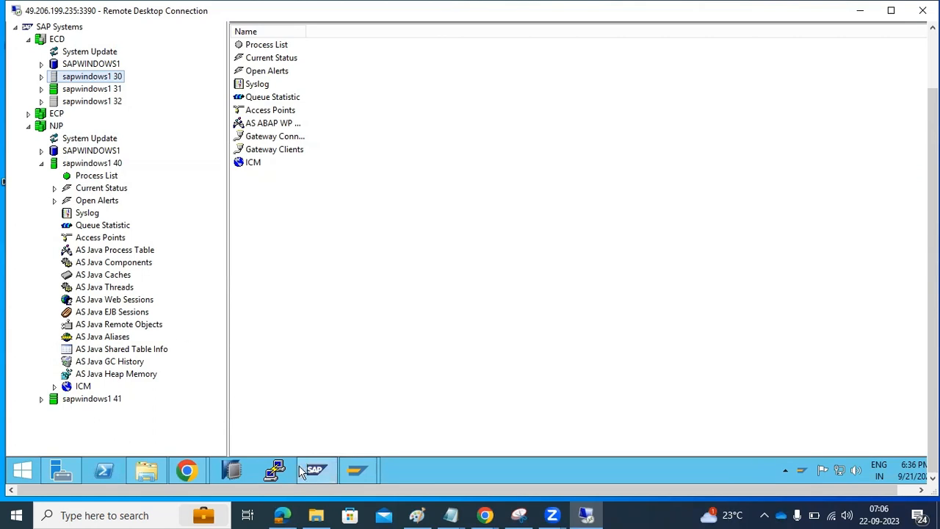
{"action": "left_click", "coordinate": [319, 474]}
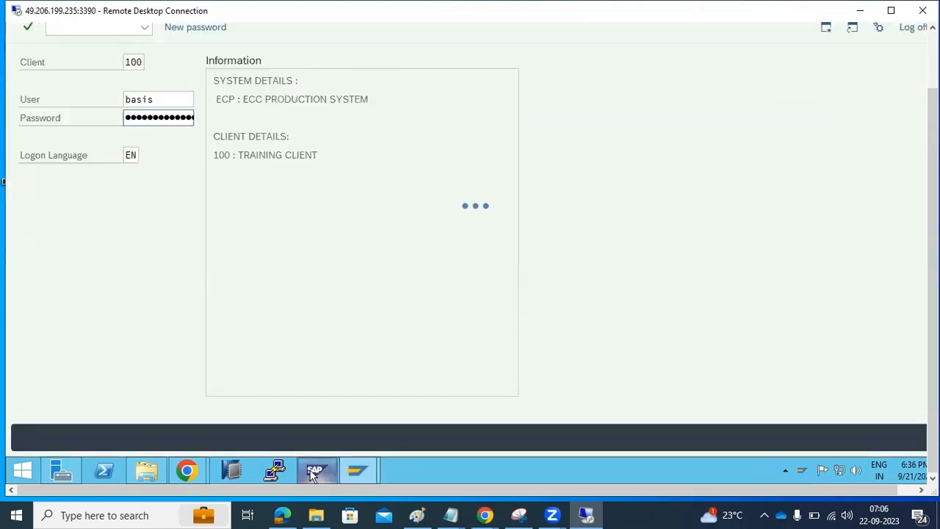
{"action": "mouse_move", "coordinate": [198, 467]}
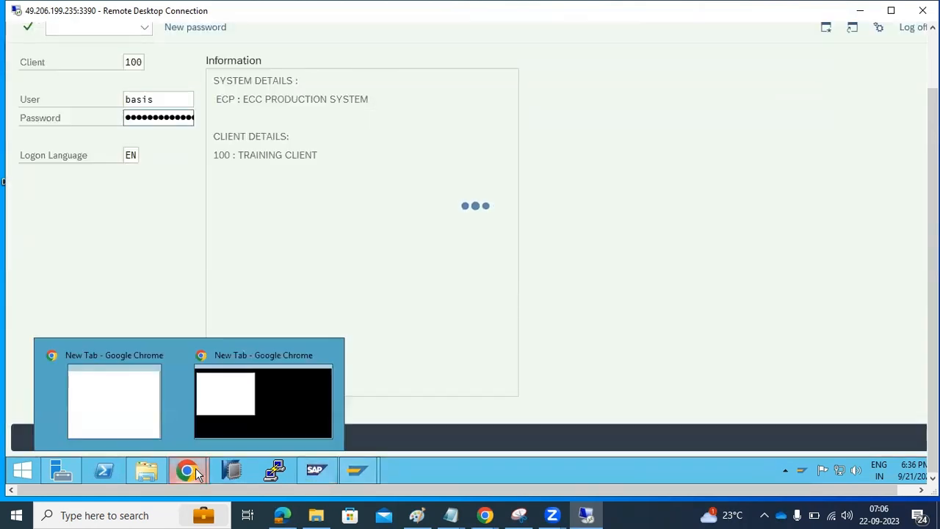
{"action": "left_click", "coordinate": [129, 402]}
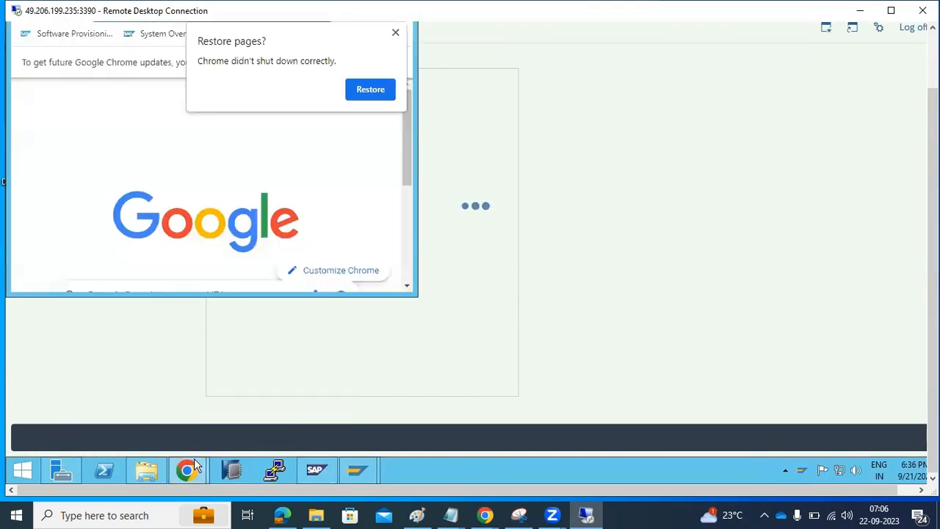
{"action": "mouse_move", "coordinate": [196, 466]}
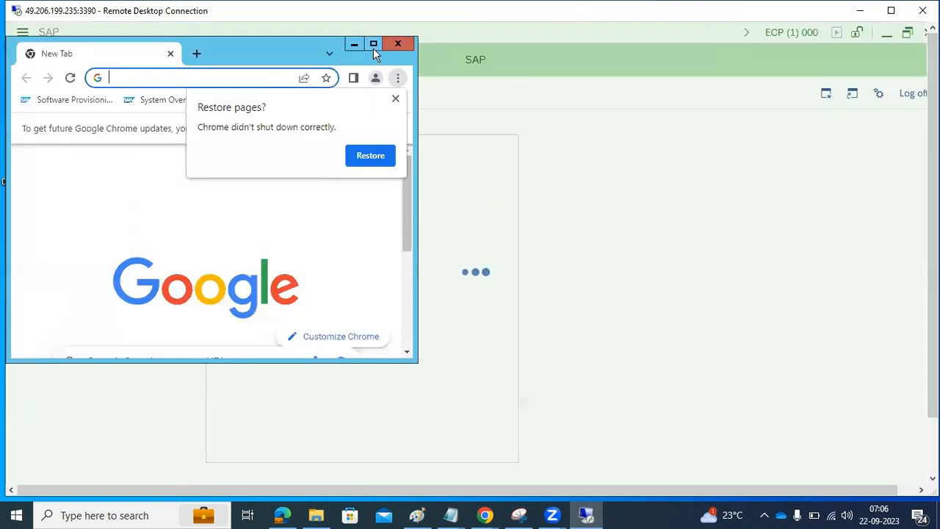
{"action": "left_click", "coordinate": [374, 44]}
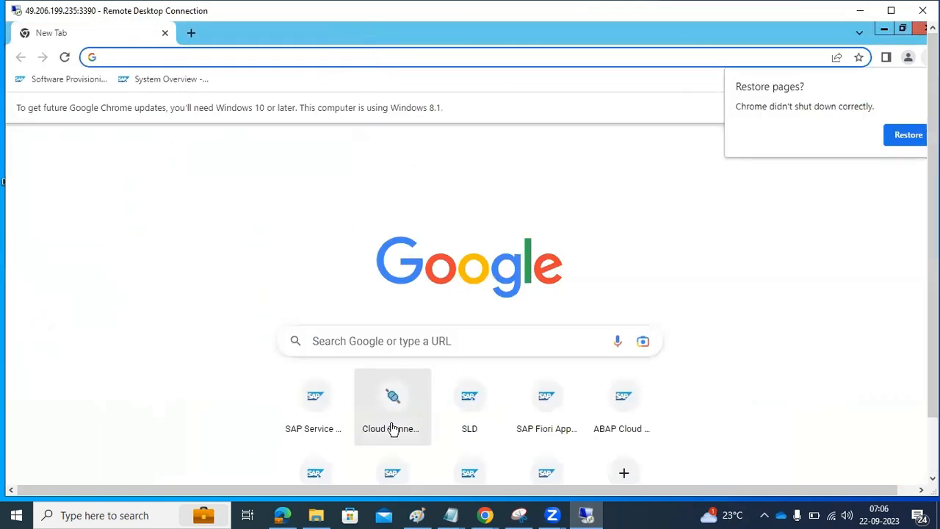
Step: Log on to the System Landscape Directory with the saved Administrator login
{"action": "left_click", "coordinate": [485, 418]}
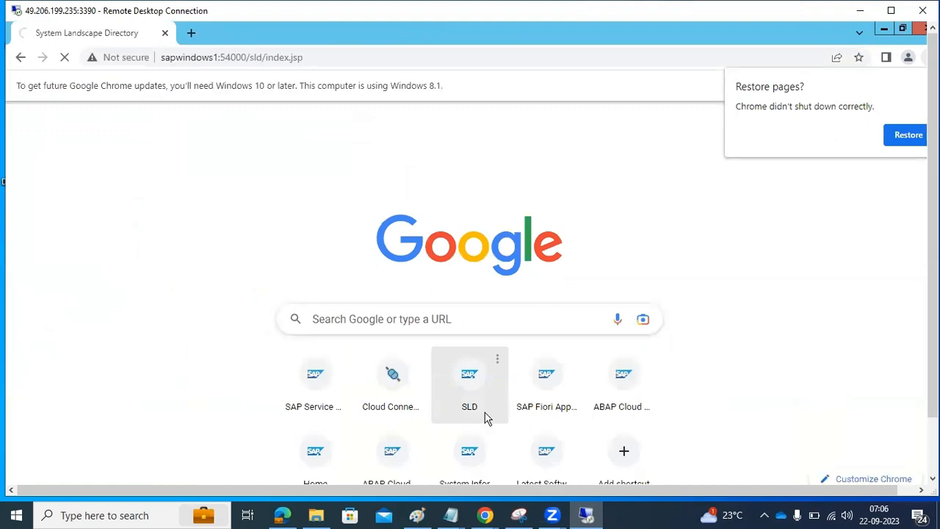
{"action": "left_click", "coordinate": [561, 251]}
{"action": "left_click", "coordinate": [585, 287]}
{"action": "left_click", "coordinate": [600, 295]}
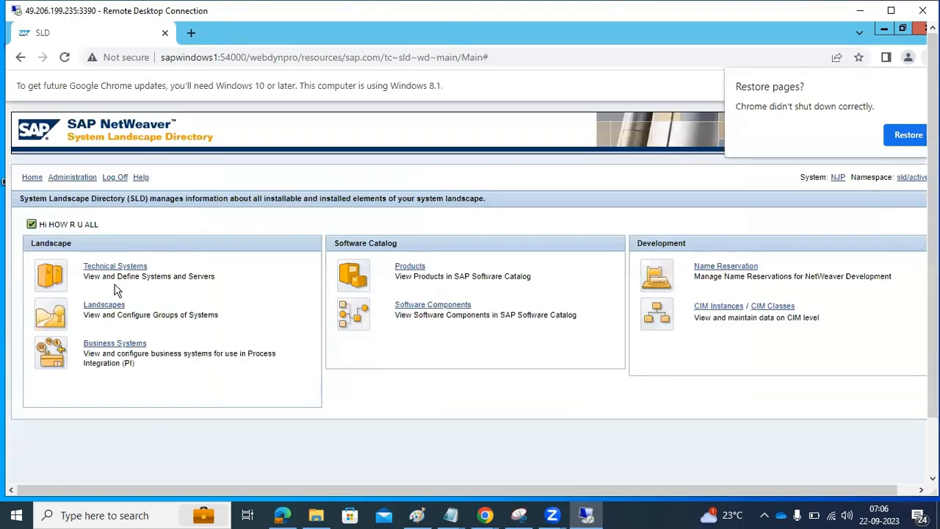
Step: List Technical Systems of type All Application Systems and show ECD on sapwindows1 details
{"action": "left_click", "coordinate": [112, 269]}
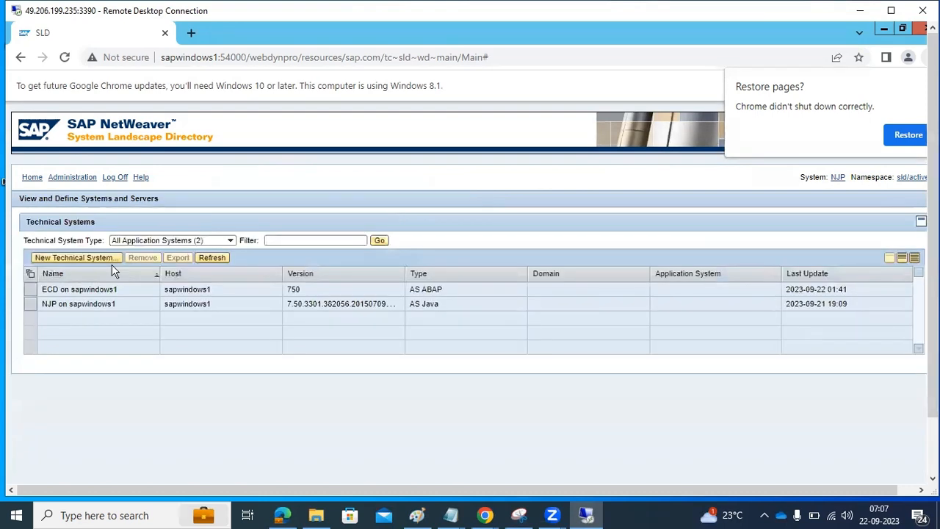
{"action": "left_click", "coordinate": [230, 240]}
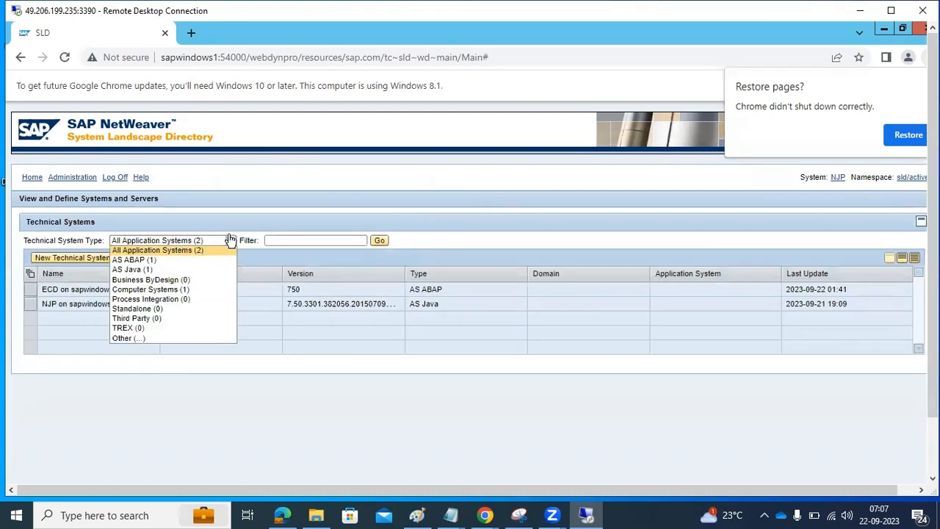
{"action": "left_click", "coordinate": [230, 241]}
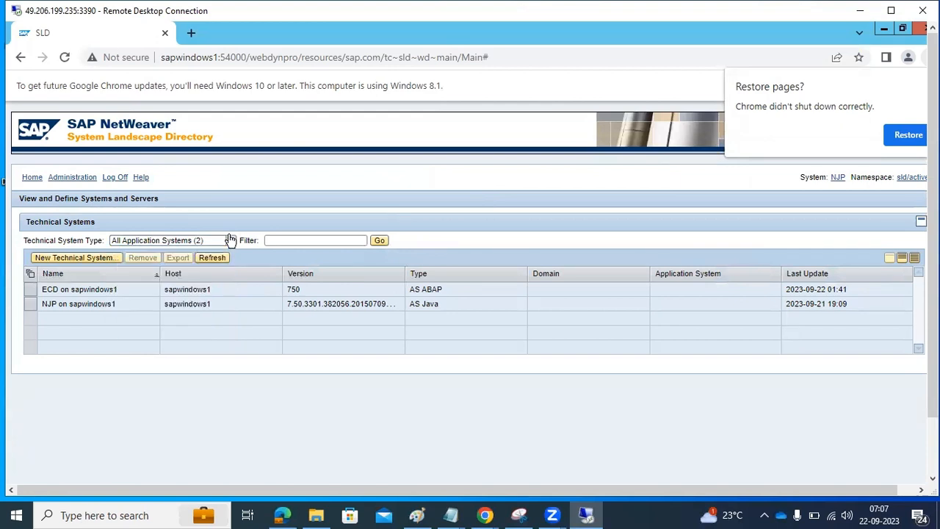
{"action": "left_click", "coordinate": [49, 290]}
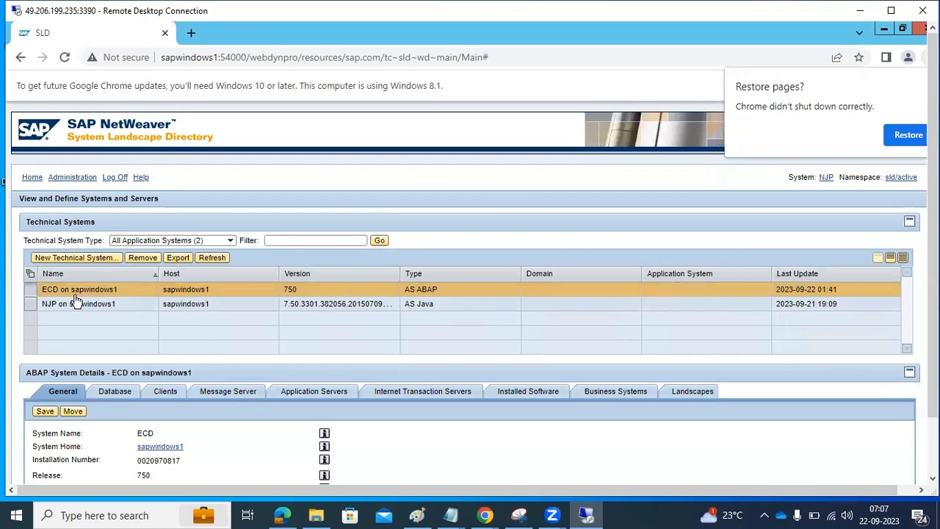
{"action": "left_click", "coordinate": [74, 303]}
{"action": "left_click", "coordinate": [77, 290]}
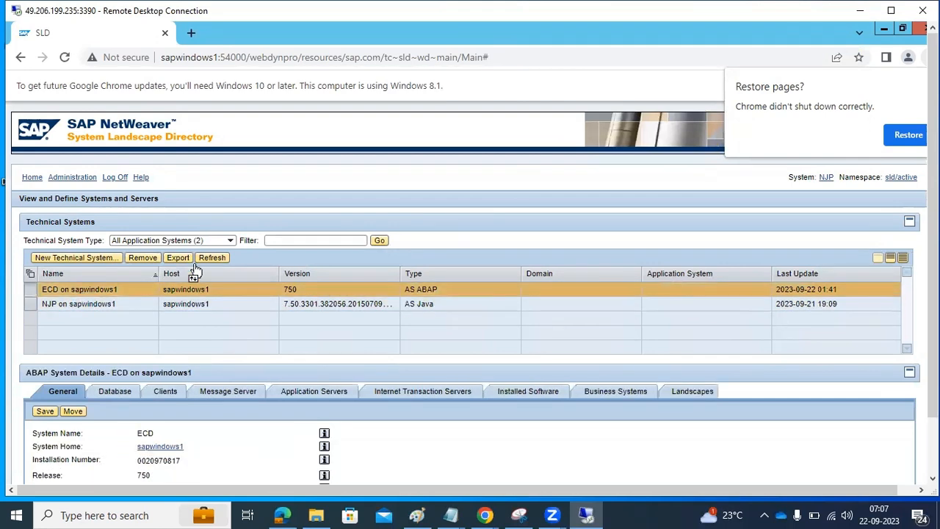
{"action": "left_click_drag", "start_coordinate": [933, 303], "coordinate": [933, 367]}
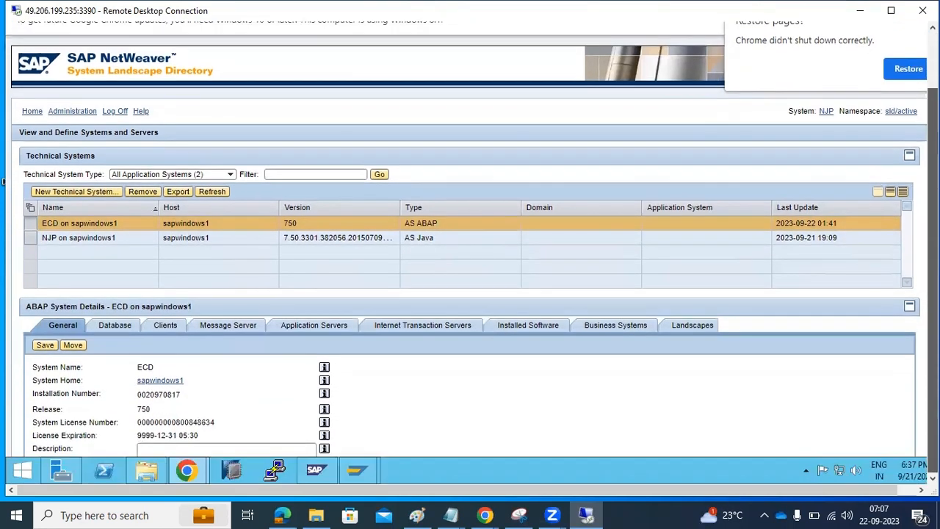
Step: Bring the SAP Easy Access window forward
{"action": "mouse_move", "coordinate": [353, 462]}
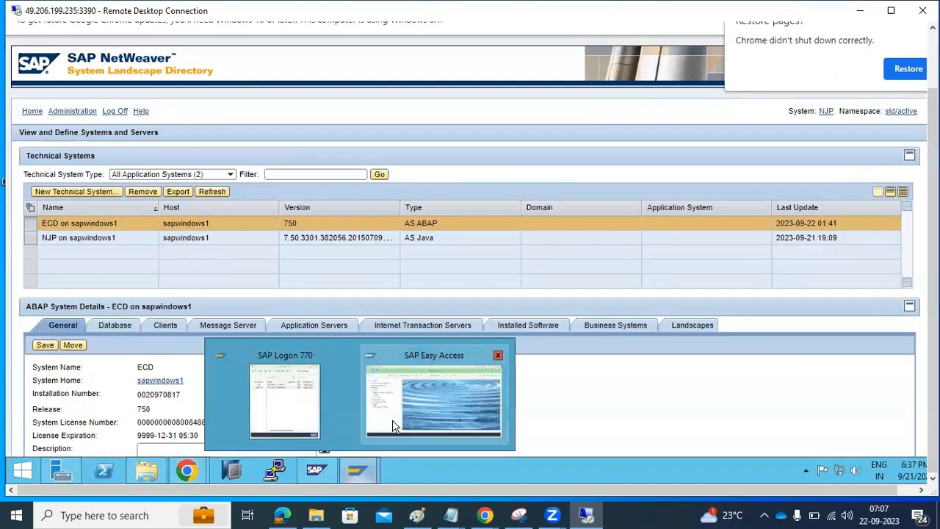
{"action": "left_click", "coordinate": [441, 382]}
{"action": "left_click_drag", "start_coordinate": [933, 294], "coordinate": [933, 236]}
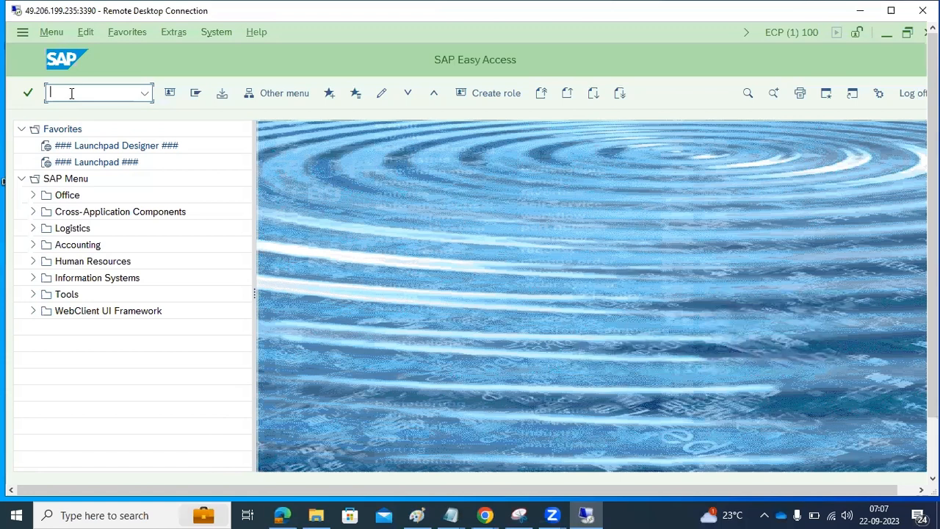
Step: Run RZ70 with gateway host sapwindows1 and gateway service sapgw41, then switch to MMC
{"action": "type", "text": "rz70"}
{"action": "key", "text": "Return"}
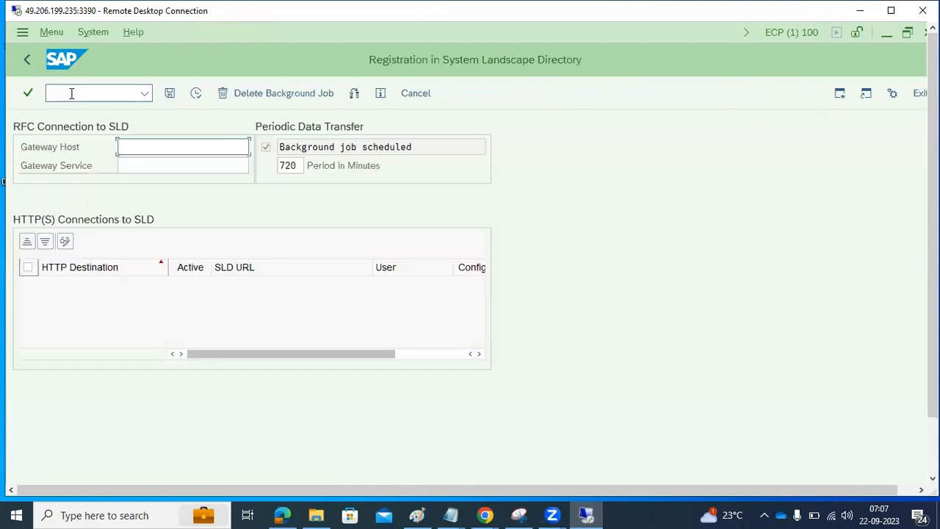
{"action": "type", "text": "saapwindows1"}
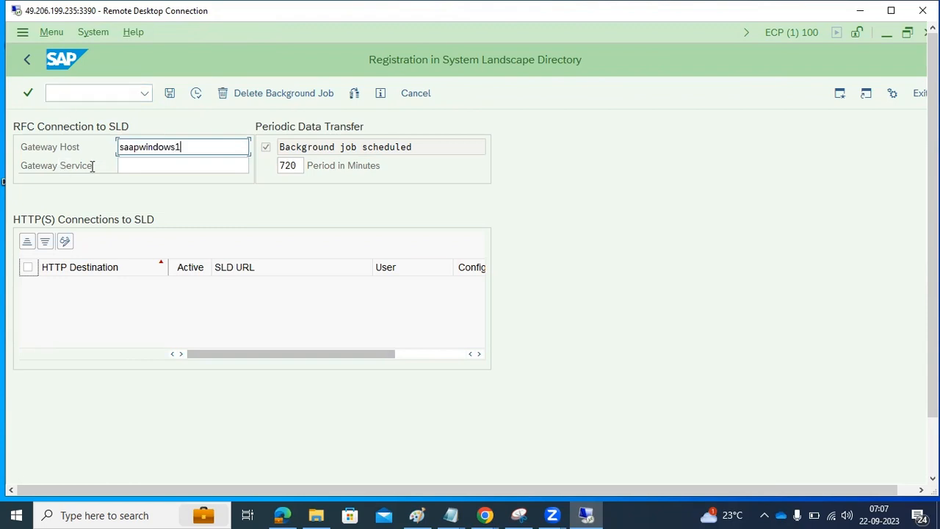
{"action": "left_click", "coordinate": [132, 144]}
{"action": "key", "text": "BackSpace"}
{"action": "left_click", "coordinate": [159, 163]}
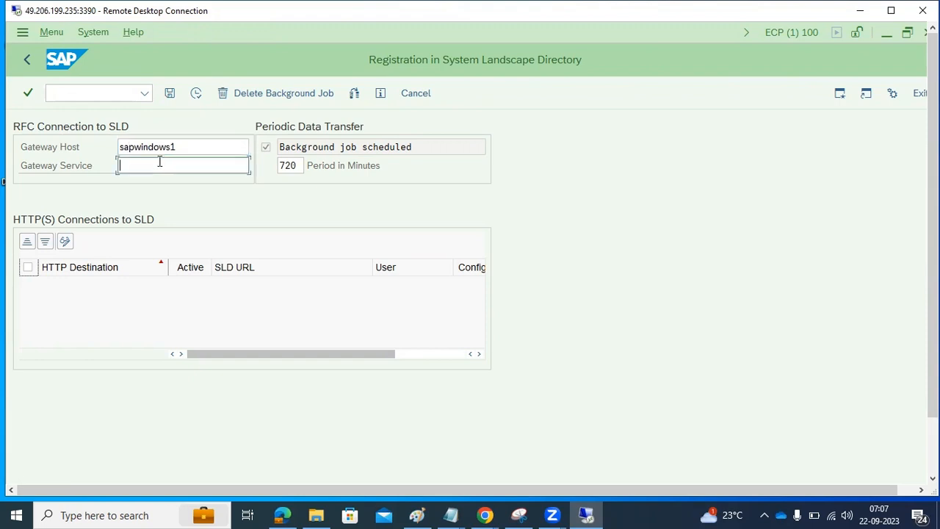
{"action": "type", "text": "sap"}
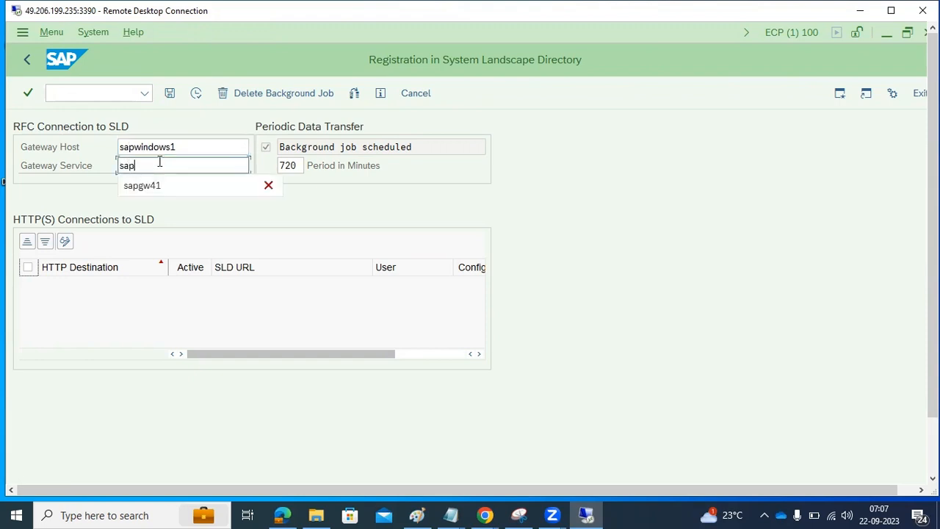
{"action": "type", "text": "gw41"}
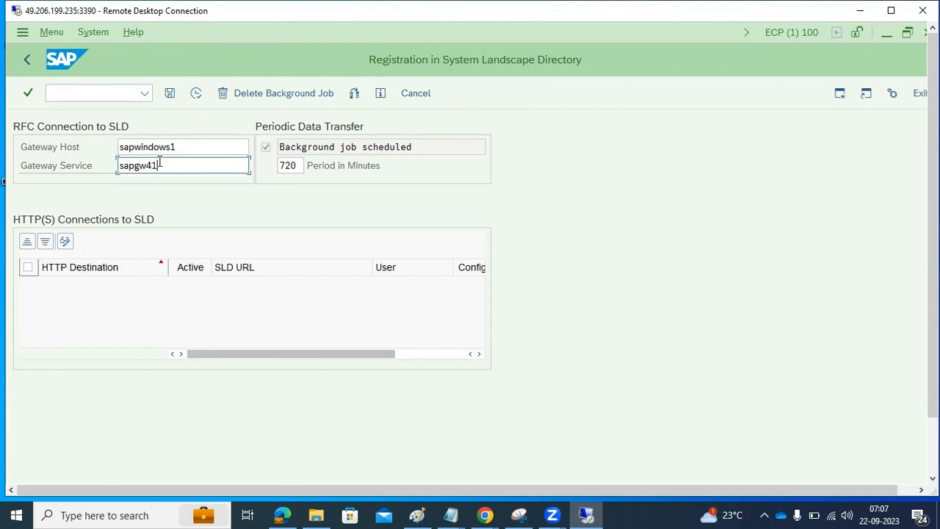
{"action": "left_click_drag", "start_coordinate": [145, 165], "coordinate": [164, 161]}
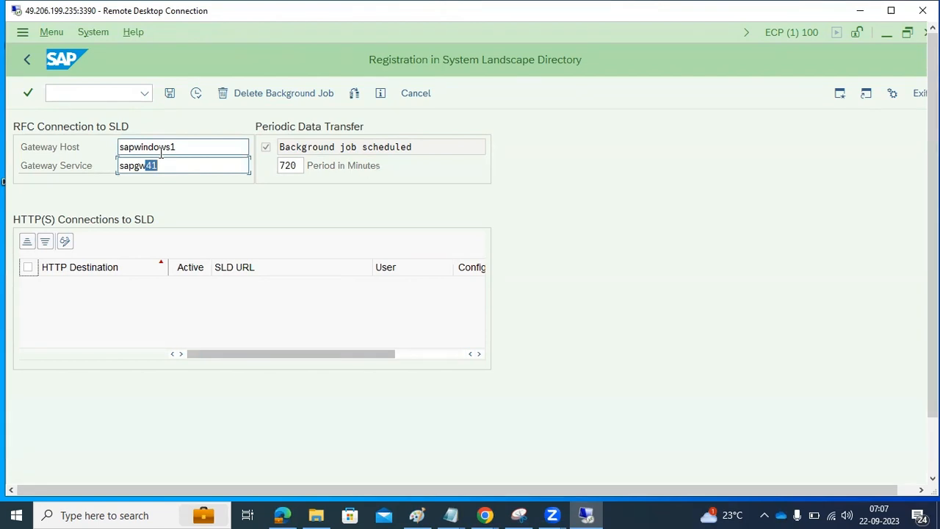
{"action": "left_click_drag", "start_coordinate": [933, 228], "coordinate": [933, 294]}
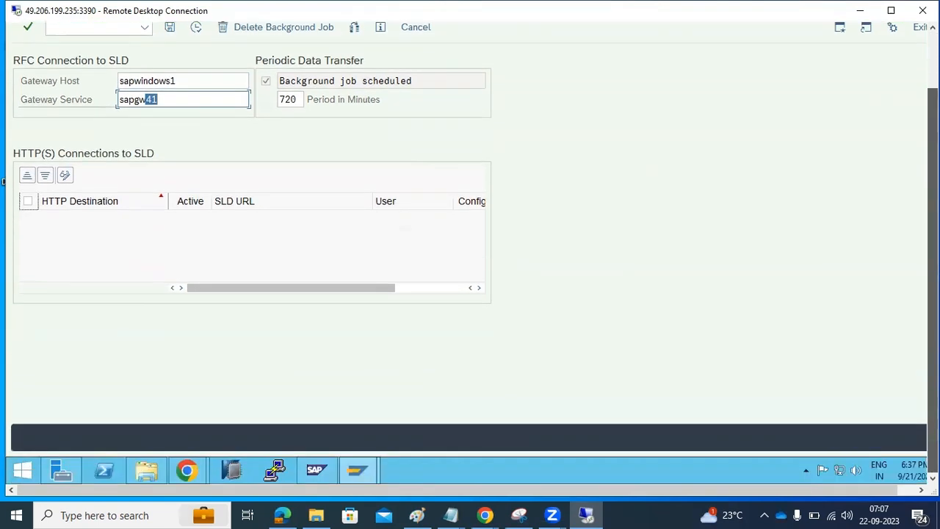
{"action": "left_click", "coordinate": [316, 471]}
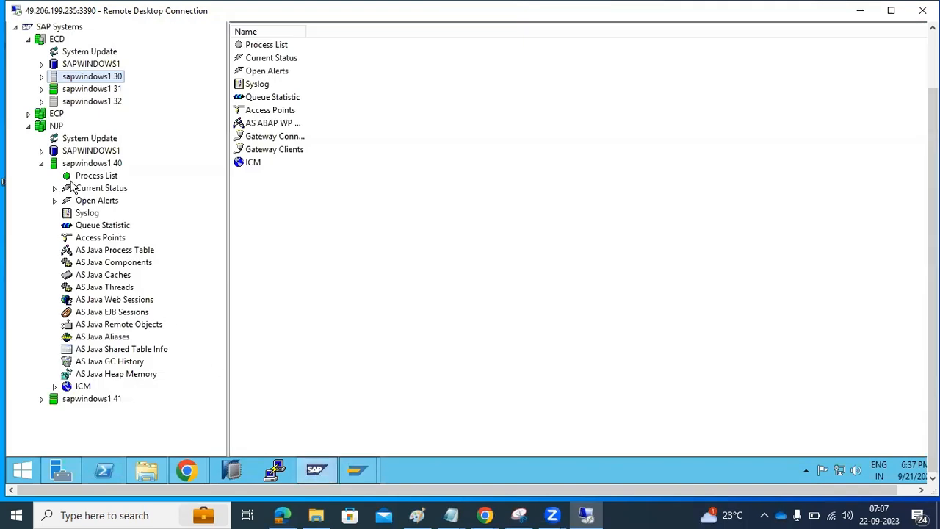
Step: Show NJP instance 41's process list and its access points for gwrd.EXE
{"action": "left_click", "coordinate": [41, 163]}
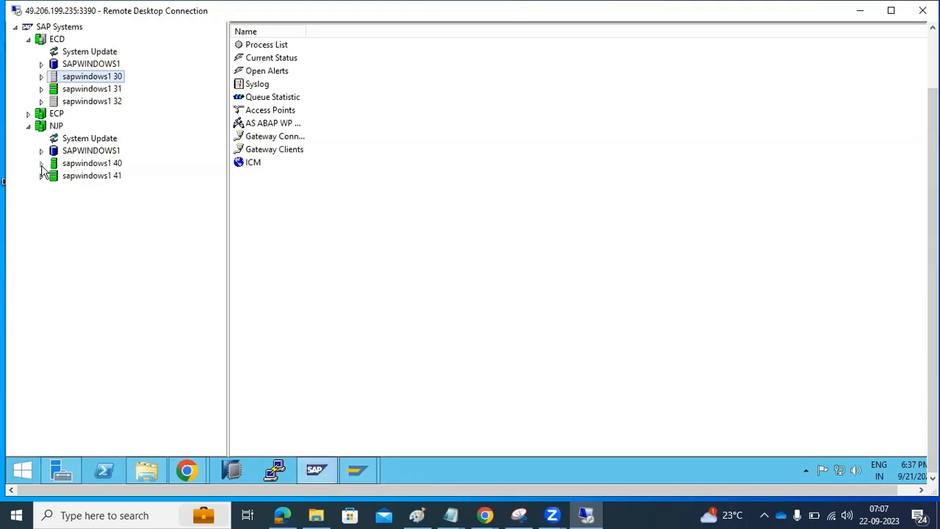
{"action": "left_click", "coordinate": [50, 126]}
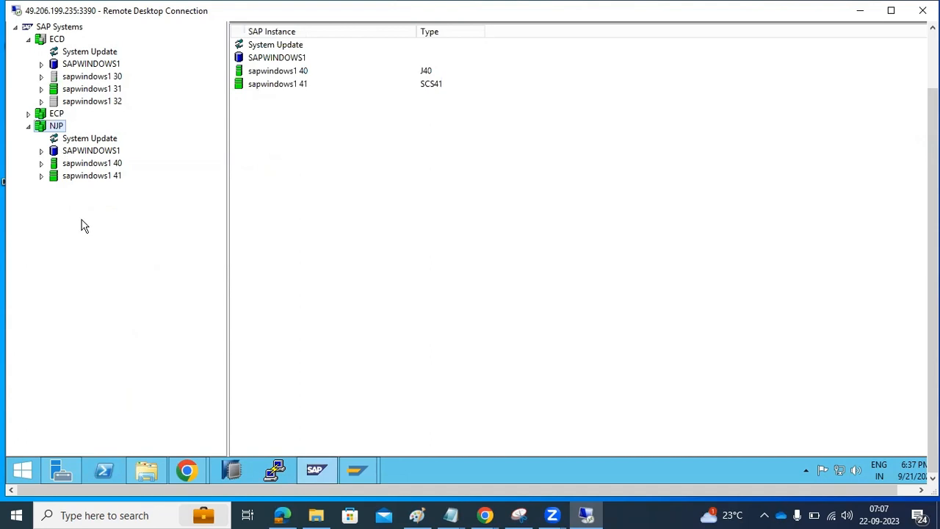
{"action": "left_click", "coordinate": [41, 177]}
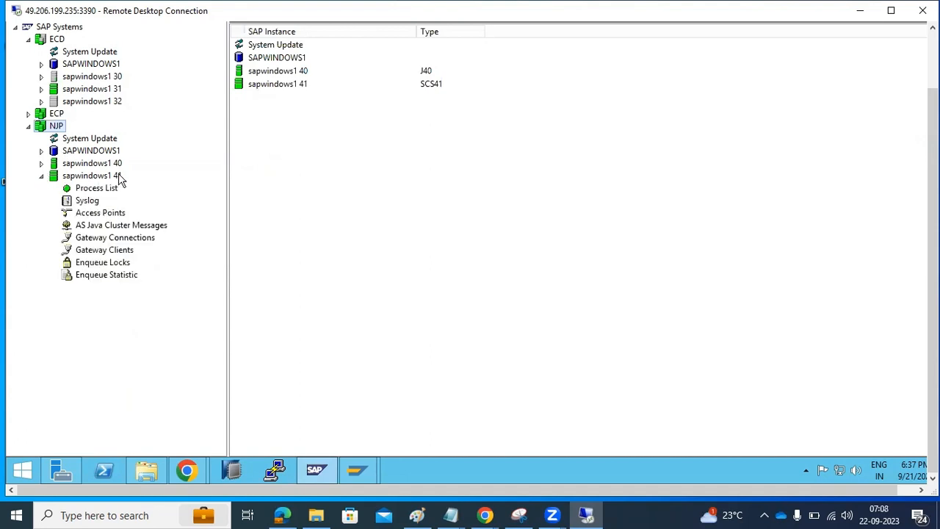
{"action": "left_click", "coordinate": [117, 177]}
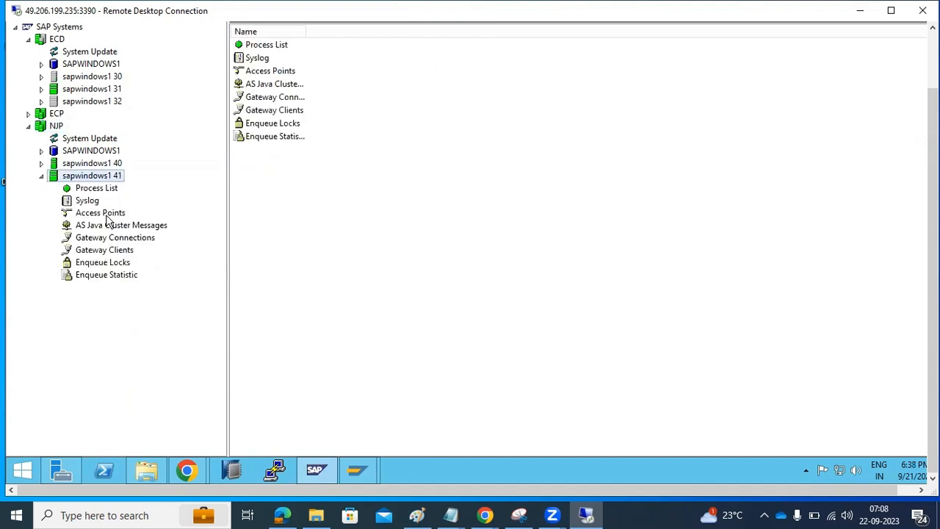
{"action": "left_click", "coordinate": [94, 190]}
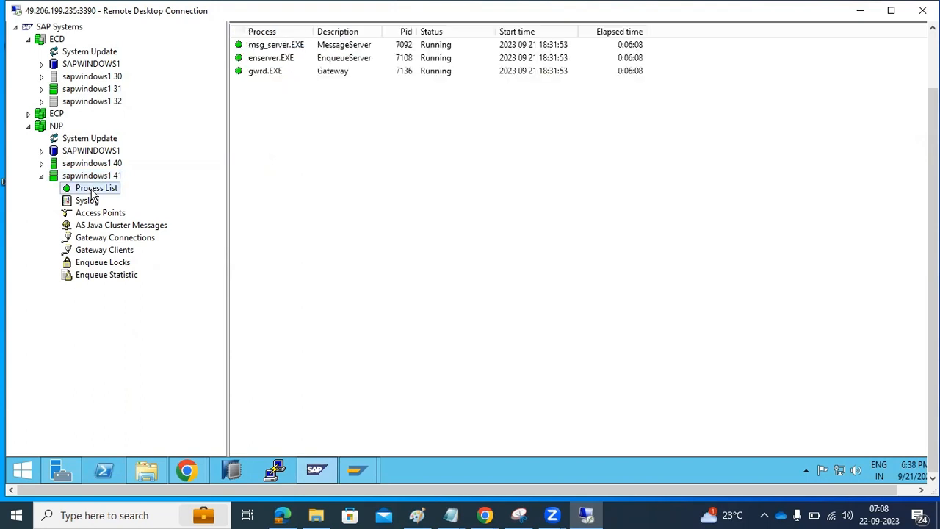
{"action": "left_click", "coordinate": [262, 73]}
{"action": "right_click", "coordinate": [260, 73]}
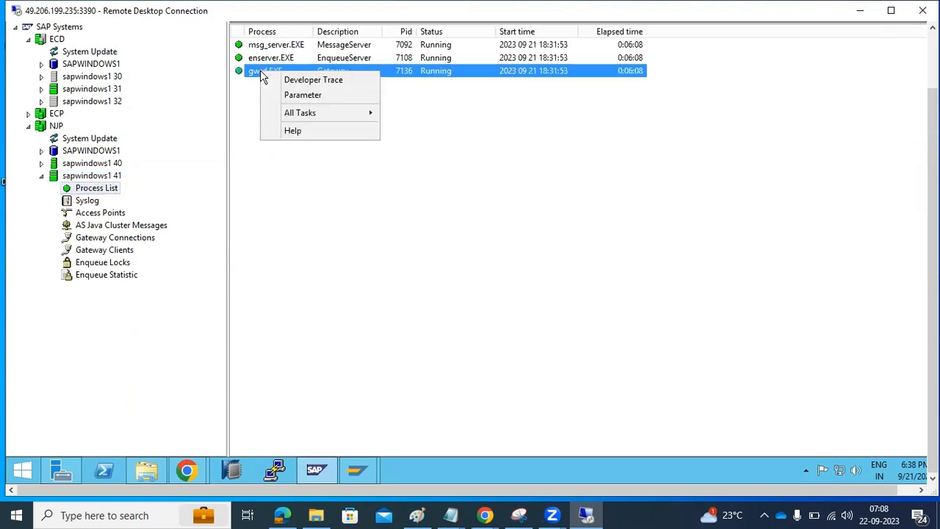
{"action": "left_click", "coordinate": [101, 212]}
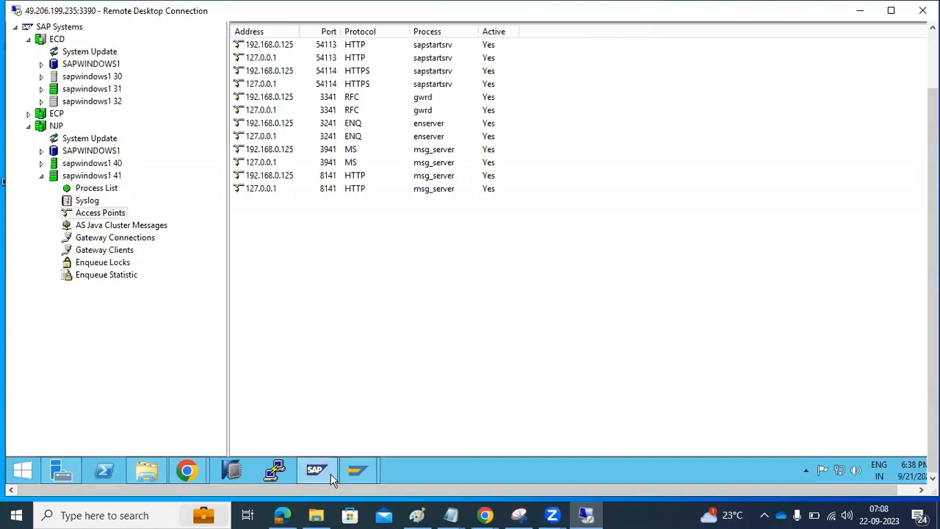
Step: Switch back to the RZ70 SLD registration window
{"action": "mouse_move", "coordinate": [360, 472]}
{"action": "left_click", "coordinate": [421, 417]}
{"action": "left_click", "coordinate": [167, 99]}
{"action": "left_click_drag", "start_coordinate": [49, 81], "coordinate": [90, 104]}
Step: Start SLD data collection now, scheduling the background job every 720 minutes
{"action": "left_click", "coordinate": [184, 98]}
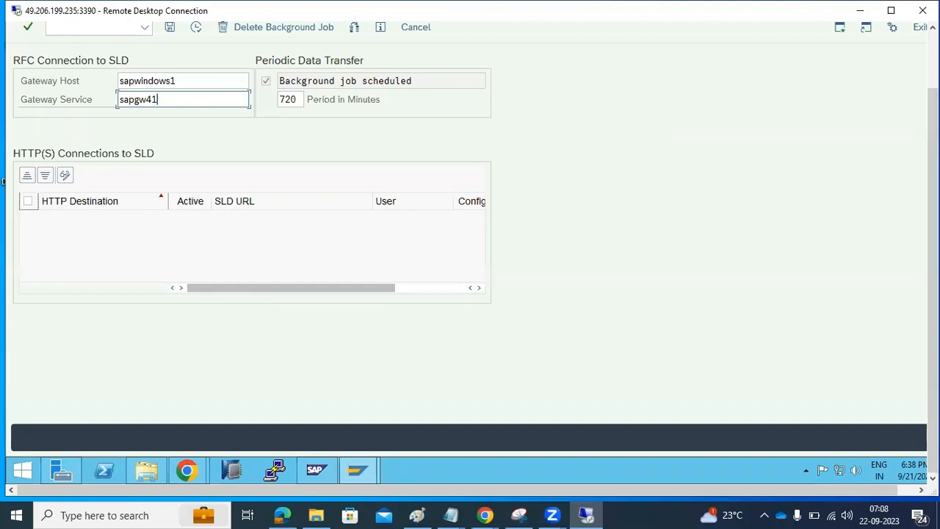
{"action": "left_click_drag", "start_coordinate": [932, 443], "coordinate": [931, 396]}
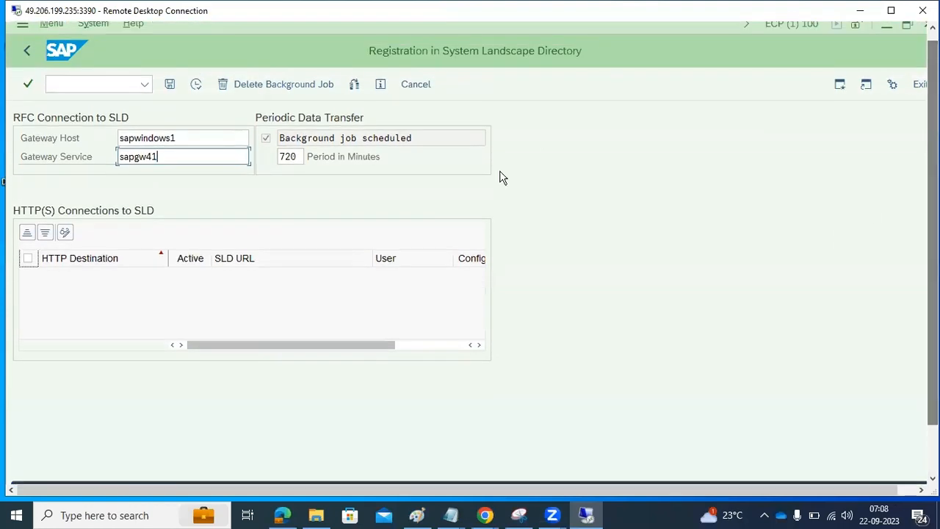
{"action": "left_click", "coordinate": [196, 85]}
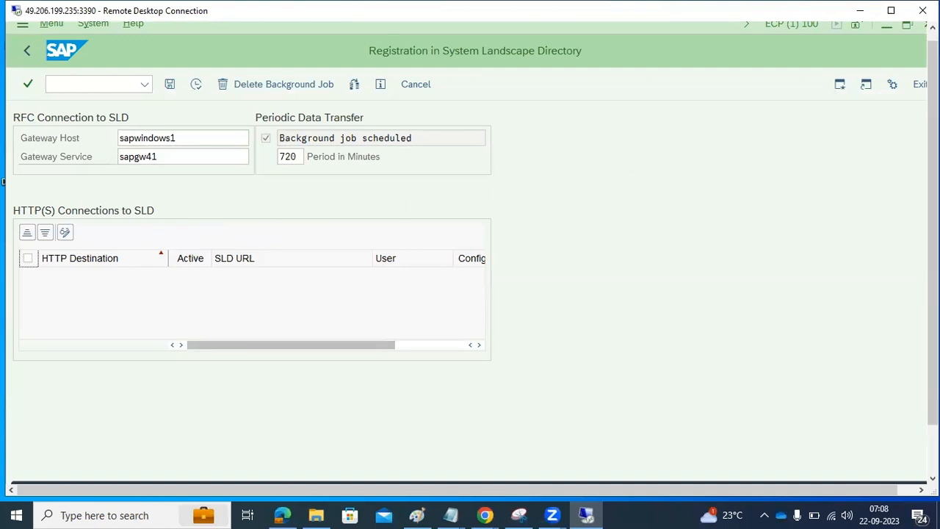
{"action": "left_click_drag", "start_coordinate": [933, 242], "coordinate": [933, 294]}
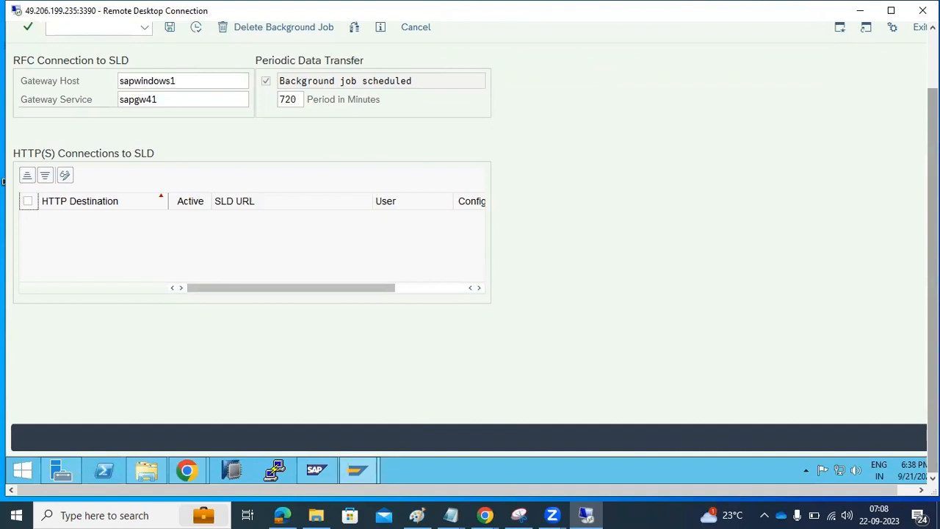
{"action": "left_click_drag", "start_coordinate": [933, 388], "coordinate": [933, 336]}
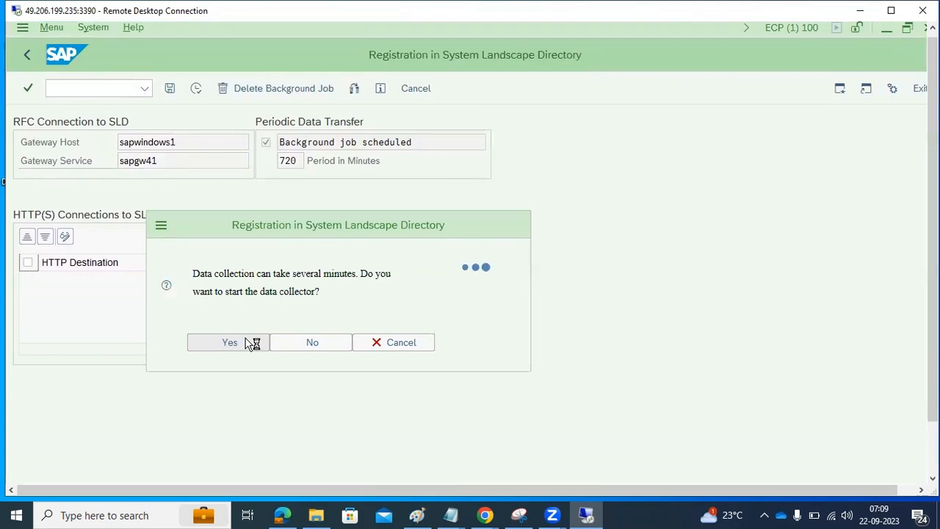
Step: Confirm the log's RFC call successful line, then bring the SLD page in Chrome forward
{"action": "left_click", "coordinate": [302, 403]}
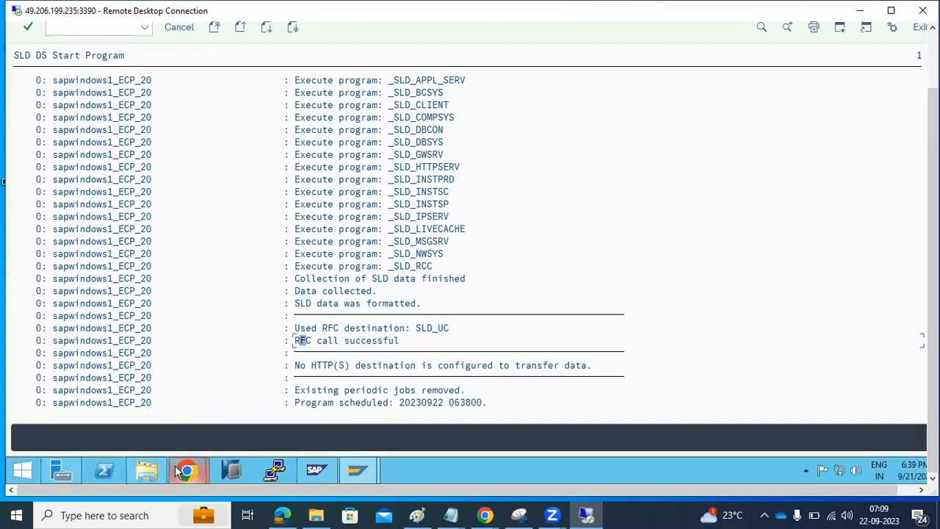
{"action": "mouse_move", "coordinate": [188, 471]}
{"action": "left_click", "coordinate": [147, 400]}
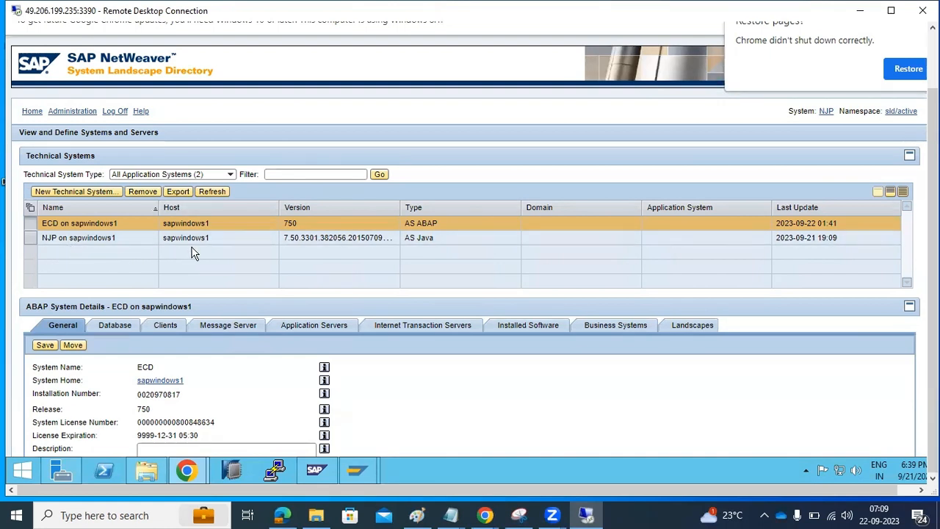
Step: Reload the SLD page and open its Technical Systems list
{"action": "left_click", "coordinate": [933, 67]}
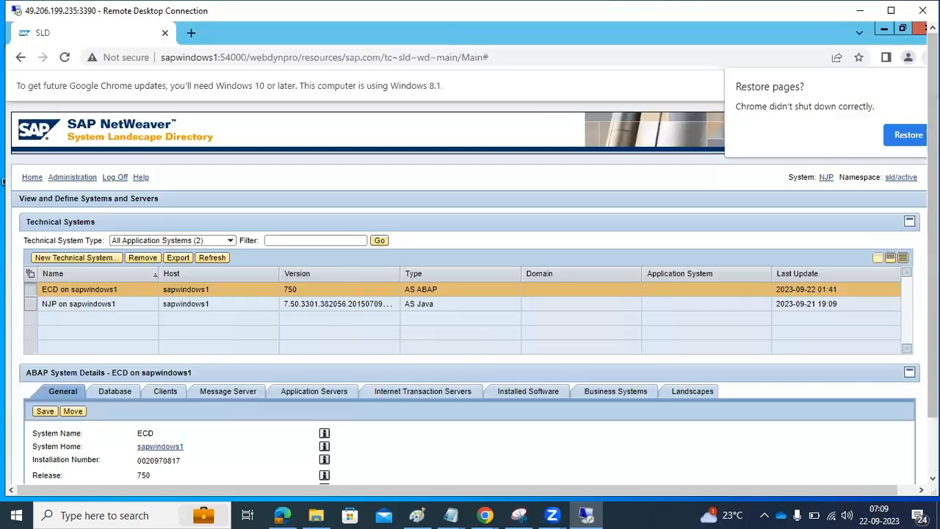
{"action": "left_click", "coordinate": [64, 58]}
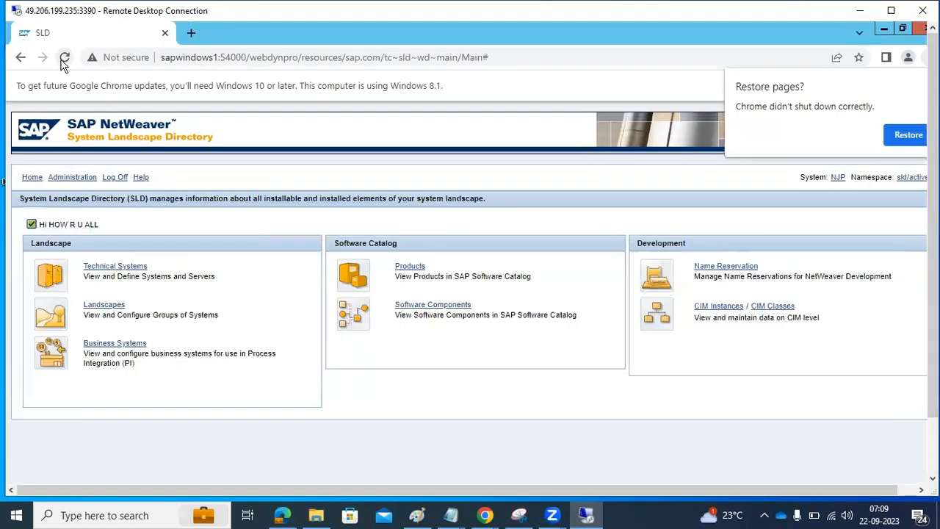
{"action": "left_click", "coordinate": [114, 269]}
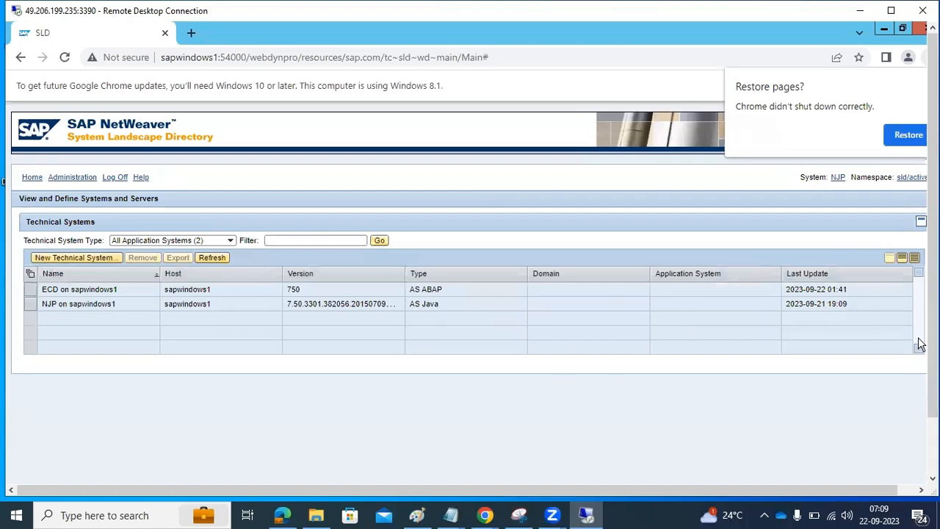
{"action": "left_click_drag", "start_coordinate": [933, 347], "coordinate": [933, 410]}
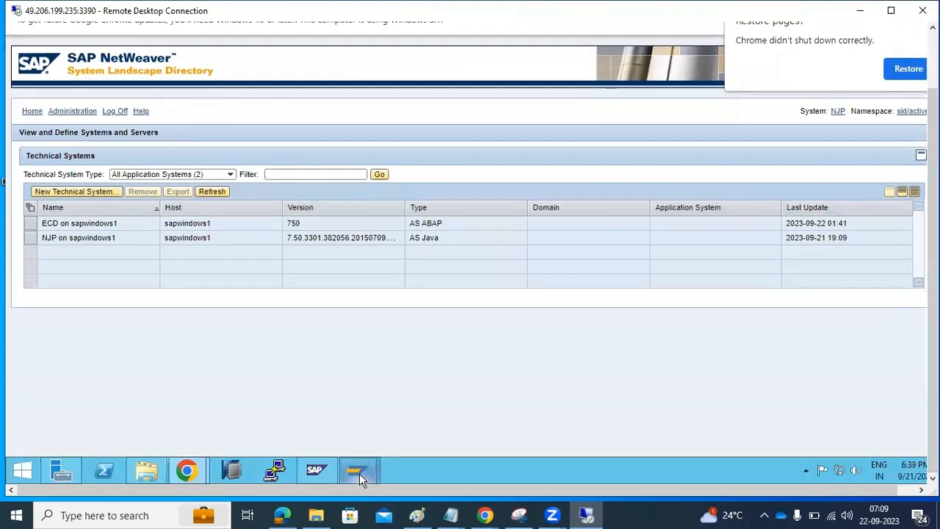
{"action": "mouse_move", "coordinate": [359, 476]}
{"action": "left_click", "coordinate": [420, 390]}
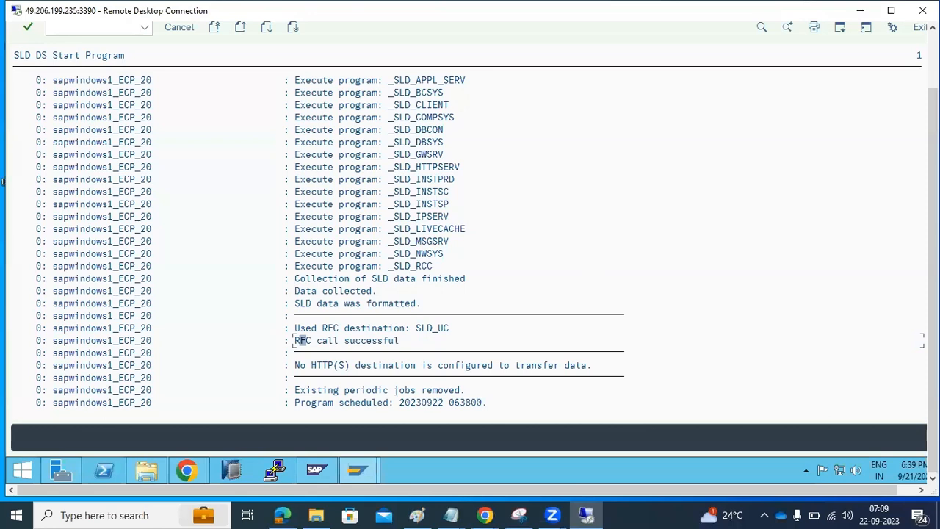
{"action": "left_click_drag", "start_coordinate": [933, 330], "coordinate": [933, 257]}
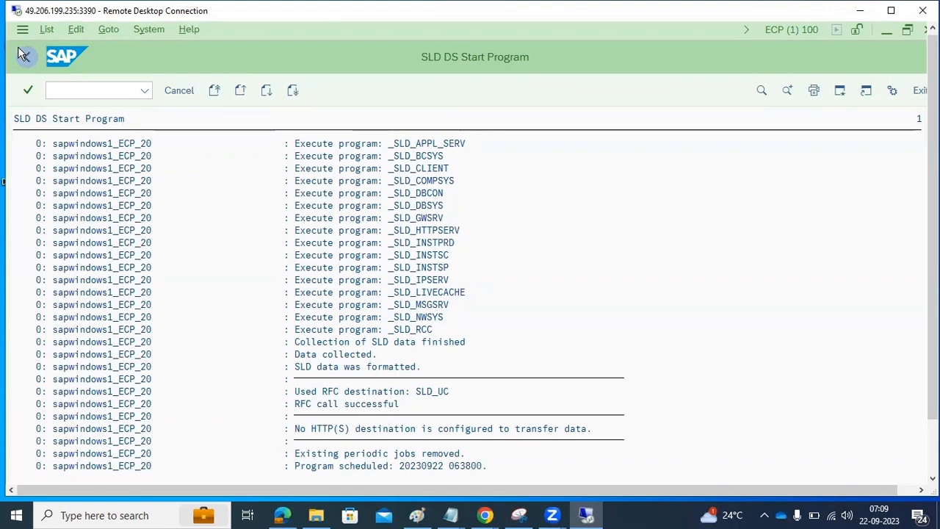
Step: Go back from the SLD data output, dismiss the IE security warning, and confirm leaving local SLD administration
{"action": "left_click", "coordinate": [23, 54]}
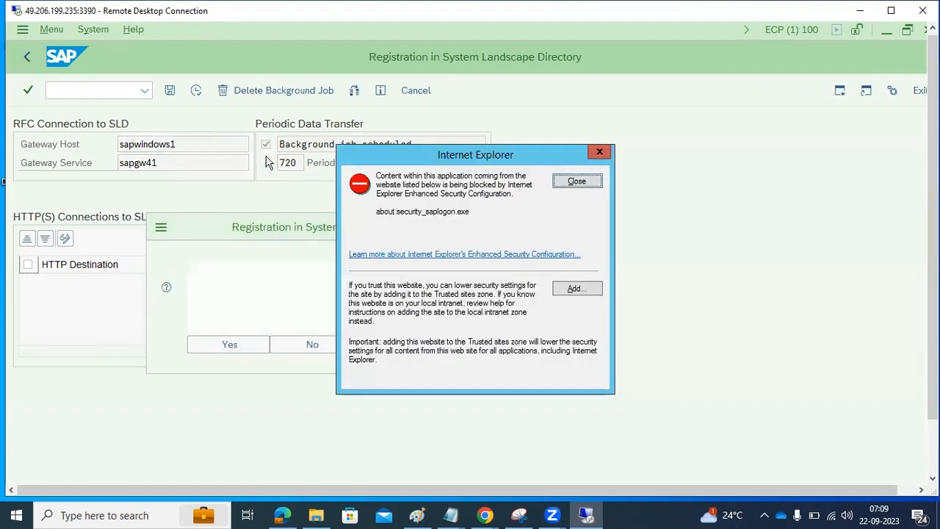
{"action": "left_click", "coordinate": [576, 181]}
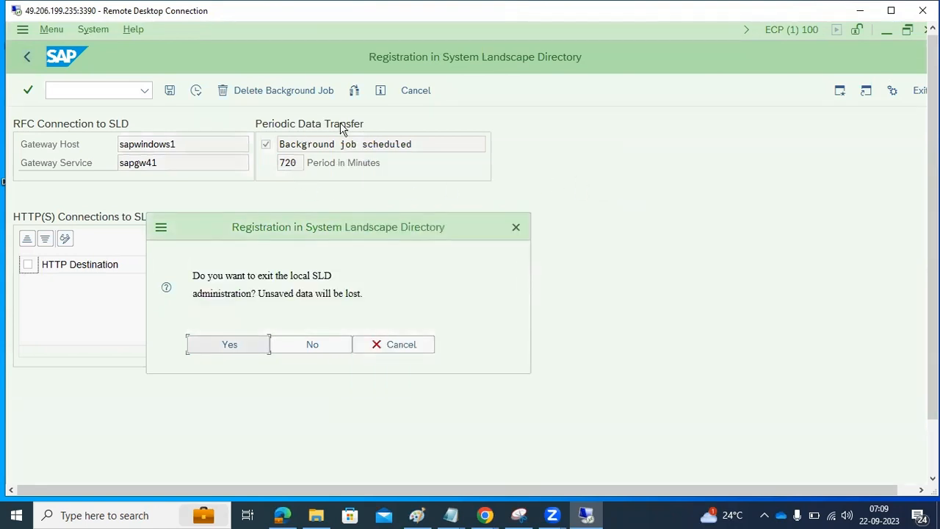
{"action": "left_click", "coordinate": [229, 345]}
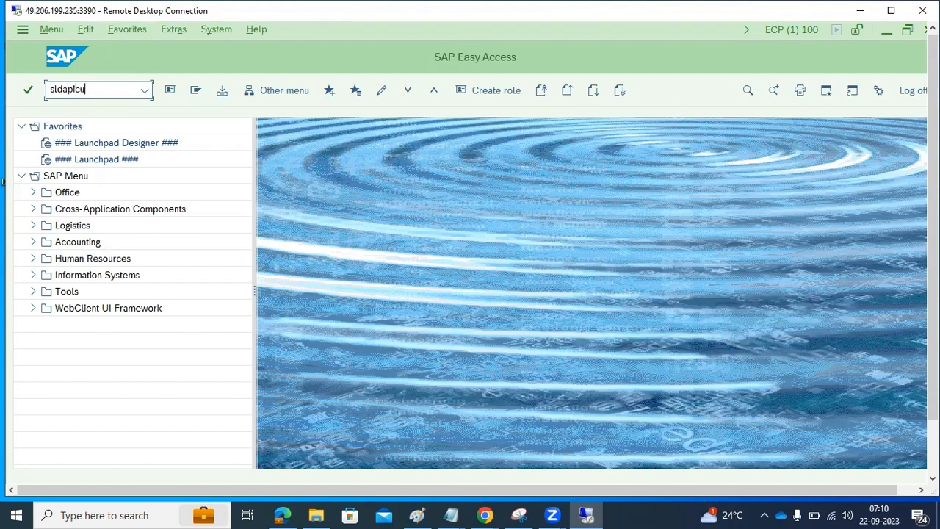
Step: Open SLDAPICUST in change mode and insert a new SLD access entry row
{"action": "key", "text": "Return"}
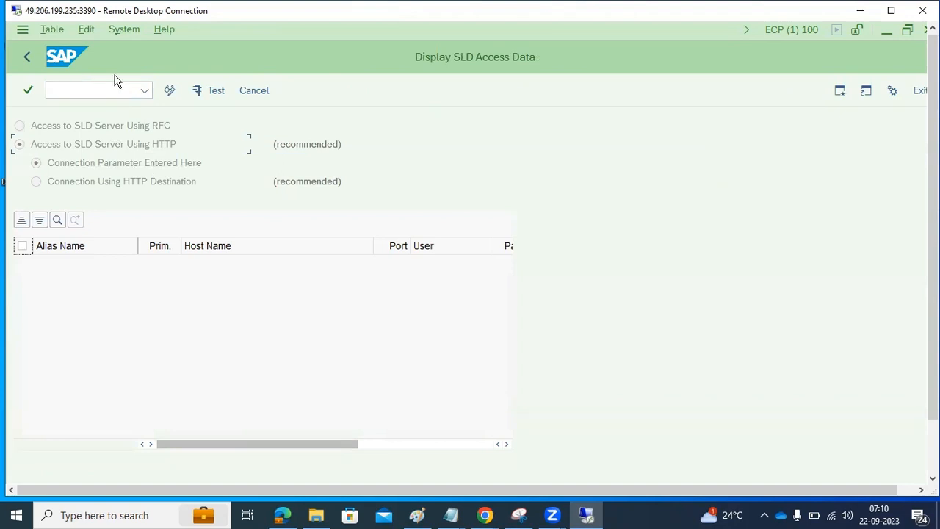
{"action": "left_click", "coordinate": [170, 91]}
{"action": "left_click", "coordinate": [102, 221]}
Step: Enter alias SLD_ECP, host sapwindows1, port 54000 and the administrator user, then start the password
{"action": "type", "text": "SLD_ECP"}
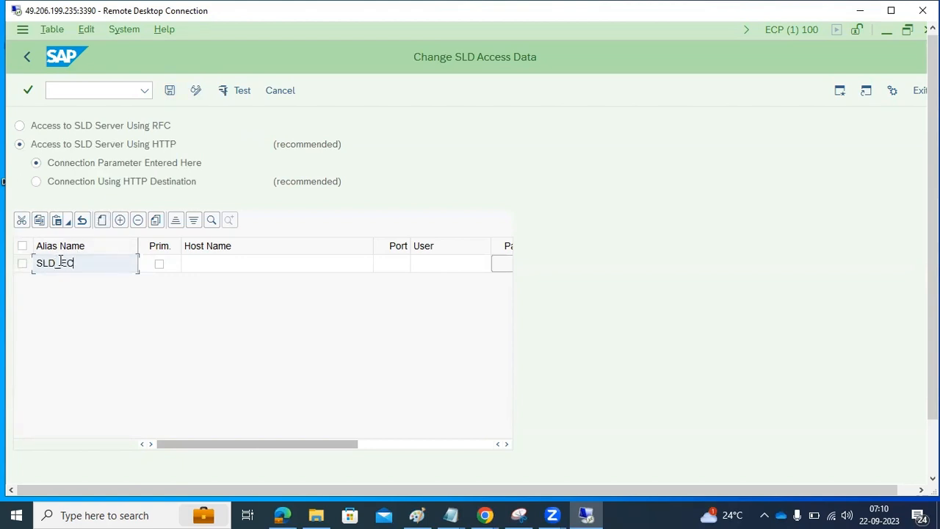
{"action": "left_click", "coordinate": [196, 270]}
{"action": "type", "text": "sapwindows1"}
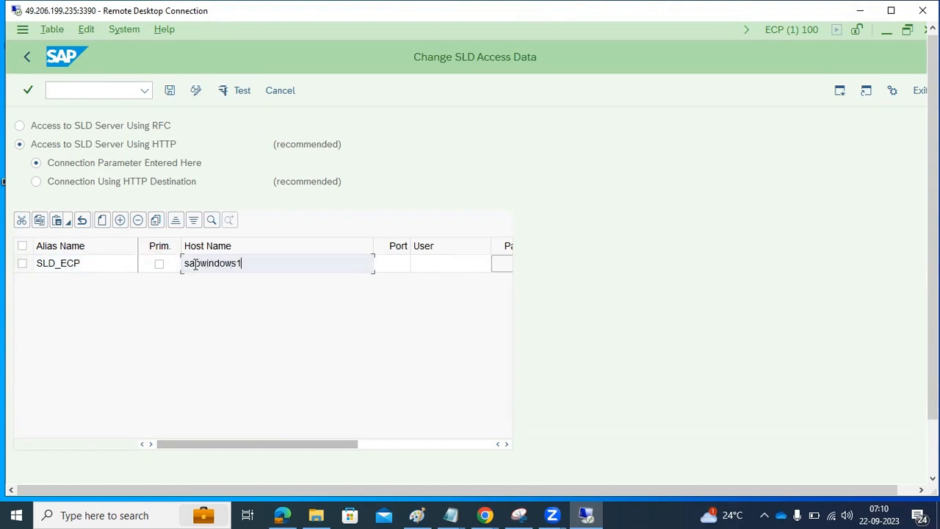
{"action": "left_click", "coordinate": [382, 269]}
{"action": "type", "text": "5"}
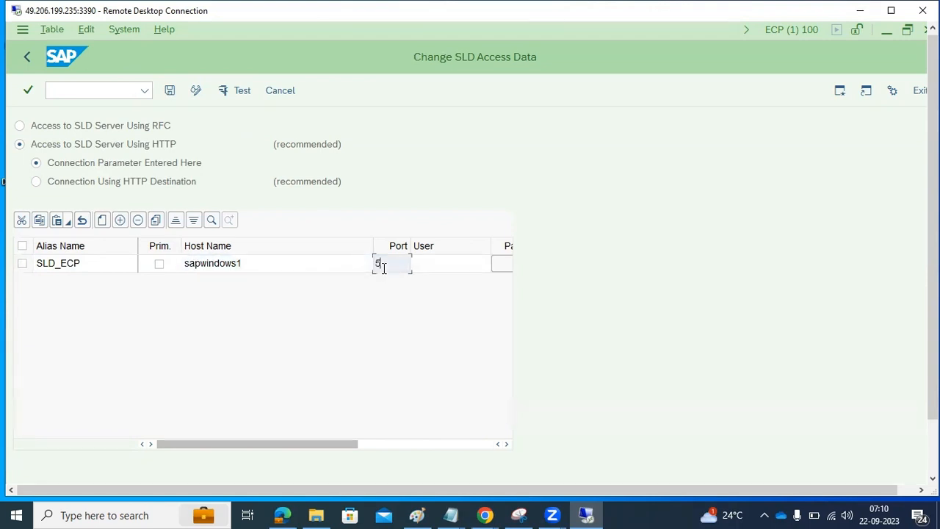
{"action": "type", "text": "4000"}
{"action": "key", "text": "Tab"}
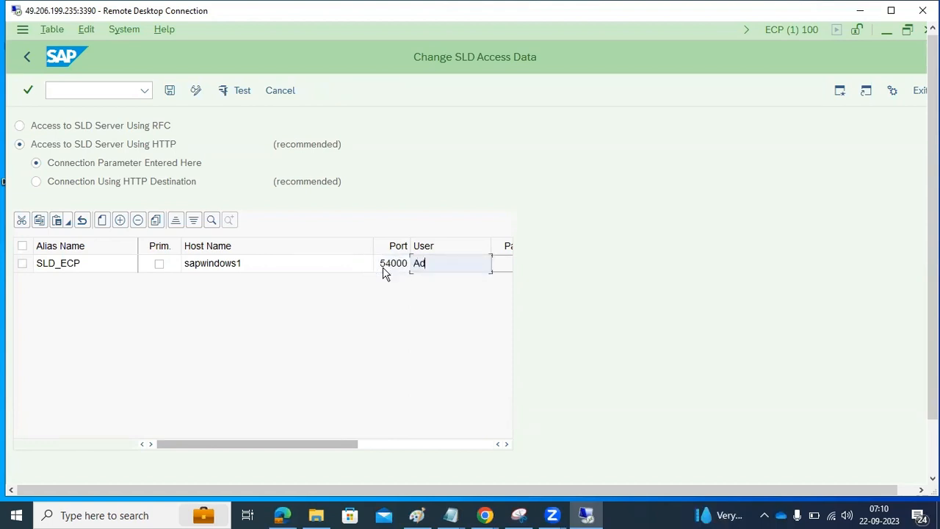
{"action": "type", "text": "Administrator"}
{"action": "left_click", "coordinate": [509, 270]}
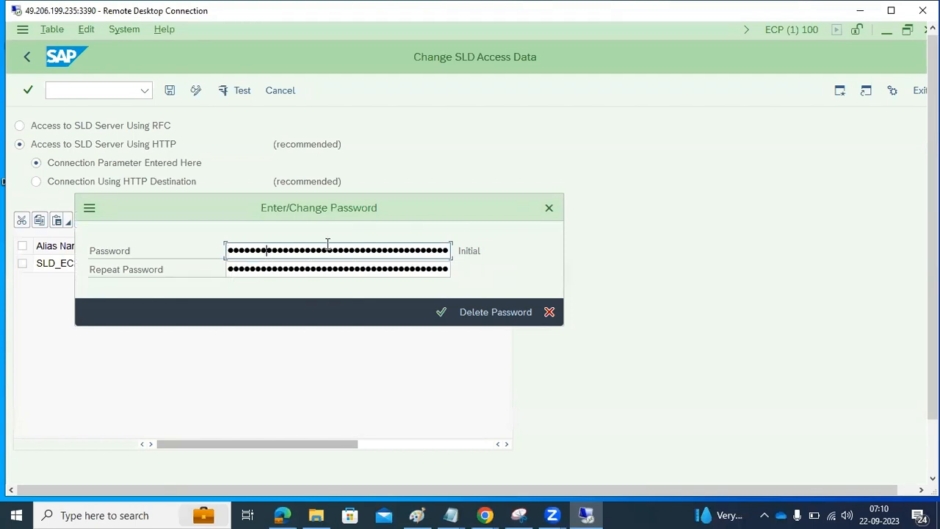
Step: Confirm the repeated password, flag SLD_ECP as primary, and save the entry
{"action": "key", "text": "Tab"}
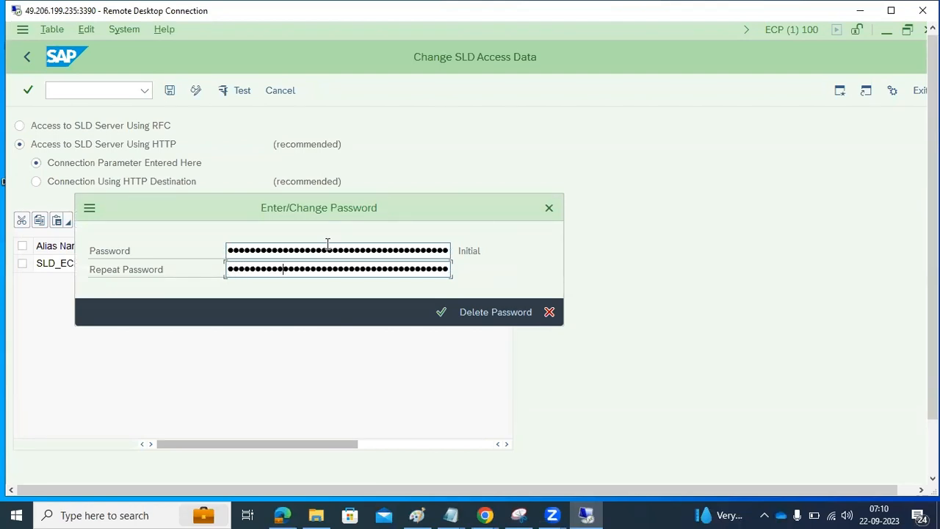
{"action": "left_click", "coordinate": [441, 311]}
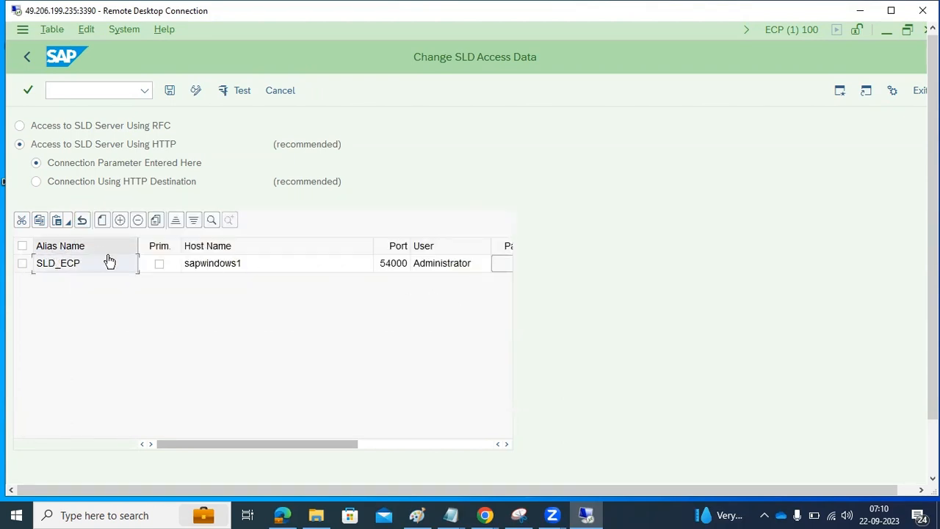
{"action": "left_click", "coordinate": [159, 266]}
{"action": "left_click", "coordinate": [160, 266]}
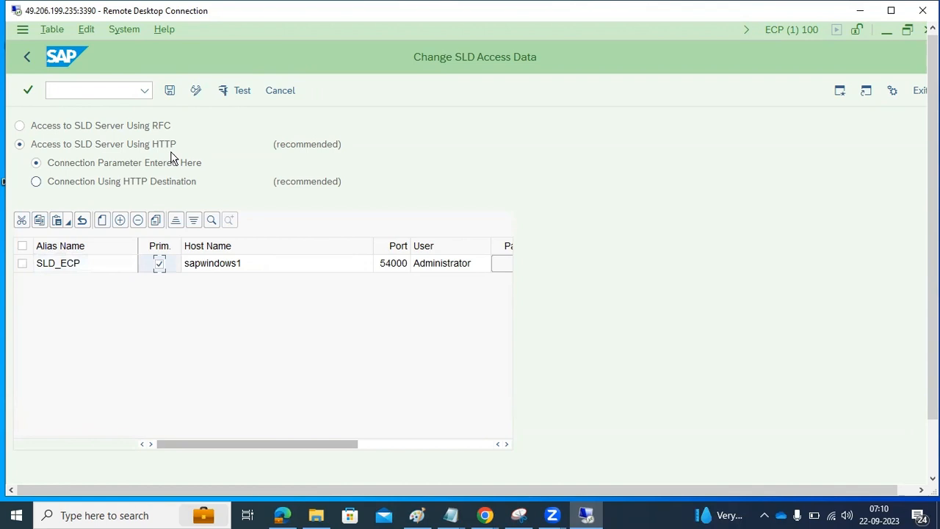
{"action": "left_click", "coordinate": [173, 92]}
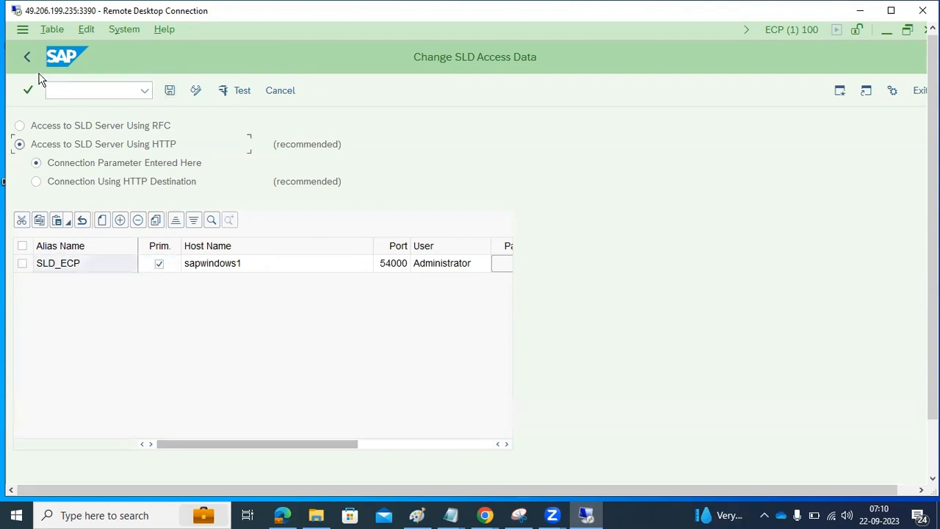
Step: Leave the SLD access data screen, dismiss the IE warning, and agree to save before exiting
{"action": "left_click", "coordinate": [32, 56]}
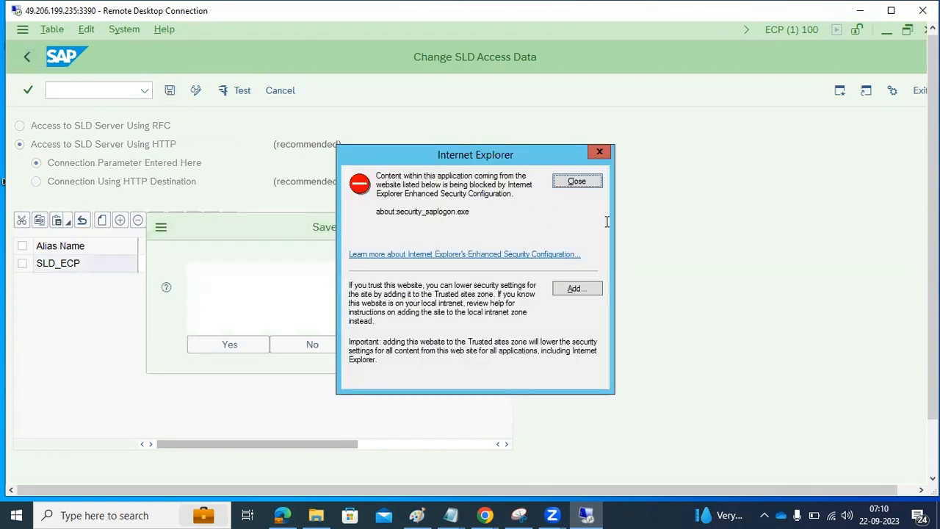
{"action": "left_click", "coordinate": [587, 185]}
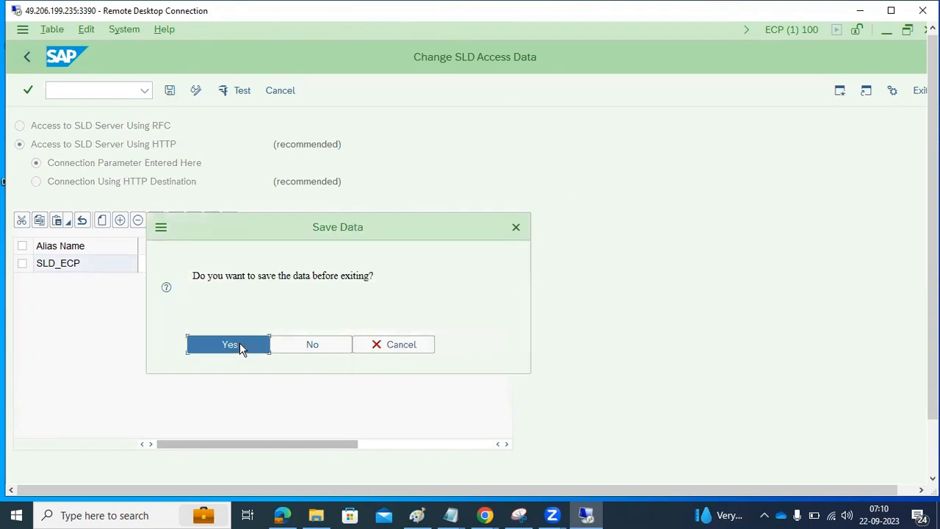
{"action": "left_click", "coordinate": [242, 347]}
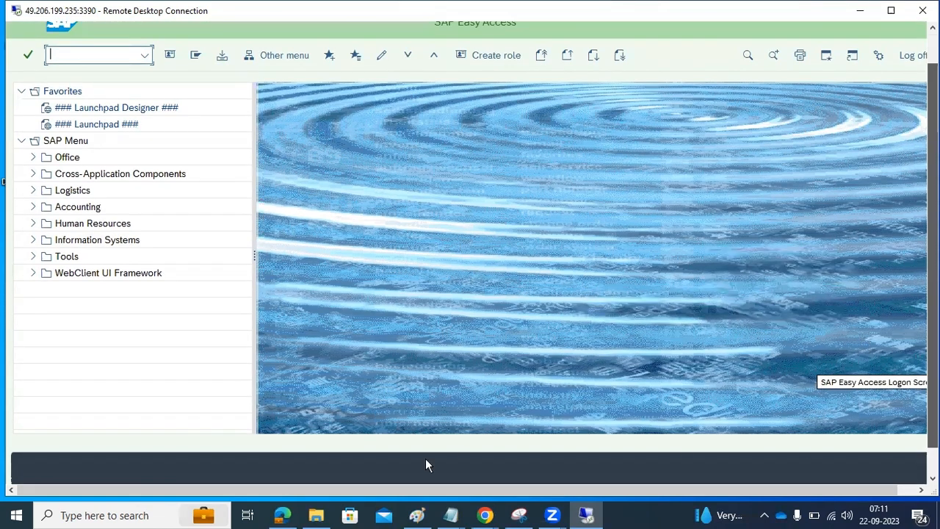
Step: Close the empty new-tab window, refresh the SLD technical systems, and open ECP on sapwindows1
{"action": "mouse_move", "coordinate": [188, 470]}
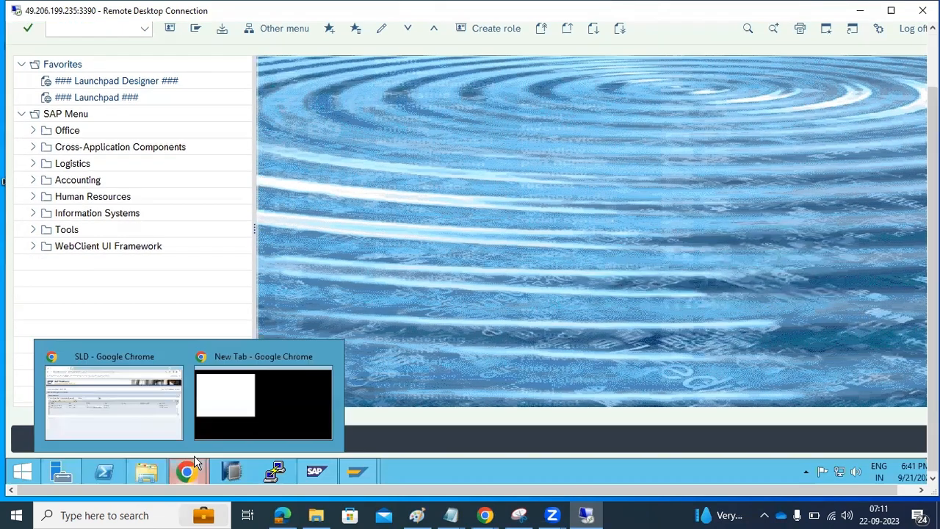
{"action": "left_click", "coordinate": [329, 357]}
{"action": "left_click", "coordinate": [195, 402]}
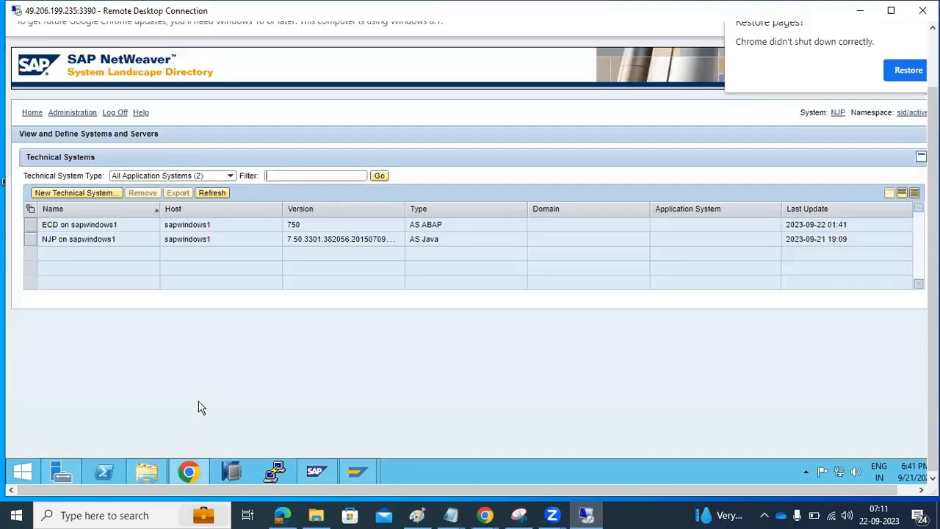
{"action": "left_click", "coordinate": [222, 199]}
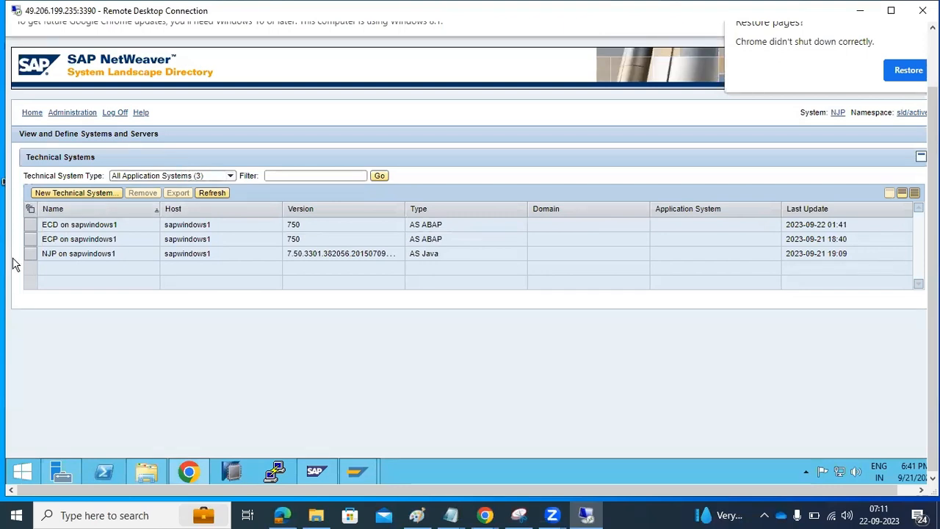
{"action": "left_click", "coordinate": [30, 239]}
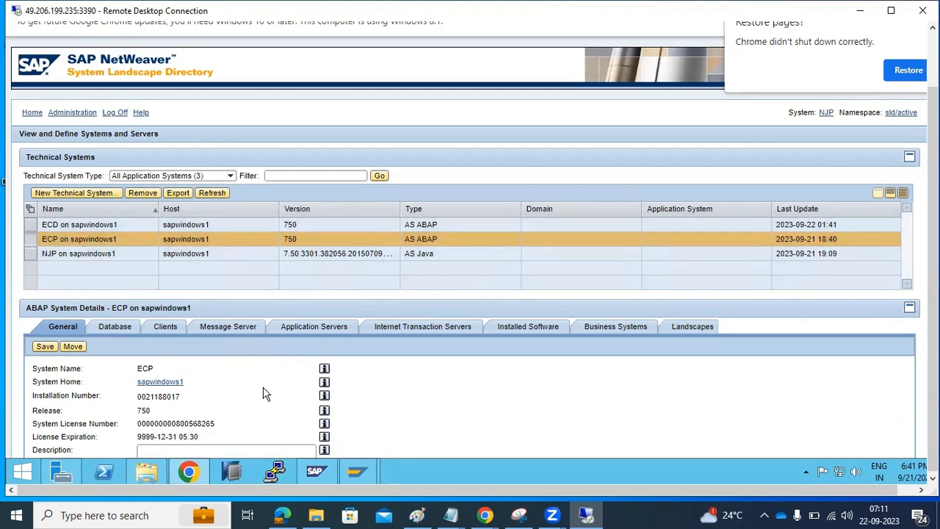
Step: Review ECP's database, clients, message server, application servers and internet transaction servers
{"action": "scroll", "coordinate": [264, 393], "scroll_direction": "down", "scroll_amount": 2}
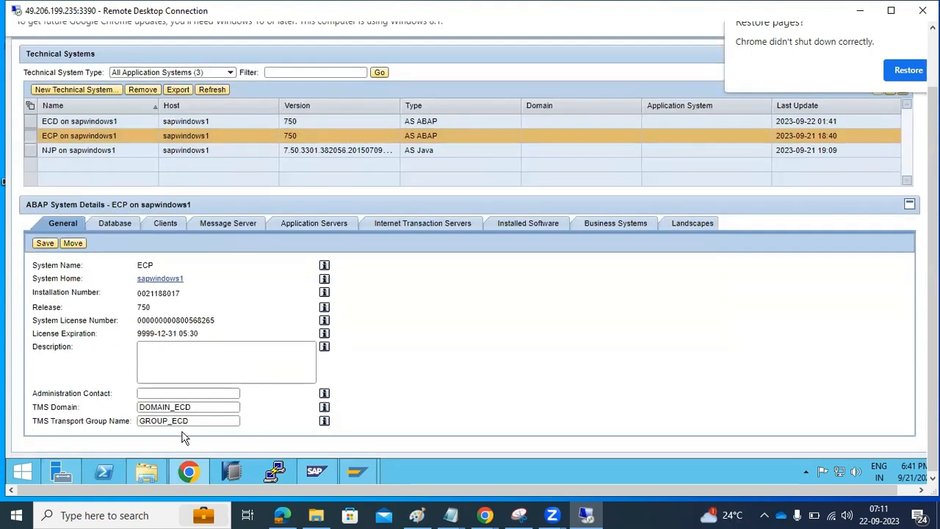
{"action": "left_click", "coordinate": [115, 223]}
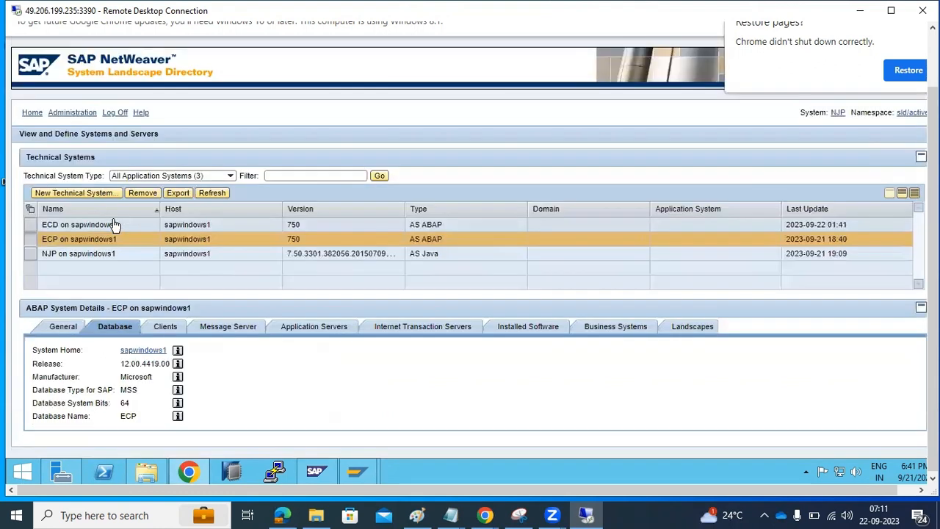
{"action": "left_click", "coordinate": [166, 327]}
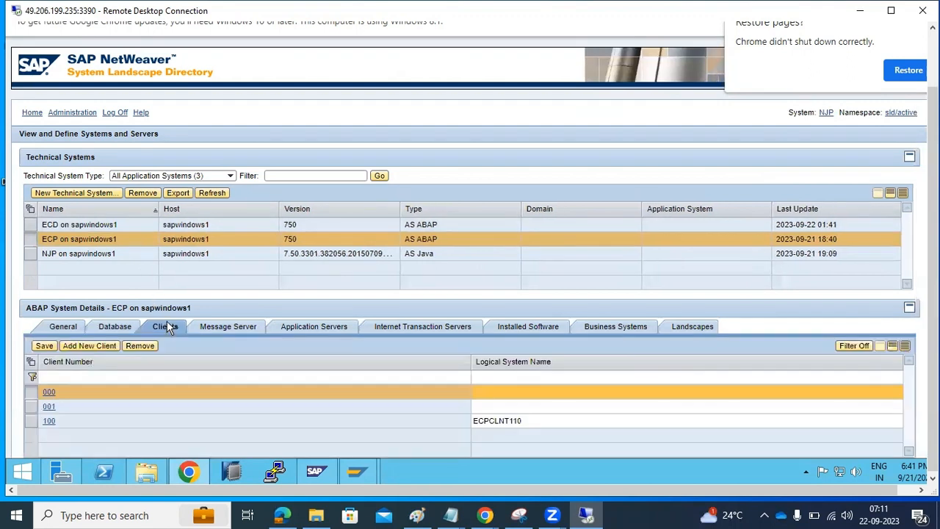
{"action": "left_click", "coordinate": [222, 328]}
{"action": "left_click", "coordinate": [320, 328]}
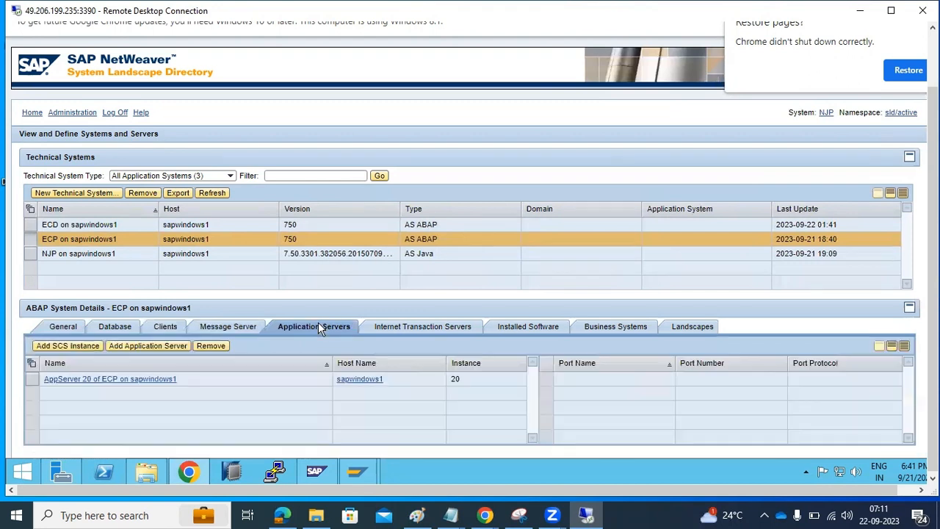
{"action": "left_click", "coordinate": [406, 327]}
Step: Check ECD's message and application servers and ECP's business systems, then open Administration
{"action": "left_click", "coordinate": [77, 227]}
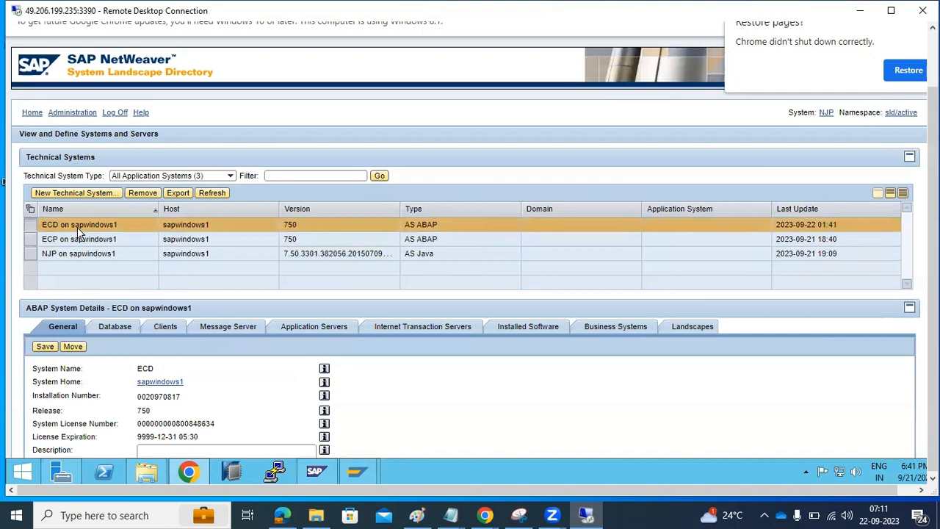
{"action": "left_click", "coordinate": [229, 332]}
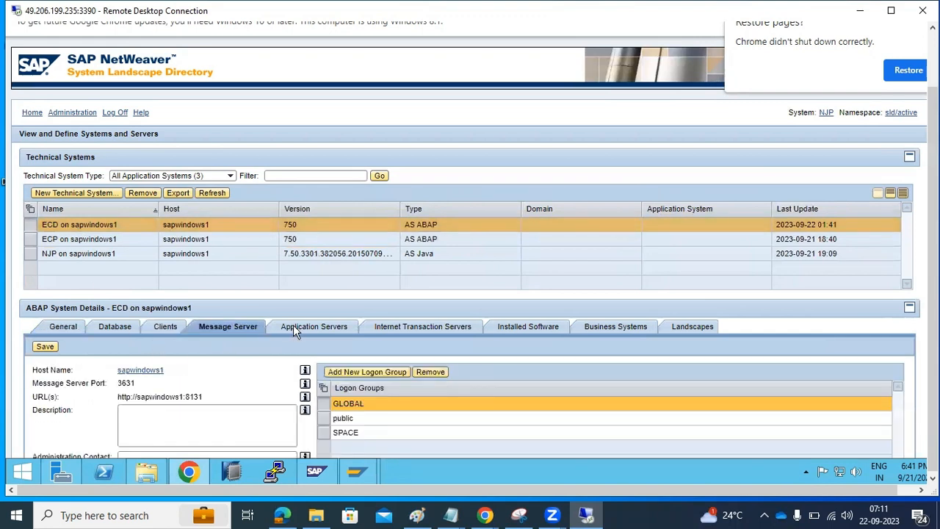
{"action": "left_click", "coordinate": [293, 332]}
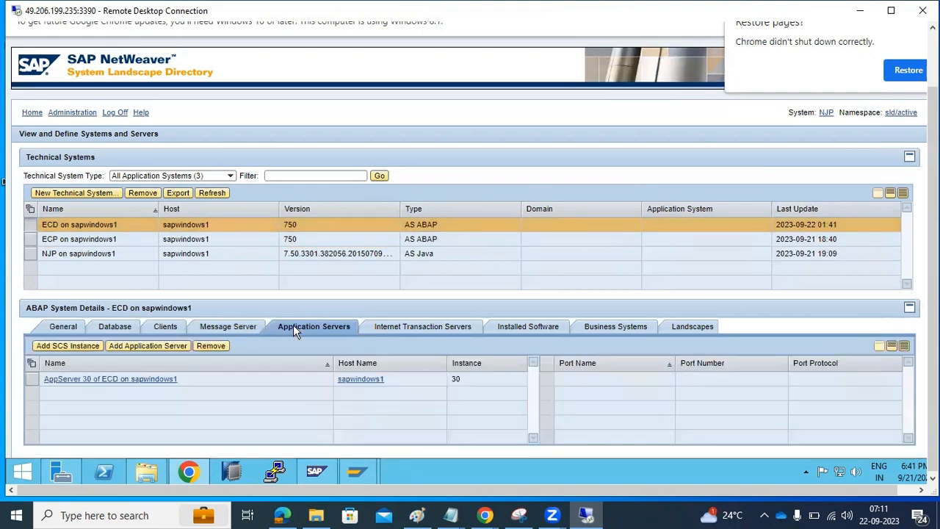
{"action": "left_click", "coordinate": [309, 242]}
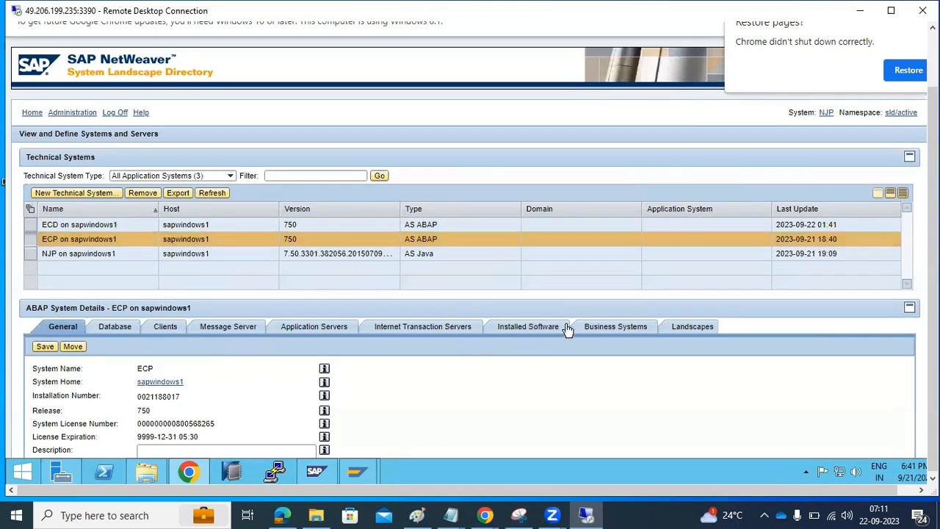
{"action": "left_click", "coordinate": [616, 327]}
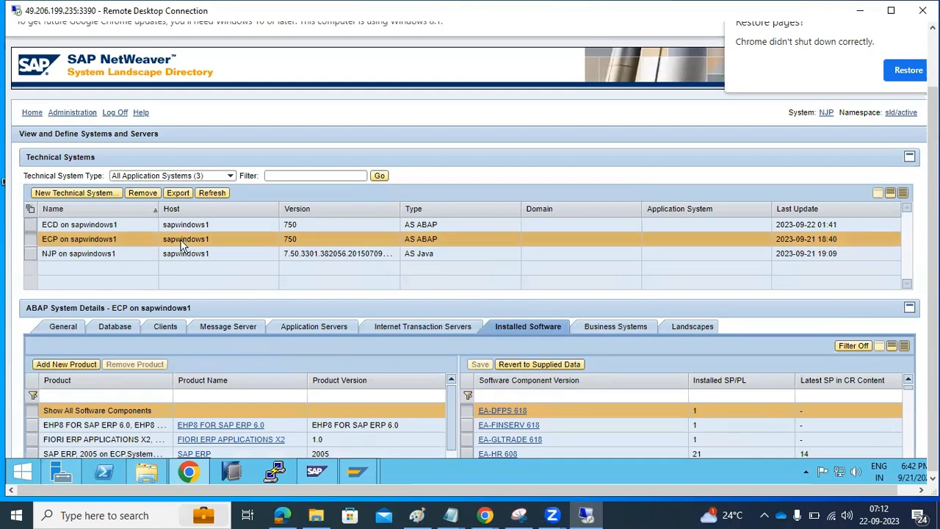
{"action": "left_click", "coordinate": [62, 114]}
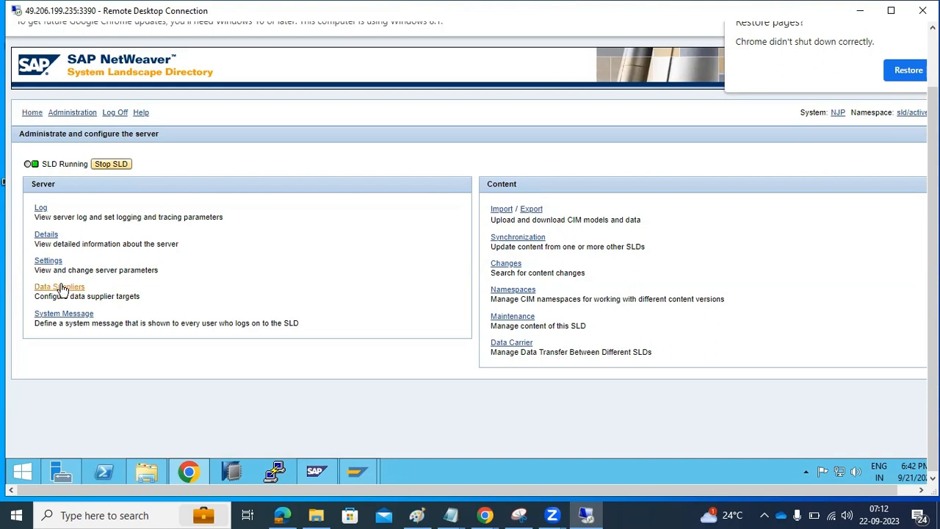
{"action": "left_click", "coordinate": [53, 262]}
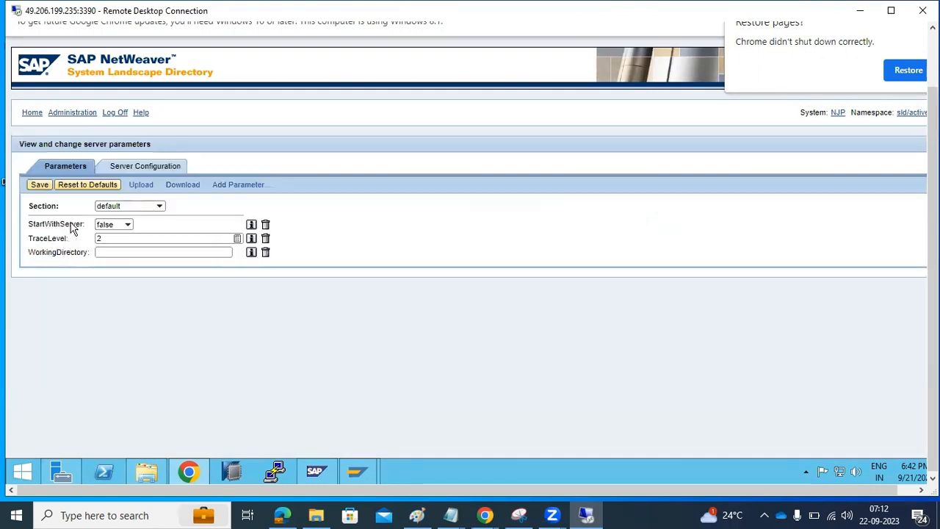
{"action": "left_click", "coordinate": [125, 168]}
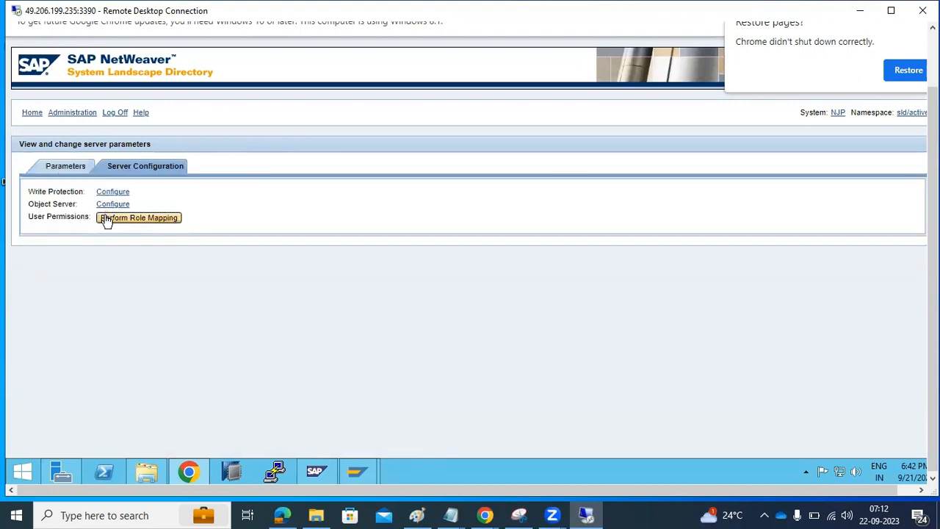
{"action": "left_click", "coordinate": [71, 167]}
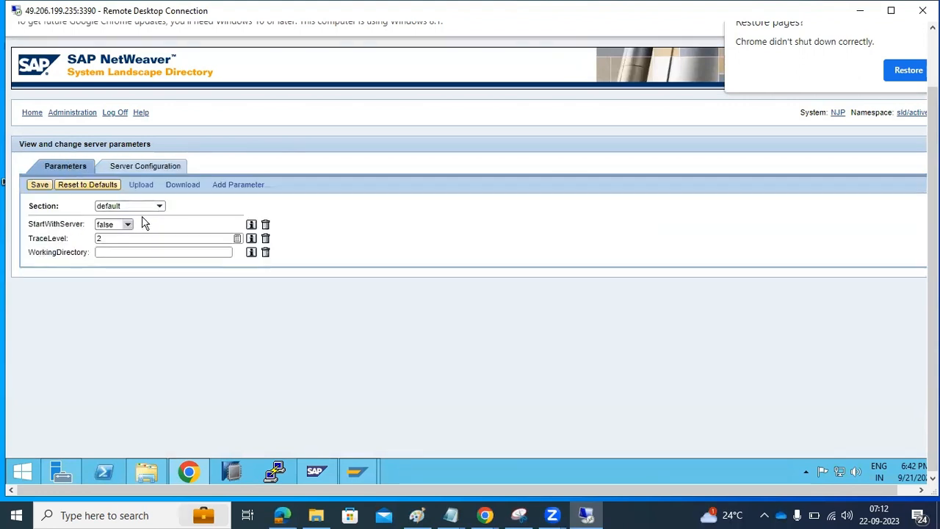
{"action": "left_click", "coordinate": [158, 207]}
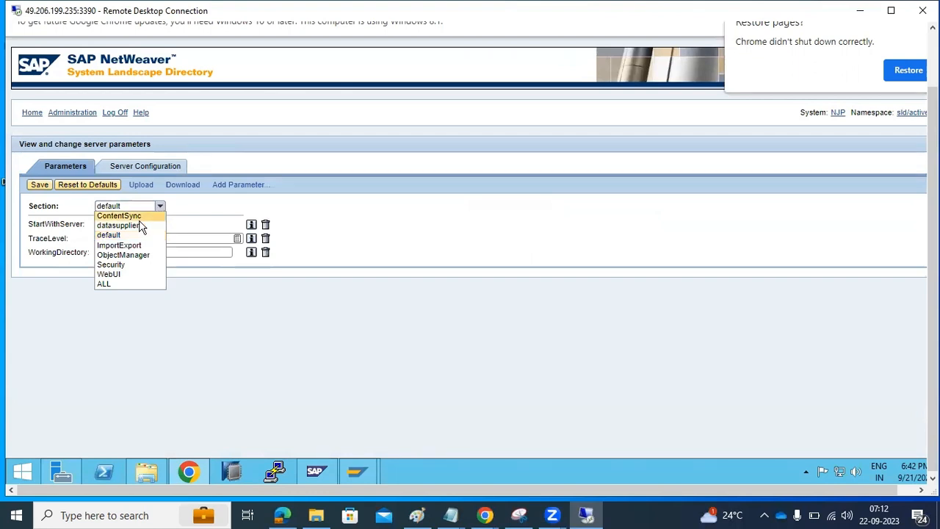
{"action": "left_click", "coordinate": [112, 285]}
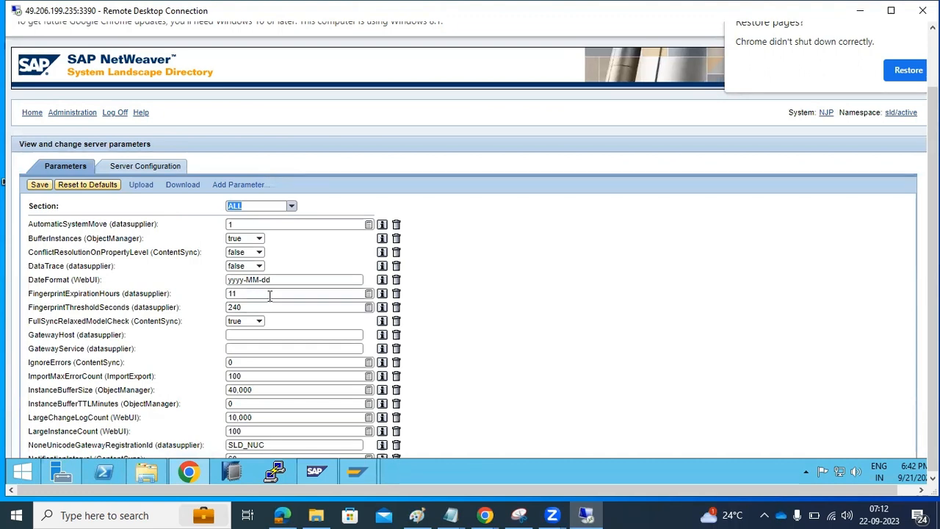
{"action": "scroll", "coordinate": [270, 295], "scroll_direction": "down", "scroll_amount": 1}
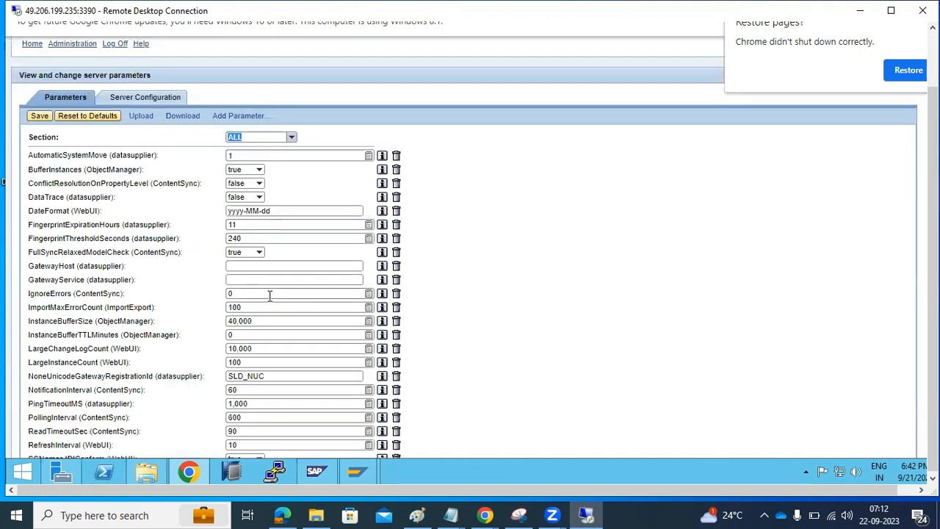
{"action": "scroll", "coordinate": [269, 295], "scroll_direction": "down", "scroll_amount": 2}
{"action": "scroll", "coordinate": [252, 273], "scroll_direction": "down", "scroll_amount": 3}
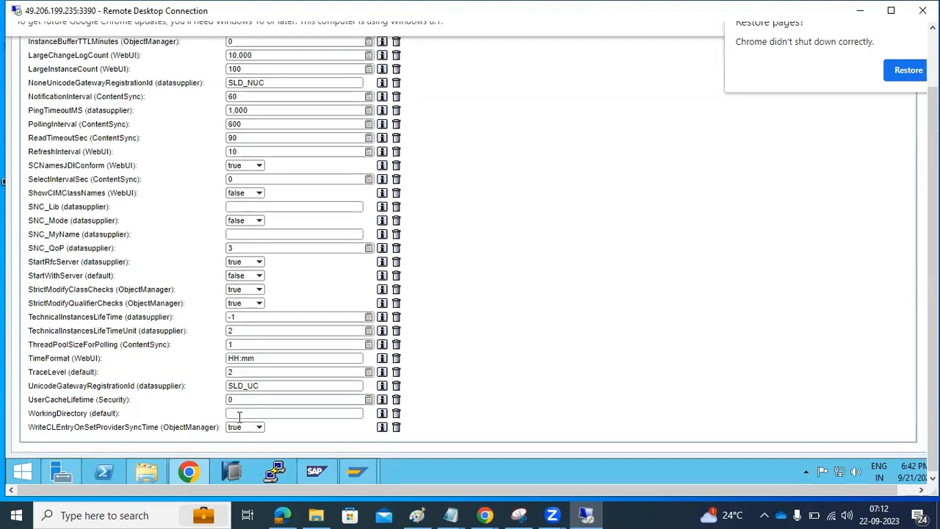
{"action": "scroll", "coordinate": [252, 274], "scroll_direction": "up", "scroll_amount": 6}
{"action": "left_click", "coordinate": [31, 113]}
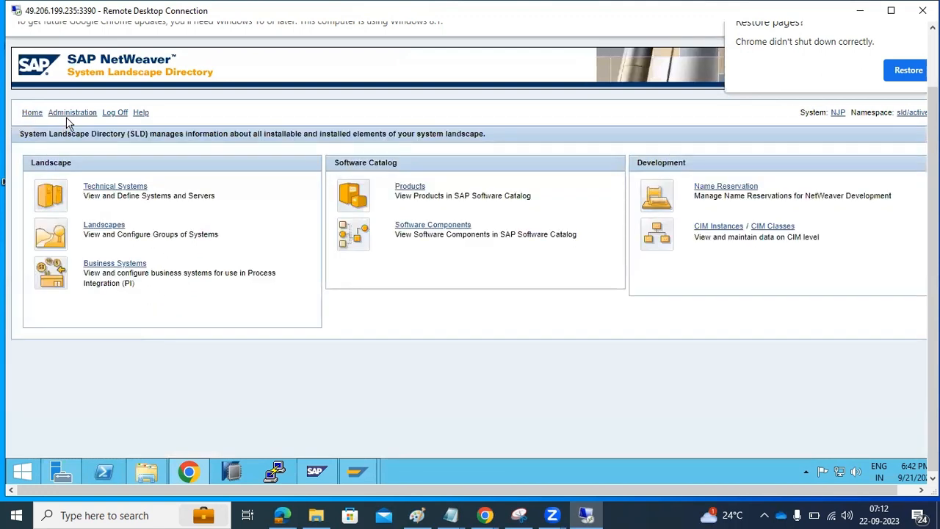
{"action": "left_click", "coordinate": [66, 113]}
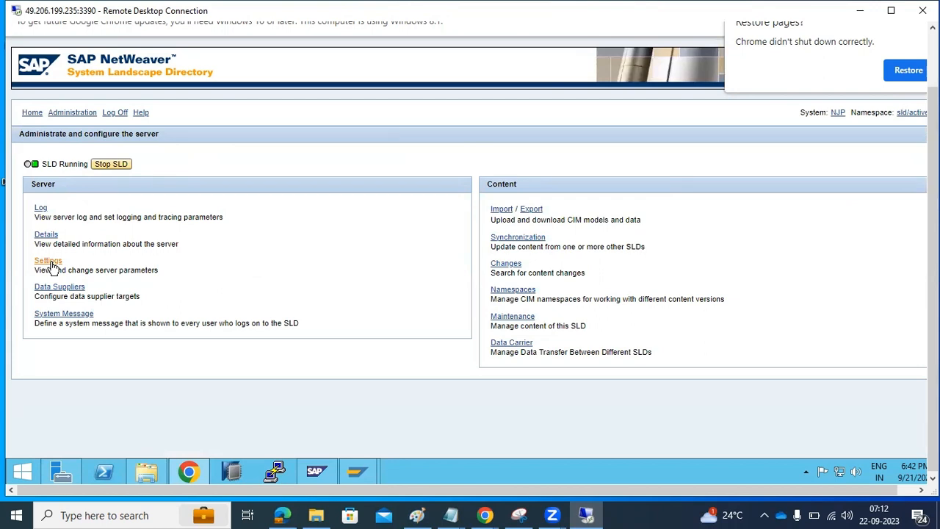
Step: View the SLD server log and its component filter levels, then return to Administration
{"action": "left_click", "coordinate": [43, 211]}
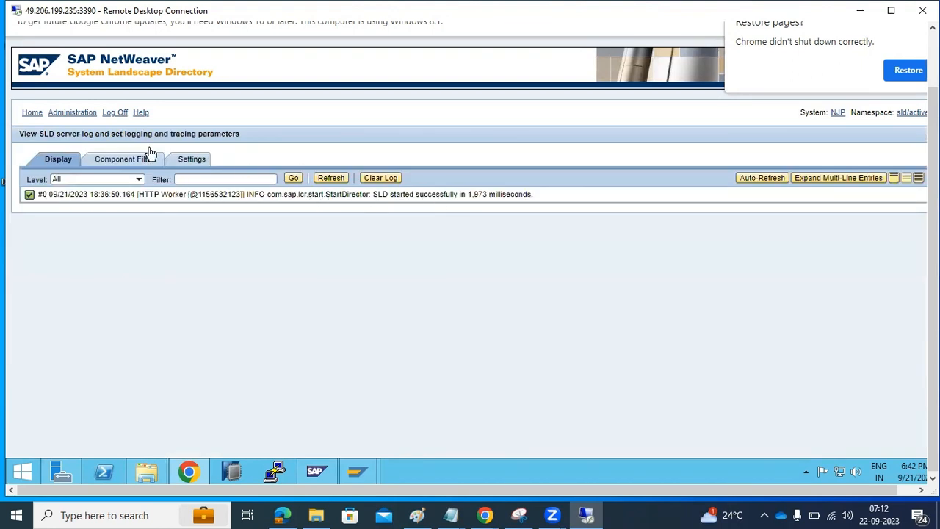
{"action": "left_click", "coordinate": [118, 159]}
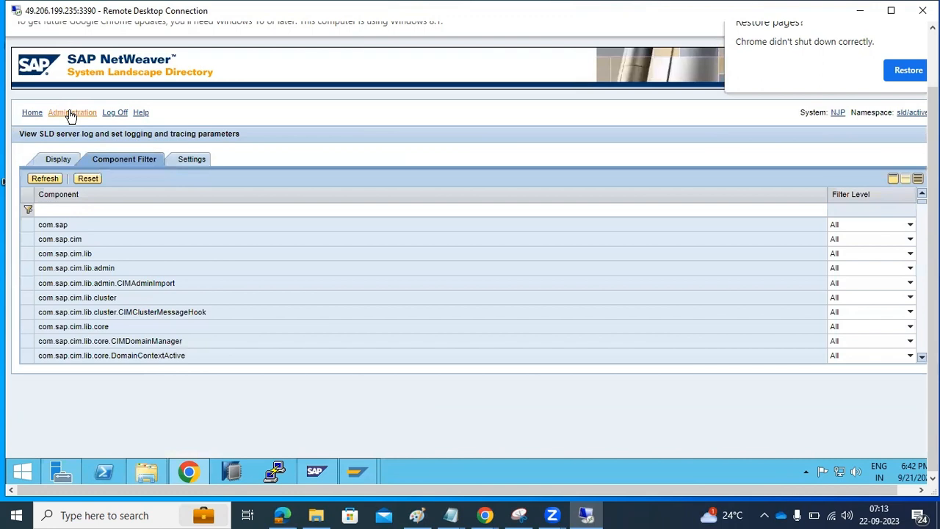
{"action": "left_click", "coordinate": [71, 113]}
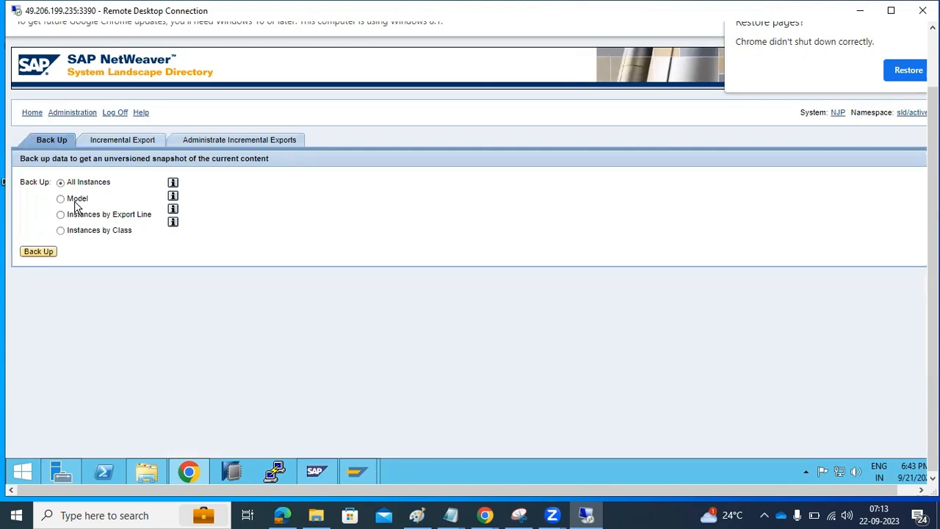
Step: Return to server administration, open Content Export, and start a backup of all instances
{"action": "left_click", "coordinate": [106, 140]}
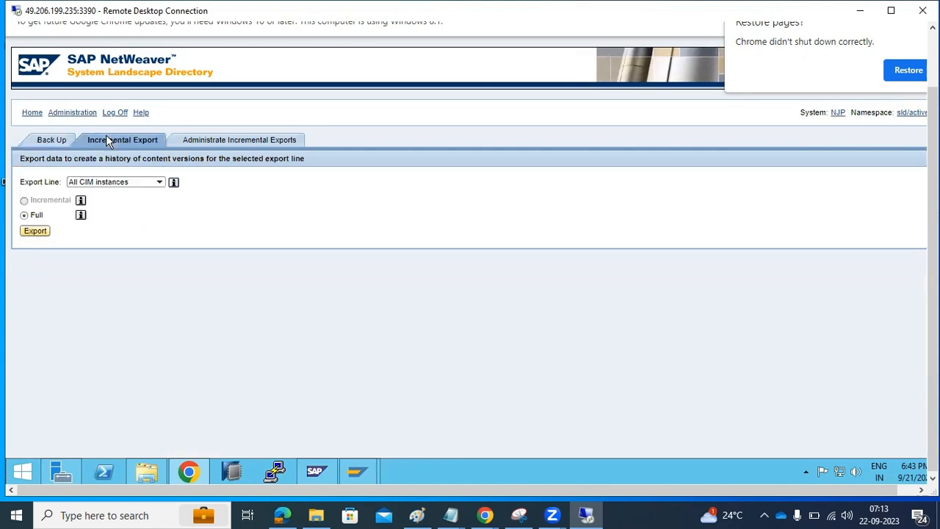
{"action": "left_click", "coordinate": [33, 114]}
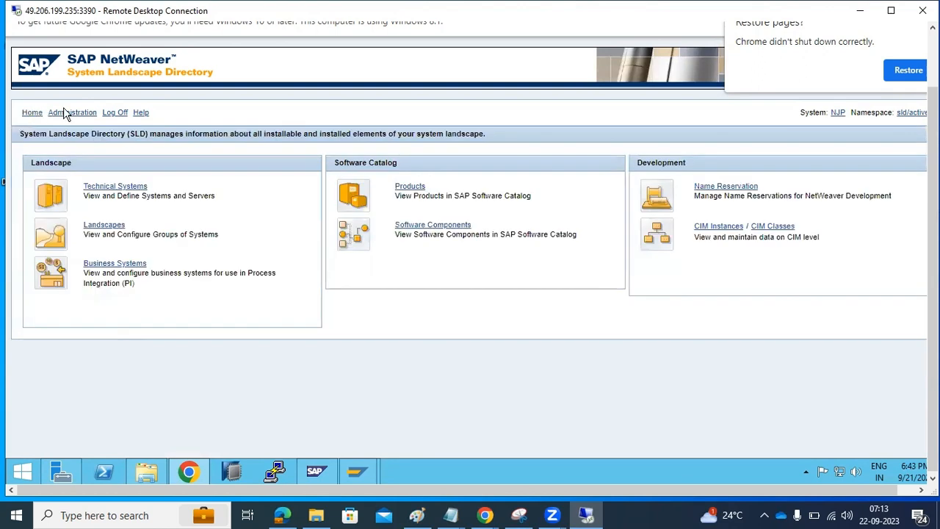
{"action": "left_click", "coordinate": [70, 113]}
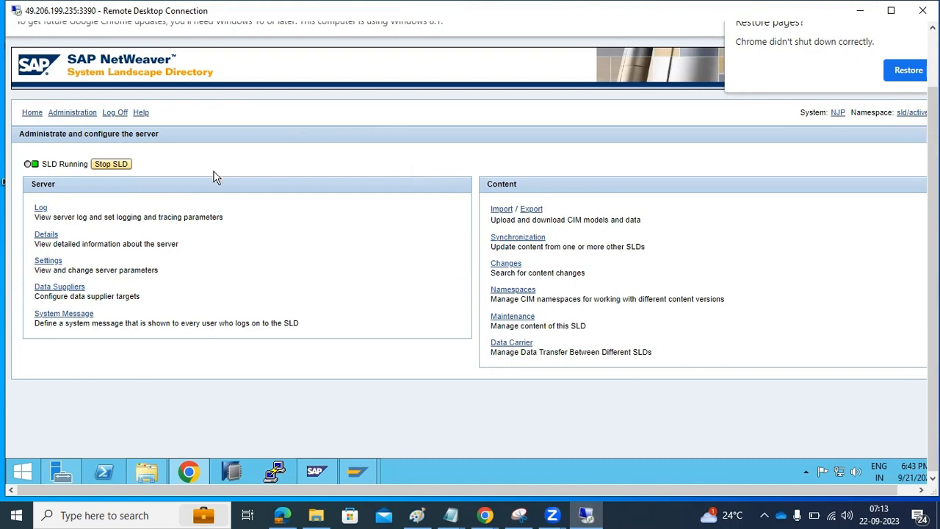
{"action": "left_click", "coordinate": [532, 211]}
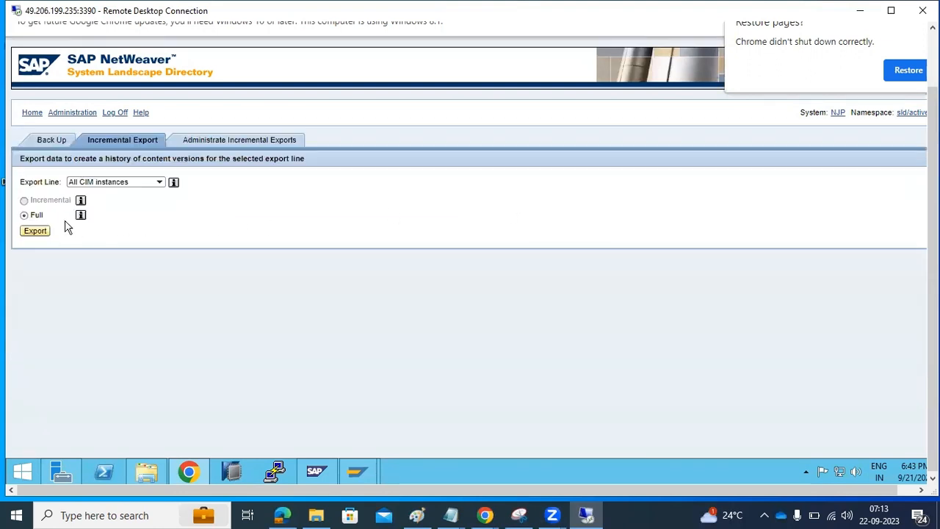
{"action": "left_click", "coordinate": [44, 143]}
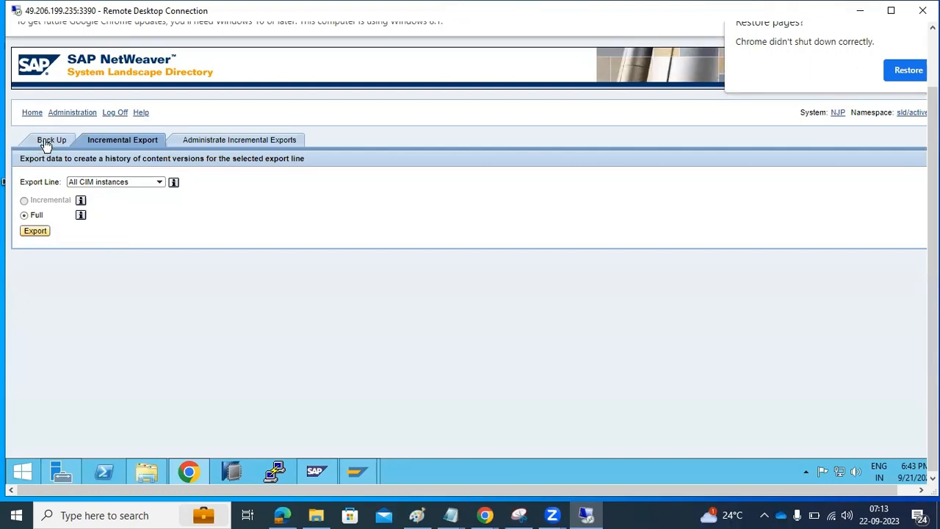
{"action": "left_click", "coordinate": [38, 252]}
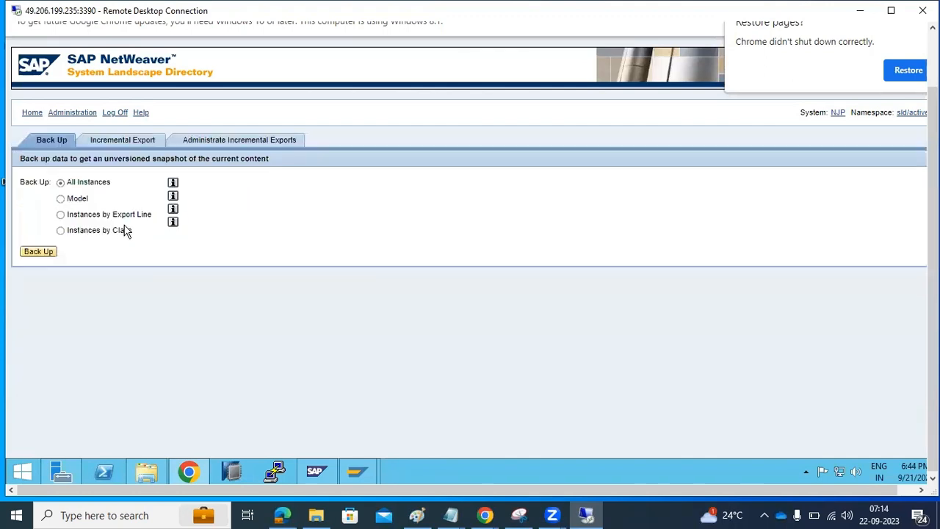
Step: Review the incremental export options, export lines, and the list of previous incremental exports
{"action": "left_click", "coordinate": [106, 139]}
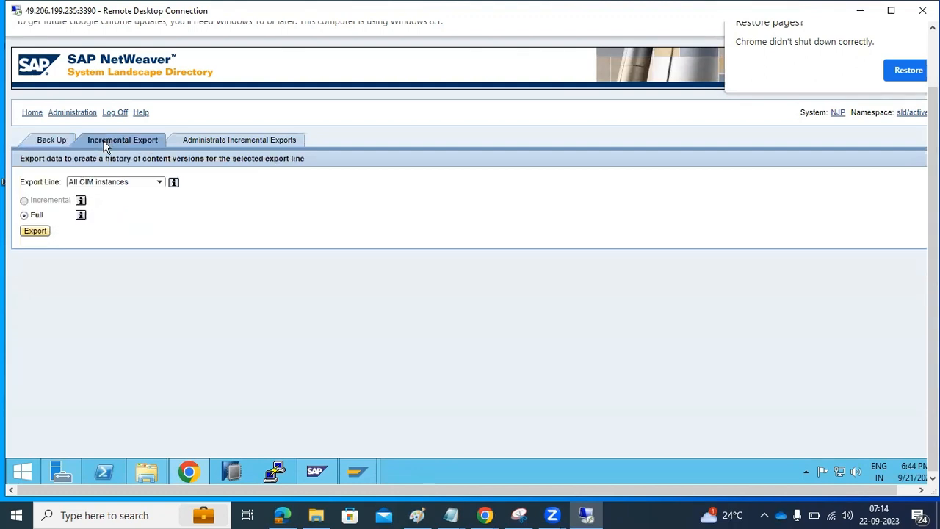
{"action": "left_click", "coordinate": [161, 182]}
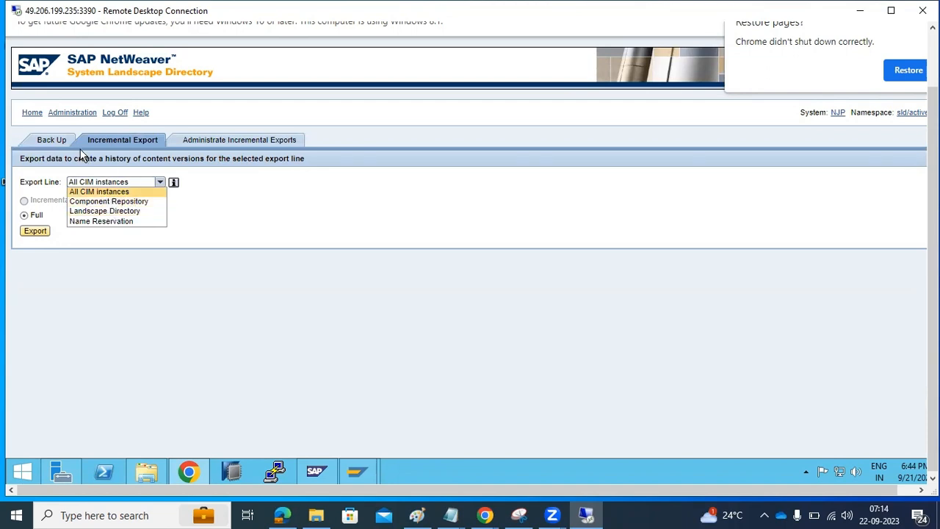
{"action": "left_click", "coordinate": [47, 141]}
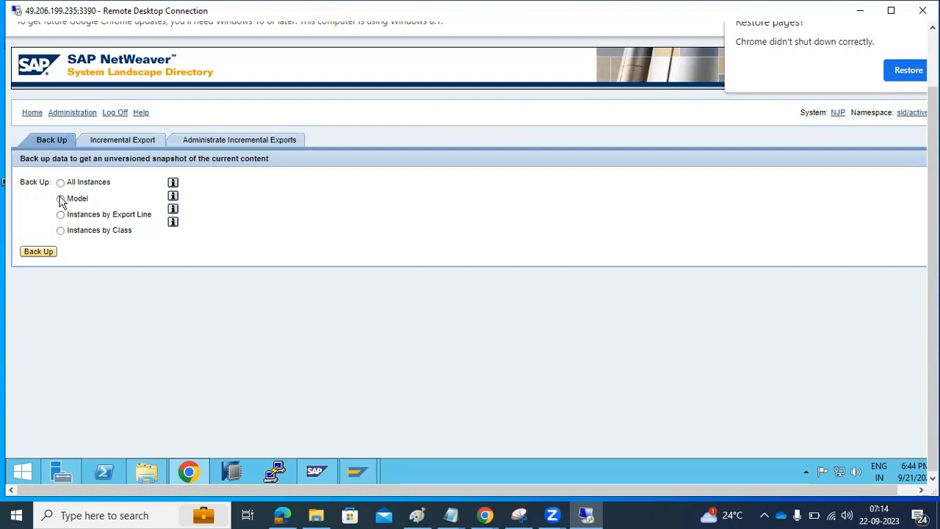
{"action": "left_click", "coordinate": [121, 140]}
{"action": "left_click", "coordinate": [219, 142]}
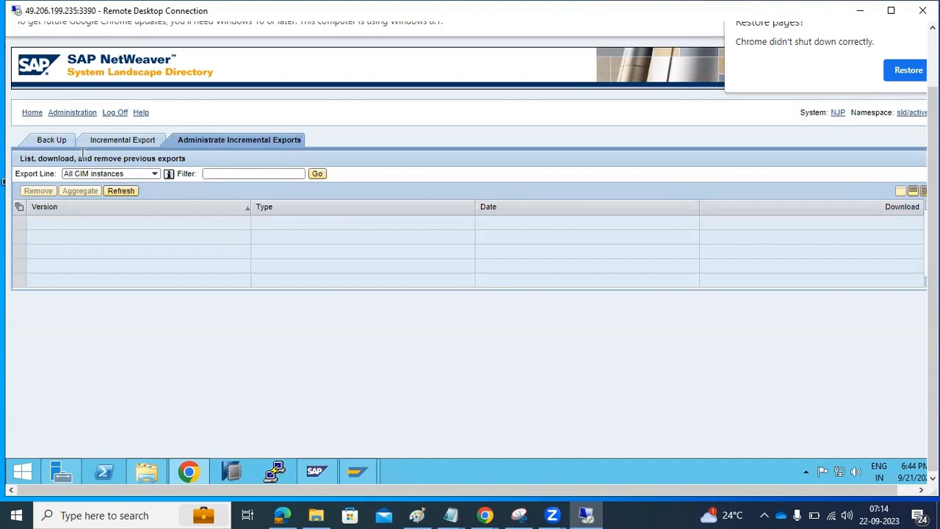
{"action": "left_click", "coordinate": [71, 116]}
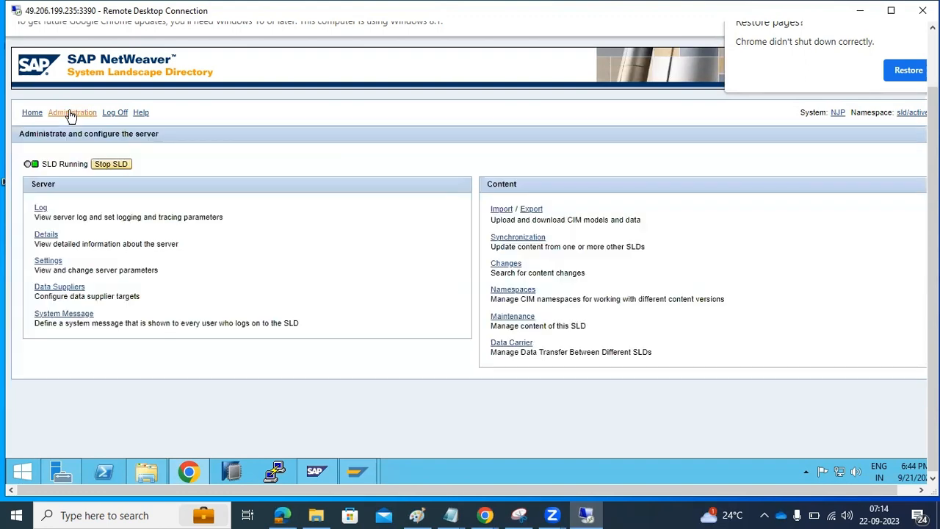
{"action": "left_click", "coordinate": [525, 243]}
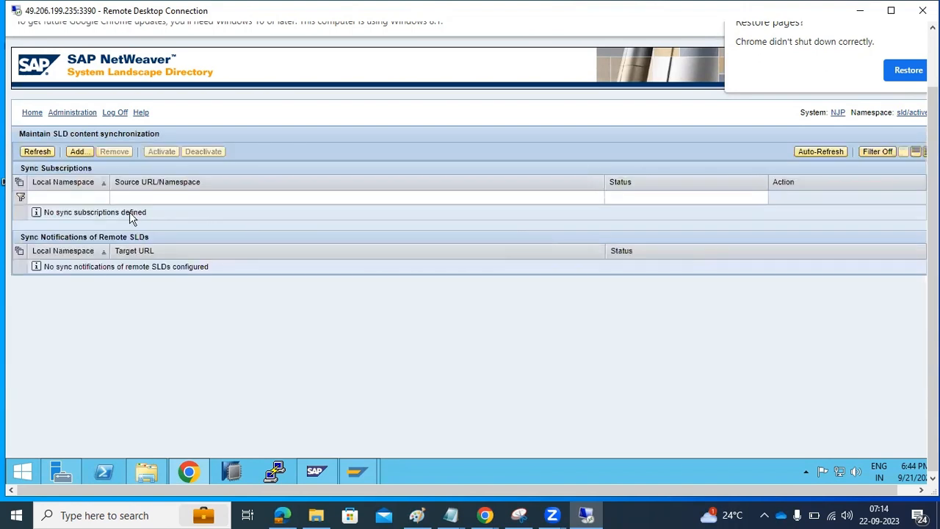
{"action": "left_click", "coordinate": [78, 151]}
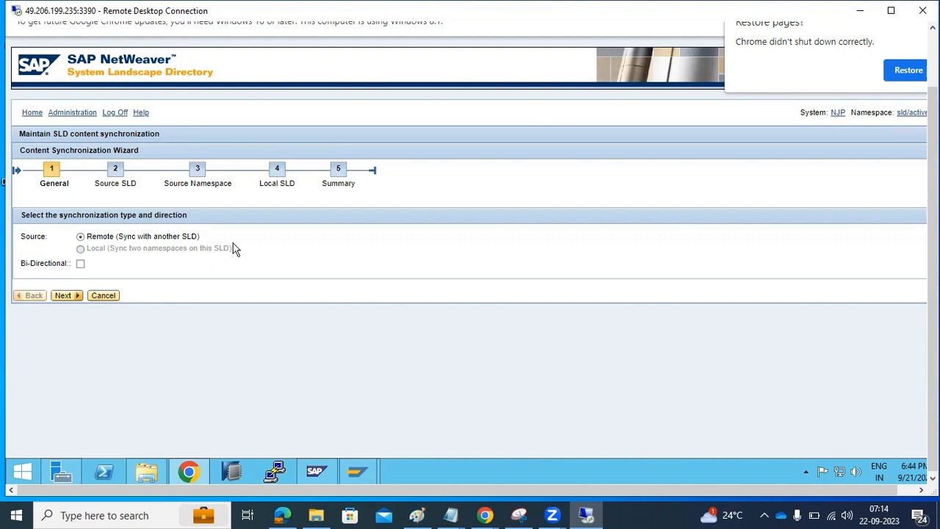
{"action": "left_click", "coordinate": [114, 297]}
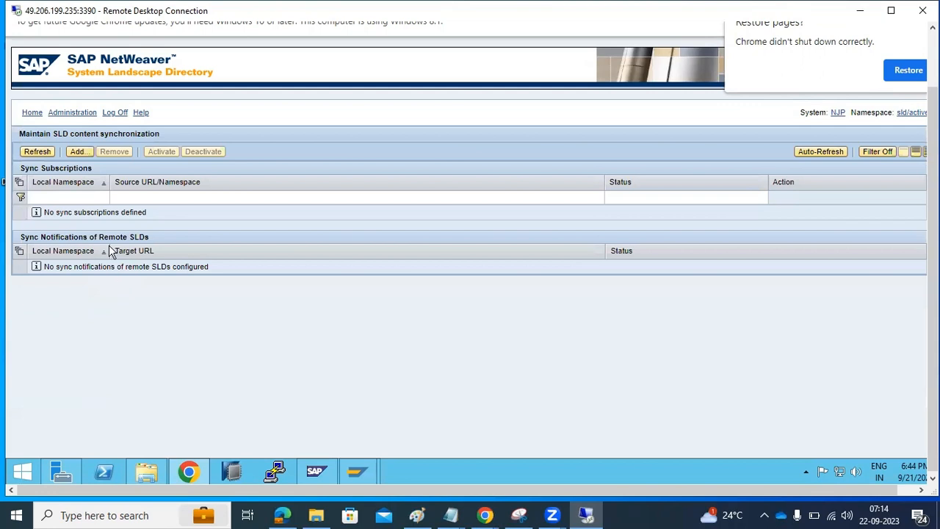
{"action": "left_click", "coordinate": [72, 113]}
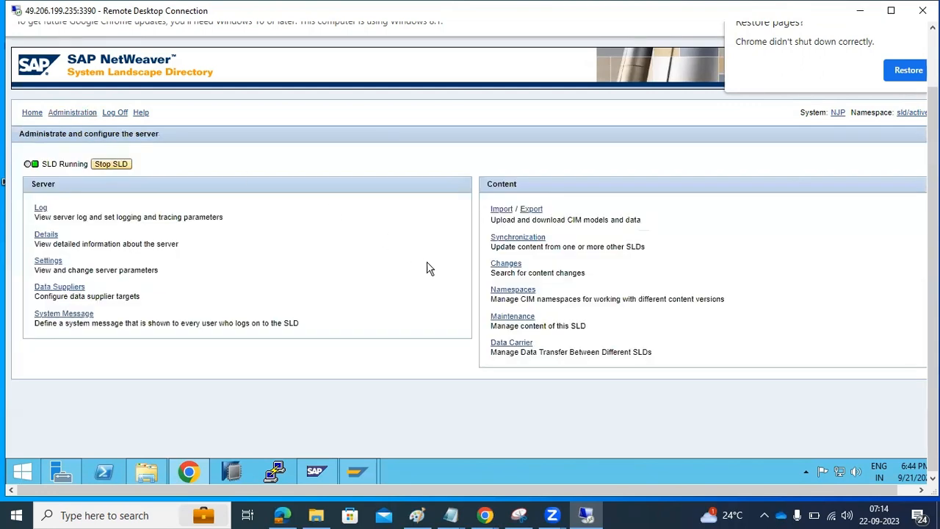
Step: Search content changes from start date 9/20/2023
{"action": "left_click", "coordinate": [506, 264]}
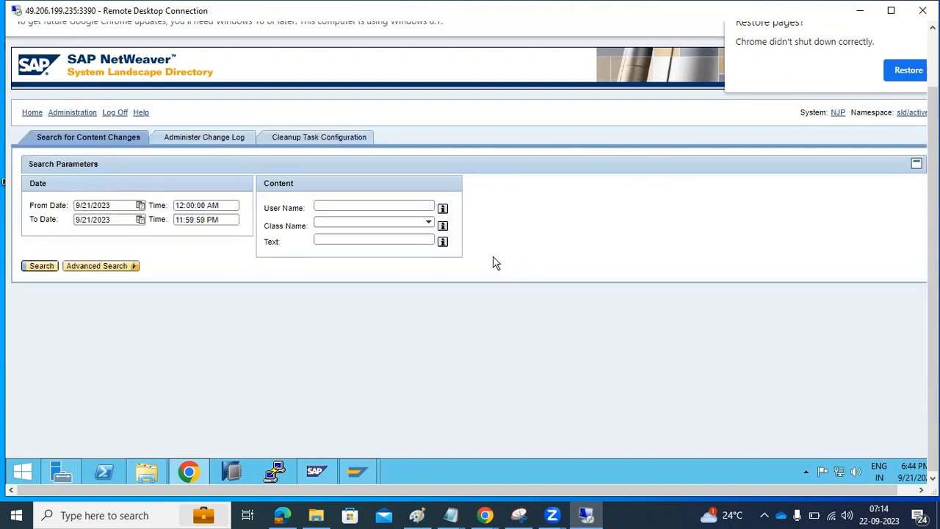
{"action": "left_click", "coordinate": [140, 205]}
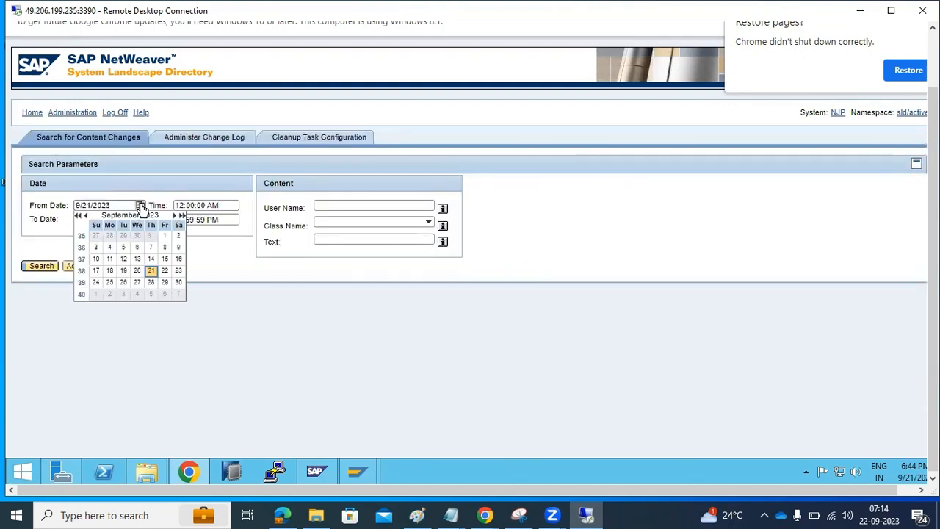
{"action": "left_click", "coordinate": [137, 270]}
{"action": "left_click", "coordinate": [42, 270]}
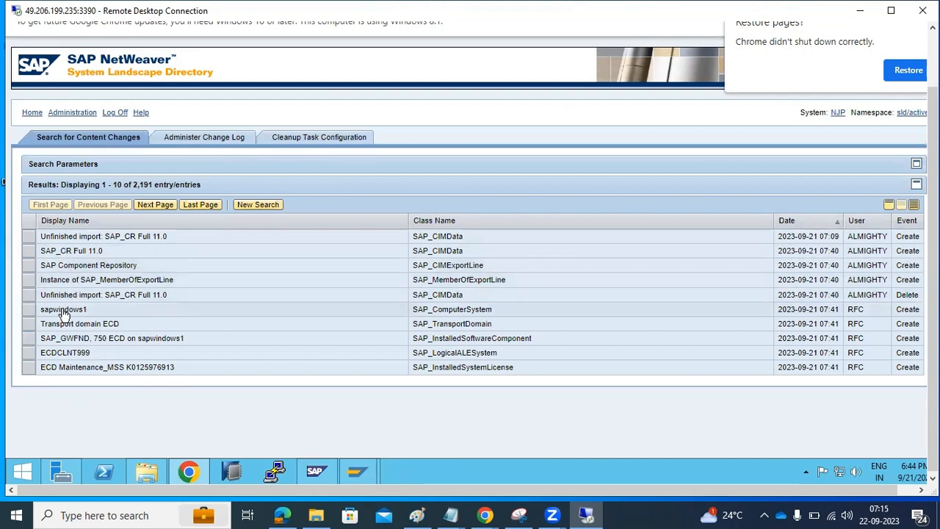
Step: Inspect the Transport domain ECD change entry, then go back to the Administration page
{"action": "left_click", "coordinate": [110, 323]}
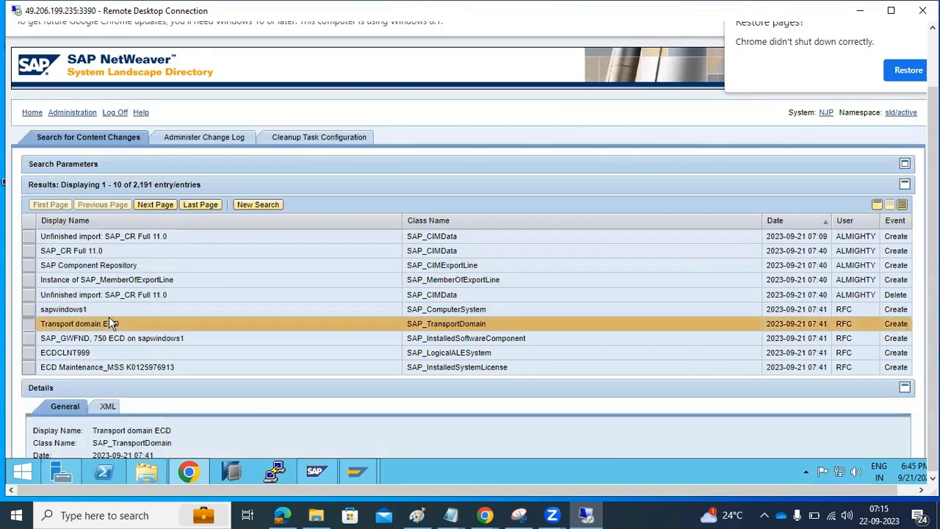
{"action": "scroll", "coordinate": [108, 317], "scroll_direction": "down", "scroll_amount": 1}
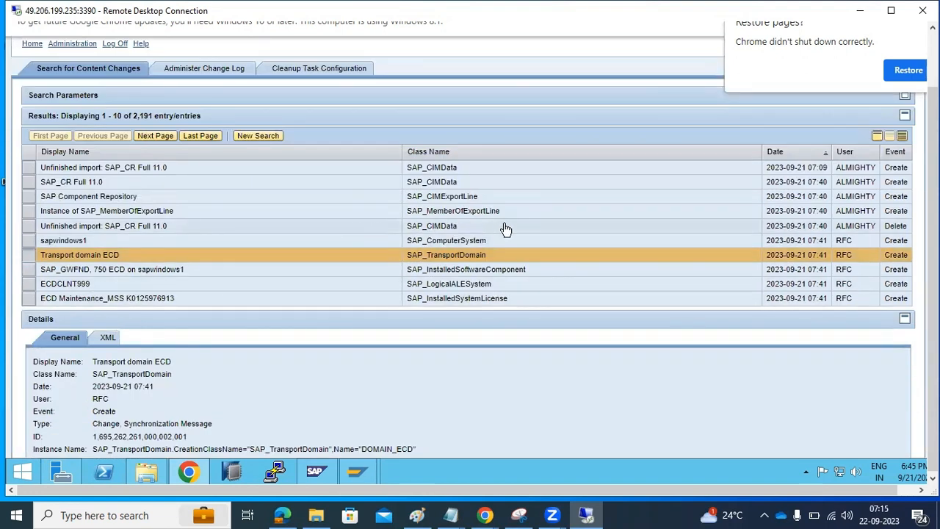
{"action": "scroll", "coordinate": [162, 265], "scroll_direction": "down", "scroll_amount": 1}
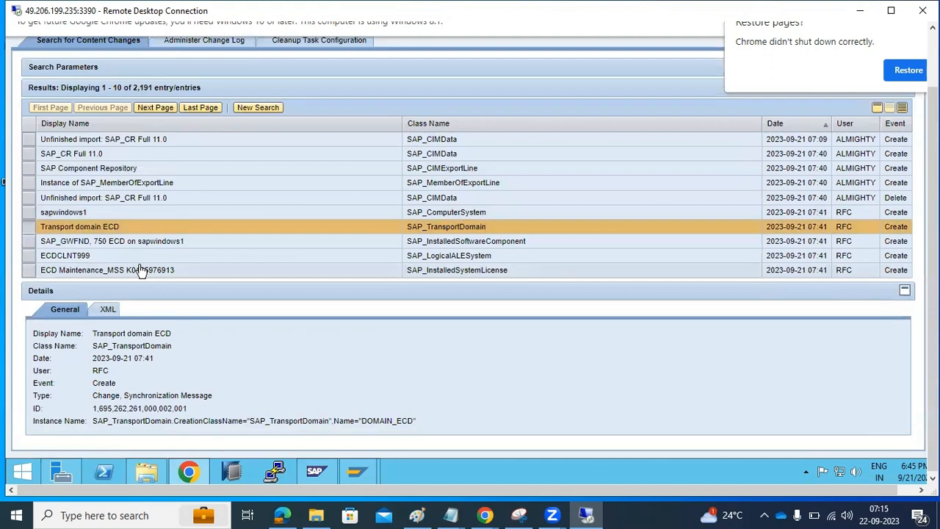
{"action": "scroll", "coordinate": [141, 270], "scroll_direction": "up", "scroll_amount": 3}
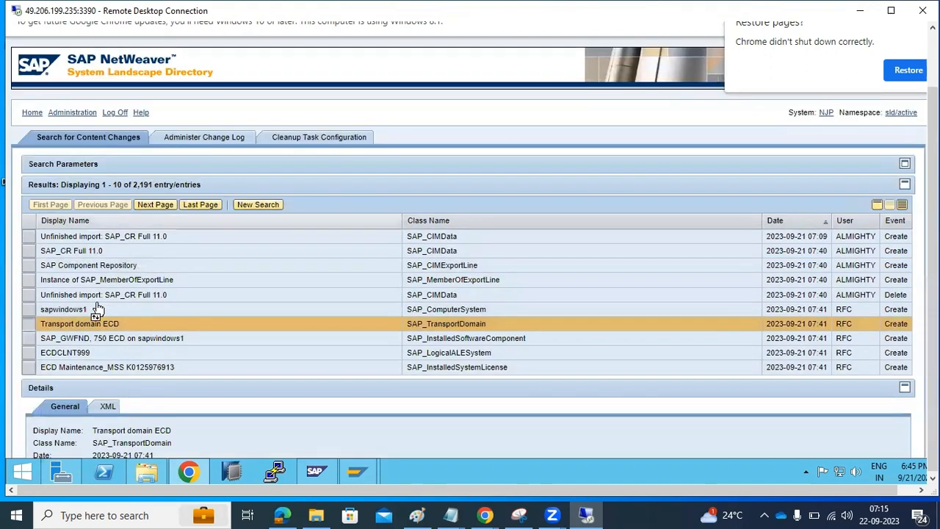
{"action": "left_click", "coordinate": [76, 115]}
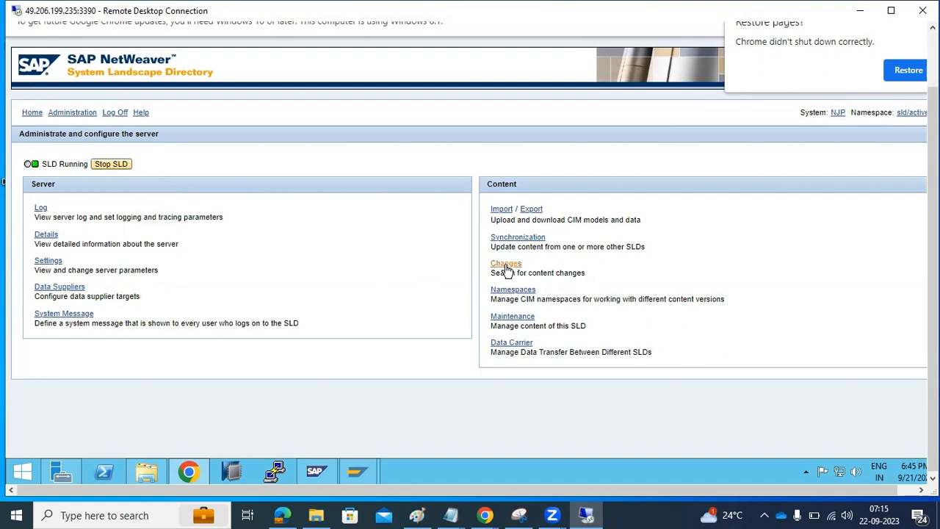
Step: Look over the content Maintenance options, then return through Administration to the SLD home page
{"action": "left_click", "coordinate": [513, 316]}
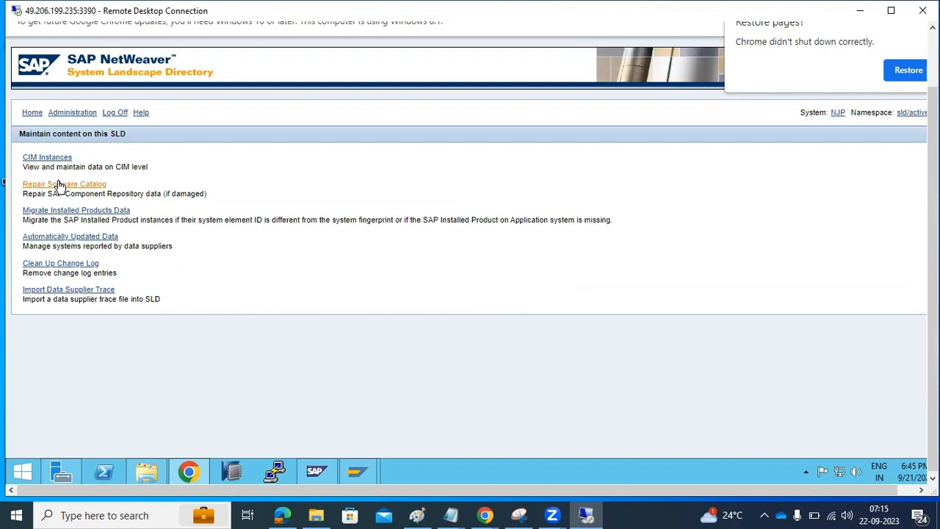
{"action": "left_click", "coordinate": [72, 112]}
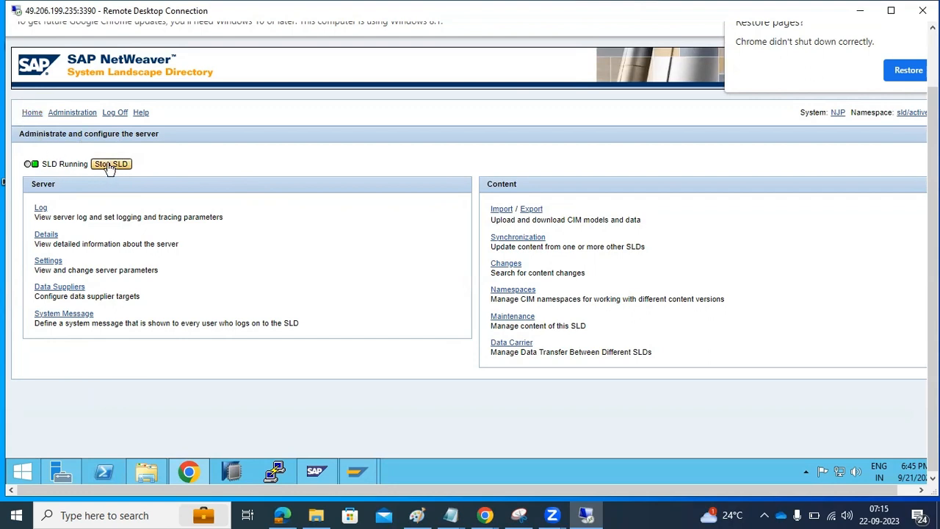
{"action": "left_click", "coordinate": [29, 113]}
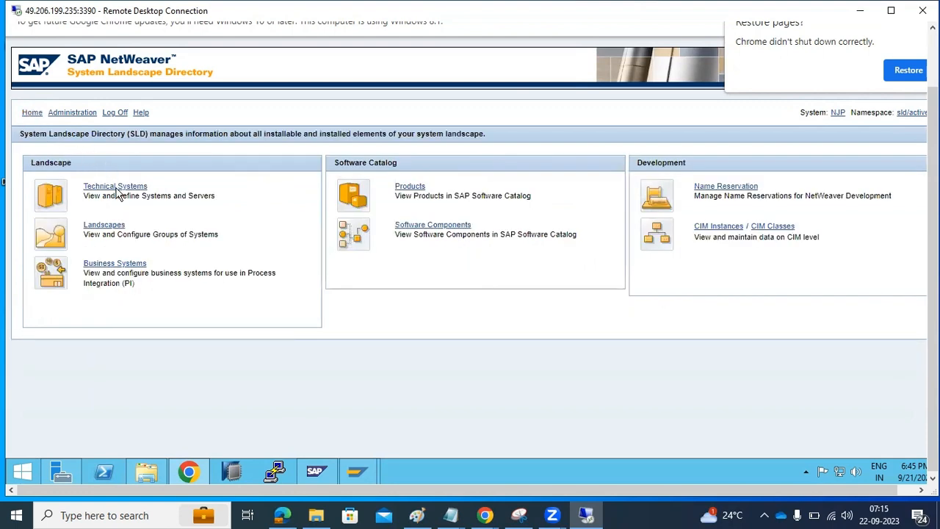
Step: Start a new AS ABAP business system based on ECP on sapwindows1, client 100
{"action": "left_click", "coordinate": [116, 264]}
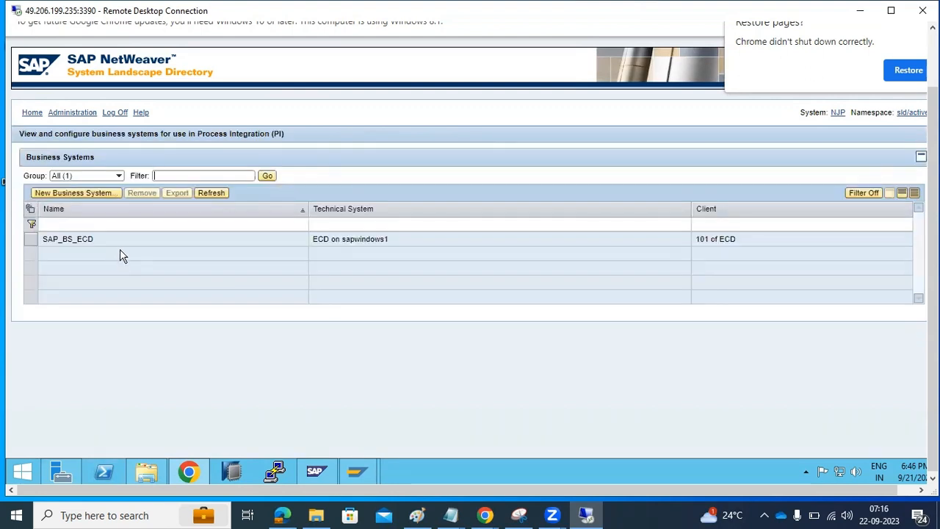
{"action": "left_click", "coordinate": [121, 240]}
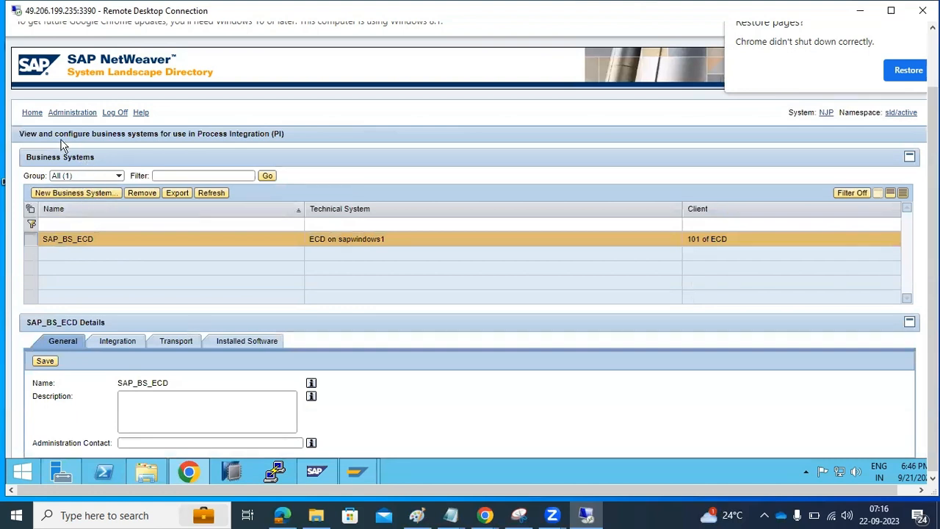
{"action": "left_click", "coordinate": [66, 195]}
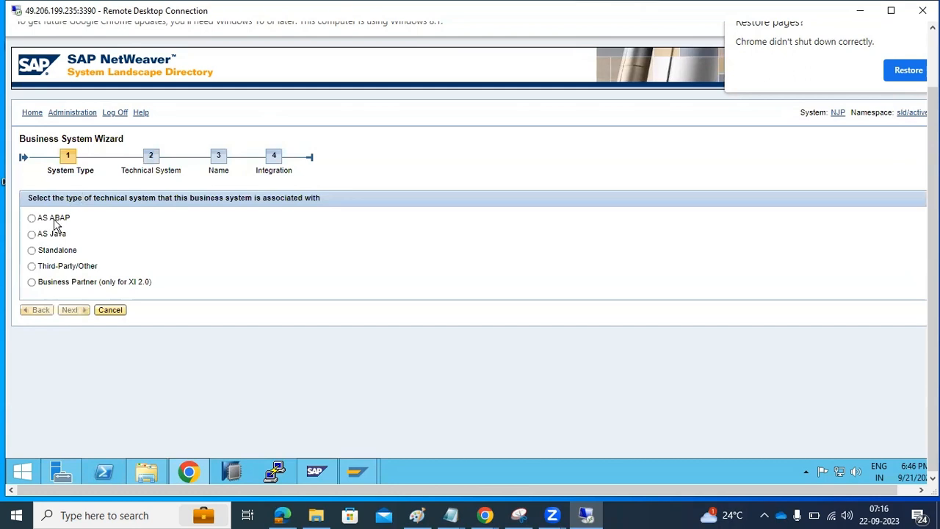
{"action": "left_click", "coordinate": [55, 219]}
{"action": "left_click", "coordinate": [76, 311]}
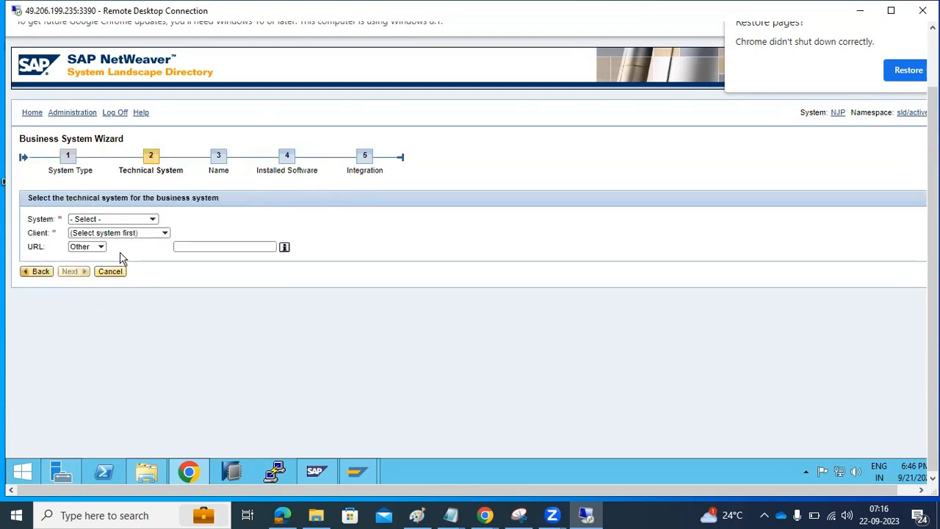
{"action": "left_click", "coordinate": [153, 219]}
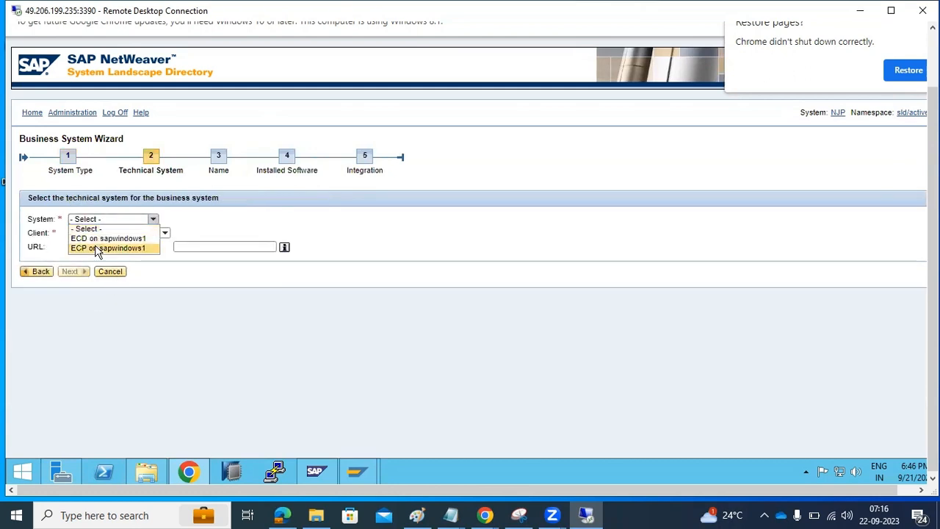
{"action": "left_click", "coordinate": [99, 248]}
{"action": "left_click", "coordinate": [122, 234]}
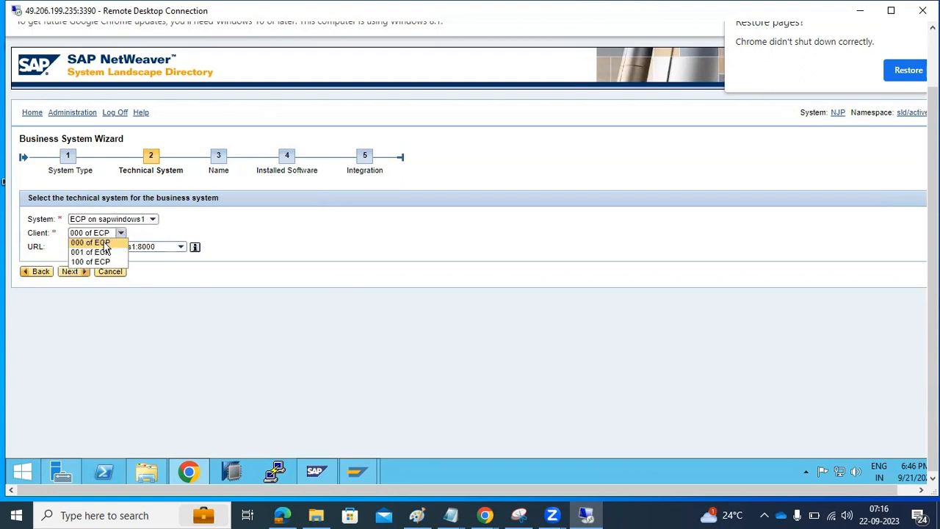
{"action": "left_click", "coordinate": [89, 262]}
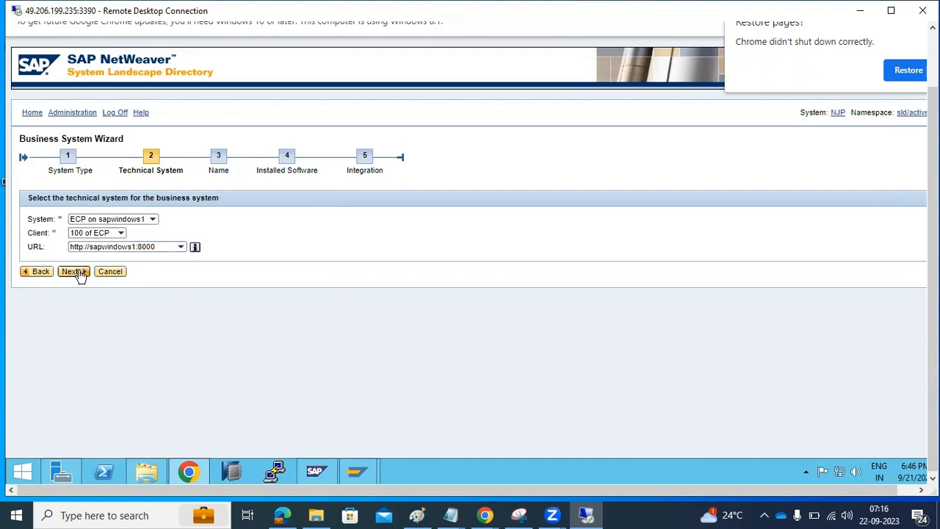
{"action": "left_click", "coordinate": [73, 275]}
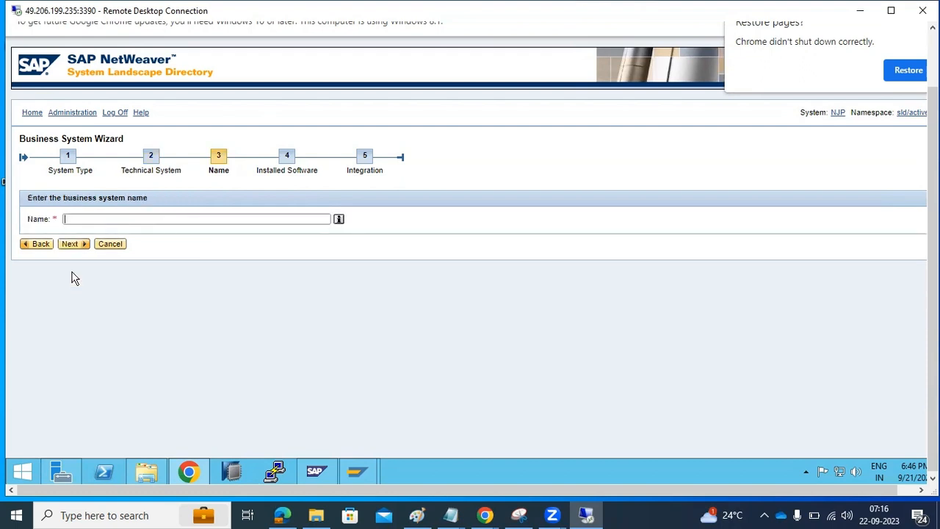
Step: Name it SAP_BS_ECP with no integration server, finish, then export and download it as zip
{"action": "left_click", "coordinate": [83, 218]}
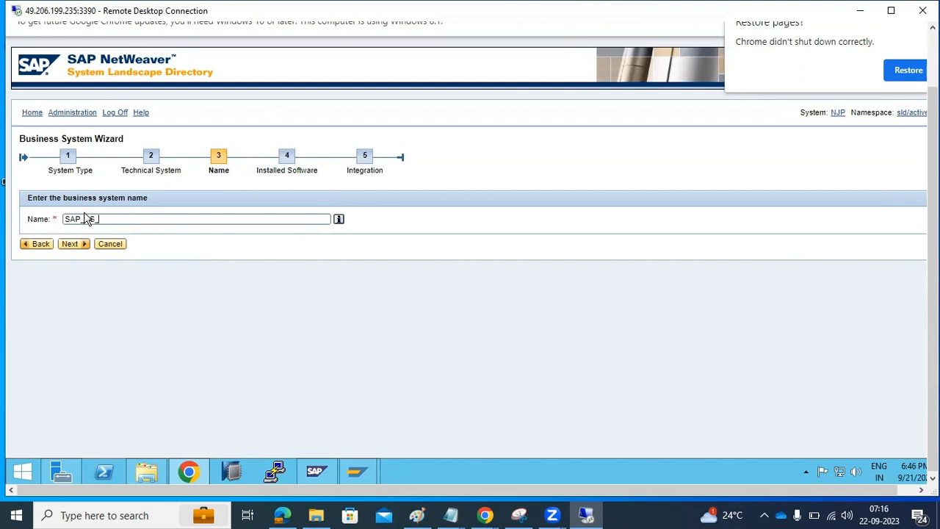
{"action": "type", "text": "SAP_BS_ECP"}
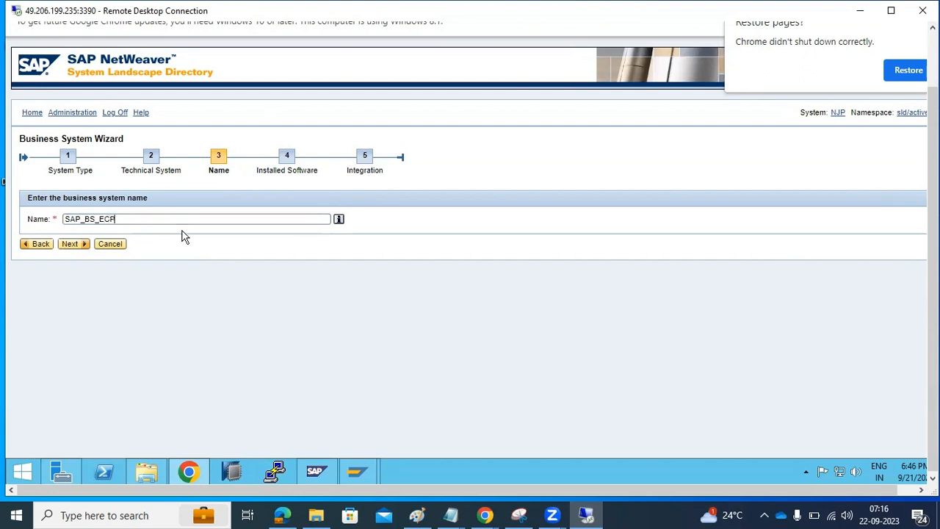
{"action": "left_click", "coordinate": [78, 245]}
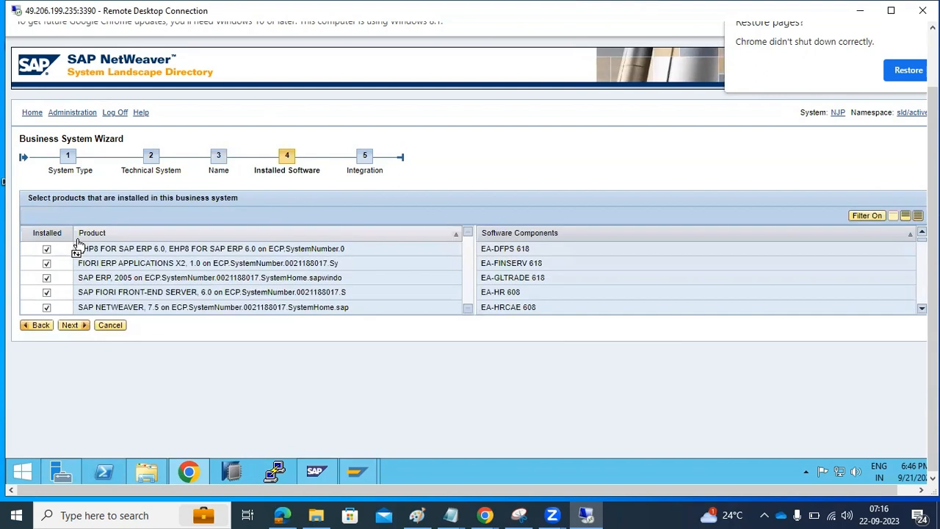
{"action": "left_click", "coordinate": [70, 325]}
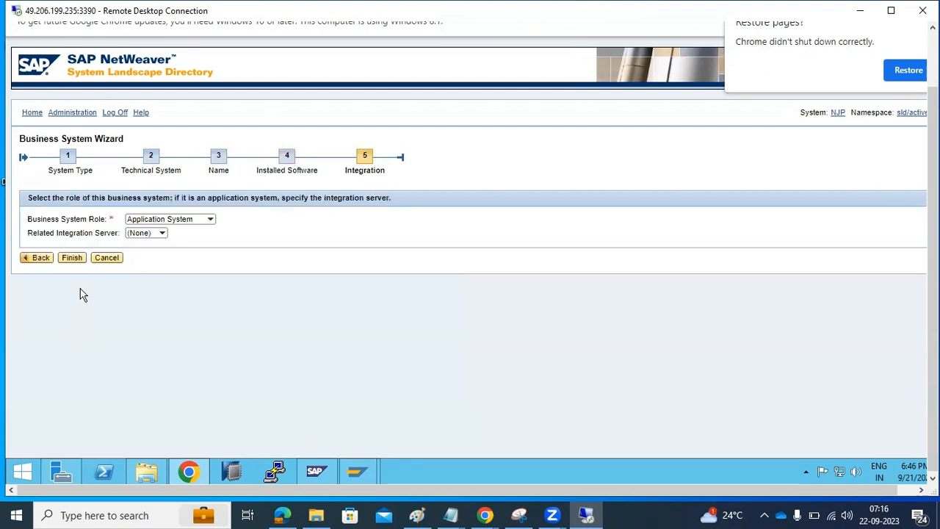
{"action": "left_click", "coordinate": [161, 235]}
{"action": "left_click", "coordinate": [160, 240]}
{"action": "left_click", "coordinate": [73, 258]}
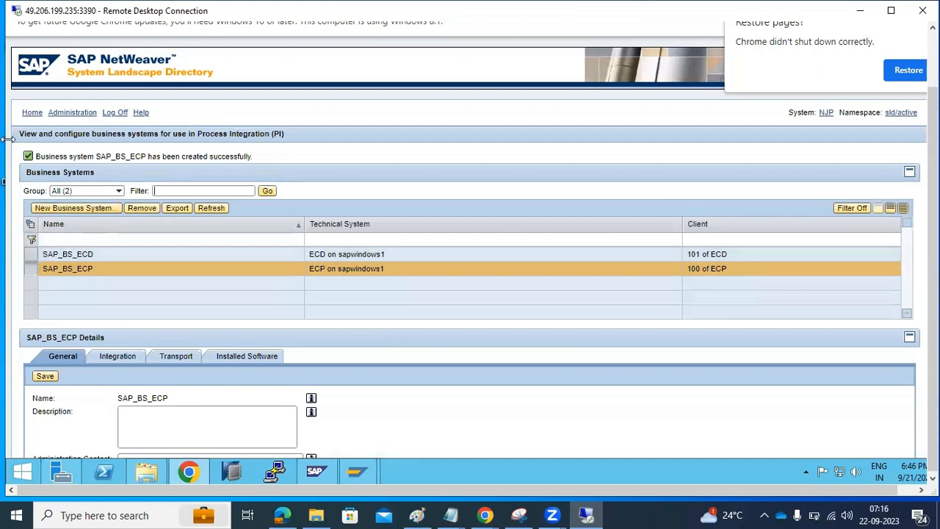
{"action": "left_click", "coordinate": [179, 210]}
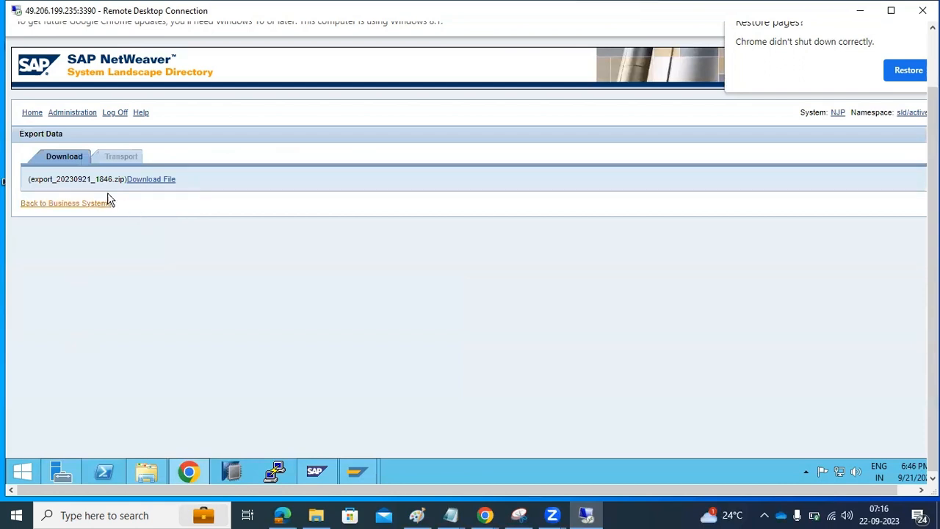
{"action": "left_click", "coordinate": [139, 180]}
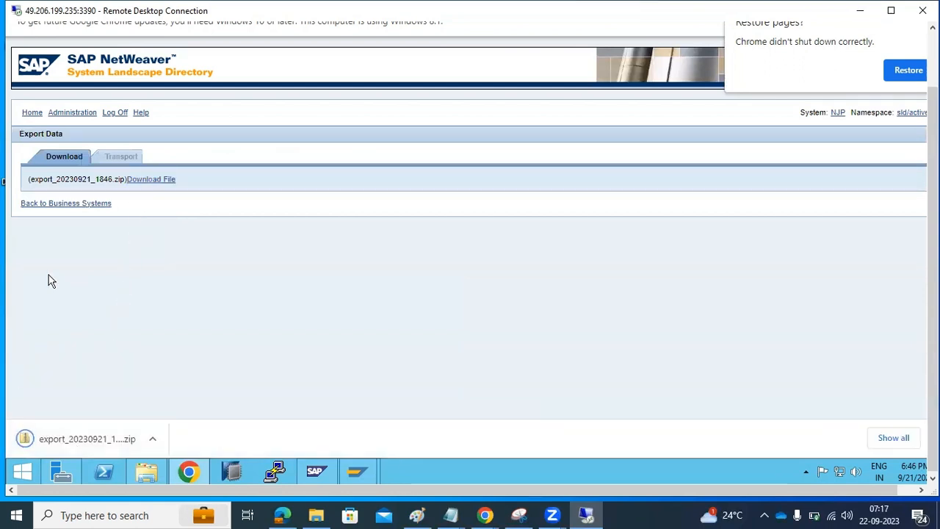
Step: Return from the export page through the business systems list and SLD home to Administration
{"action": "left_click", "coordinate": [53, 204]}
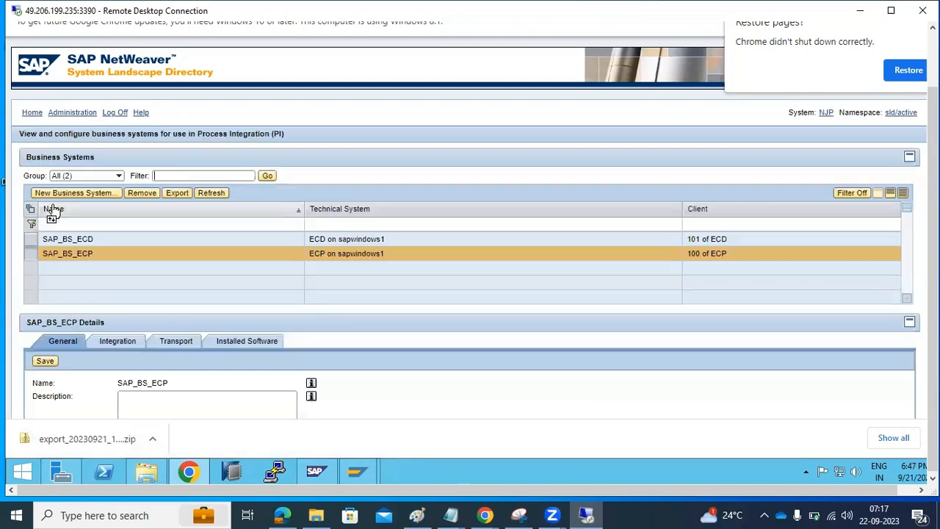
{"action": "left_click", "coordinate": [65, 114]}
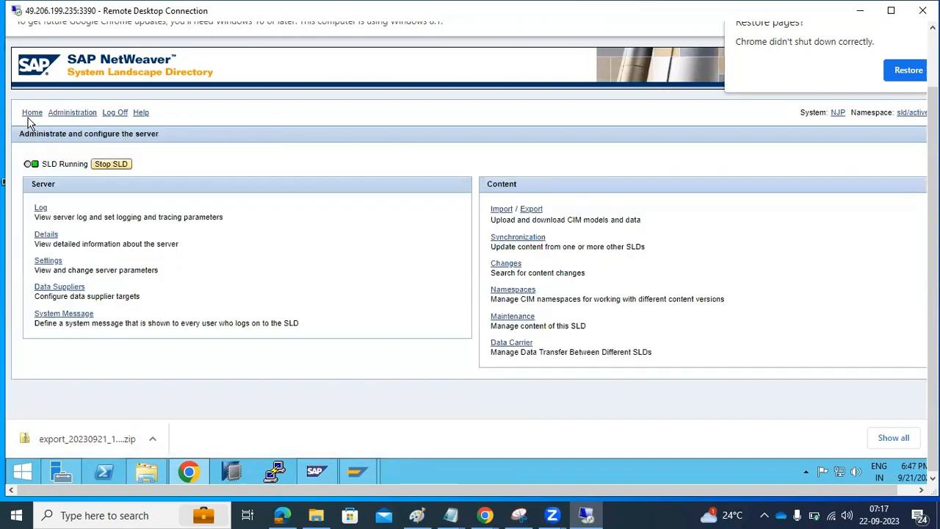
{"action": "left_click", "coordinate": [29, 114]}
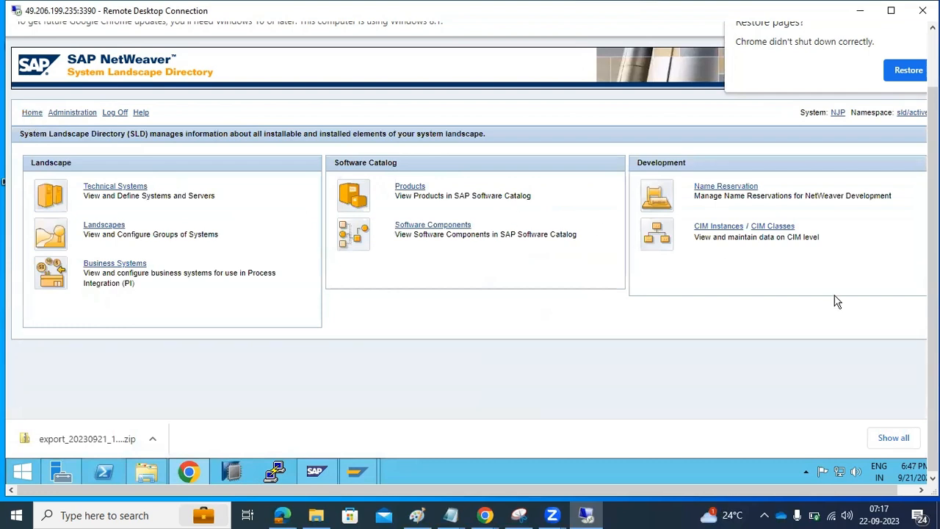
{"action": "scroll", "coordinate": [3, 181], "scroll_direction": "up", "scroll_amount": 1}
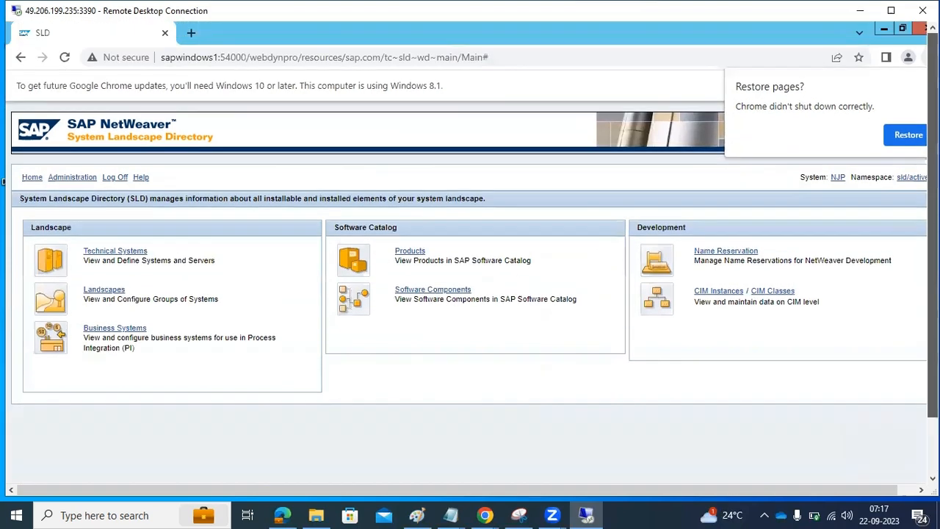
{"action": "left_click", "coordinate": [58, 181]}
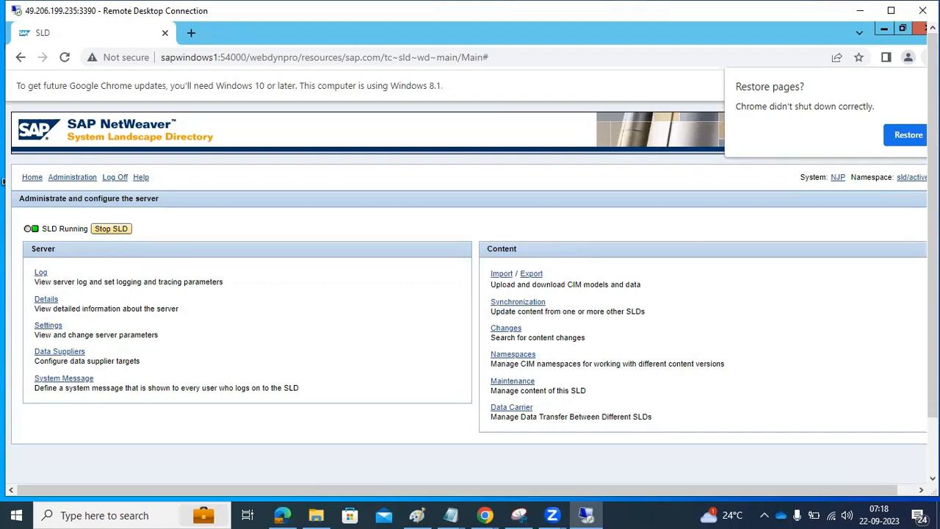
Step: Visit the CIM import page, dismiss the download bar, return to Administration, and minimise Chrome
{"action": "left_click_drag", "start_coordinate": [933, 220], "coordinate": [933, 278]}
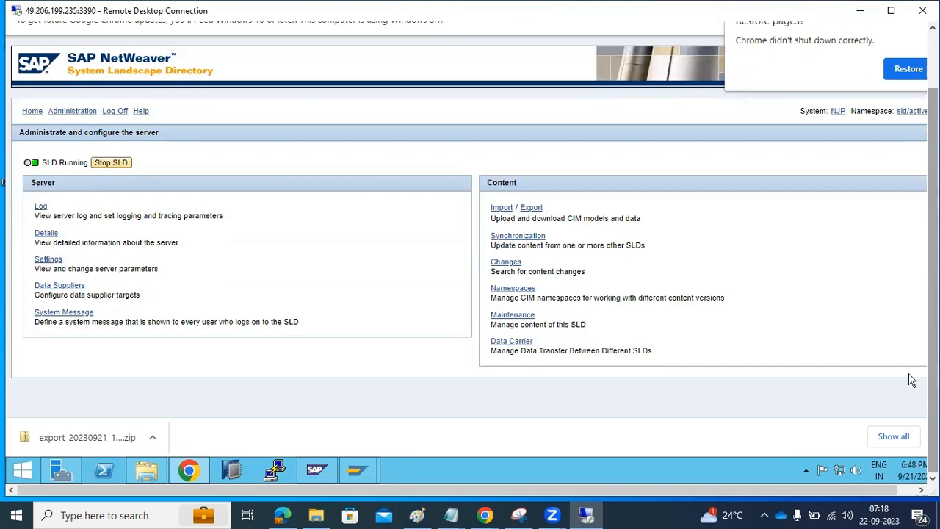
{"action": "left_click", "coordinate": [501, 209]}
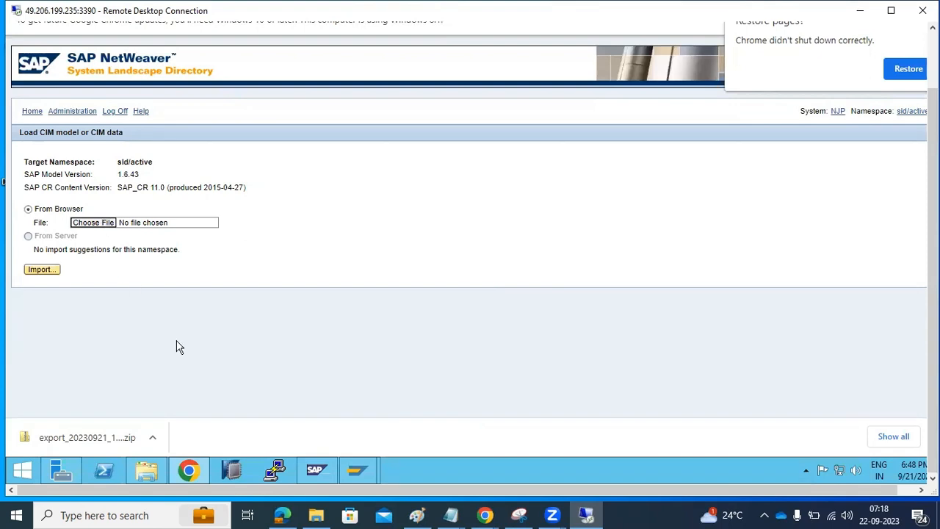
{"action": "left_click", "coordinate": [921, 489]}
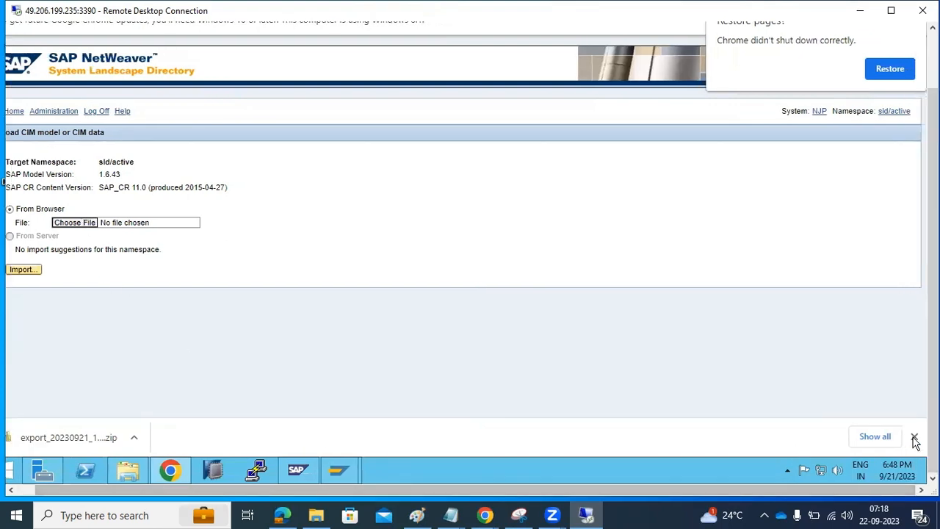
{"action": "left_click", "coordinate": [914, 437]}
{"action": "left_click", "coordinate": [12, 489]}
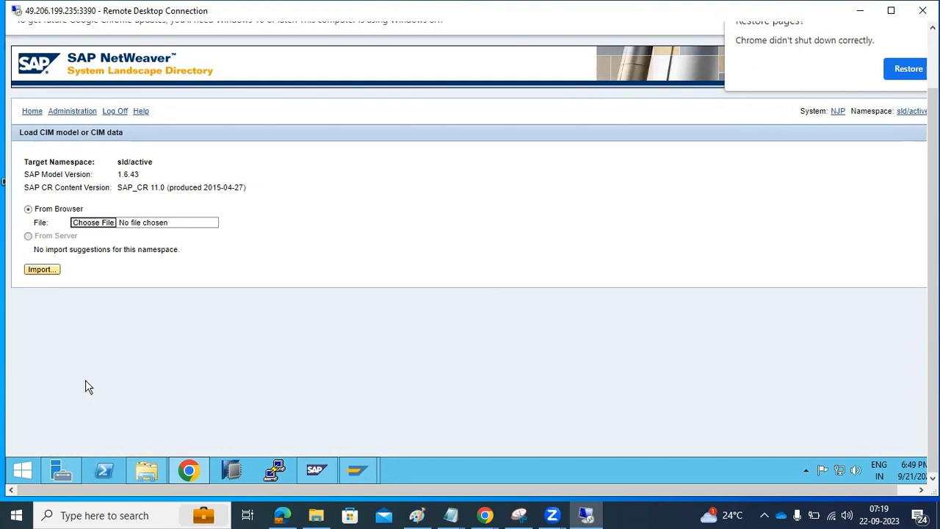
{"action": "left_click", "coordinate": [68, 111]}
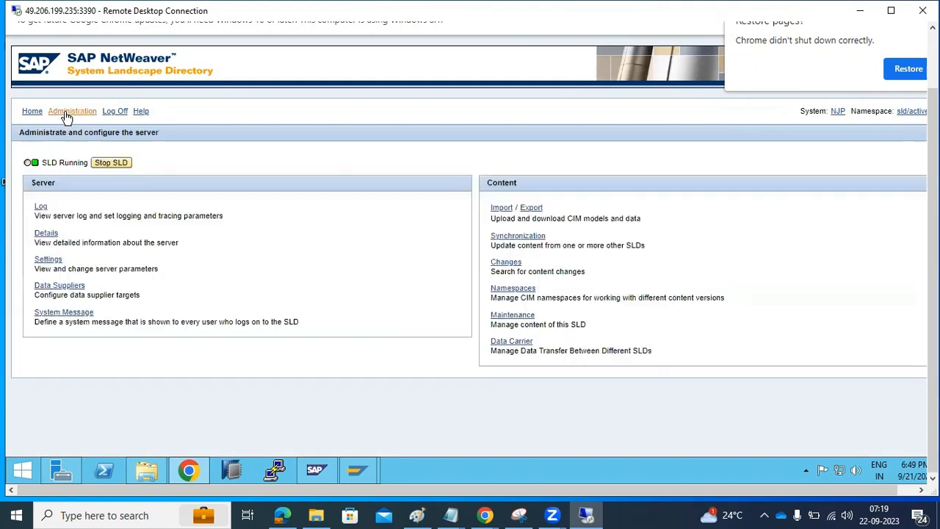
{"action": "left_click", "coordinate": [190, 467]}
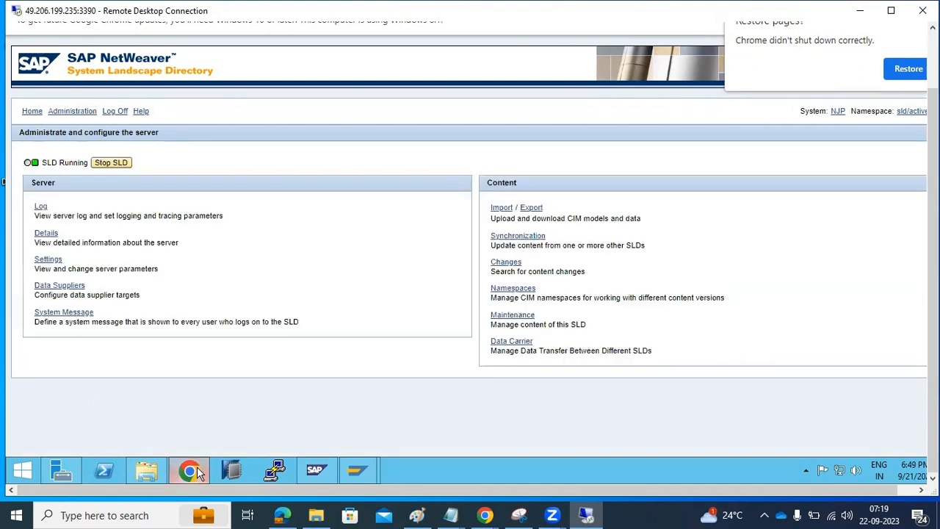
Step: Hide all windows from the taskbar menu to show the desktop
{"action": "right_click", "coordinate": [595, 465]}
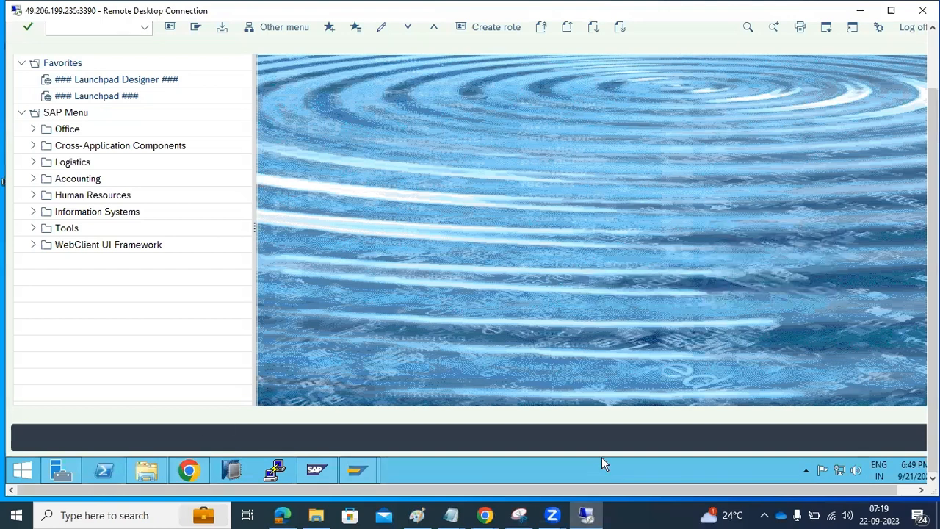
{"action": "left_click", "coordinate": [629, 403]}
{"action": "right_click", "coordinate": [467, 317]}
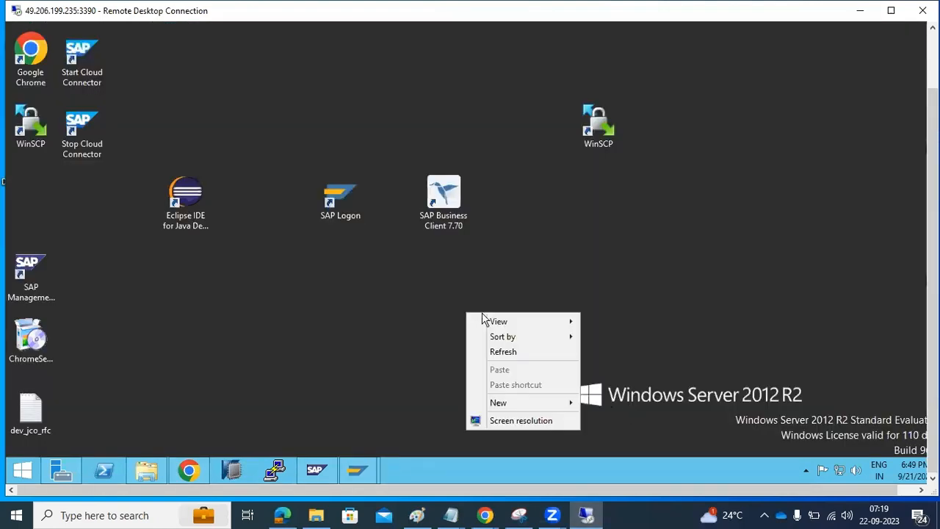
{"action": "left_click", "coordinate": [515, 352]}
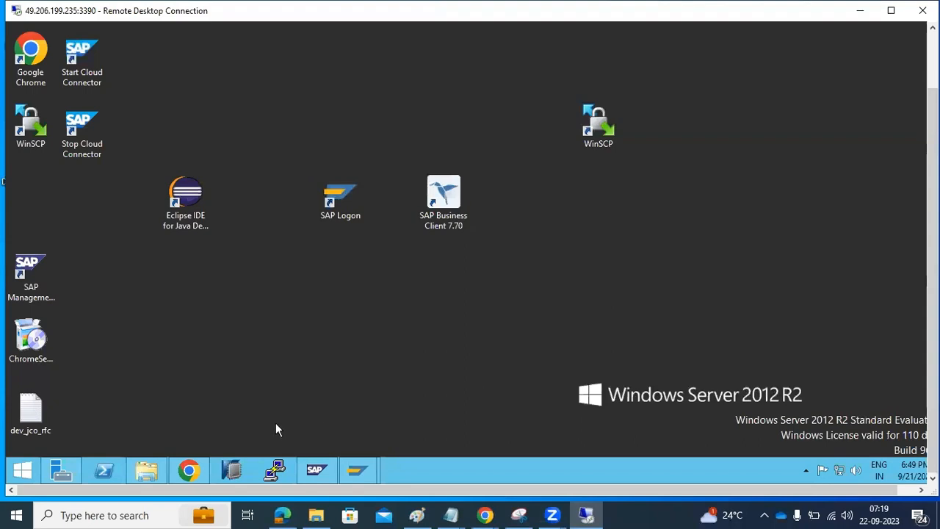
Step: Replace the Paint text with the heading 'SAP JAVA FILE SYSTEM:' and an equals-sign underline
{"action": "left_click", "coordinate": [417, 515]}
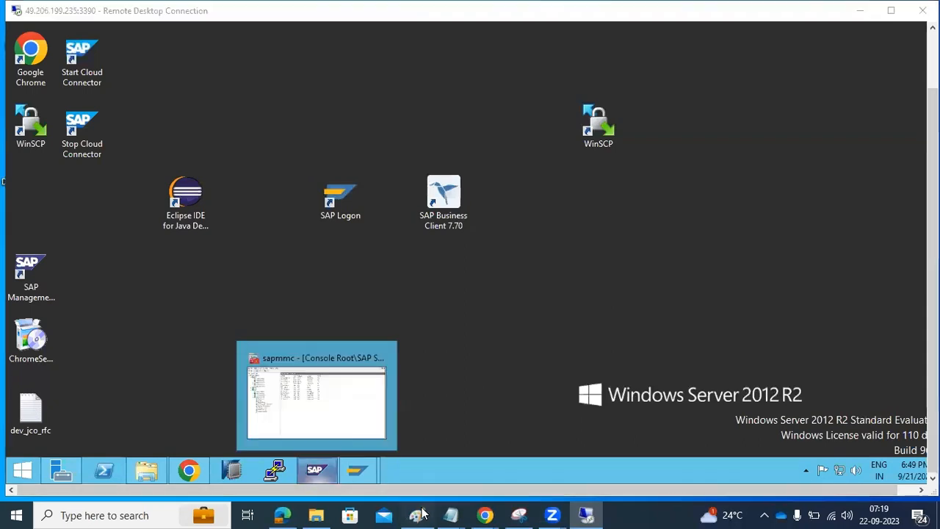
{"action": "key", "text": "ctrl+a"}
{"action": "type", "text": "SAP "}
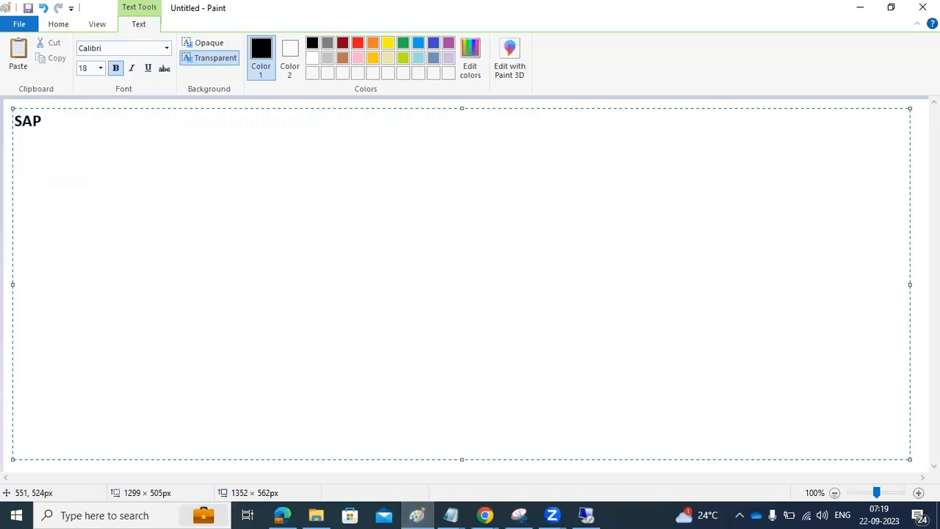
{"action": "type", "text": "JAVA FILE "}
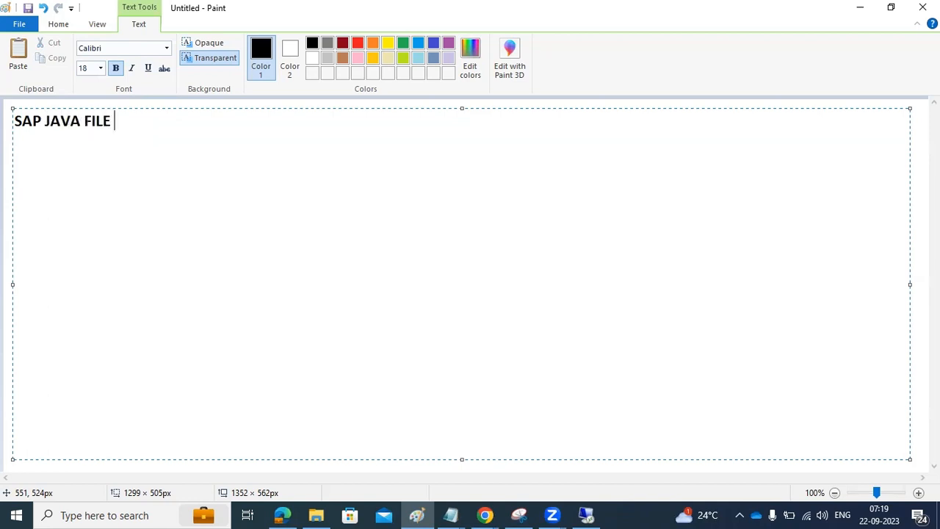
{"action": "type", "text": "SYT"}
{"action": "key", "text": "BackSpace"}
{"action": "type", "text": "STEM:"}
{"action": "key", "text": "Return"}
{"action": "type", "text": "====================="}
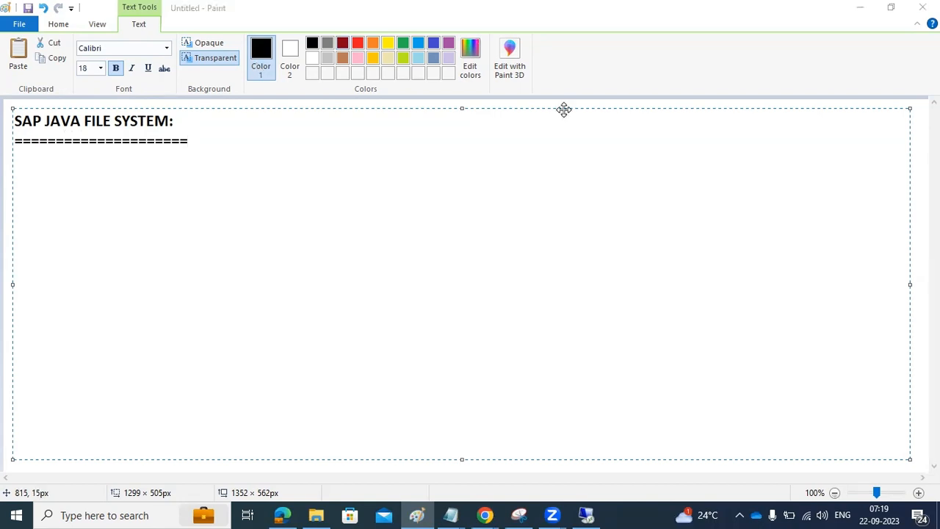
Step: Open the Local Disk (C:) drive in File Explorer on the remote desktop
{"action": "left_click", "coordinate": [860, 8]}
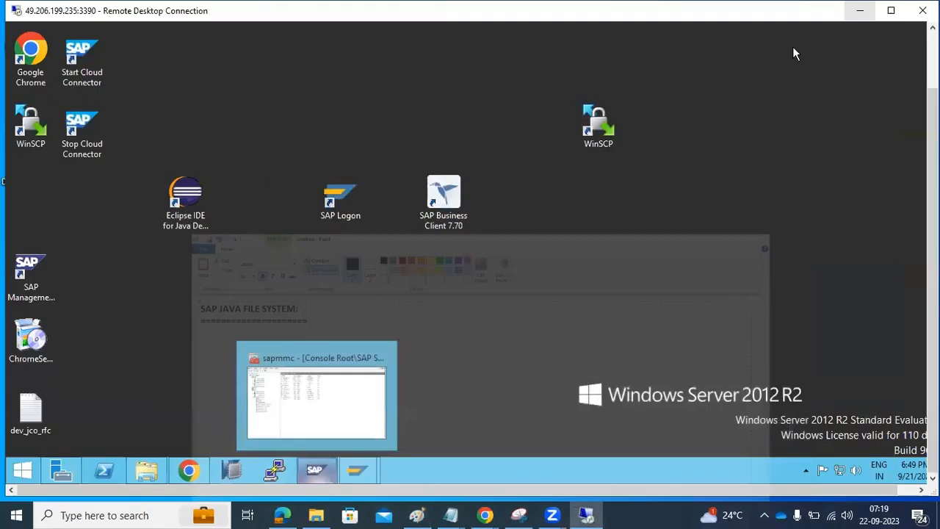
{"action": "left_click", "coordinate": [147, 471]}
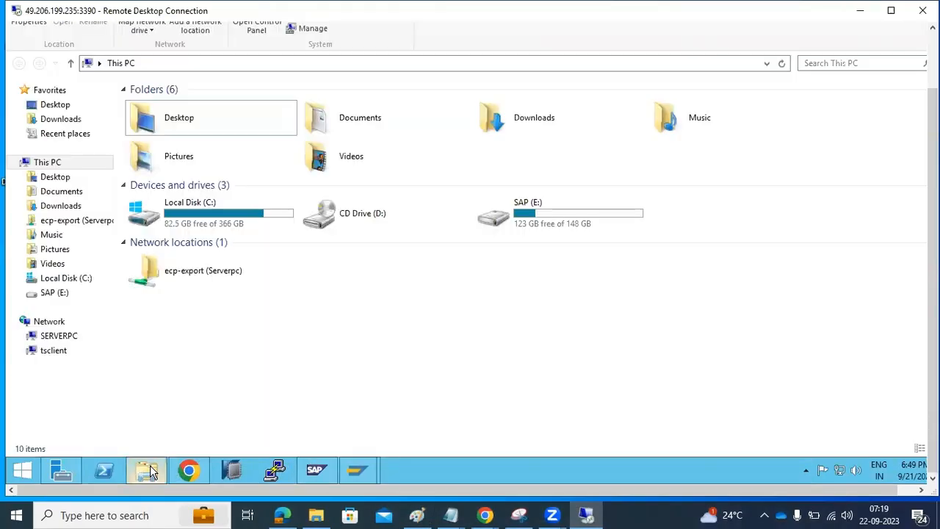
{"action": "left_click", "coordinate": [230, 224]}
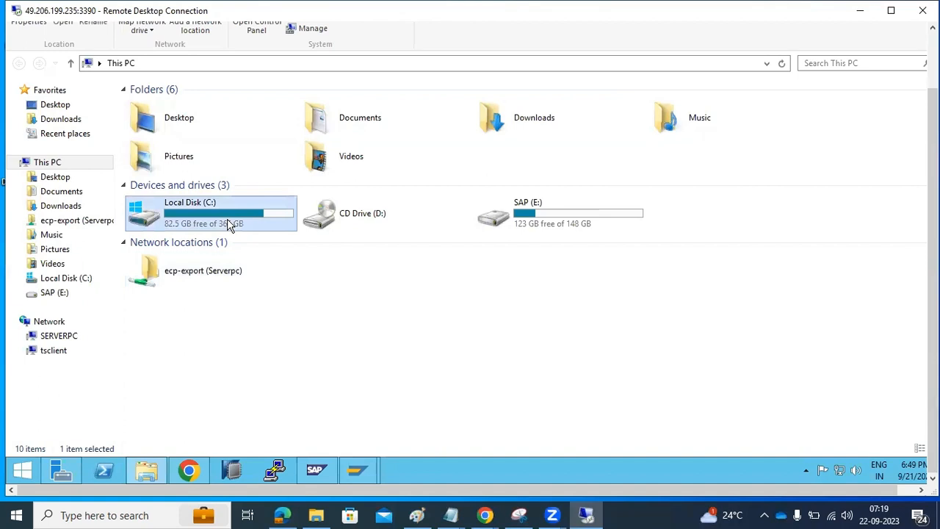
{"action": "double_click", "coordinate": [229, 224]}
Step: Add the path /usr/sap/NJP on a new line below the underline in Paint
{"action": "left_click", "coordinate": [417, 515]}
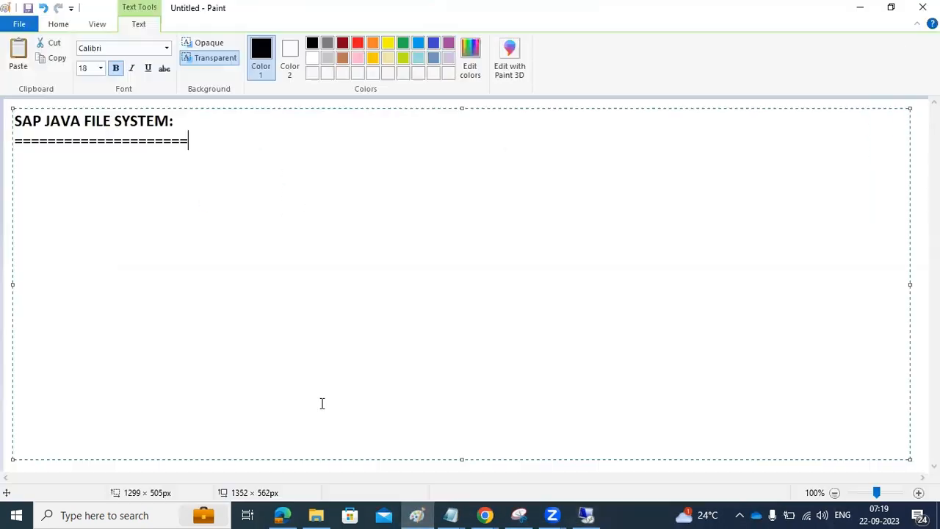
{"action": "key", "text": "Return"}
{"action": "type", "text": "/usr/sap/NJP"}
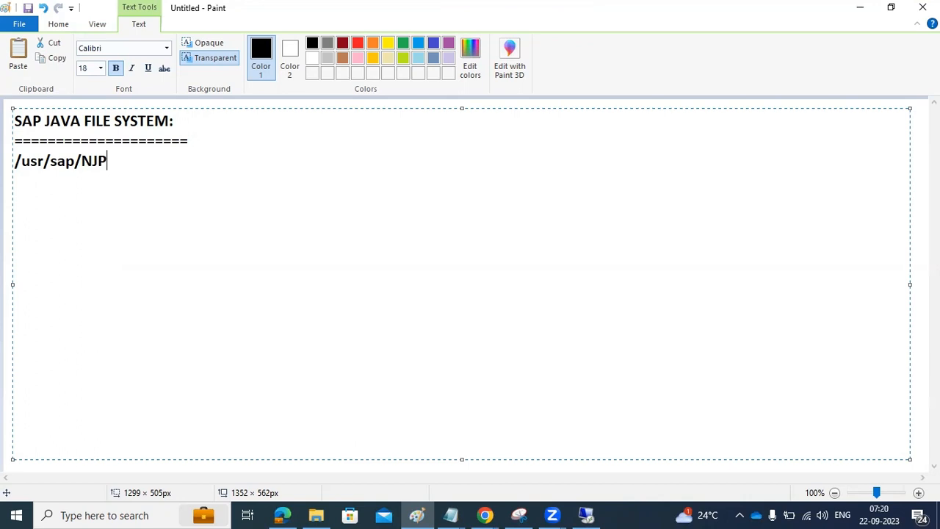
Step: Type entries 1)J<IN>, 2)SCS<IN>, and 3)SYS with subfolders PROFILE, EXE, GLOBAL
{"action": "type", "text": "/"}
{"action": "key", "text": "Return"}
{"action": "key", "text": "Return"}
{"action": "type", "text": "1)J<IN>"}
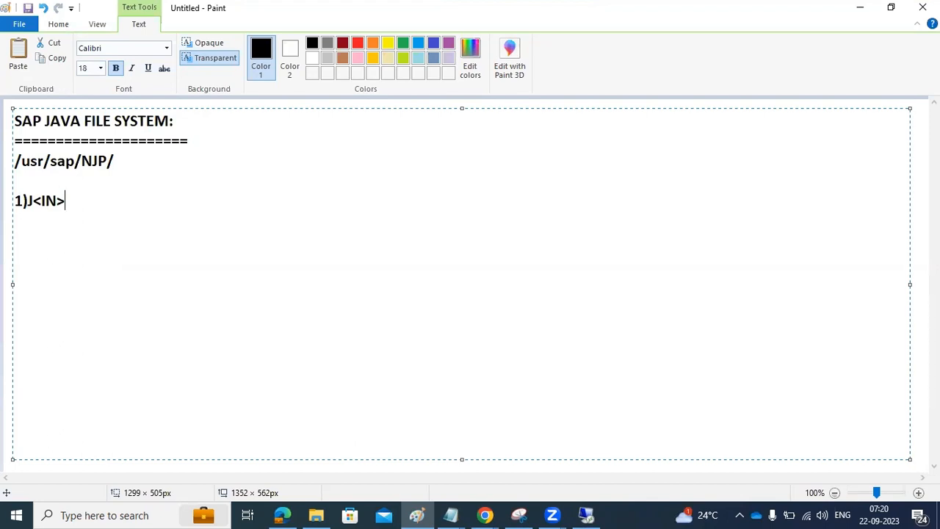
{"action": "key", "text": "Return"}
{"action": "type", "text": "2)SCS<IN>"}
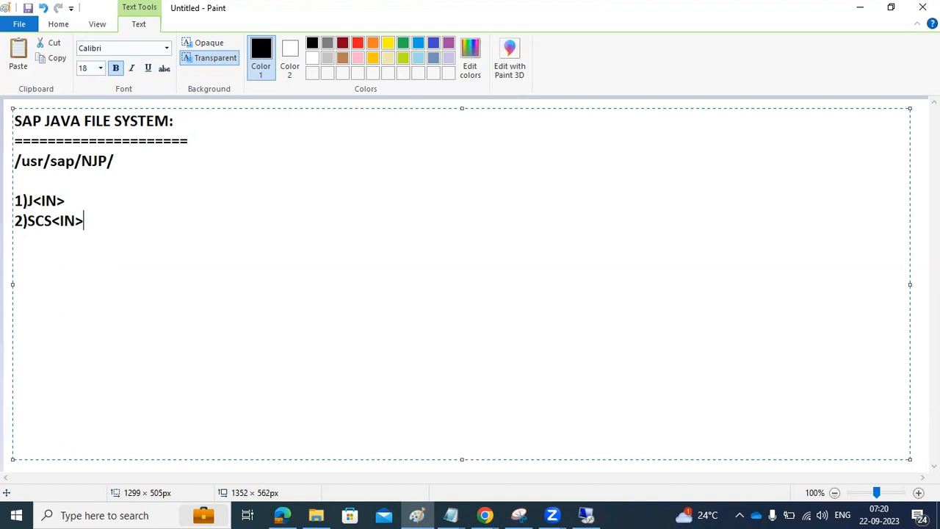
{"action": "key", "text": "Return"}
{"action": "type", "text": "3"}
{"action": "type", "text": ")SY"}
{"action": "type", "text": "S"}
{"action": "type", "text": "--------------------"}
{"action": "type", "text": "--1"}
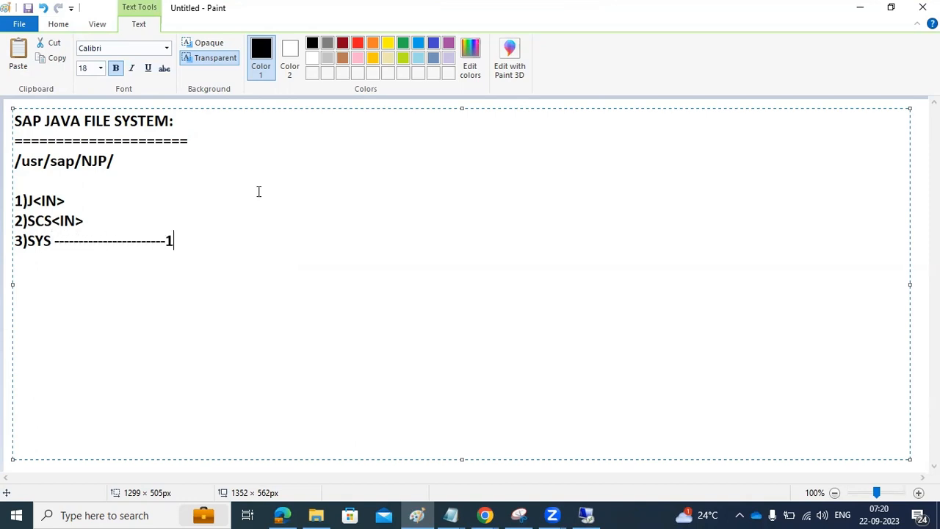
{"action": "type", "text": ")PROFILE    "}
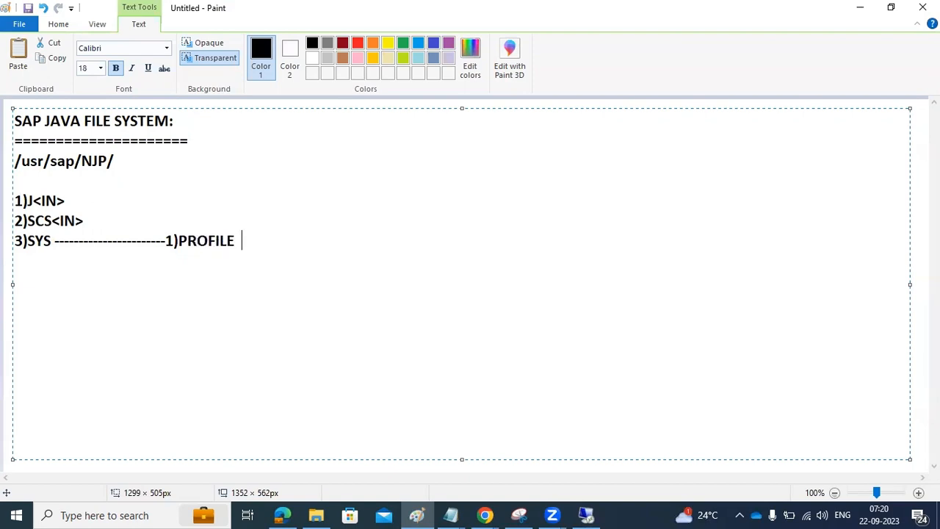
{"action": "type", "text": "2)EXE                 3)"}
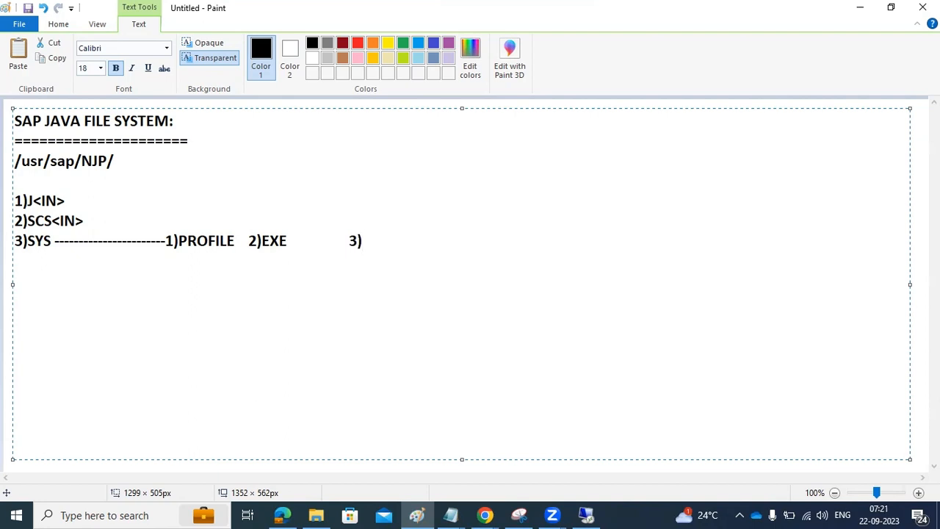
{"action": "type", "text": "GLOBAL"}
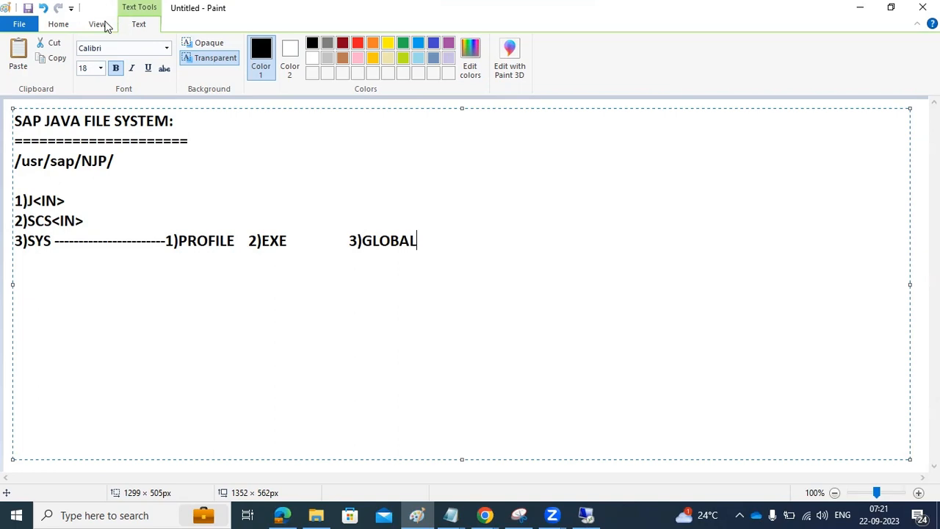
Step: Add WORK, DATA and EXE as subfolders after the SCS<IN> line
{"action": "left_click_drag", "start_coordinate": [367, 233], "coordinate": [419, 238]}
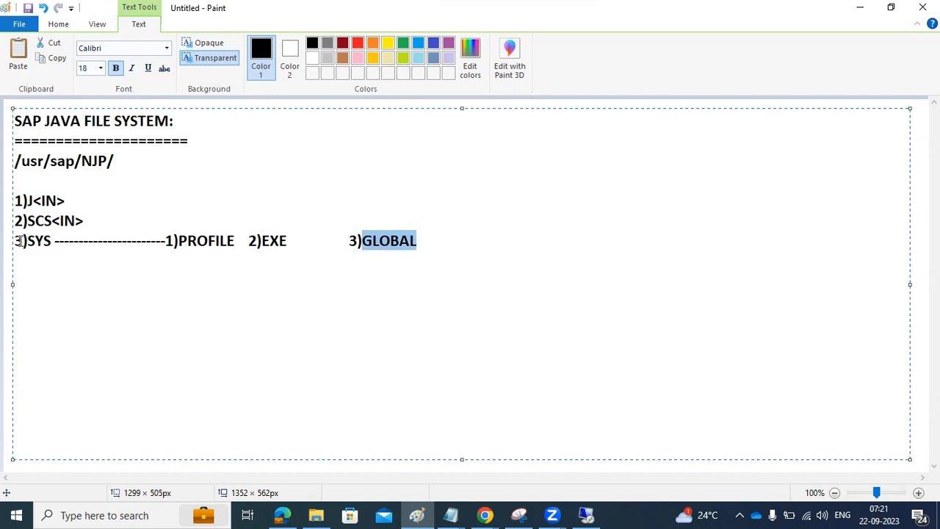
{"action": "left_click", "coordinate": [114, 217]}
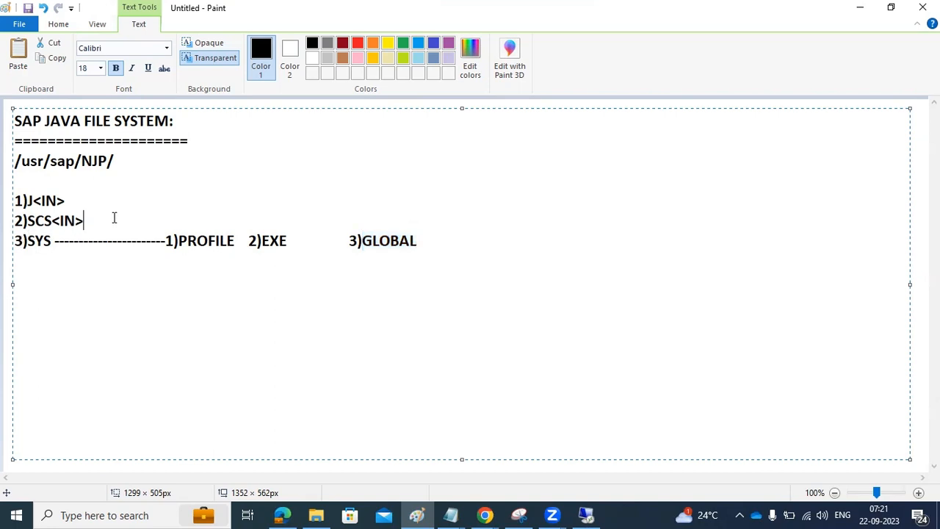
{"action": "type", "text": "----1)WORK"}
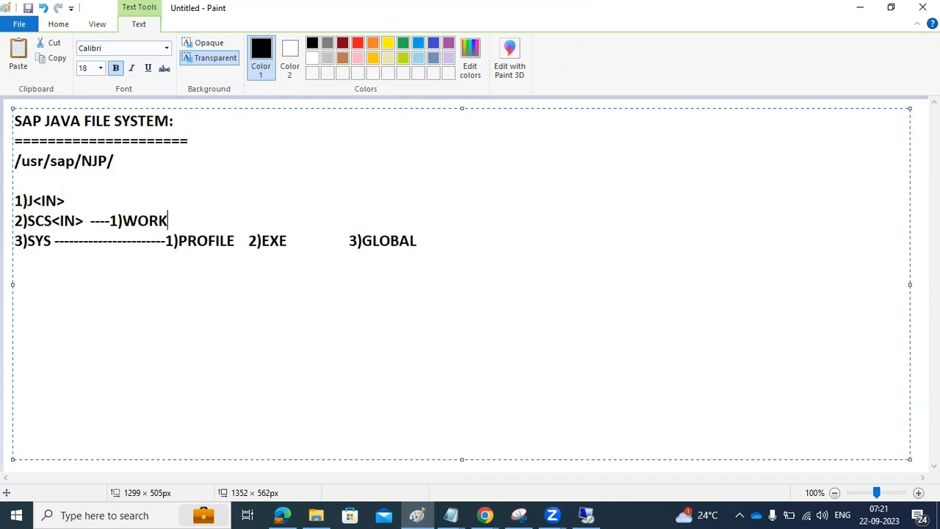
{"action": "type", "text": ", 2)DATA "}
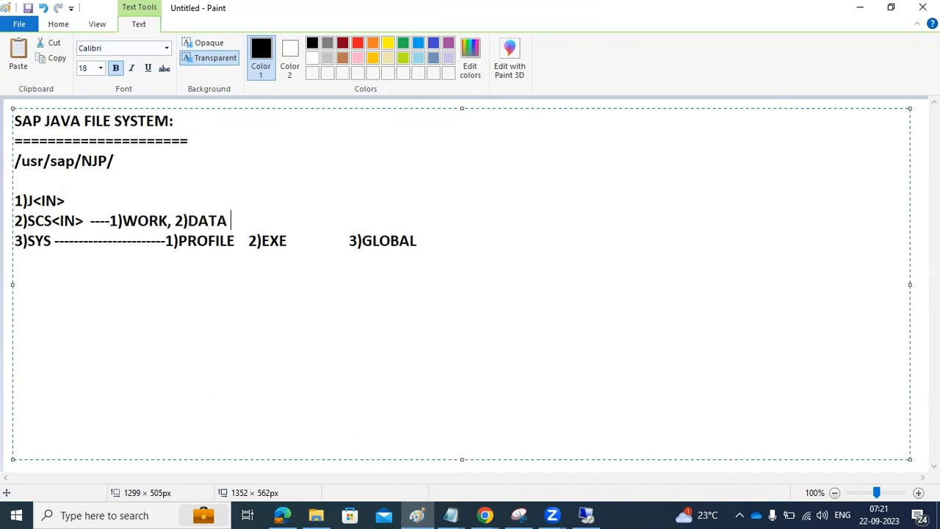
{"action": "type", "text": " 3)EXE"}
Step: Browse to C:\usr\sap\NJP and look over its SYS, SCS41 and J40 folders
{"action": "left_click", "coordinate": [587, 515]}
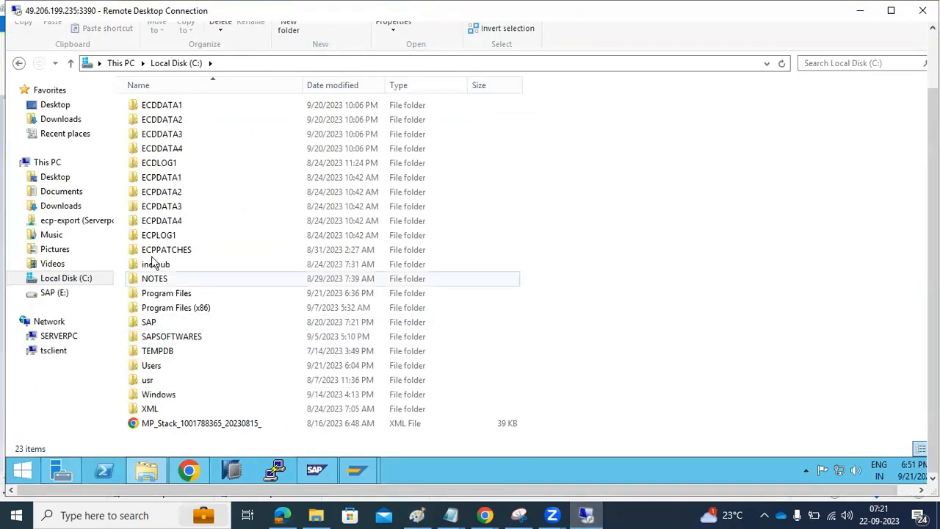
{"action": "left_click", "coordinate": [158, 381]}
{"action": "double_click", "coordinate": [160, 382]}
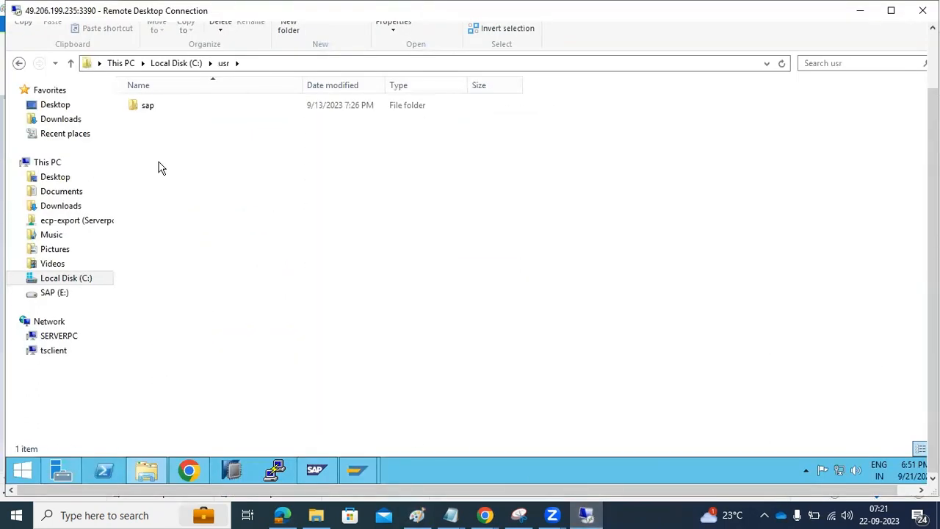
{"action": "double_click", "coordinate": [147, 111]}
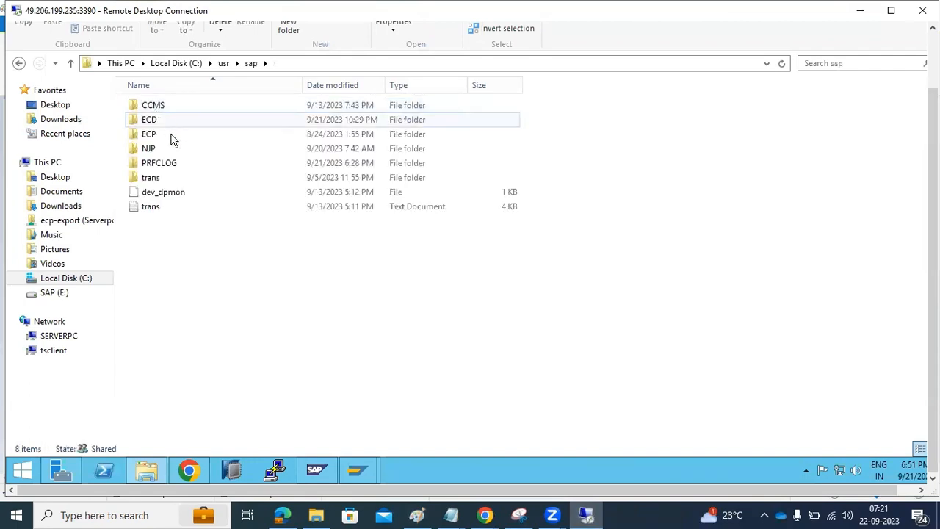
{"action": "double_click", "coordinate": [148, 150]}
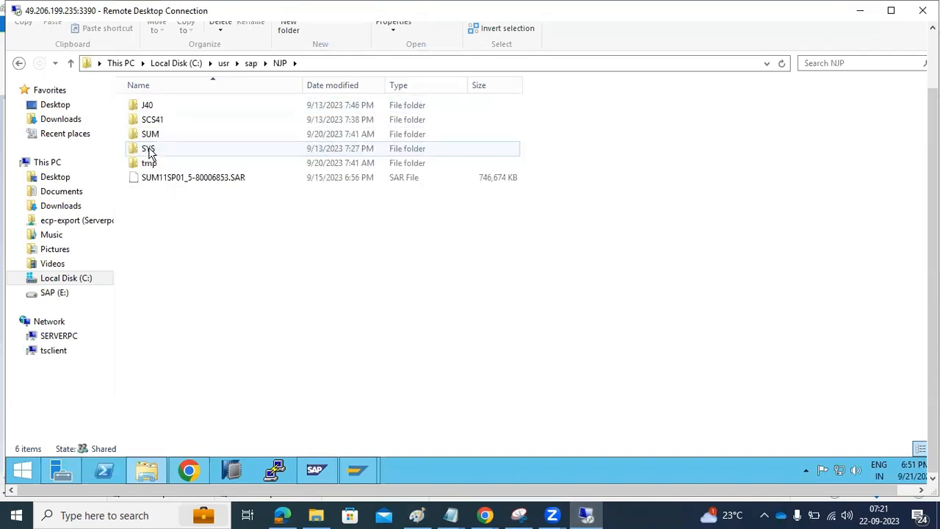
{"action": "left_click", "coordinate": [151, 150]}
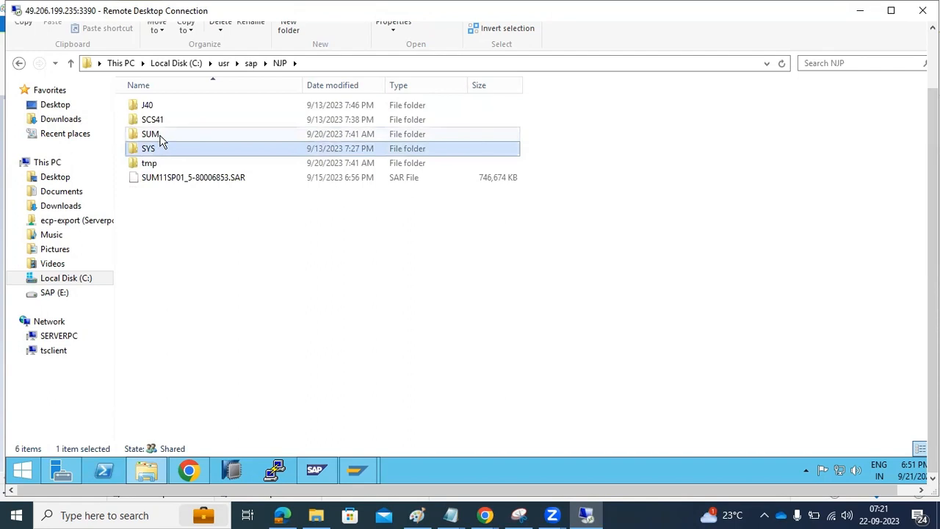
{"action": "left_click", "coordinate": [162, 125]}
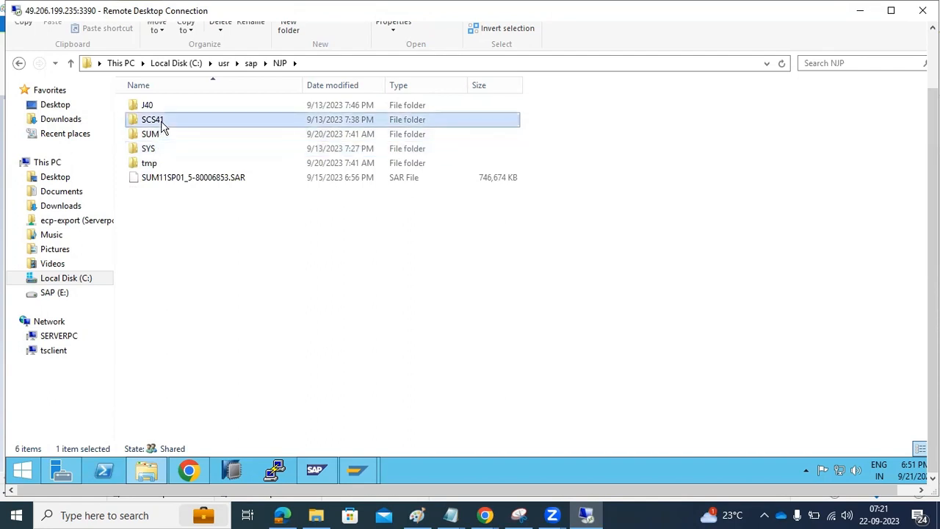
{"action": "left_click", "coordinate": [157, 109]}
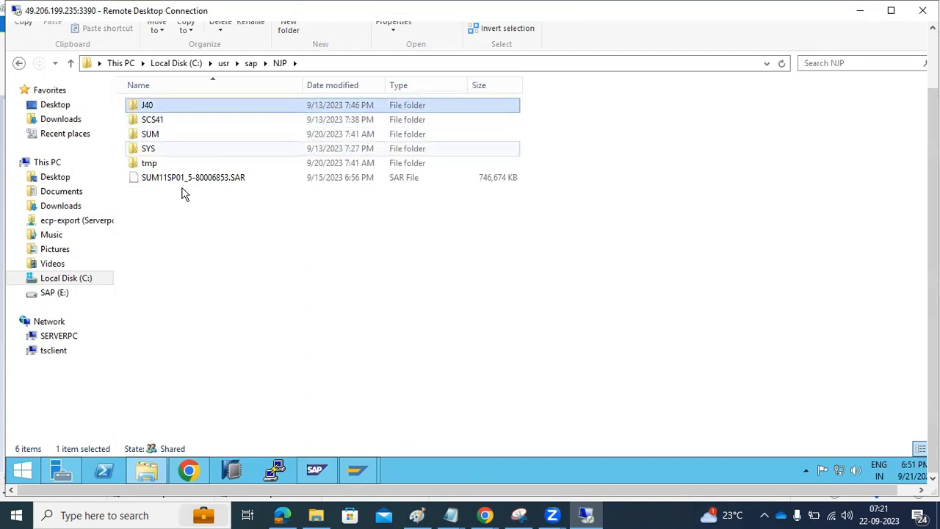
{"action": "left_click", "coordinate": [155, 151]}
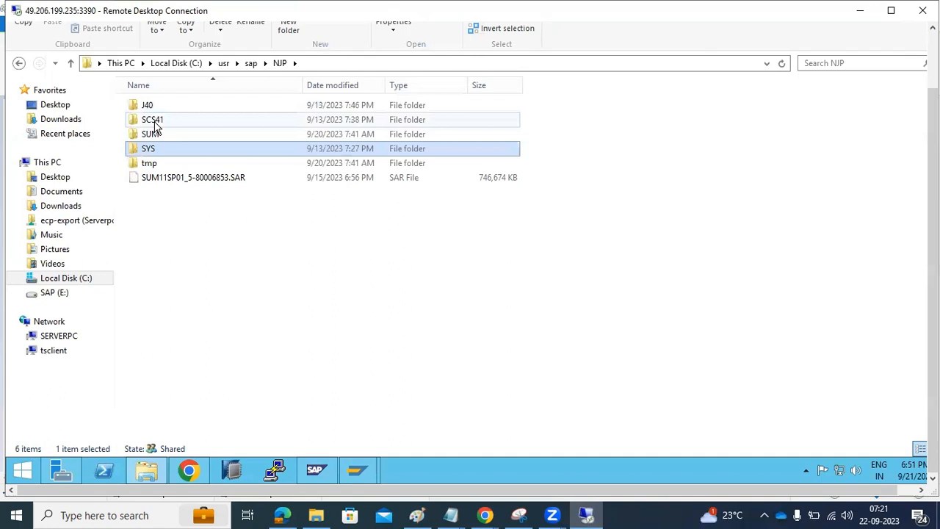
{"action": "left_click", "coordinate": [155, 123]}
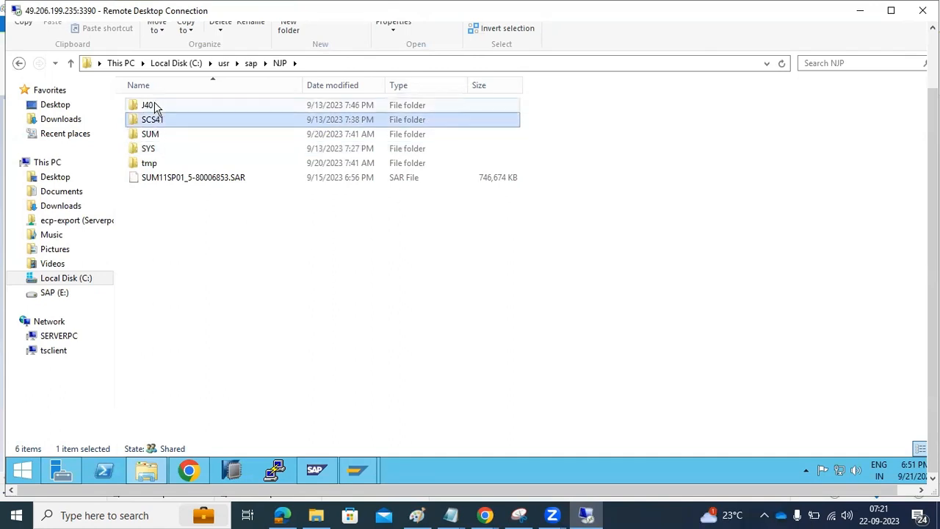
{"action": "left_click", "coordinate": [155, 105]}
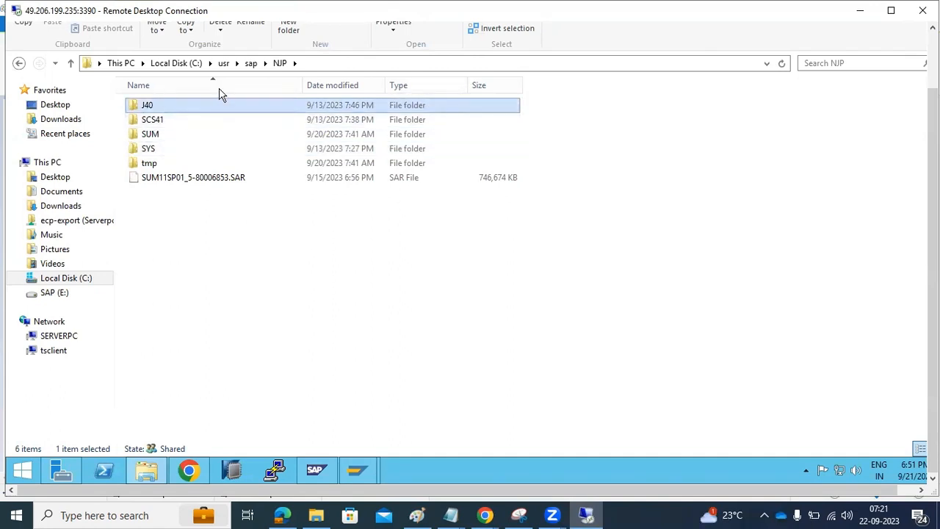
Step: Check the ECP system folder and its D20 instance folder
{"action": "left_click", "coordinate": [252, 63]}
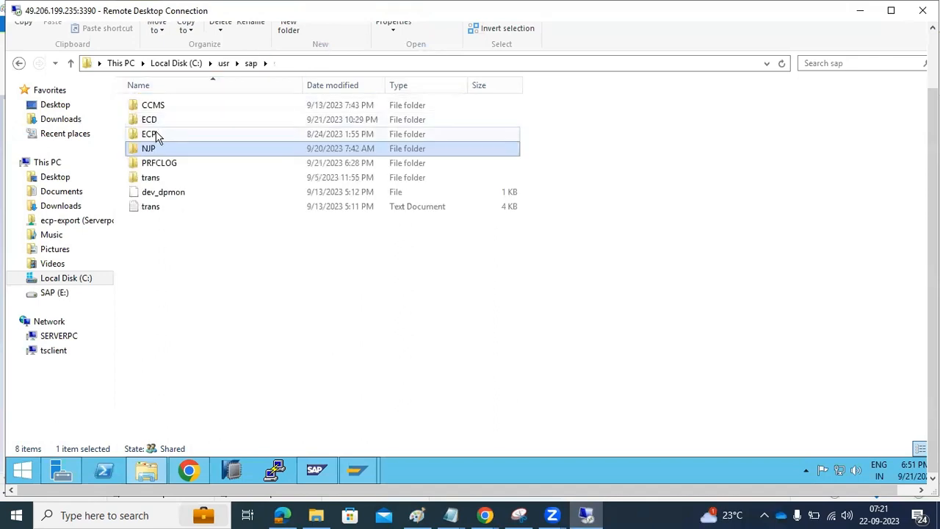
{"action": "double_click", "coordinate": [152, 133]}
{"action": "left_click", "coordinate": [157, 126]}
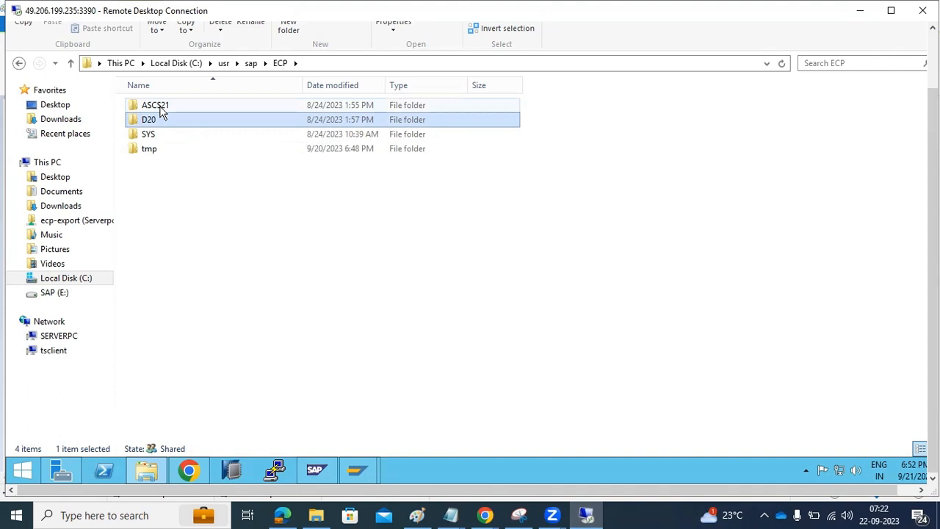
Step: Open NJP\SYS\profile, passing exe and global, and sort the profiles by date modified
{"action": "left_click", "coordinate": [250, 64]}
{"action": "double_click", "coordinate": [151, 148]}
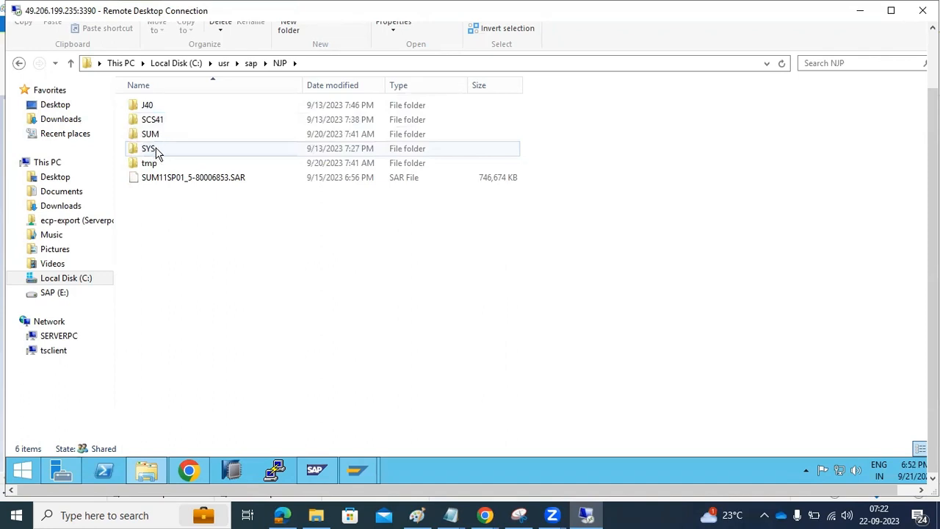
{"action": "left_click", "coordinate": [157, 154]}
{"action": "double_click", "coordinate": [157, 149]}
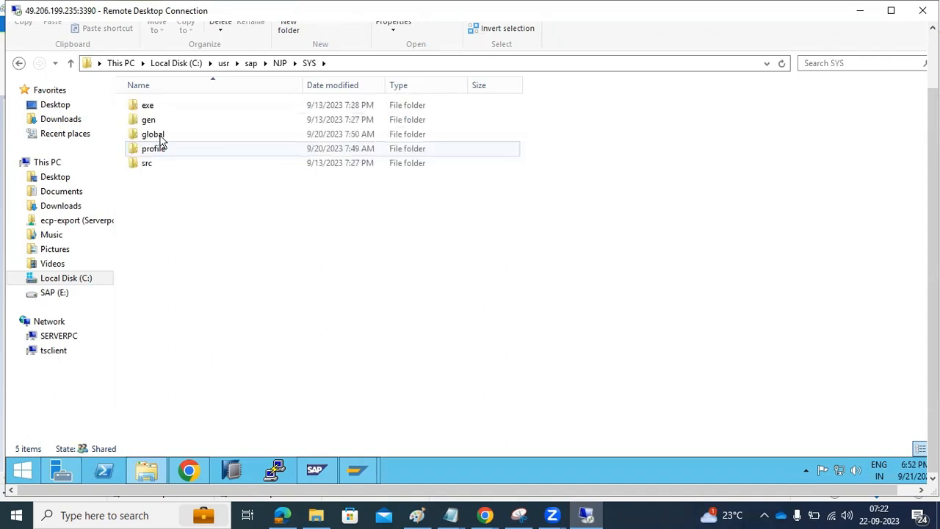
{"action": "left_click", "coordinate": [161, 110]}
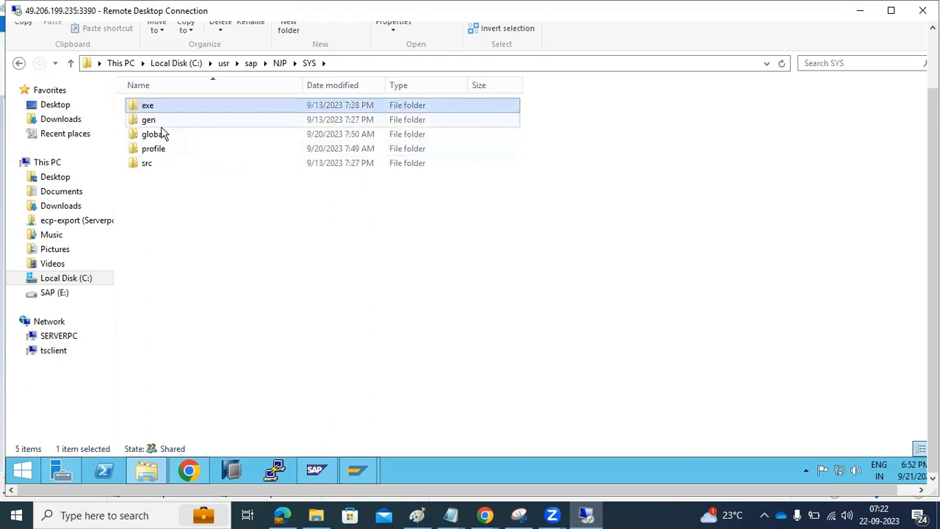
{"action": "left_click", "coordinate": [162, 136]}
{"action": "left_click", "coordinate": [169, 150]}
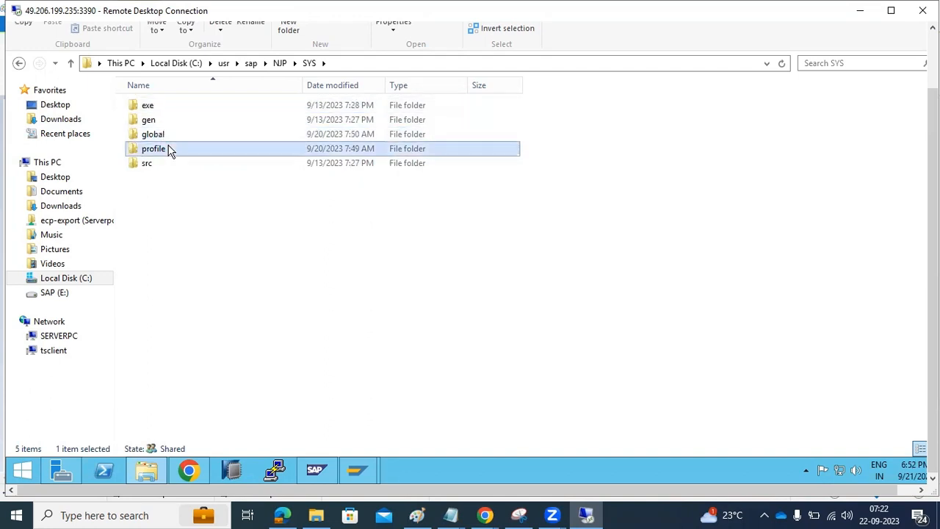
{"action": "double_click", "coordinate": [171, 153]}
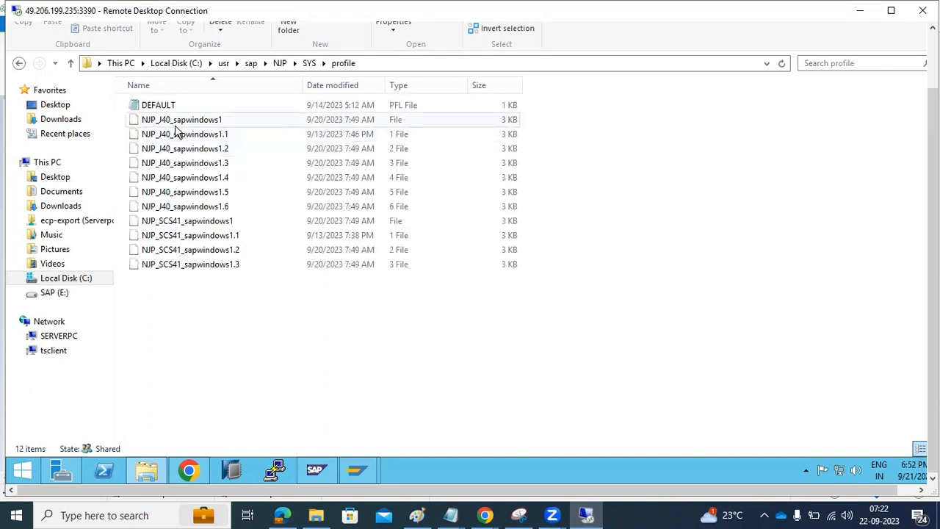
{"action": "left_click", "coordinate": [335, 86]}
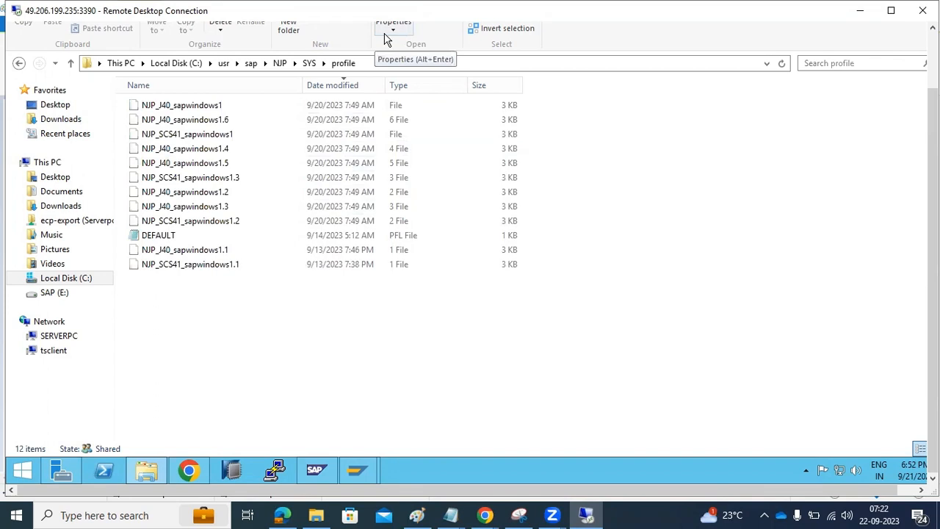
{"action": "double_click", "coordinate": [217, 109]}
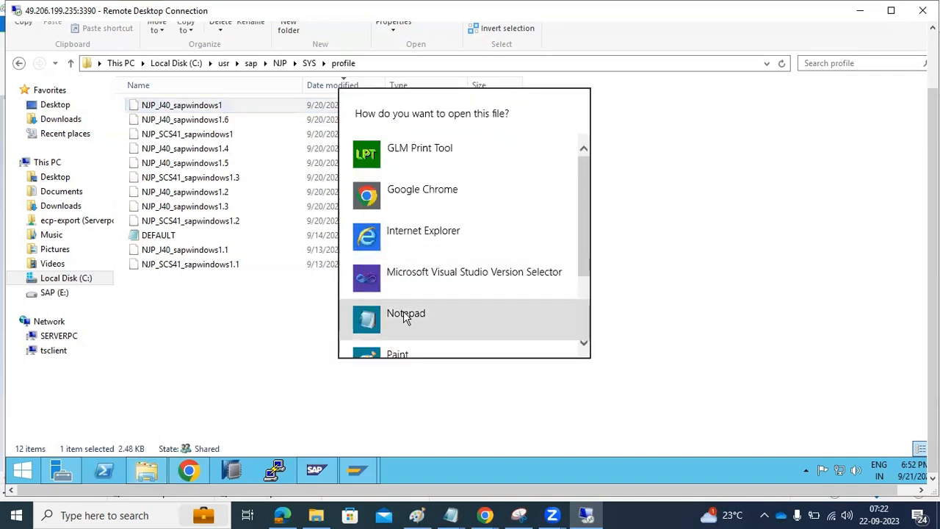
{"action": "left_click", "coordinate": [406, 316]}
{"action": "scroll", "coordinate": [363, 302], "scroll_direction": "down", "scroll_amount": 10}
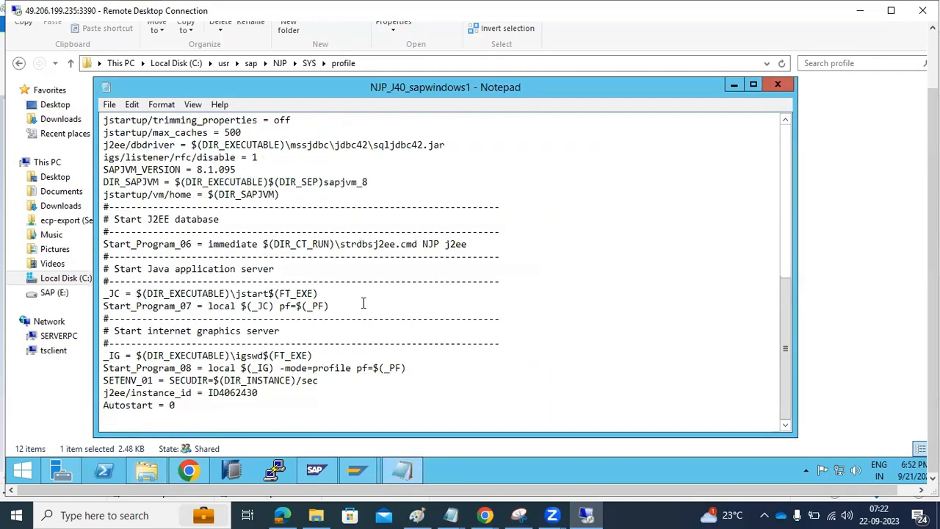
{"action": "left_click_drag", "start_coordinate": [184, 405], "coordinate": [104, 368]}
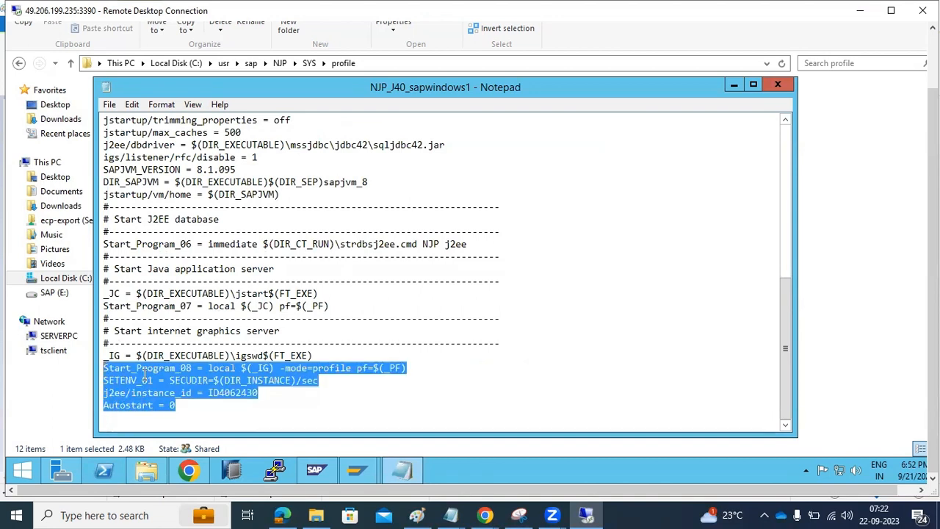
{"action": "double_click", "coordinate": [220, 393]}
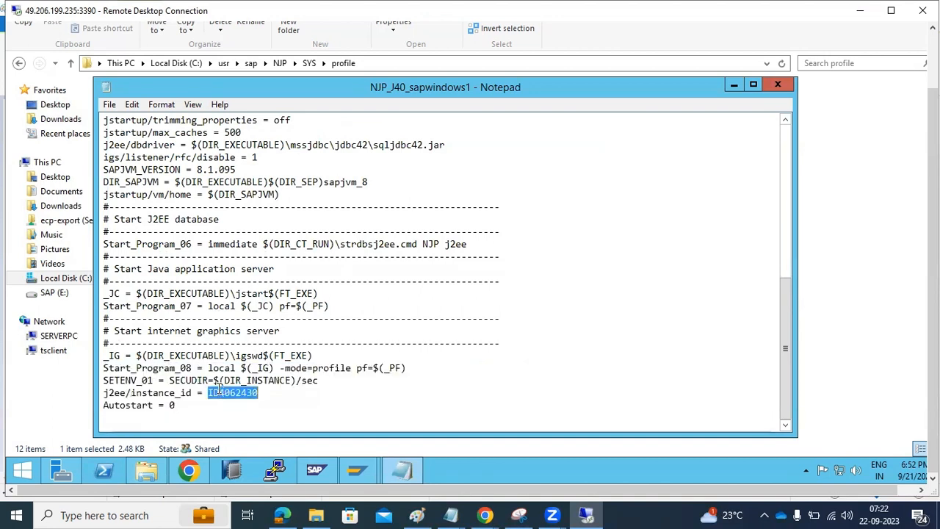
{"action": "scroll", "coordinate": [214, 379], "scroll_direction": "up", "scroll_amount": 9}
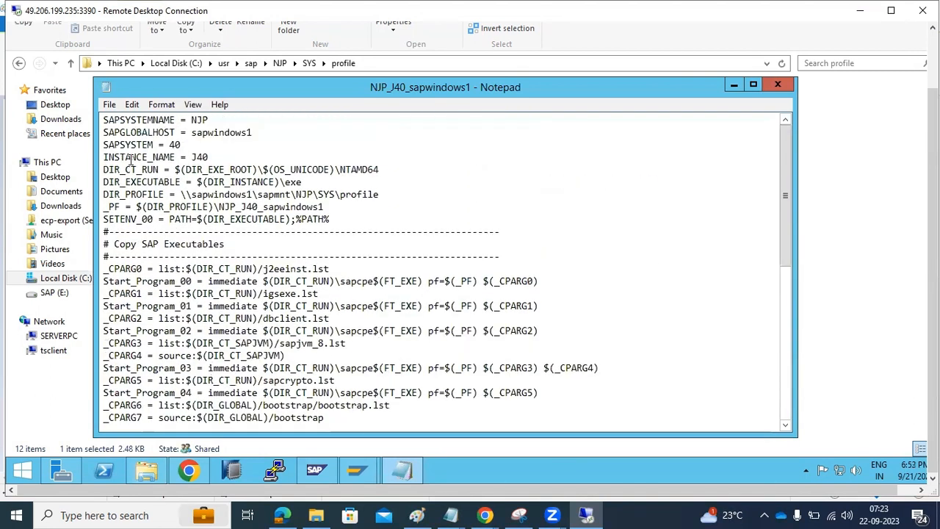
{"action": "left_click_drag", "start_coordinate": [108, 157], "coordinate": [271, 344]}
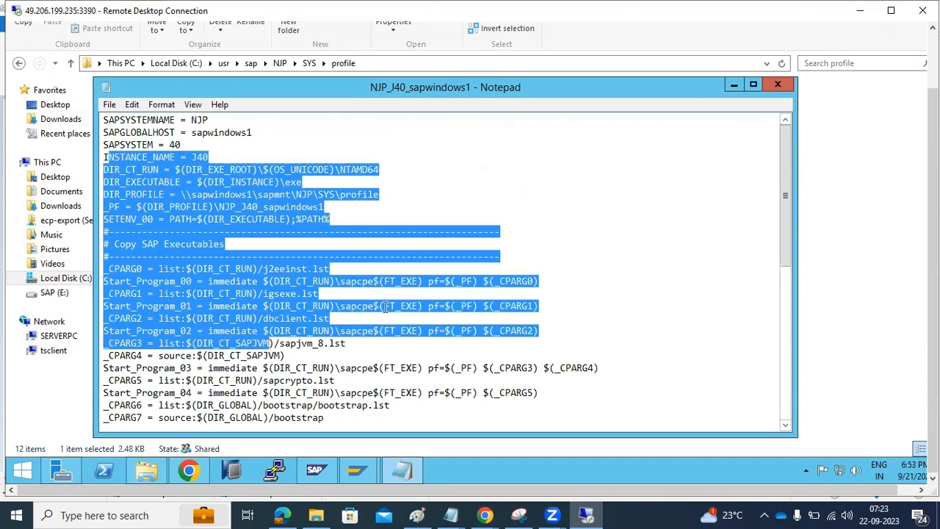
{"action": "left_click", "coordinate": [777, 86]}
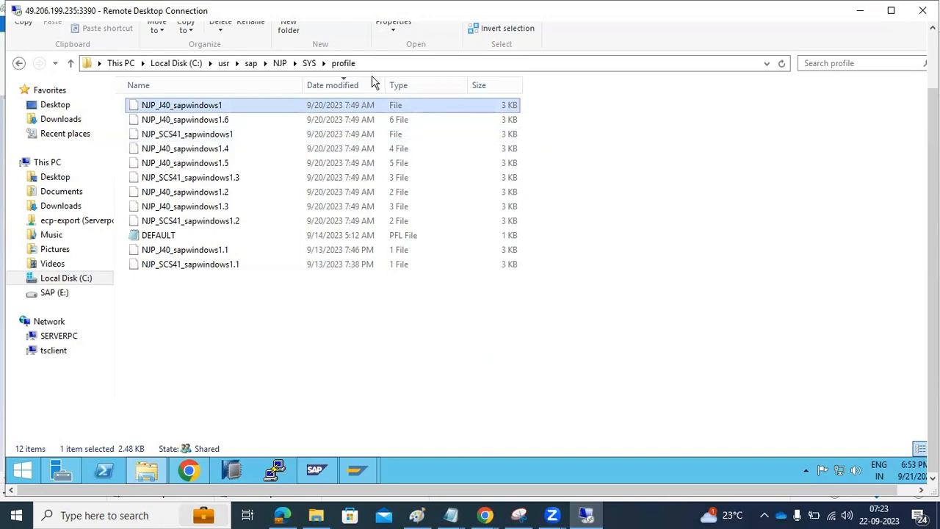
Step: Show the profile folder's full path, compare the profile files, and open DEFAULT in Notepad
{"action": "left_click", "coordinate": [397, 64]}
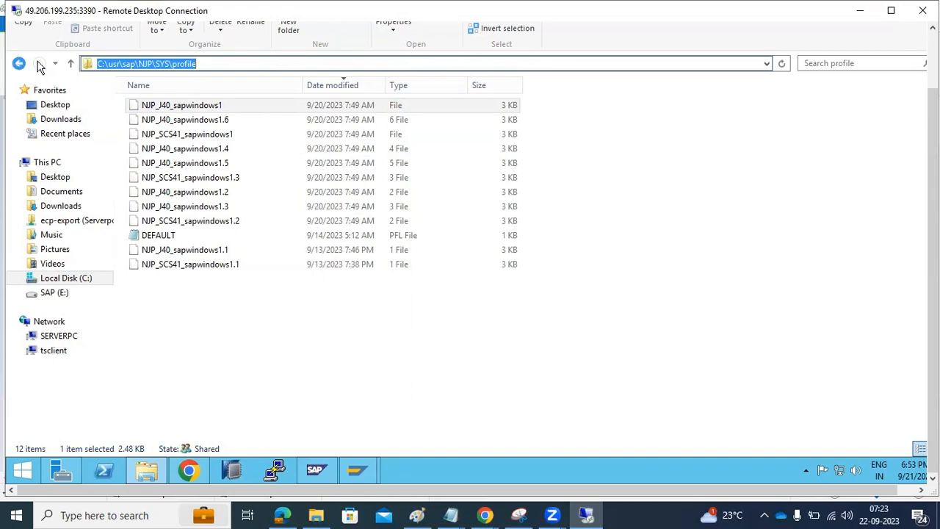
{"action": "left_click", "coordinate": [162, 268]}
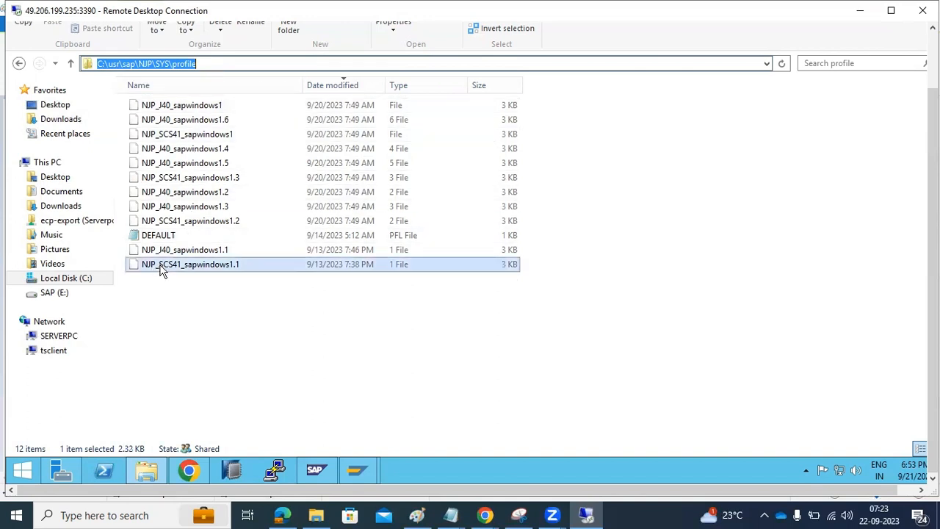
{"action": "left_click", "coordinate": [162, 236]}
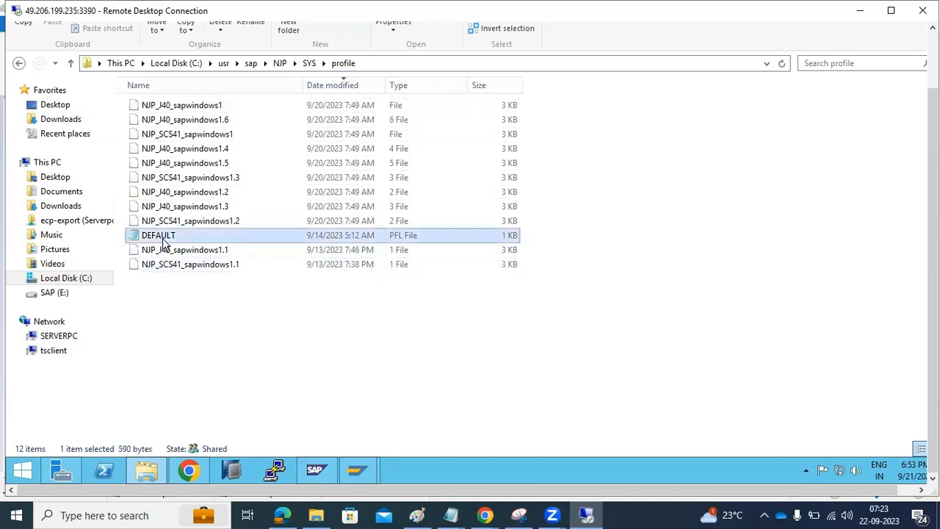
{"action": "left_click", "coordinate": [181, 110]}
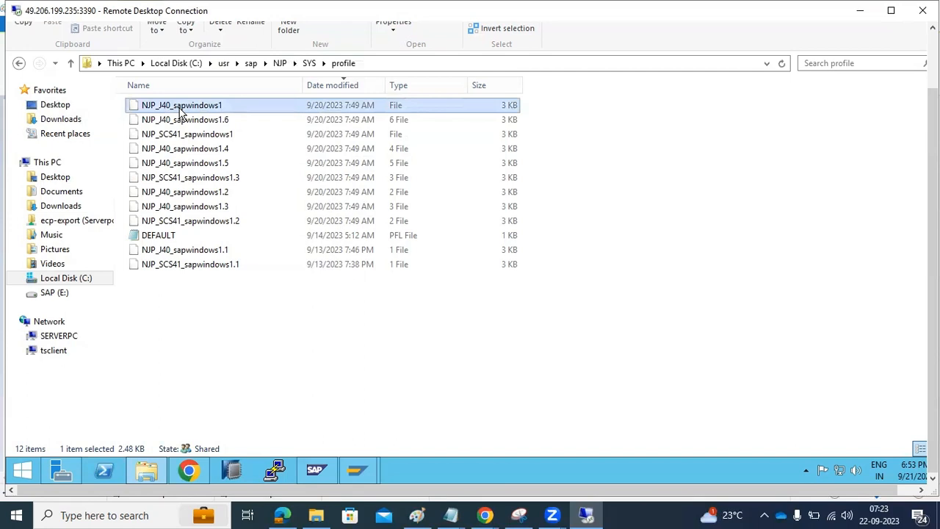
{"action": "left_click", "coordinate": [163, 236]}
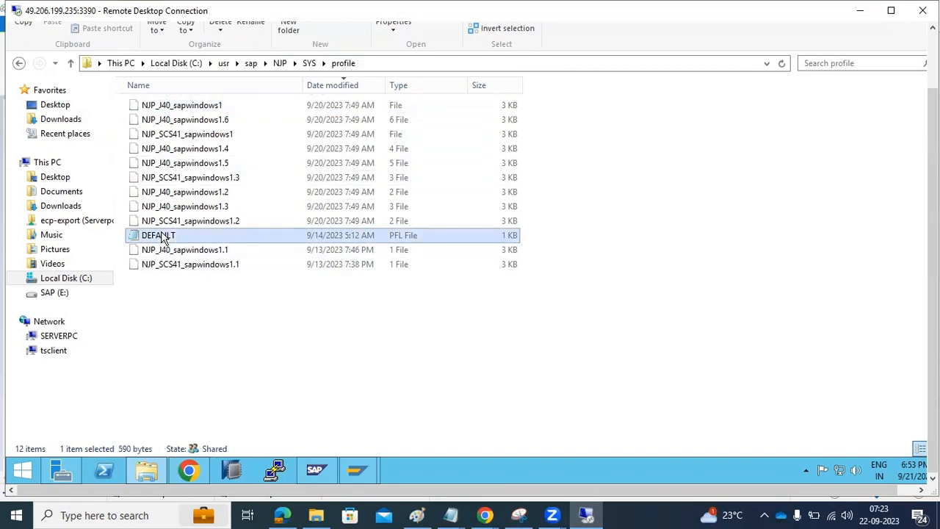
{"action": "double_click", "coordinate": [164, 237]}
Step: Highlight the j2ee/ms/port 3941 parameter, close Notepad, and go up to SYS
{"action": "left_click_drag", "start_coordinate": [125, 305], "coordinate": [214, 294]}
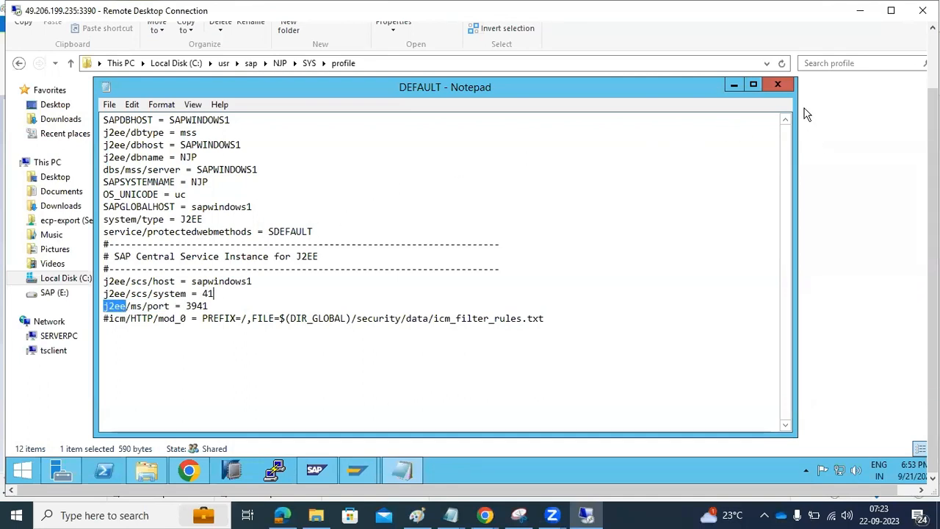
{"action": "left_click", "coordinate": [779, 85]}
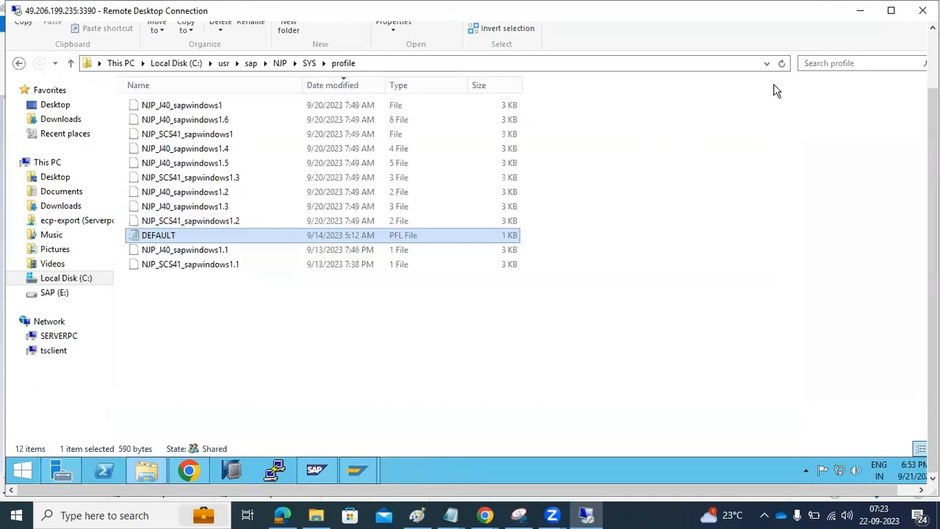
{"action": "left_click", "coordinate": [308, 65]}
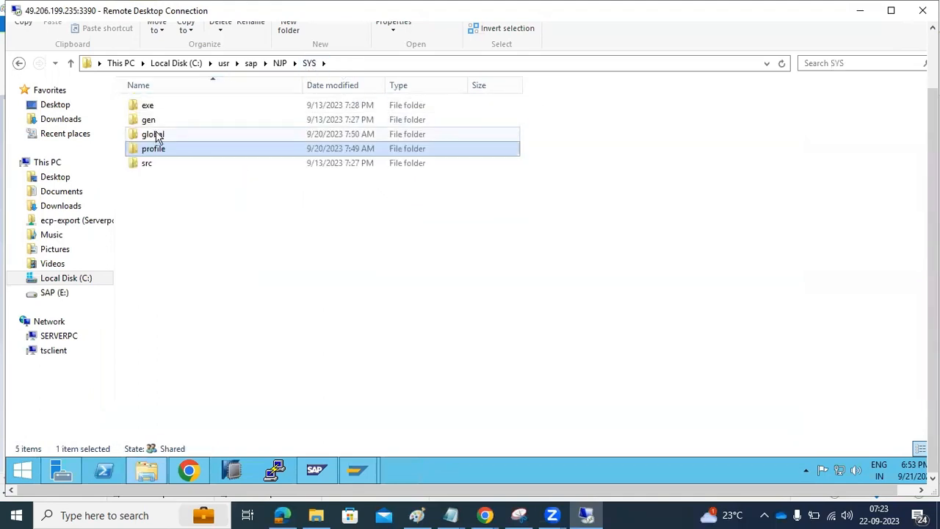
{"action": "double_click", "coordinate": [156, 136]}
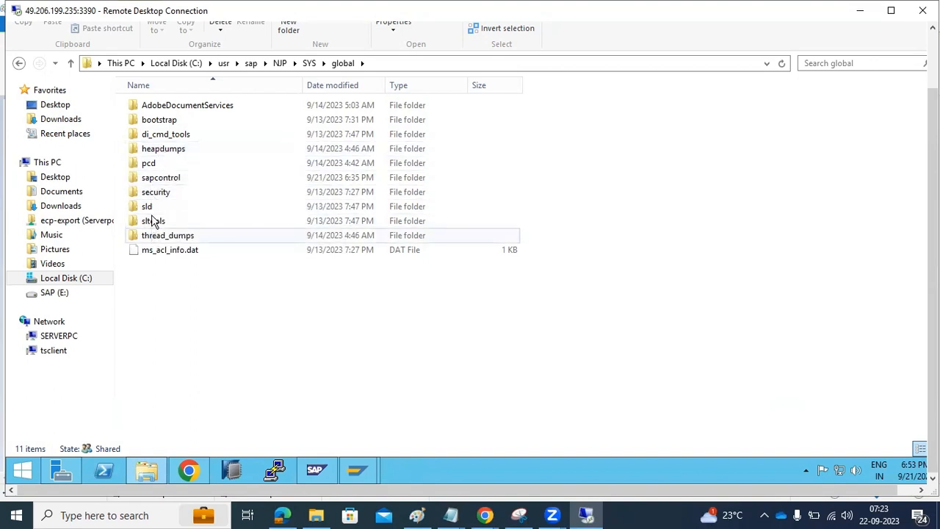
{"action": "left_click", "coordinate": [150, 194]}
{"action": "double_click", "coordinate": [150, 195]}
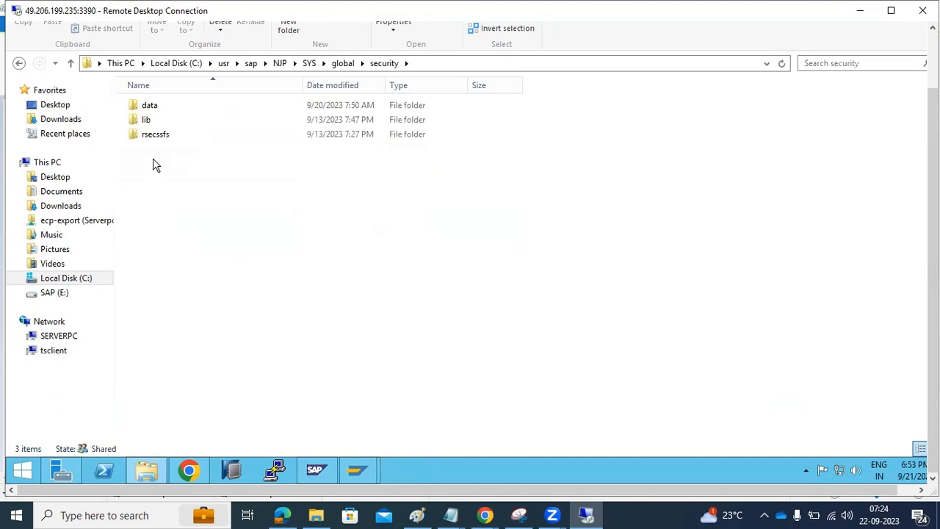
{"action": "left_click", "coordinate": [155, 109]}
{"action": "double_click", "coordinate": [156, 112]}
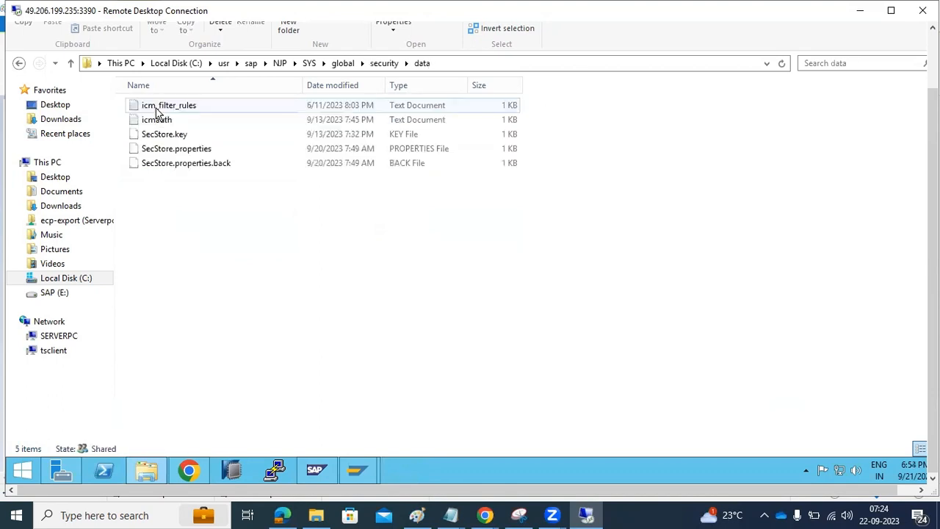
{"action": "left_click", "coordinate": [344, 64]}
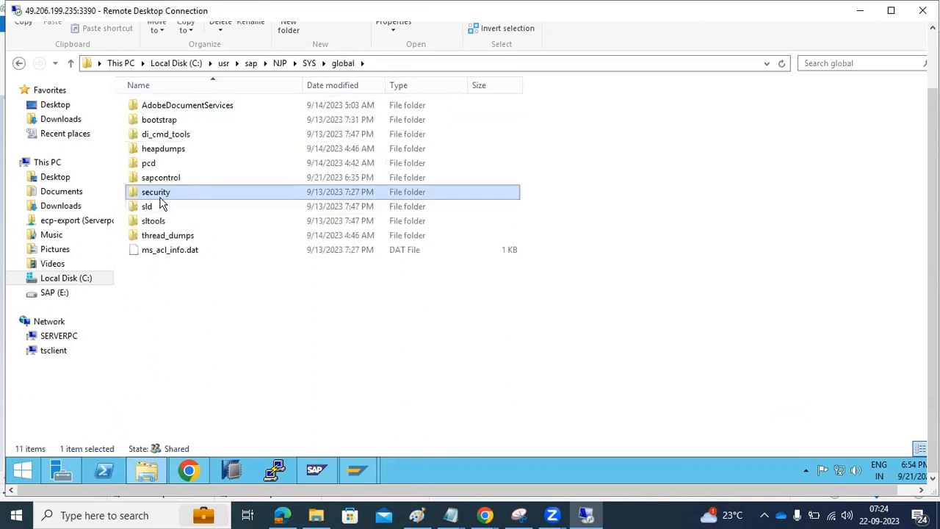
{"action": "left_click", "coordinate": [310, 63]}
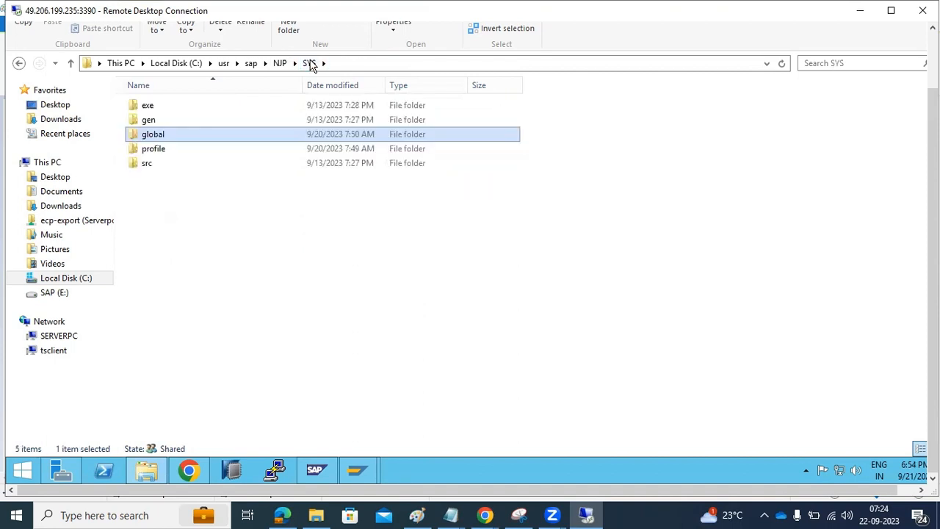
Step: Navigate through exe\jvm\NTAMD64\sapjvm_8.1.095 into the sapjvm_8 folder
{"action": "left_click", "coordinate": [148, 108]}
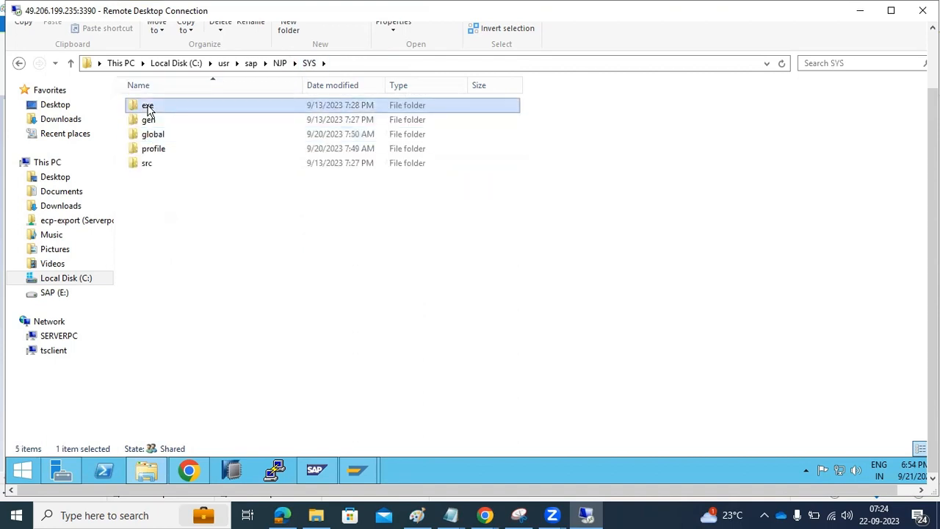
{"action": "double_click", "coordinate": [148, 107]}
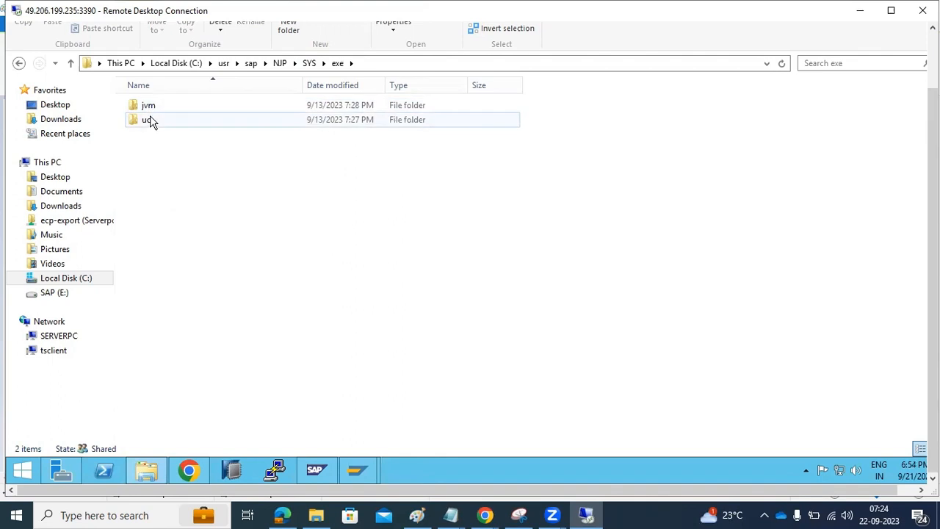
{"action": "left_click", "coordinate": [148, 111]}
{"action": "double_click", "coordinate": [148, 110]}
{"action": "double_click", "coordinate": [148, 110]}
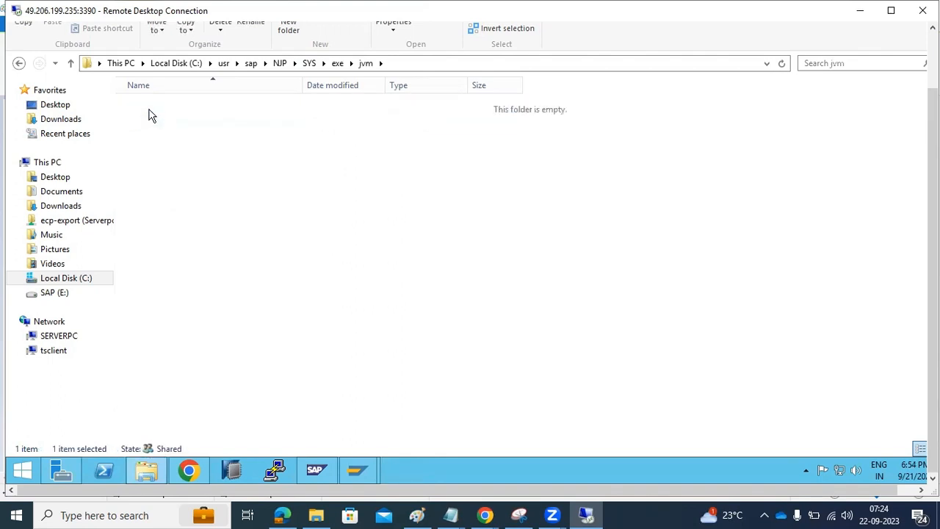
{"action": "double_click", "coordinate": [148, 110]}
{"action": "double_click", "coordinate": [149, 111]}
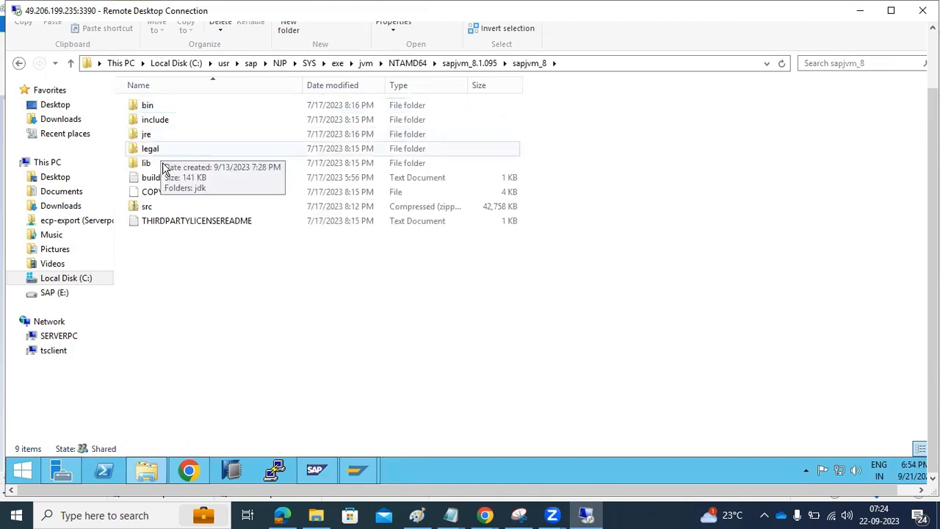
Step: Read the buildinfo file in Notepad, highlighting build date through vmtype, then close it
{"action": "double_click", "coordinate": [163, 180]}
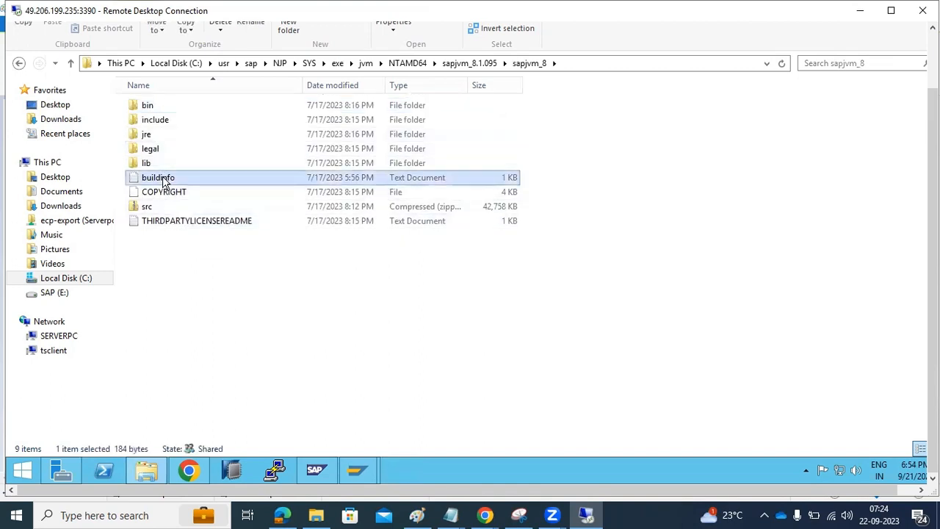
{"action": "left_click_drag", "start_coordinate": [159, 125], "coordinate": [198, 156]}
{"action": "left_click_drag", "start_coordinate": [199, 164], "coordinate": [234, 252]}
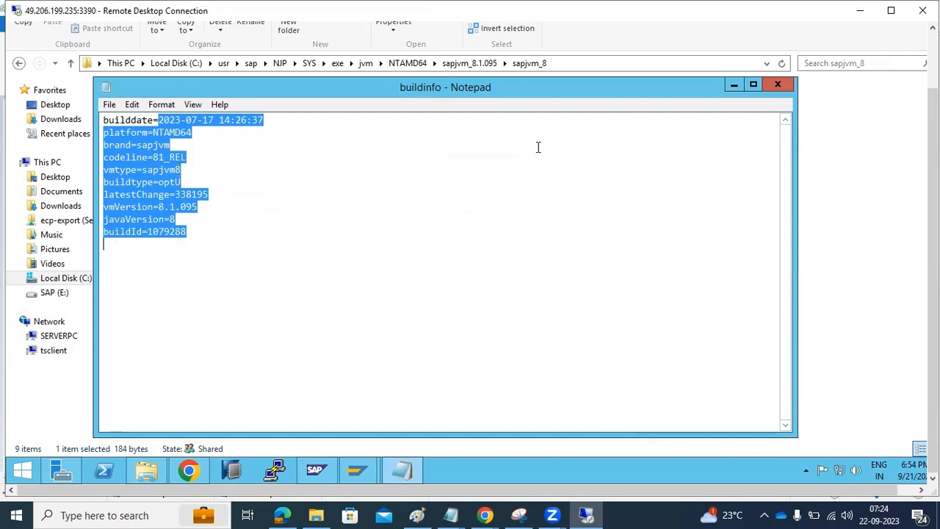
{"action": "left_click", "coordinate": [778, 85]}
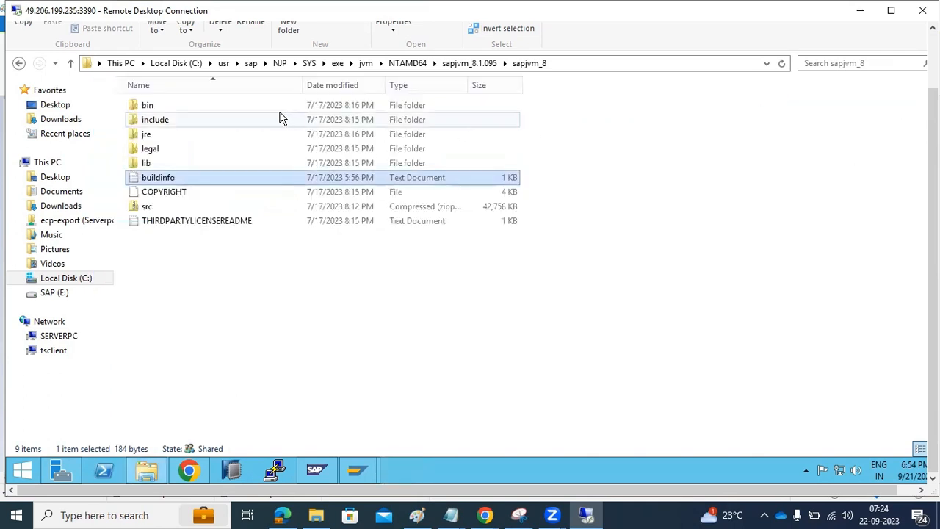
Step: Scroll through the 359 executables in exe\uc\NTAMD64, then reopen NJP's SYS folder
{"action": "left_click", "coordinate": [337, 63]}
{"action": "double_click", "coordinate": [147, 121]}
{"action": "double_click", "coordinate": [144, 109]}
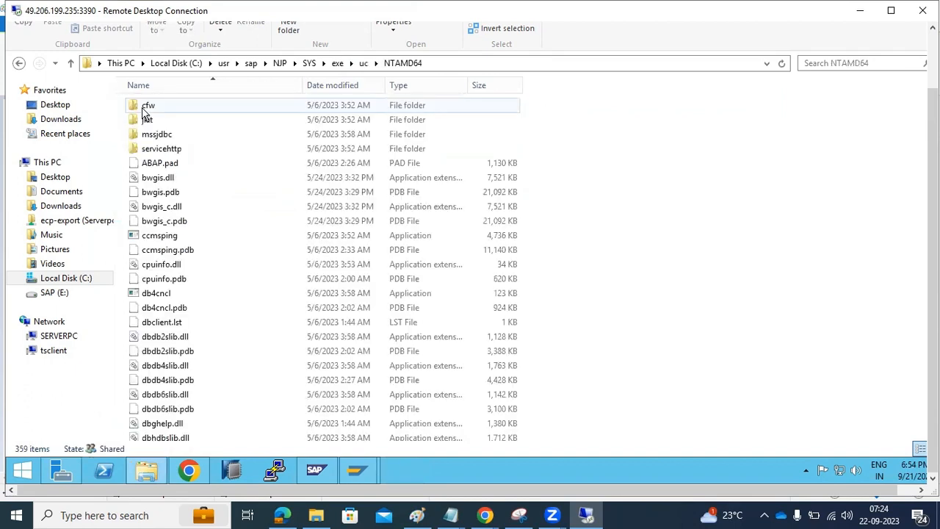
{"action": "scroll", "coordinate": [210, 305], "scroll_direction": "down", "scroll_amount": 14}
{"action": "scroll", "coordinate": [257, 307], "scroll_direction": "down", "scroll_amount": 20}
{"action": "scroll", "coordinate": [295, 285], "scroll_direction": "down", "scroll_amount": 20}
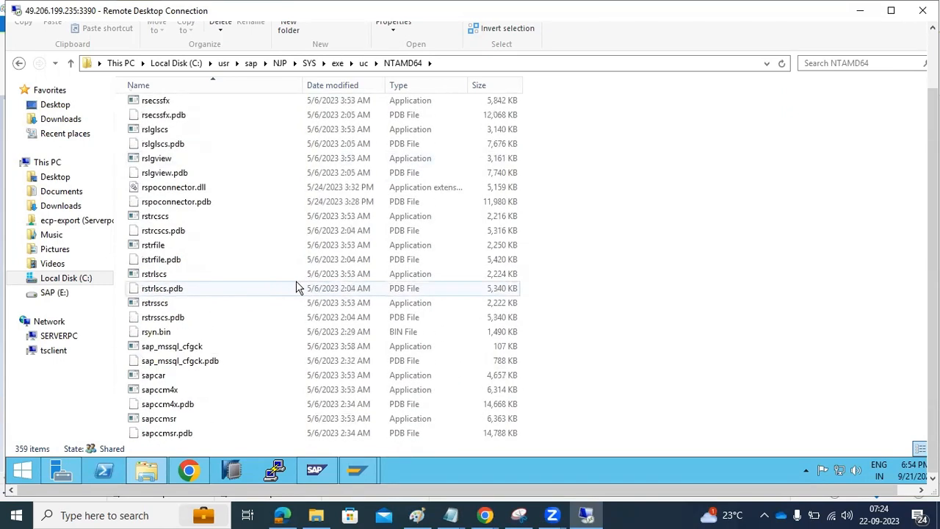
{"action": "scroll", "coordinate": [297, 288], "scroll_direction": "down", "scroll_amount": 7}
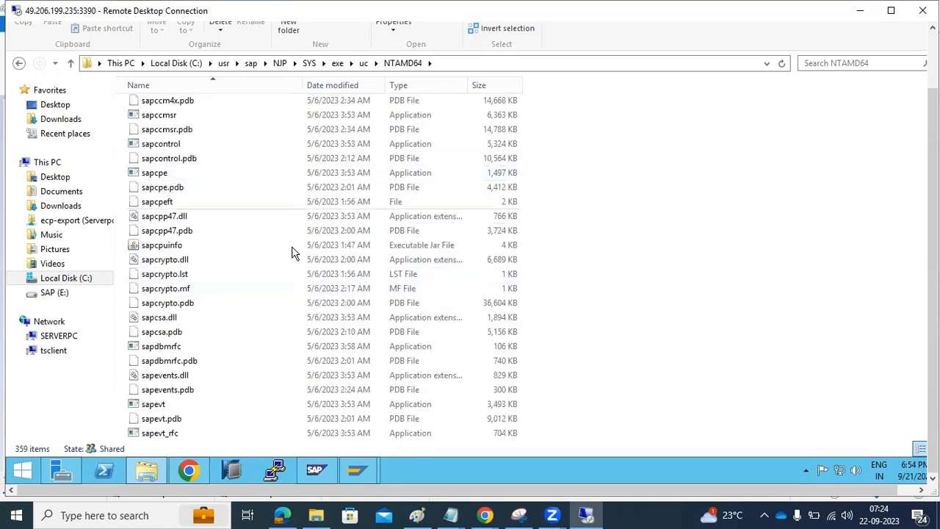
{"action": "left_click", "coordinate": [280, 64]}
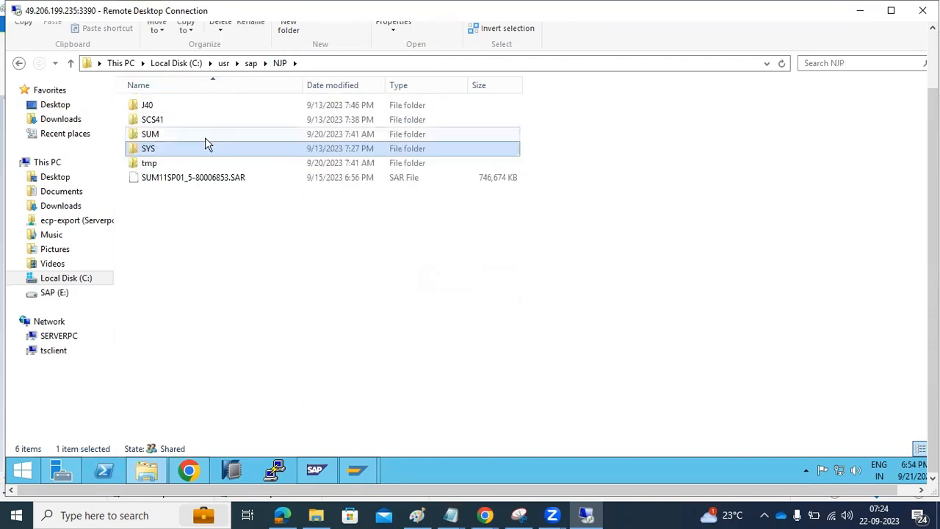
{"action": "double_click", "coordinate": [149, 151]}
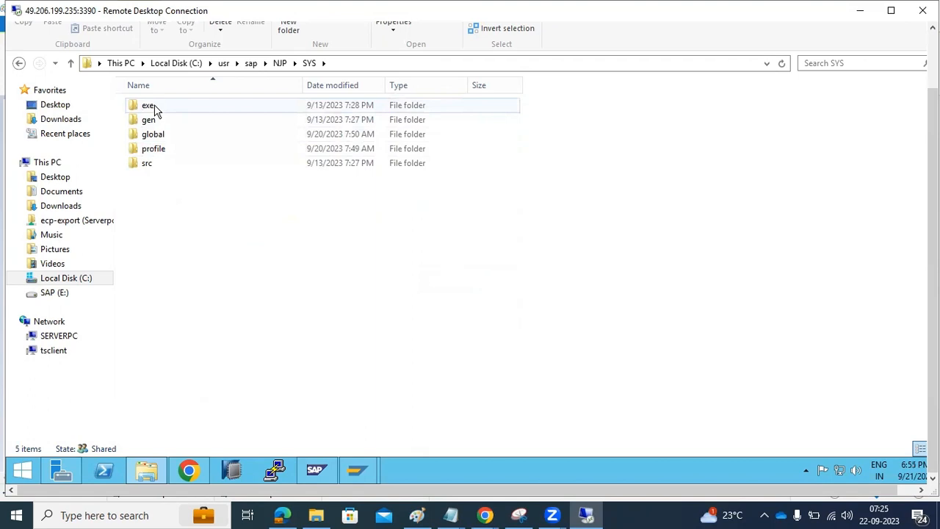
Step: In SAP MMC, view process lists for instances 41 and 40, then 40's AS Java Process Table
{"action": "left_click", "coordinate": [321, 467]}
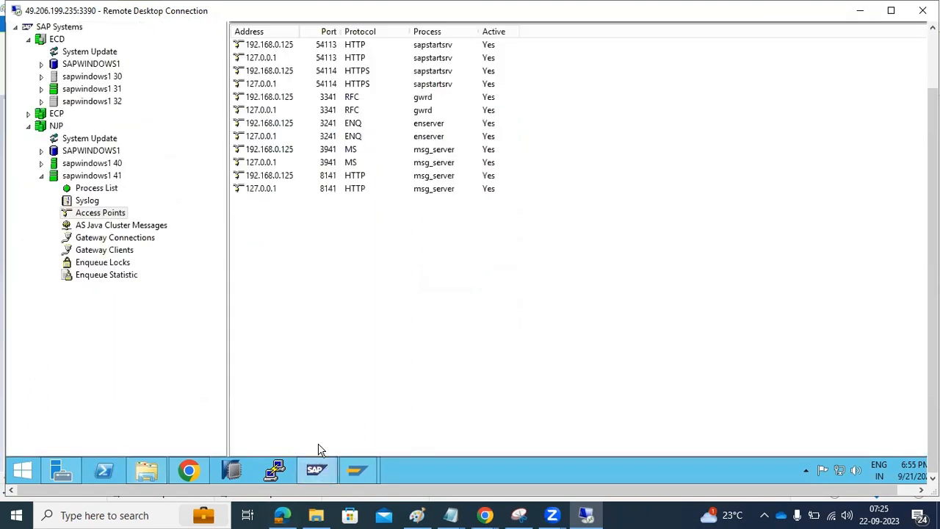
{"action": "left_click", "coordinate": [113, 192]}
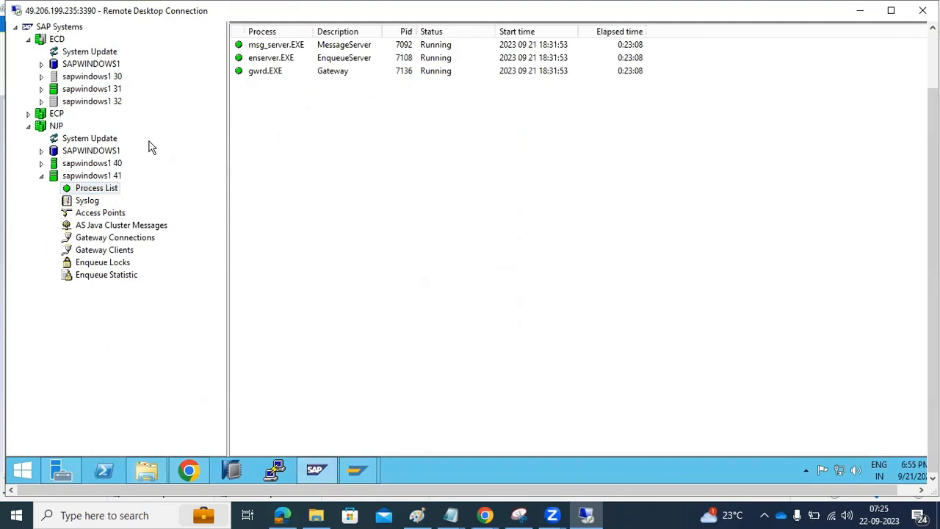
{"action": "left_click", "coordinate": [42, 163]}
{"action": "left_click", "coordinate": [96, 176]}
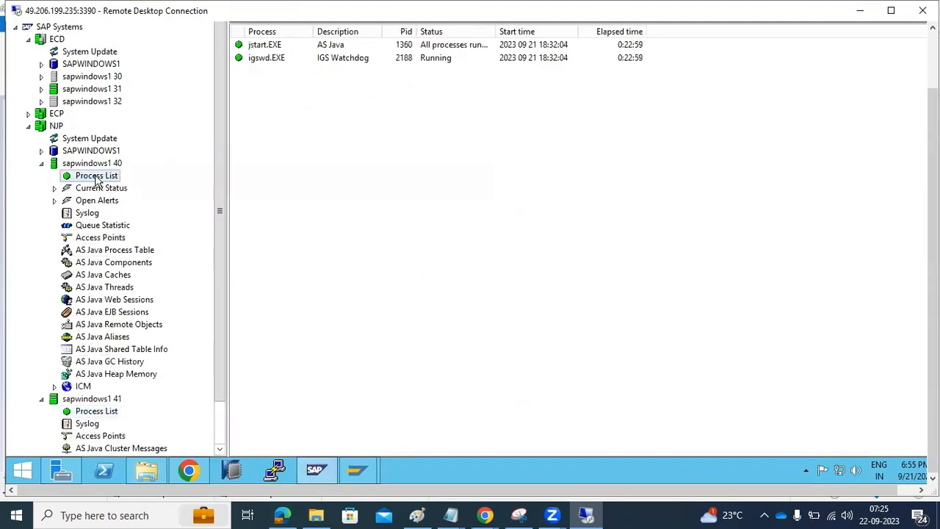
{"action": "left_click", "coordinate": [120, 250]}
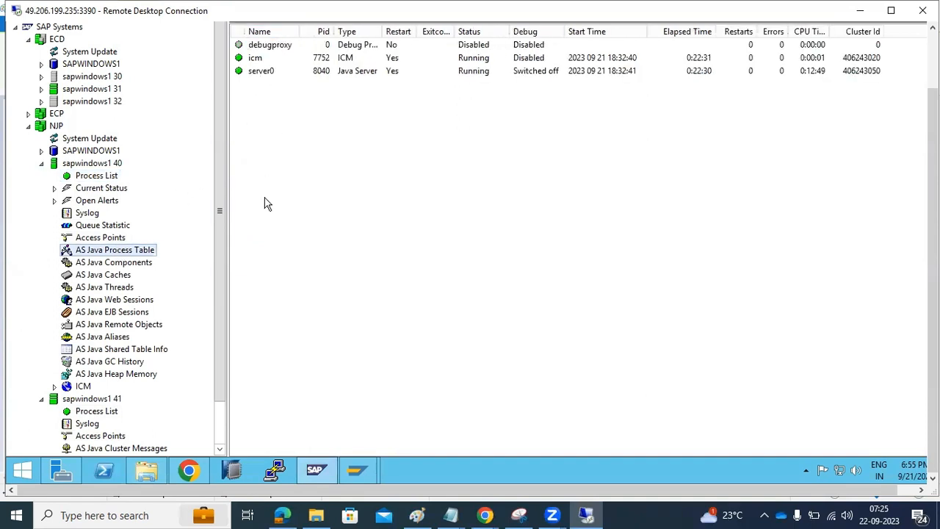
Step: Go to SYS\exe\uc\NTAMD64 in Explorer and jump to the J files (jstart, jcontrol, jlaunch)
{"action": "left_click", "coordinate": [273, 461]}
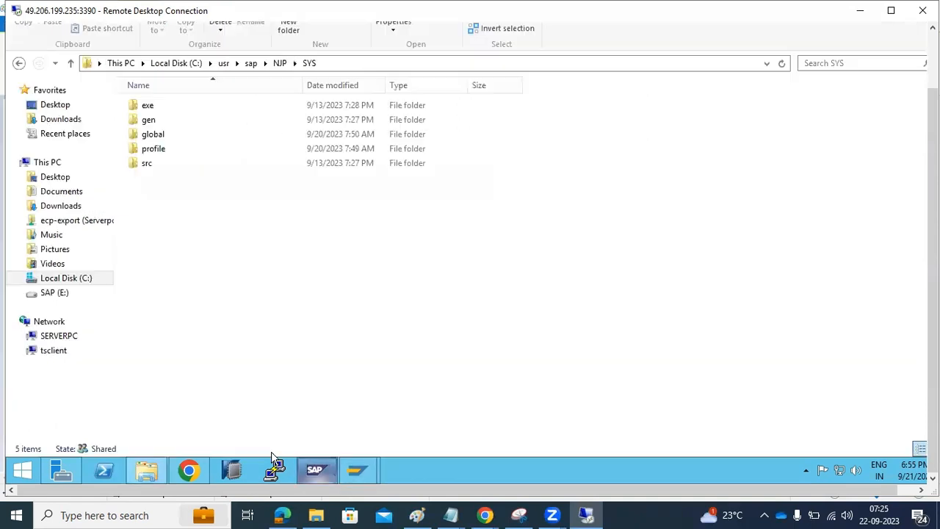
{"action": "double_click", "coordinate": [163, 109]}
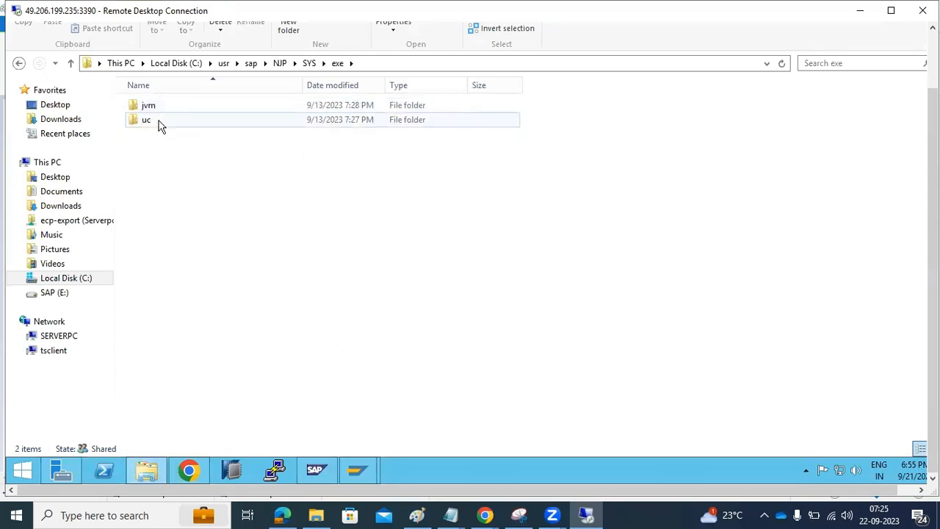
{"action": "double_click", "coordinate": [159, 122]}
{"action": "double_click", "coordinate": [159, 108]}
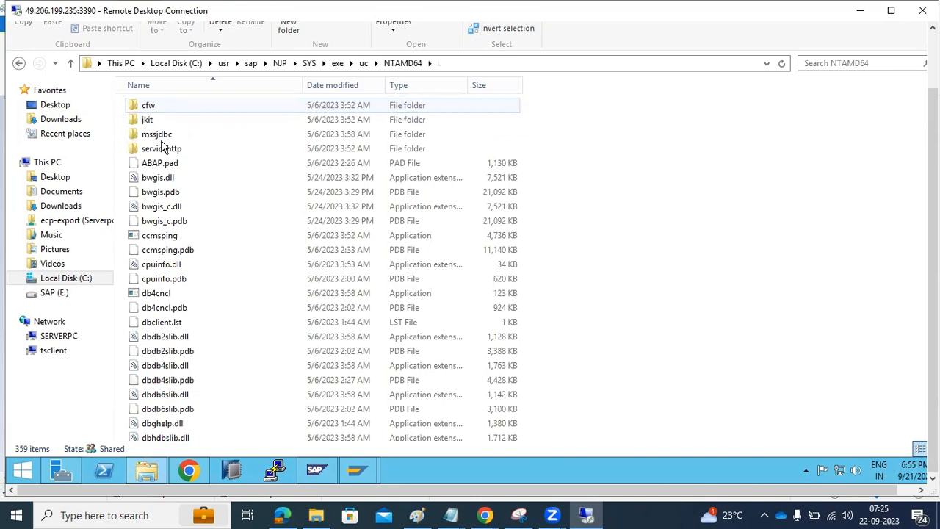
{"action": "left_click", "coordinate": [177, 220]}
{"action": "key", "text": "j"}
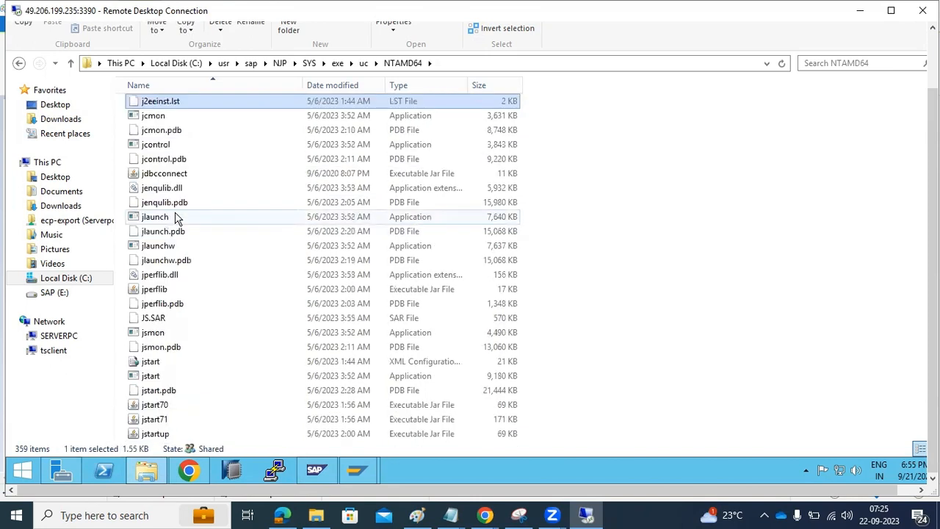
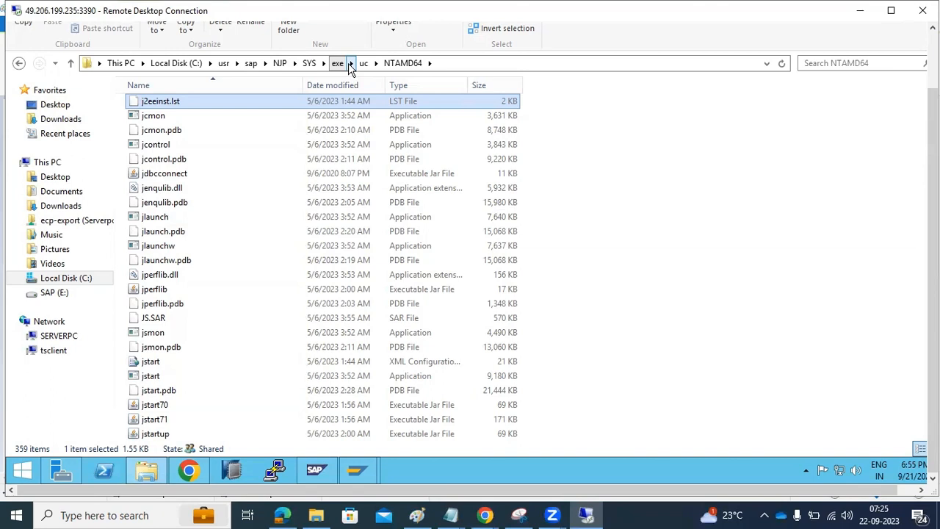
Step: Go up to the NJP folder and open the SCS41 work folder
{"action": "left_click", "coordinate": [309, 64]}
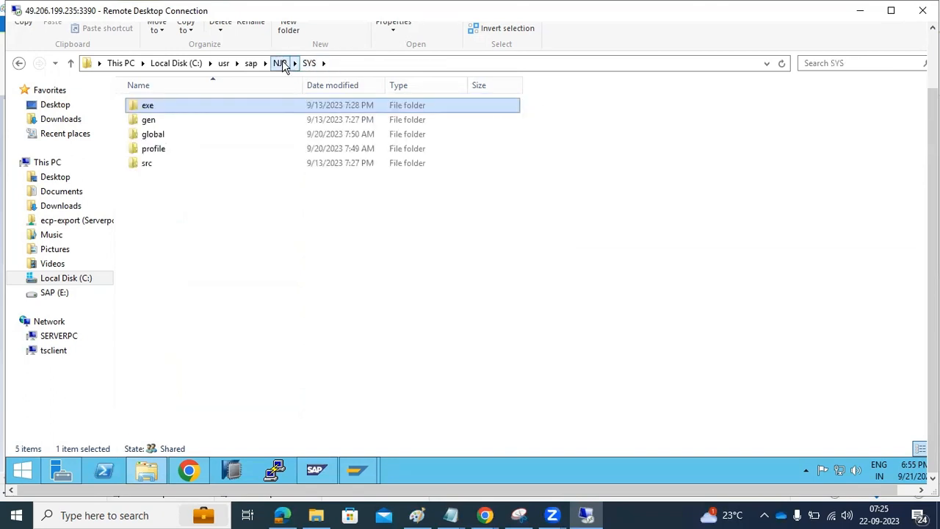
{"action": "left_click", "coordinate": [281, 63]}
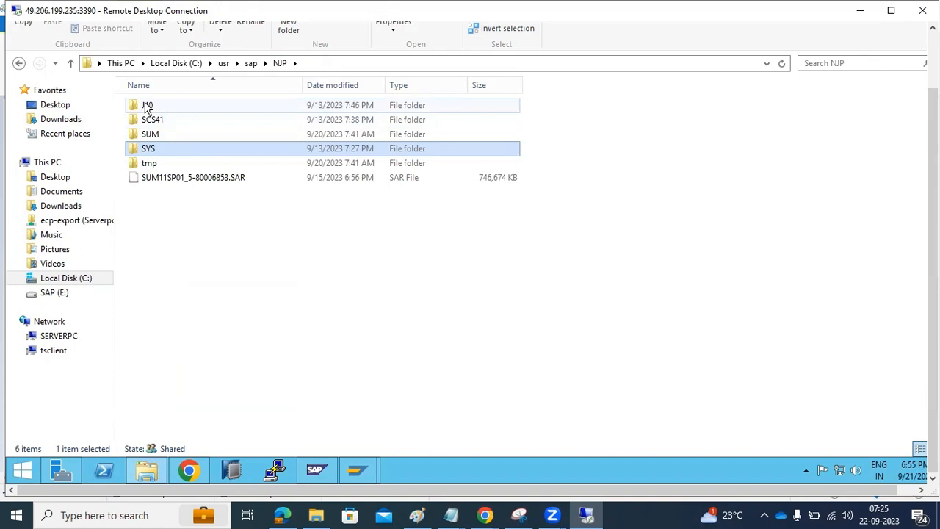
{"action": "mouse_move", "coordinate": [147, 107]}
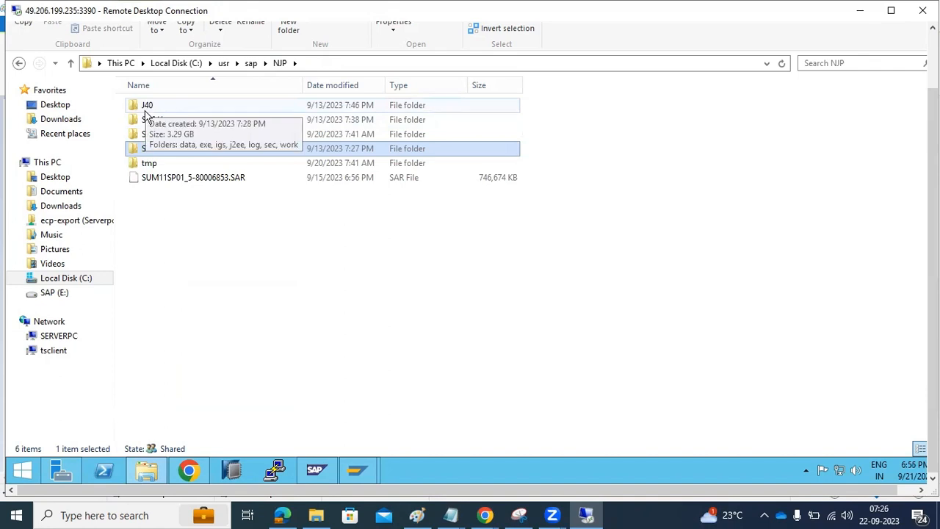
{"action": "double_click", "coordinate": [146, 125]}
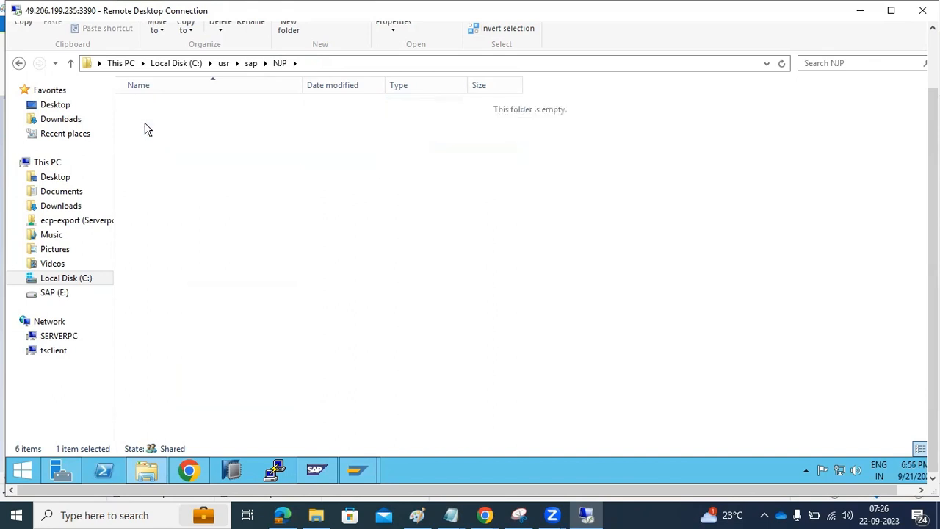
{"action": "double_click", "coordinate": [155, 165]}
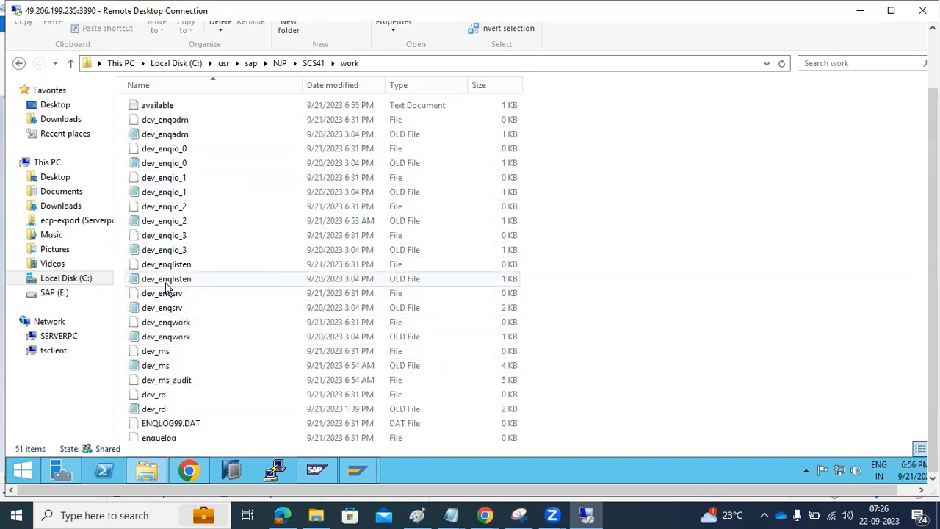
Step: Return to the NJP folder and open the J40 instance folder
{"action": "left_click", "coordinate": [313, 63]}
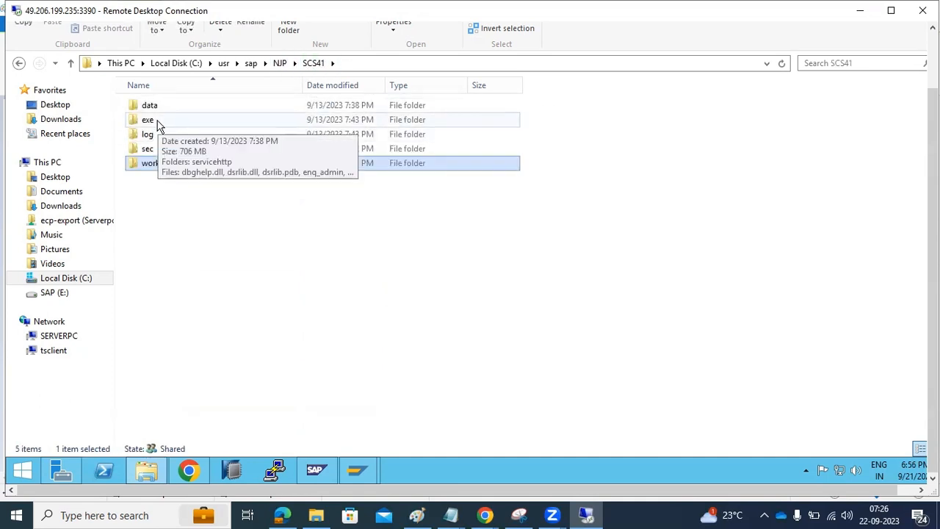
{"action": "left_click", "coordinate": [282, 63]}
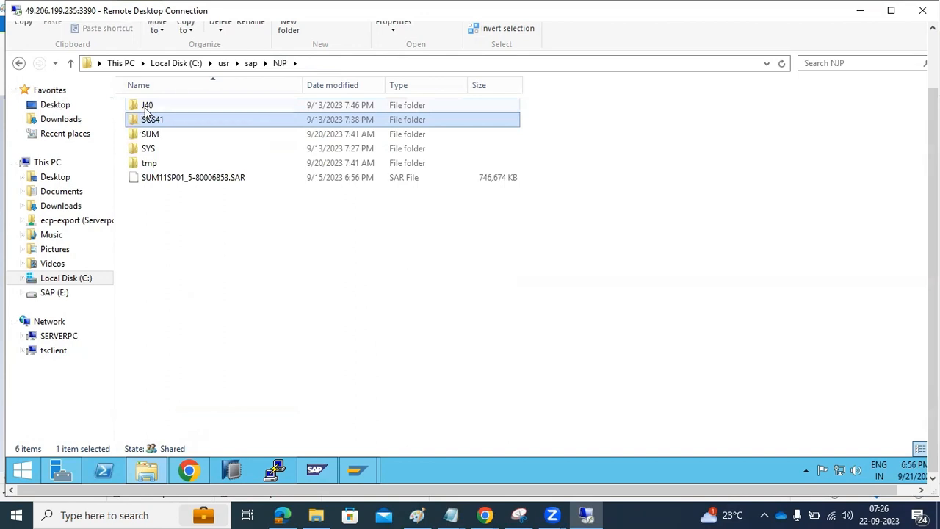
{"action": "double_click", "coordinate": [147, 107]}
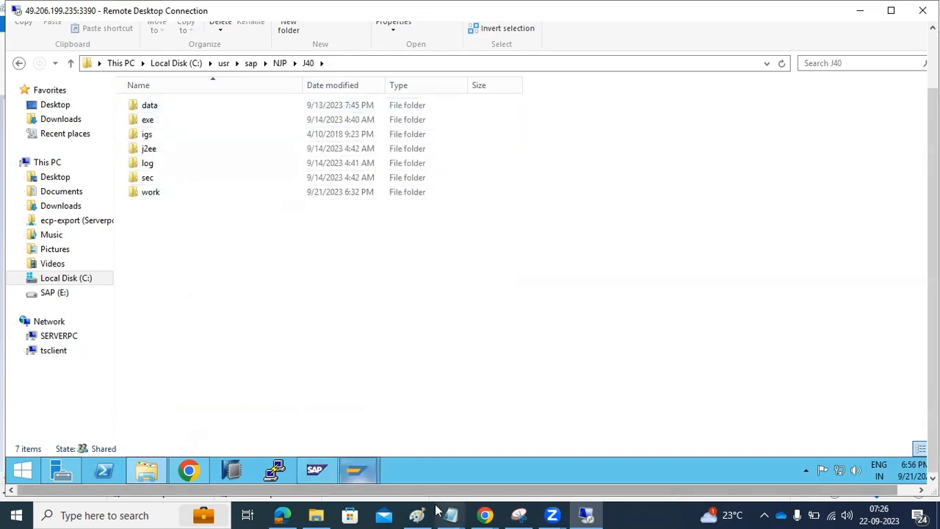
{"action": "mouse_move", "coordinate": [417, 515]}
{"action": "left_click", "coordinate": [376, 438]}
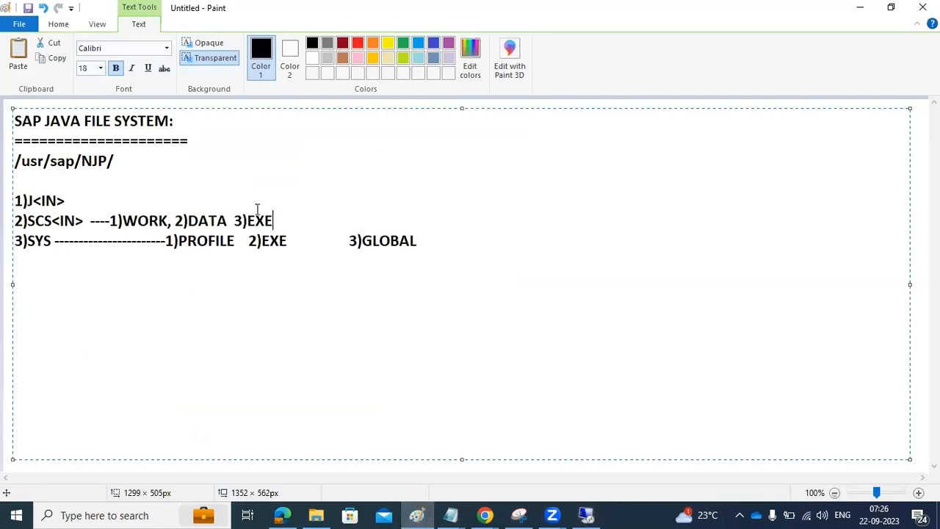
Step: After 1)J<IN>, list 1)WORK 2)DATA 3)LOG 4)EXE, and add 4)LOG to the SCS<IN> line
{"action": "left_click", "coordinate": [164, 186]}
{"action": "left_click", "coordinate": [157, 192]}
{"action": "type", "text": "1)WORK "}
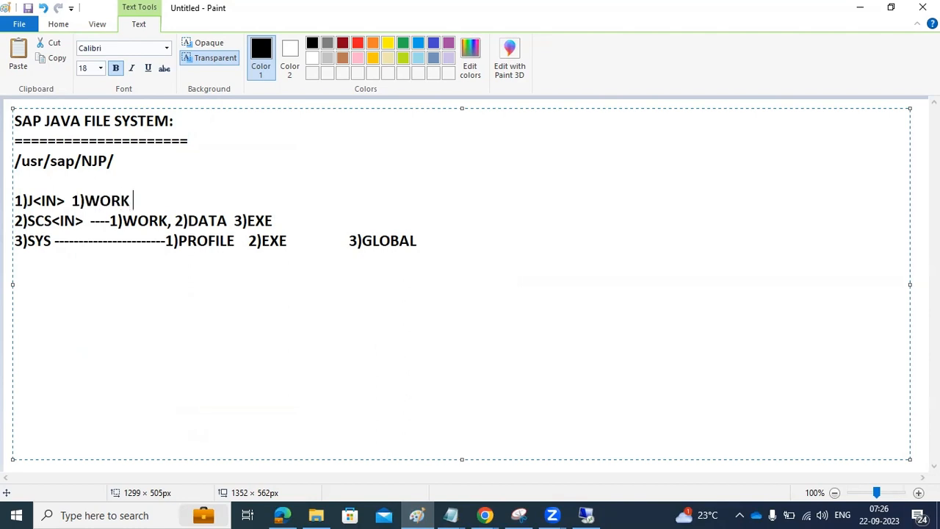
{"action": "type", "text": "2)DATA "}
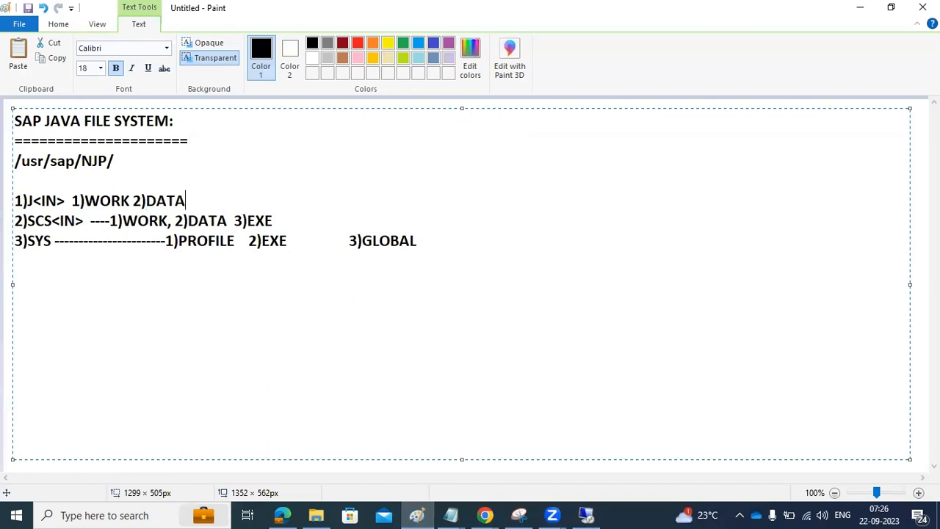
{"action": "type", "text": "3)LOG 4"}
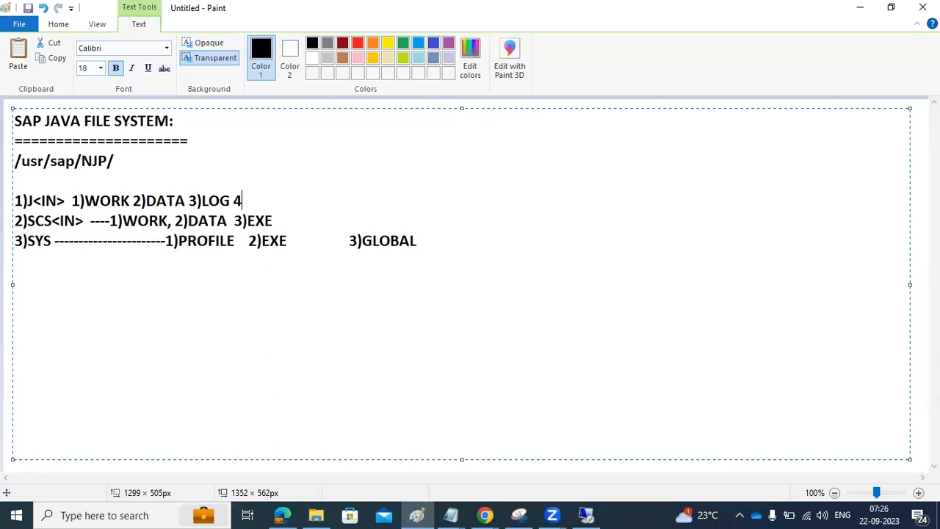
{"action": "type", "text": ")EXE  4)LOG"}
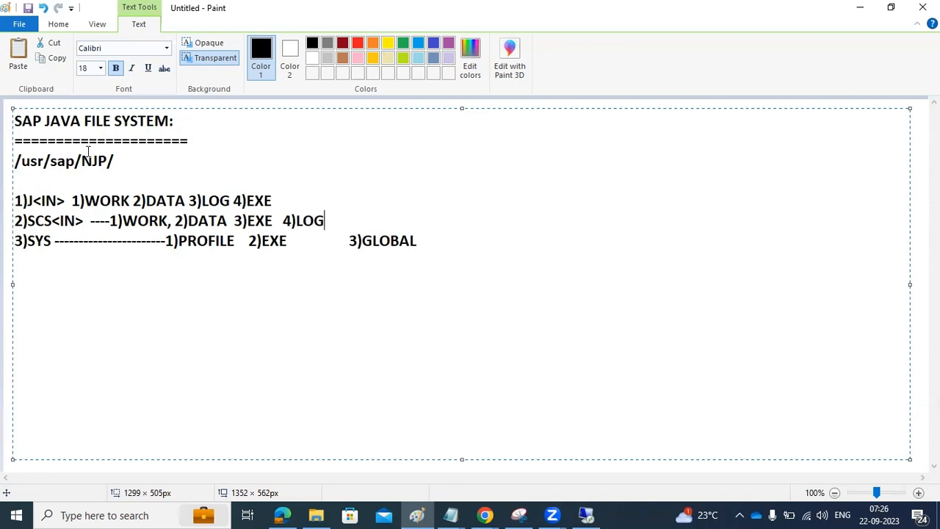
Step: Colour the WORK entries on the J<IN> and SCS<IN> lines red
{"action": "left_click_drag", "start_coordinate": [84, 200], "coordinate": [168, 219]}
{"action": "left_click", "coordinate": [358, 43]}
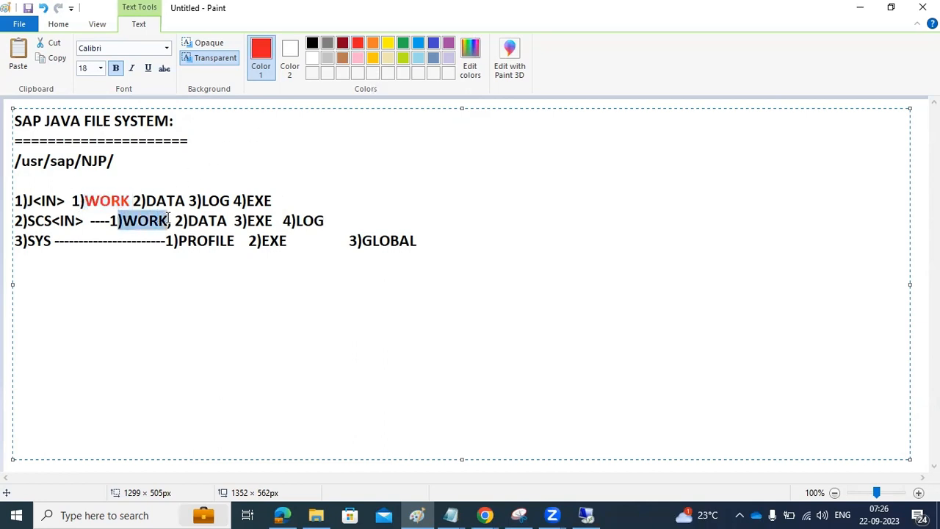
{"action": "left_click", "coordinate": [358, 44]}
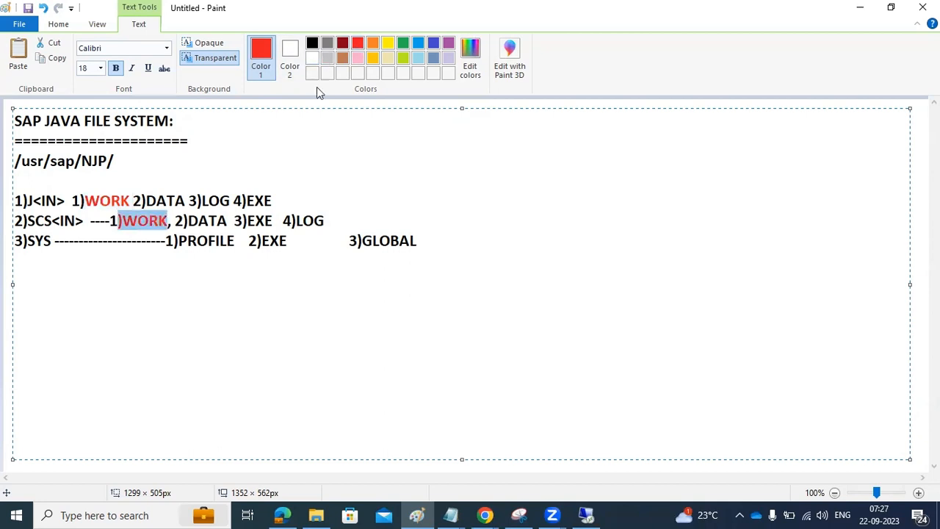
{"action": "left_click", "coordinate": [76, 219]}
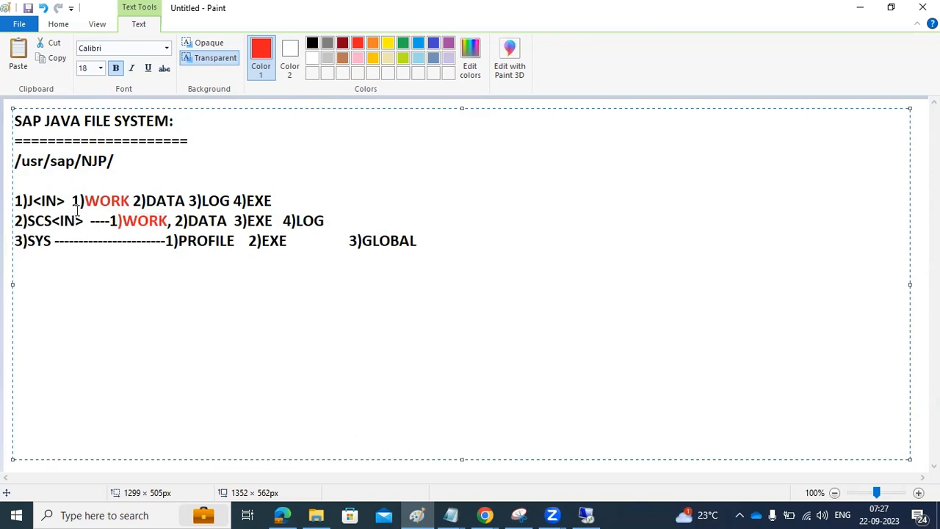
{"action": "left_click", "coordinate": [585, 515]}
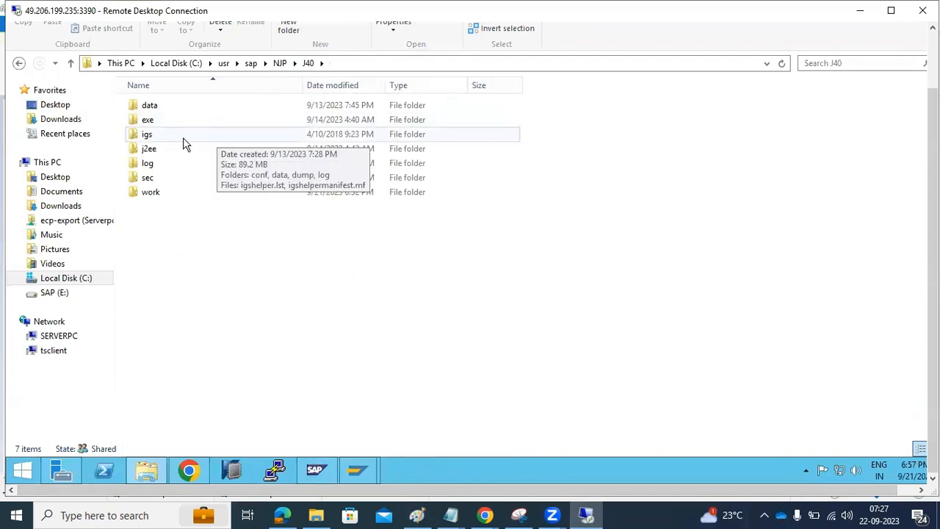
Step: Look inside J40's data, exe, igs and log folders in turn
{"action": "double_click", "coordinate": [157, 110]}
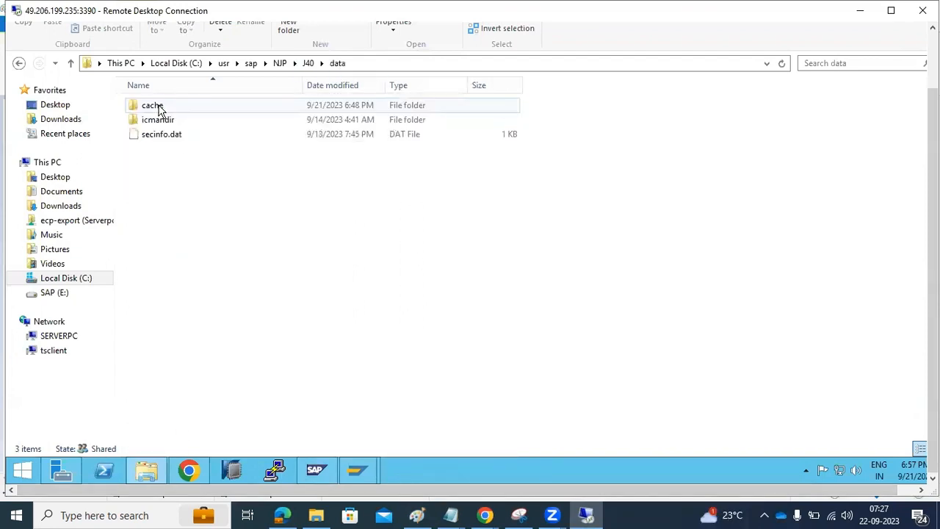
{"action": "left_click", "coordinate": [308, 63]}
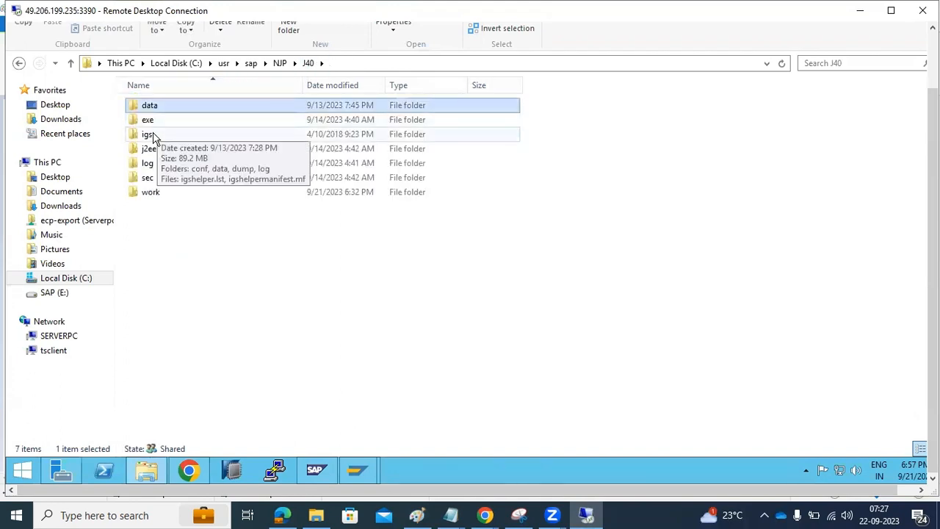
{"action": "double_click", "coordinate": [154, 122]}
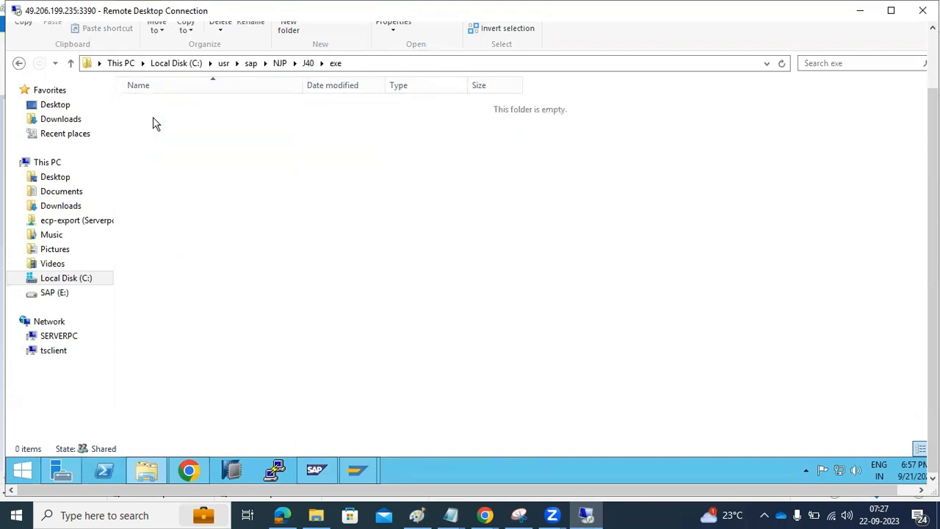
{"action": "left_click", "coordinate": [309, 65]}
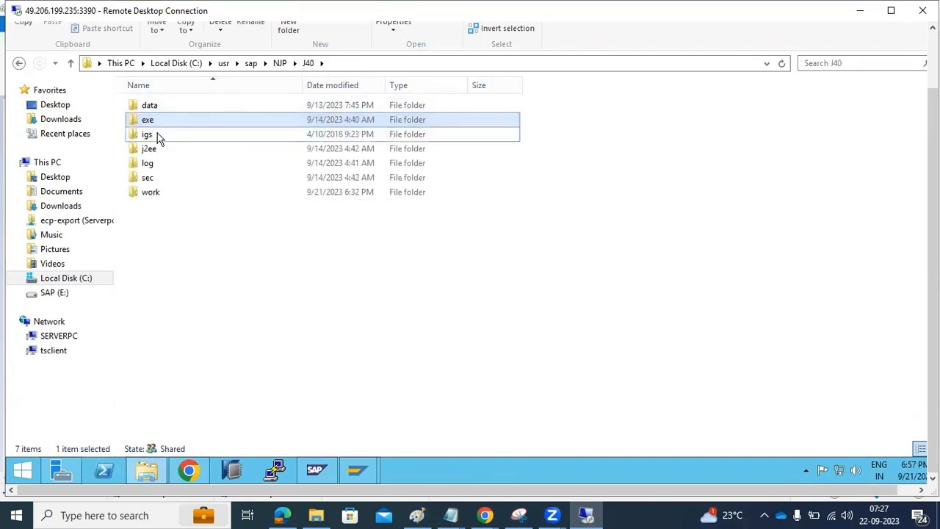
{"action": "double_click", "coordinate": [155, 134]}
{"action": "left_click", "coordinate": [308, 63]}
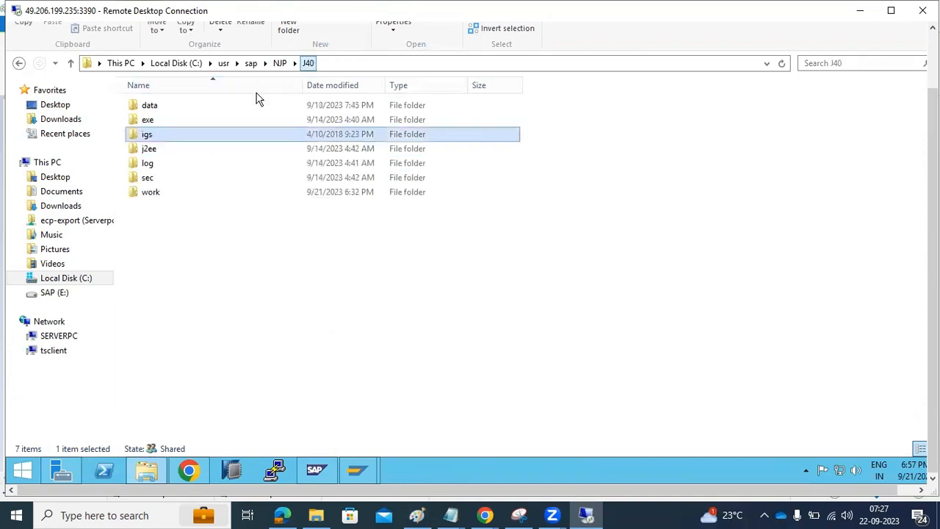
{"action": "double_click", "coordinate": [155, 165]}
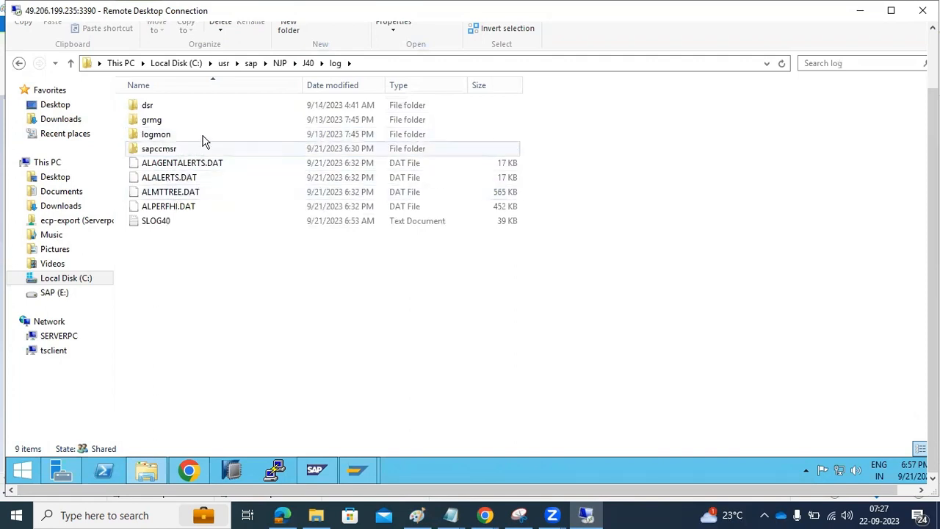
{"action": "left_click", "coordinate": [307, 63]}
Step: Open the J40 work folder and scan its 82 files
{"action": "mouse_move", "coordinate": [165, 194]}
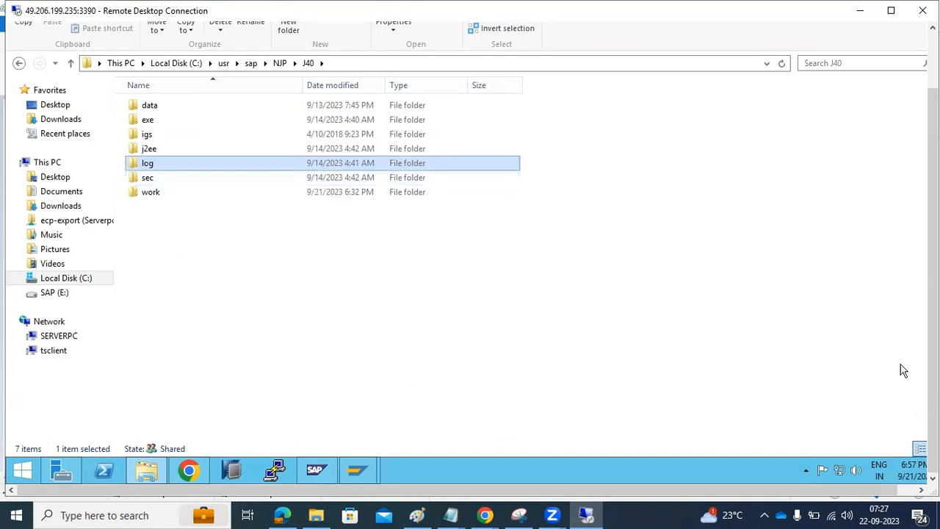
{"action": "mouse_move", "coordinate": [451, 515]}
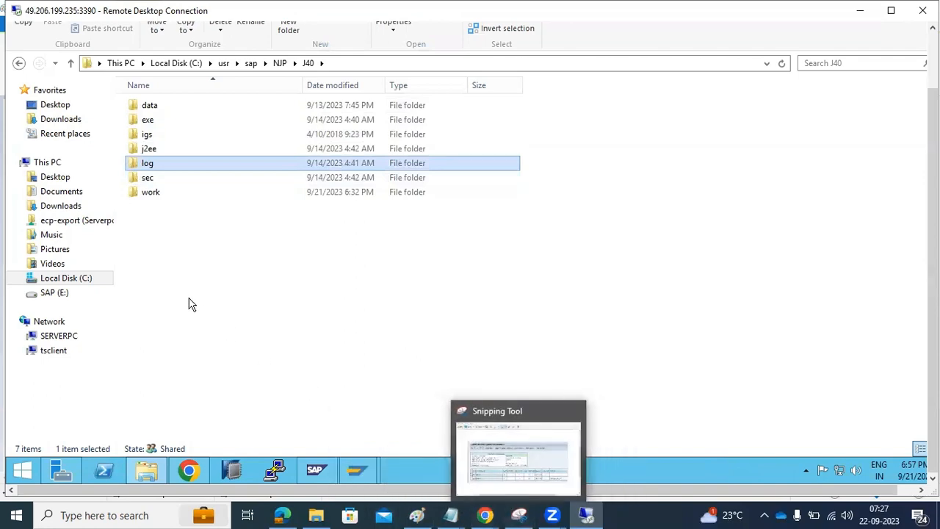
{"action": "double_click", "coordinate": [155, 195]}
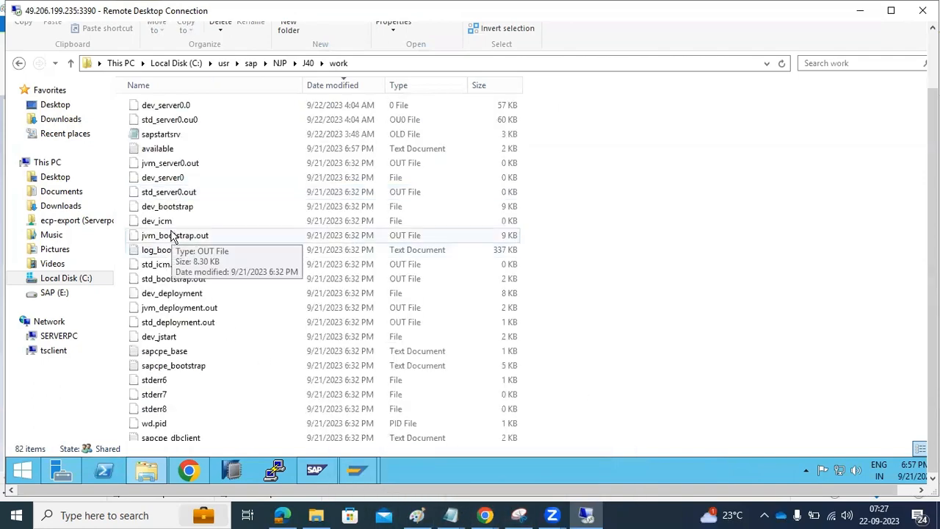
{"action": "scroll", "coordinate": [189, 240], "scroll_direction": "down", "scroll_amount": 11}
{"action": "scroll", "coordinate": [191, 311], "scroll_direction": "up", "scroll_amount": 11}
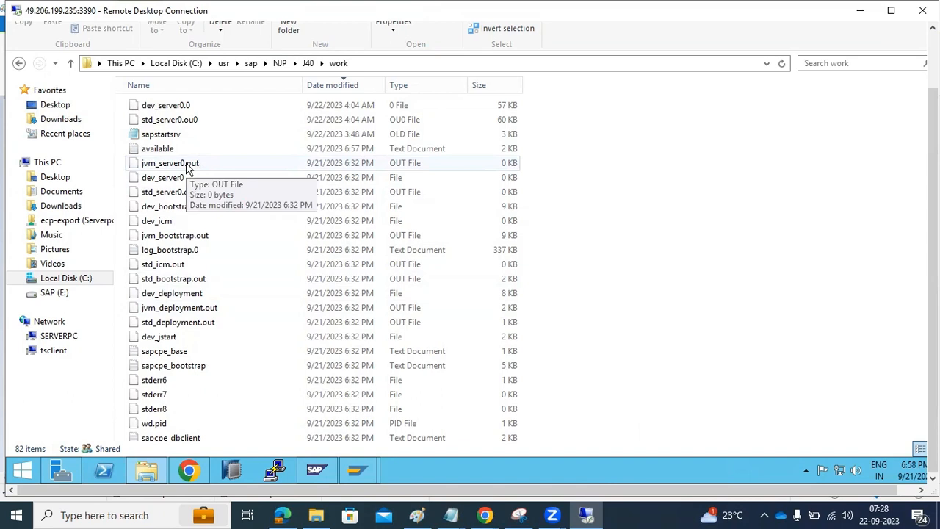
{"action": "left_click", "coordinate": [416, 515]}
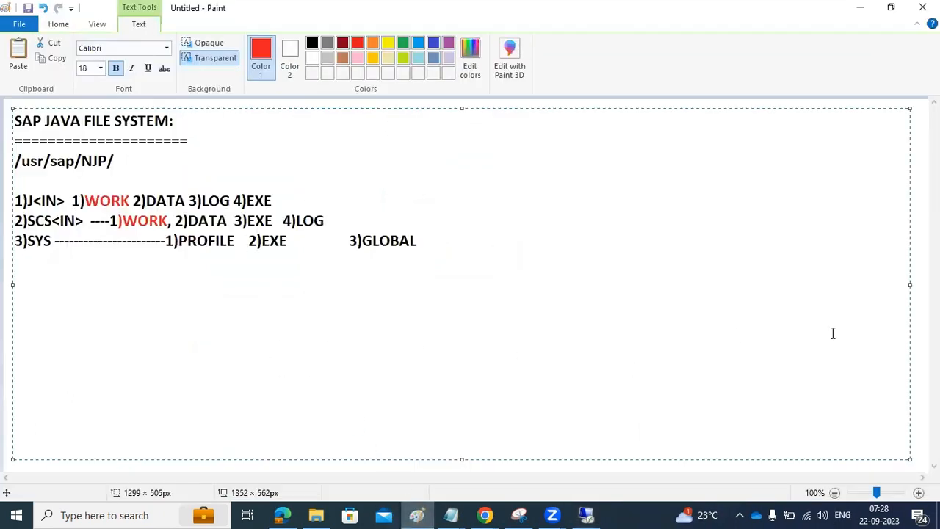
Step: Add a new red text box with the heading 'IMPORTANT LOGS'
{"action": "left_click", "coordinate": [904, 337]}
{"action": "left_click_drag", "start_coordinate": [418, 122], "coordinate": [915, 453]}
{"action": "type", "text": "I"}
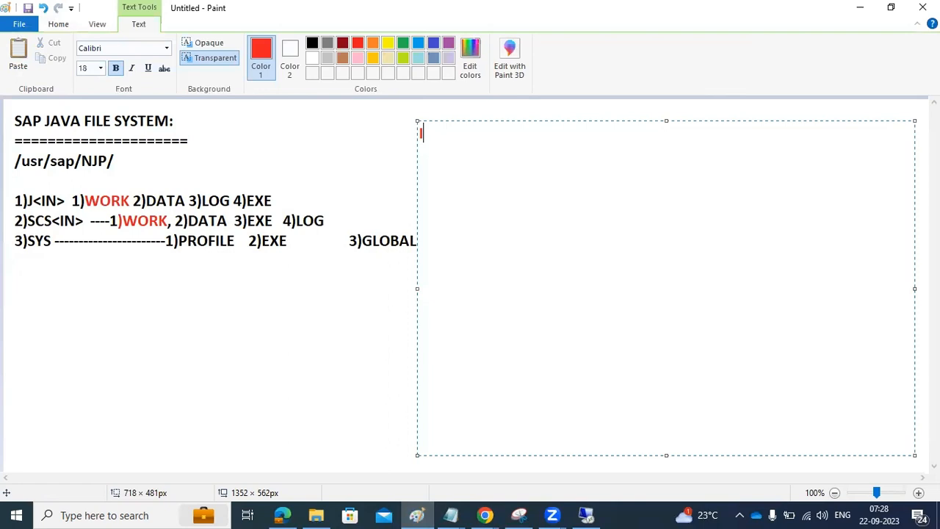
{"action": "type", "text": "MPORA"}
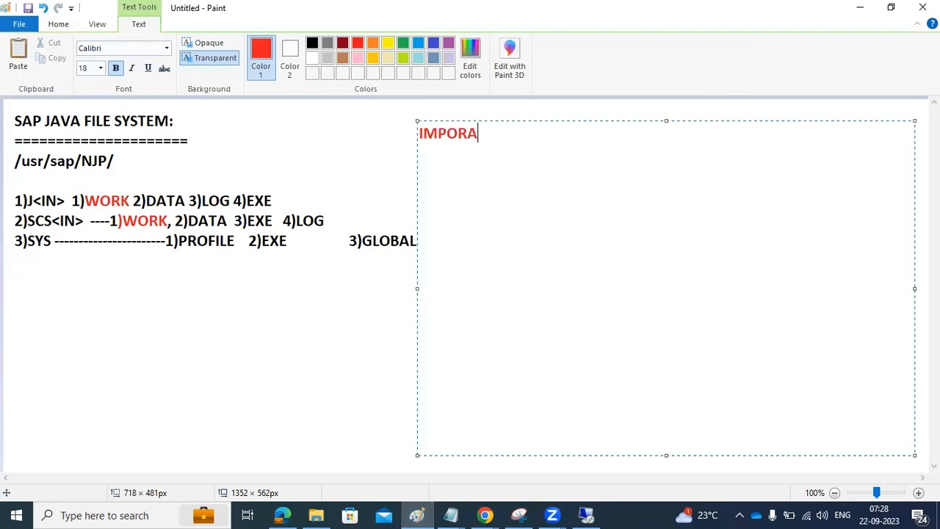
{"action": "key", "text": "BackSpace"}
{"action": "type", "text": "TANT LOGS"}
{"action": "key", "text": "Return"}
{"action": "key", "text": "Return"}
Step: Below it, write '1)WORK - dev-icm dev_server* std_server* (THREAD DUMPS)'
{"action": "type", "text": "1)WORK"}
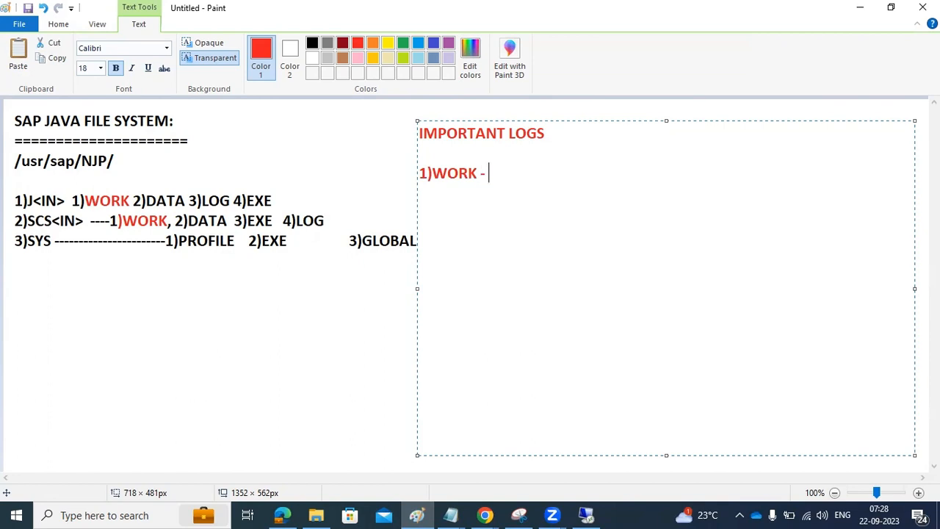
{"action": "type", "text": " - dev-icm  dev_serv"}
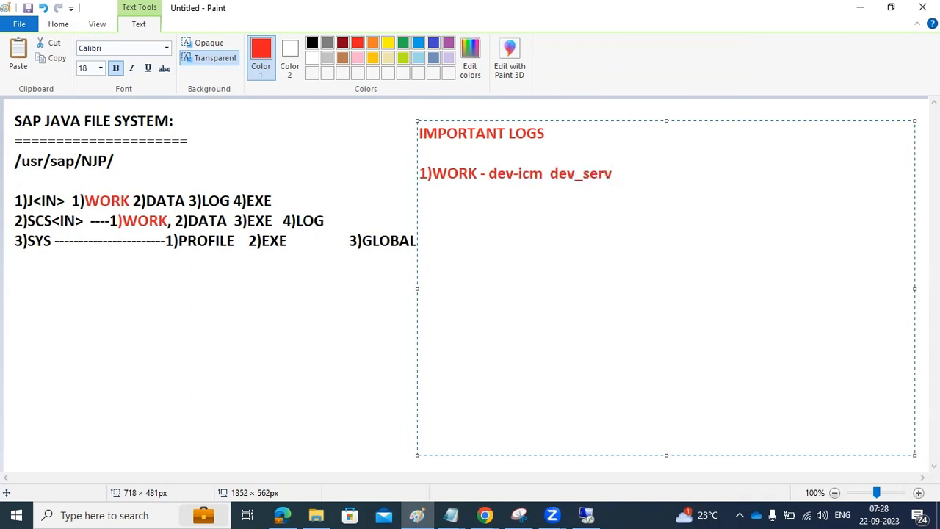
{"action": "type", "text": "er*  dev"}
{"action": "key", "text": "BackSpace"}
{"action": "key", "text": "BackSpace"}
{"action": "key", "text": "BackSpace"}
{"action": "type", "text": "std_server*"}
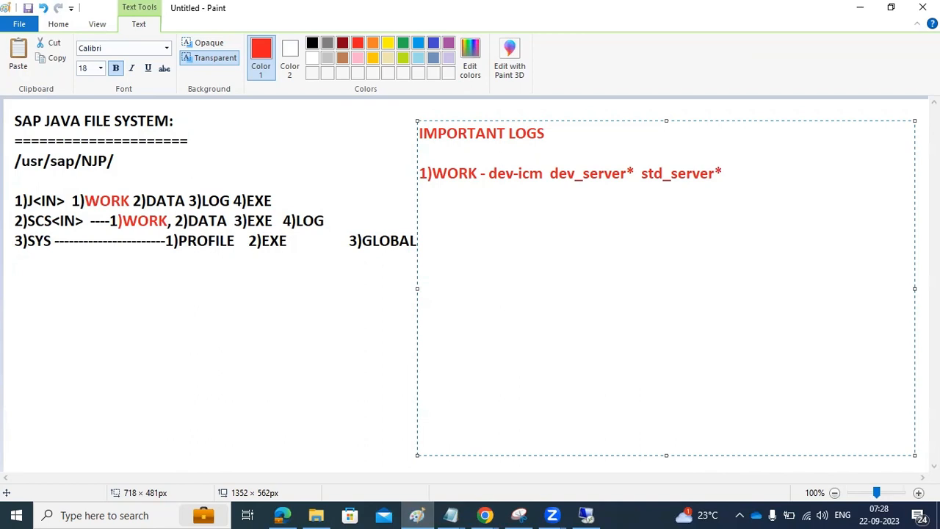
{"action": "type", "text": " (THREAD DUMPS)"}
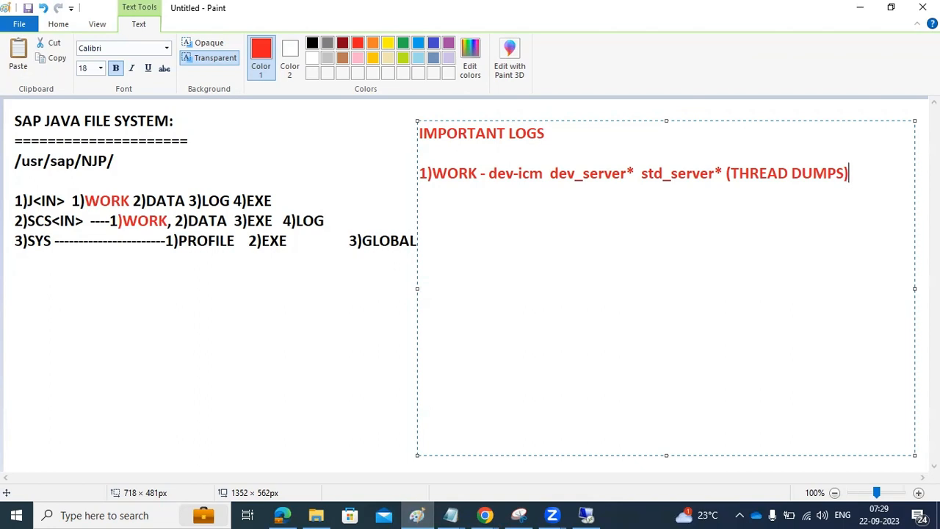
{"action": "left_click", "coordinate": [591, 514]}
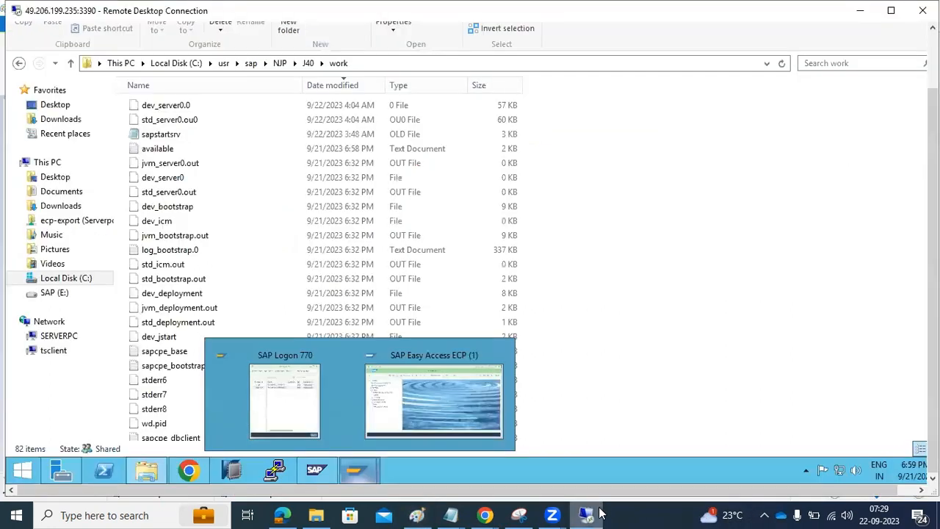
Step: Open the J40 dev_server0 trace file in Notepad
{"action": "left_click", "coordinate": [229, 211]}
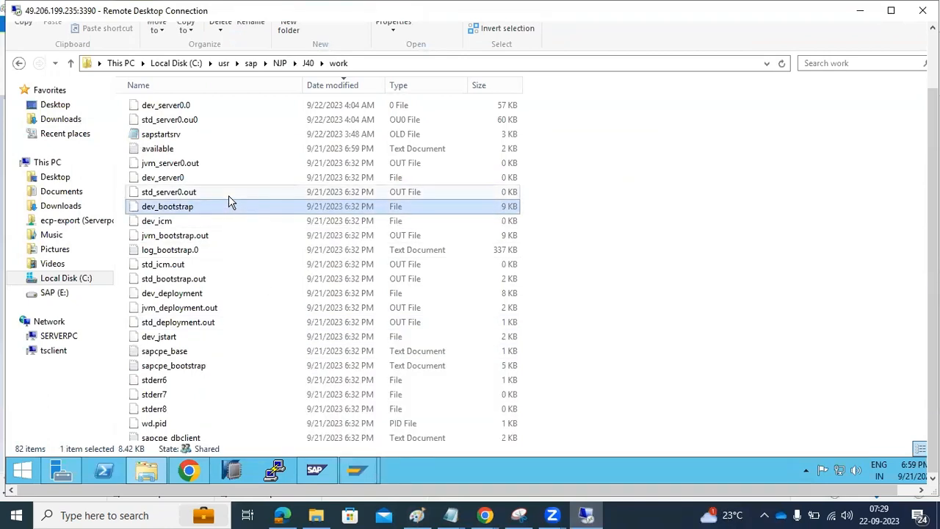
{"action": "left_click", "coordinate": [185, 180]}
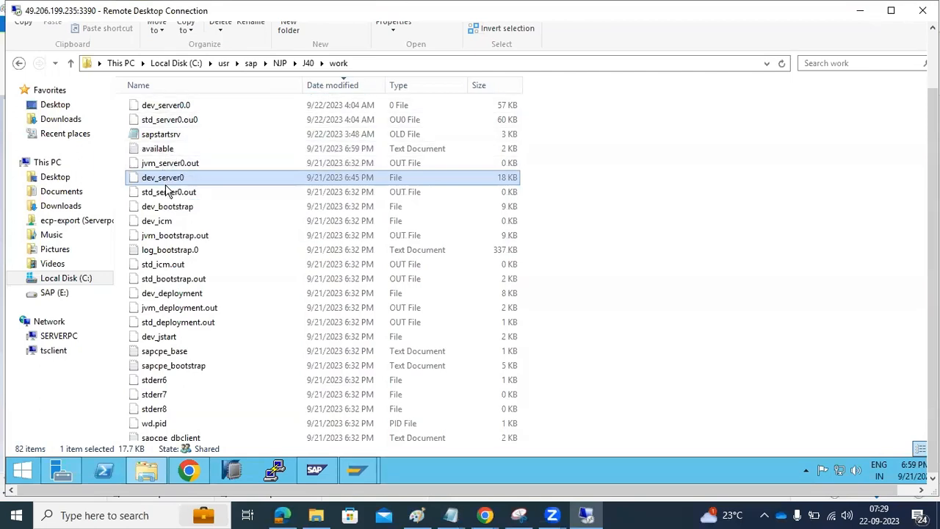
{"action": "double_click", "coordinate": [163, 182]}
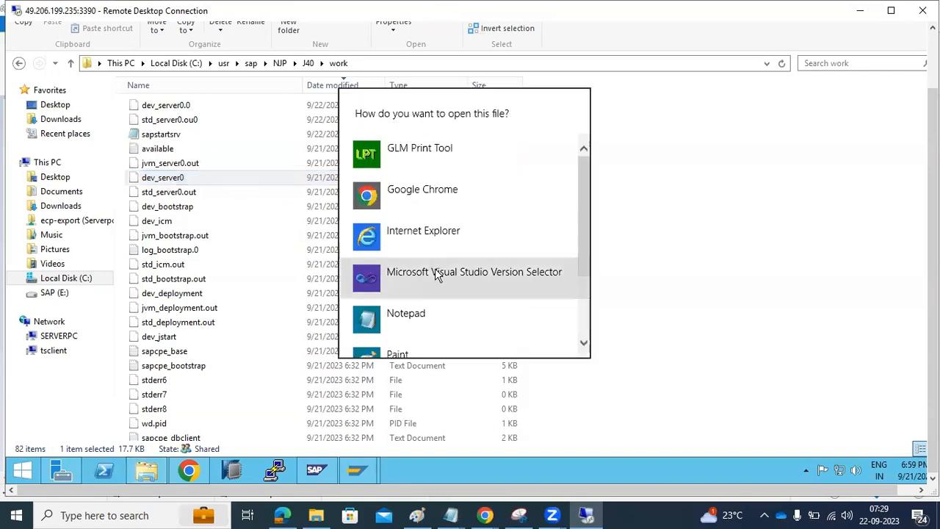
{"action": "double_click", "coordinate": [422, 318]}
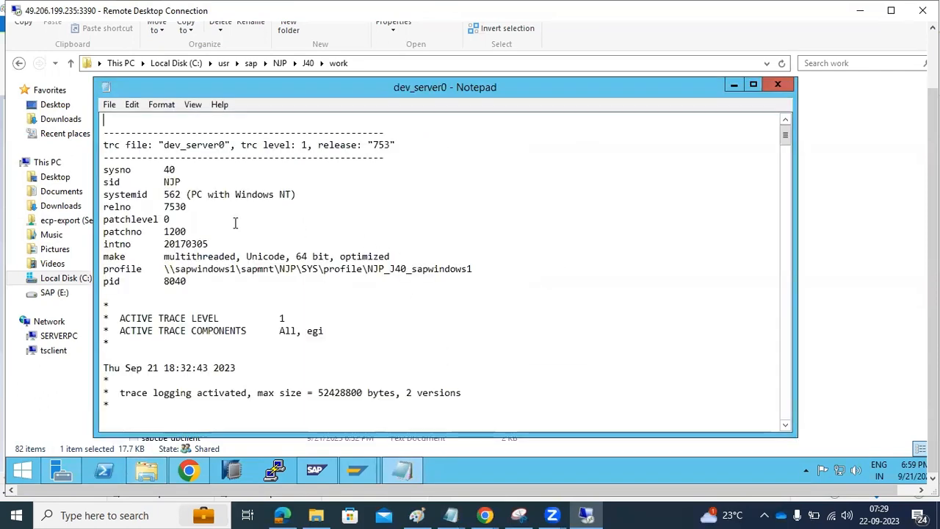
{"action": "left_click_drag", "start_coordinate": [115, 147], "coordinate": [202, 287]}
{"action": "scroll", "coordinate": [189, 283], "scroll_direction": "down", "scroll_amount": 3}
{"action": "scroll", "coordinate": [203, 301], "scroll_direction": "down", "scroll_amount": 7}
{"action": "scroll", "coordinate": [203, 298], "scroll_direction": "down", "scroll_amount": 15}
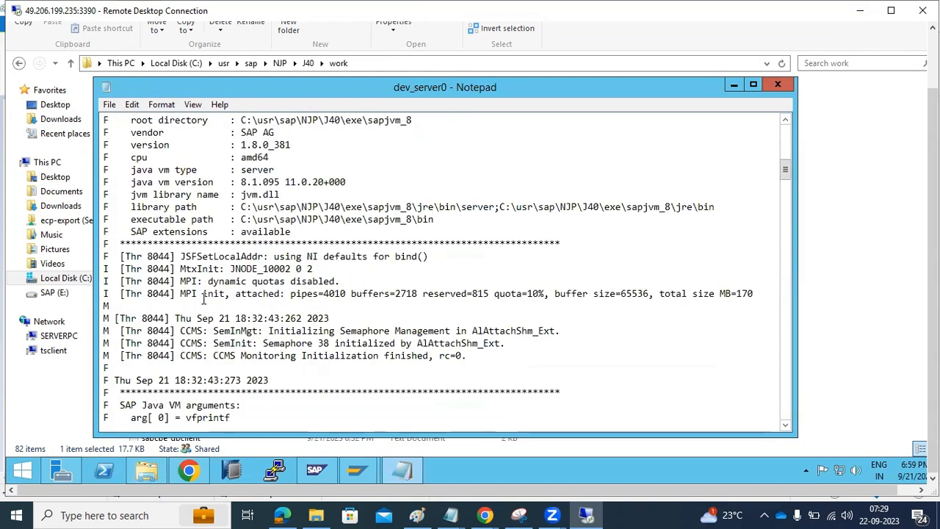
{"action": "scroll", "coordinate": [204, 298], "scroll_direction": "down", "scroll_amount": 20}
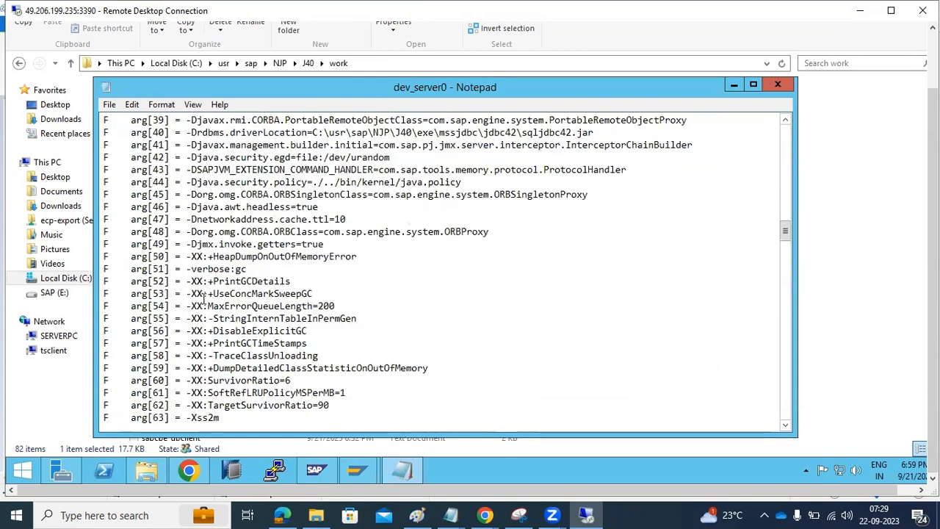
{"action": "scroll", "coordinate": [204, 298], "scroll_direction": "down", "scroll_amount": 2}
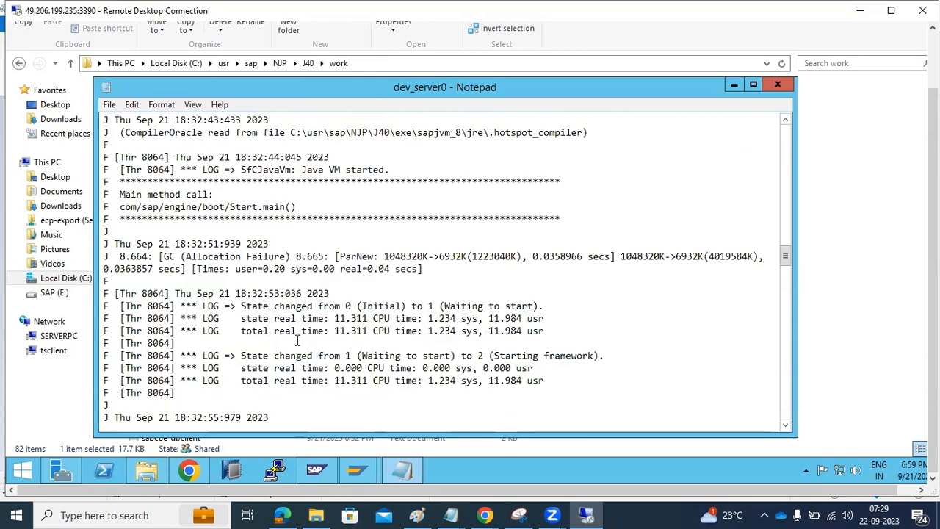
Step: Follow the state changes from Waiting to start through Starting framework and Starting apps to Running
{"action": "left_click_drag", "start_coordinate": [287, 313], "coordinate": [381, 308]}
{"action": "left_click_drag", "start_coordinate": [486, 307], "coordinate": [522, 318]}
{"action": "left_click_drag", "start_coordinate": [396, 356], "coordinate": [430, 357]}
{"action": "left_click_drag", "start_coordinate": [510, 356], "coordinate": [560, 359]}
{"action": "scroll", "coordinate": [558, 360], "scroll_direction": "down", "scroll_amount": 7}
{"action": "scroll", "coordinate": [558, 360], "scroll_direction": "down", "scroll_amount": 11}
{"action": "scroll", "coordinate": [558, 360], "scroll_direction": "down", "scroll_amount": 15}
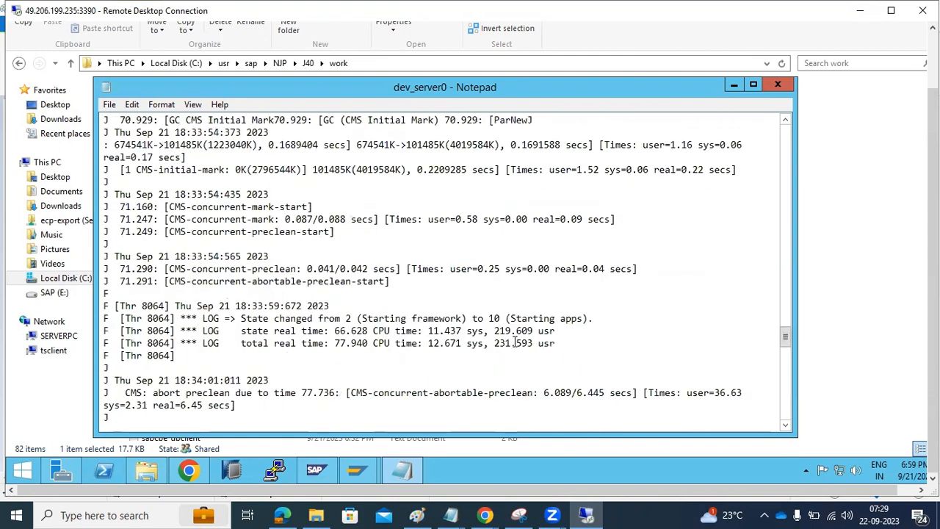
{"action": "left_click_drag", "start_coordinate": [413, 326], "coordinate": [489, 319]}
{"action": "scroll", "coordinate": [496, 335], "scroll_direction": "down", "scroll_amount": 10}
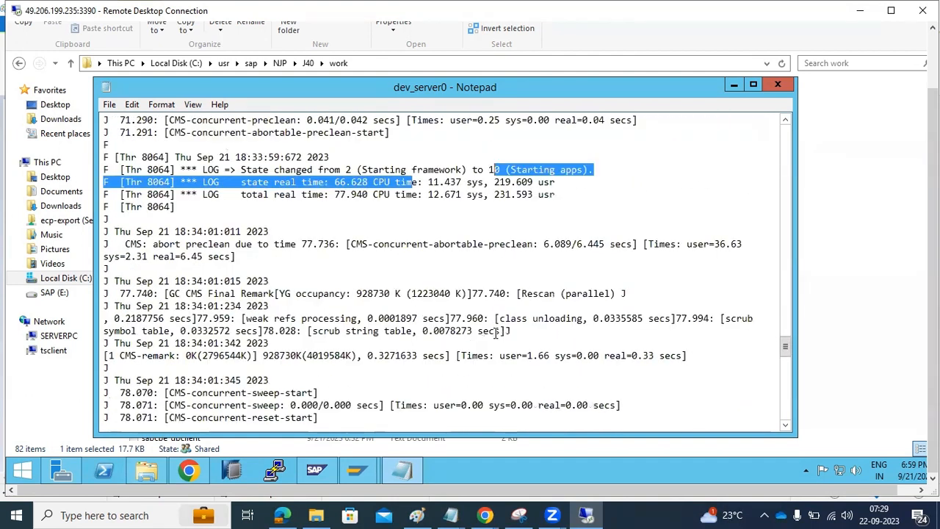
{"action": "scroll", "coordinate": [496, 335], "scroll_direction": "down", "scroll_amount": 8}
{"action": "left_click_drag", "start_coordinate": [482, 255], "coordinate": [509, 255]}
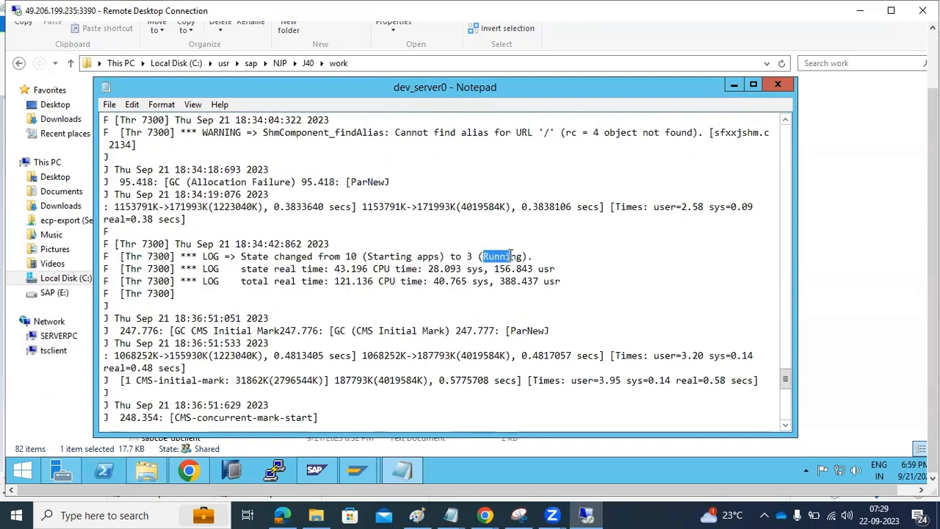
{"action": "scroll", "coordinate": [511, 255], "scroll_direction": "down", "scroll_amount": 12}
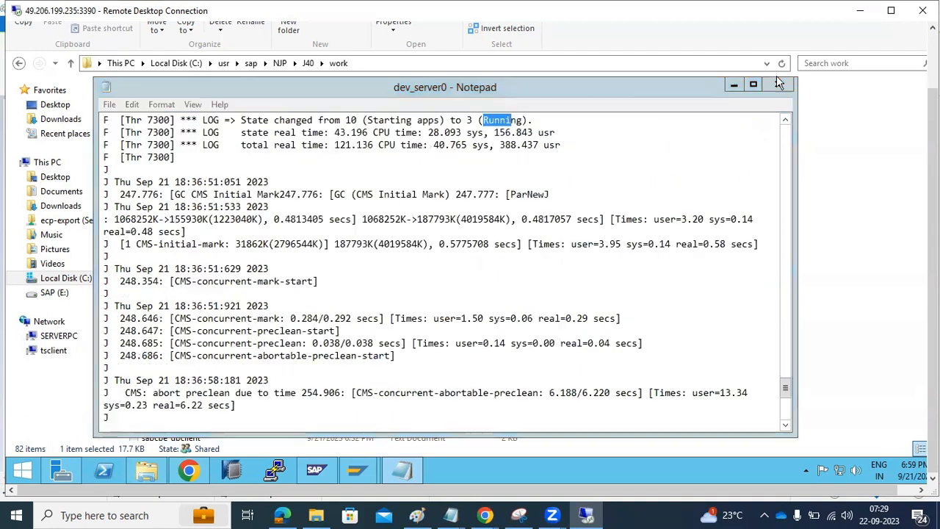
Step: Close dev_server0 and open std_server0.out in Notepad
{"action": "left_click", "coordinate": [778, 83]}
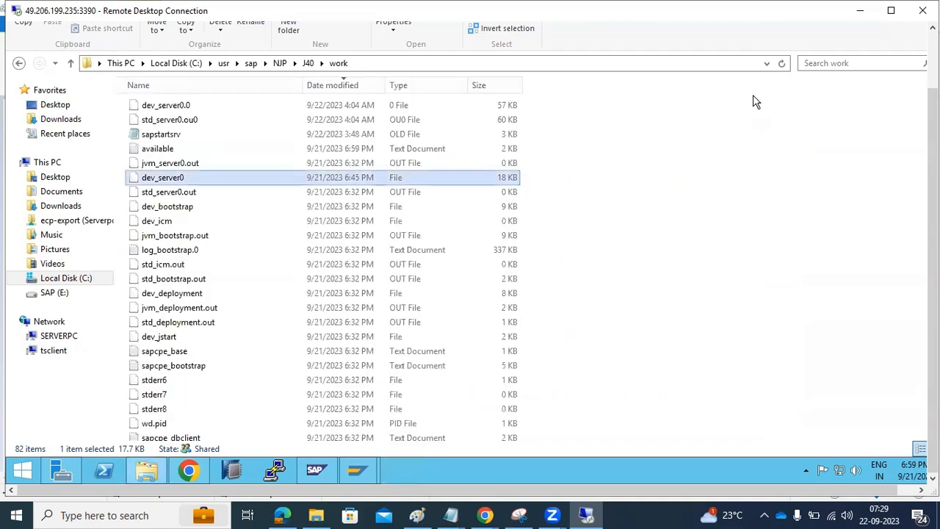
{"action": "double_click", "coordinate": [173, 194]}
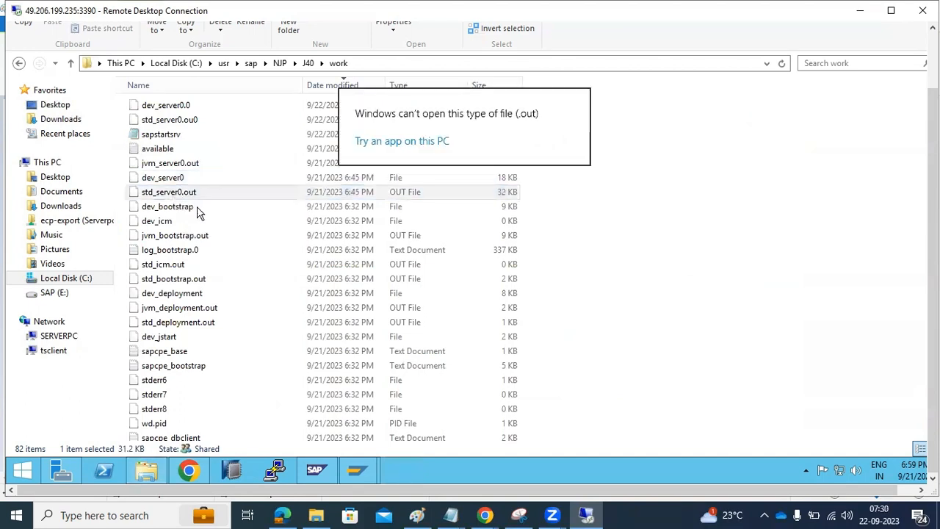
{"action": "left_click", "coordinate": [377, 147]}
{"action": "left_click", "coordinate": [390, 354]}
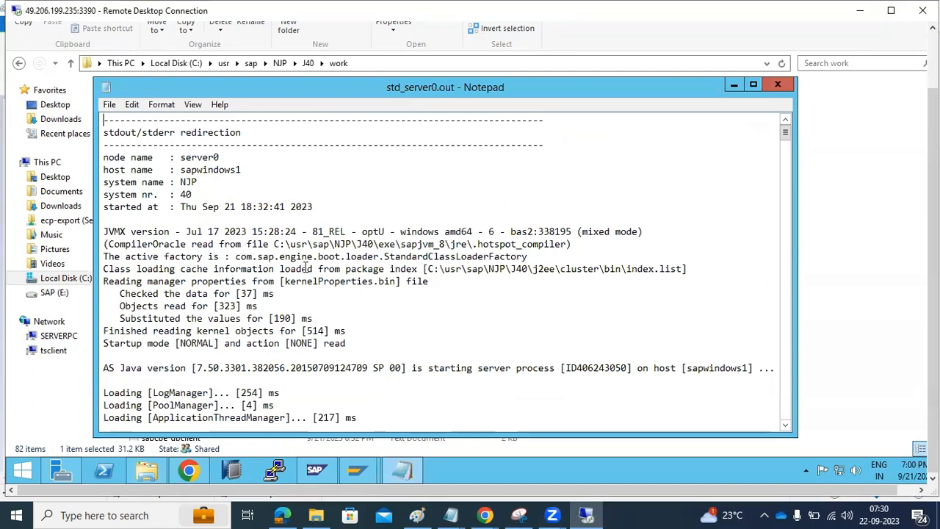
{"action": "scroll", "coordinate": [308, 272], "scroll_direction": "down", "scroll_amount": 20}
{"action": "scroll", "coordinate": [310, 273], "scroll_direction": "down", "scroll_amount": 20}
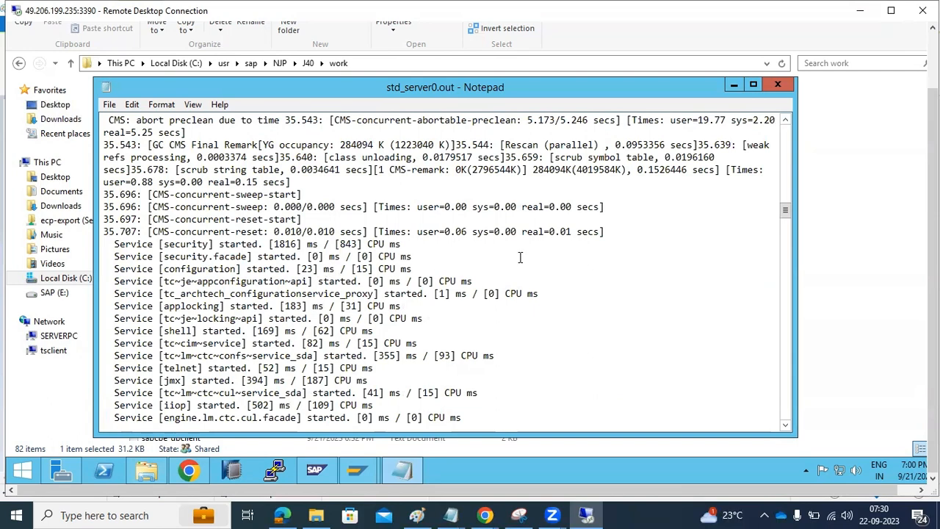
Step: Find the UDDI content handler NoClassDefFoundError startup ERROR, then close the log
{"action": "left_click_drag", "start_coordinate": [791, 214], "coordinate": [784, 424]}
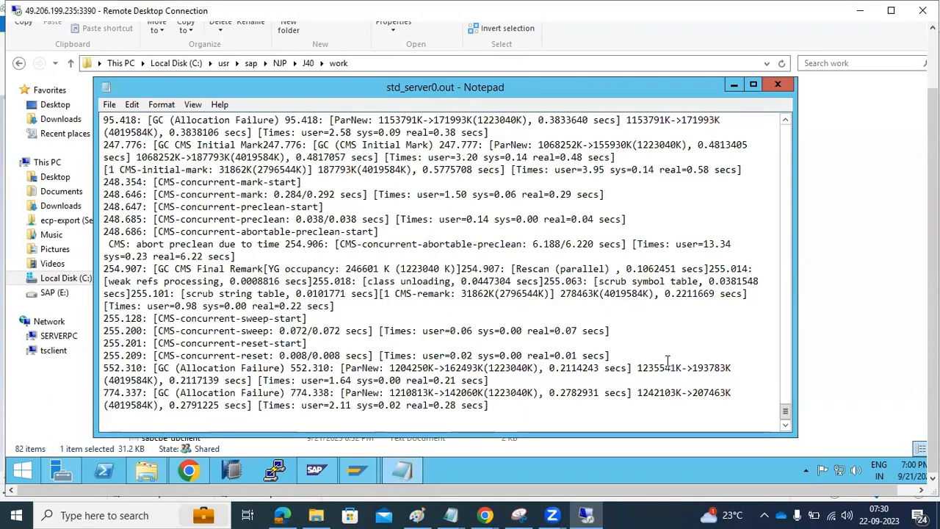
{"action": "scroll", "coordinate": [620, 364], "scroll_direction": "up", "scroll_amount": 6}
{"action": "scroll", "coordinate": [619, 364], "scroll_direction": "up", "scroll_amount": 10}
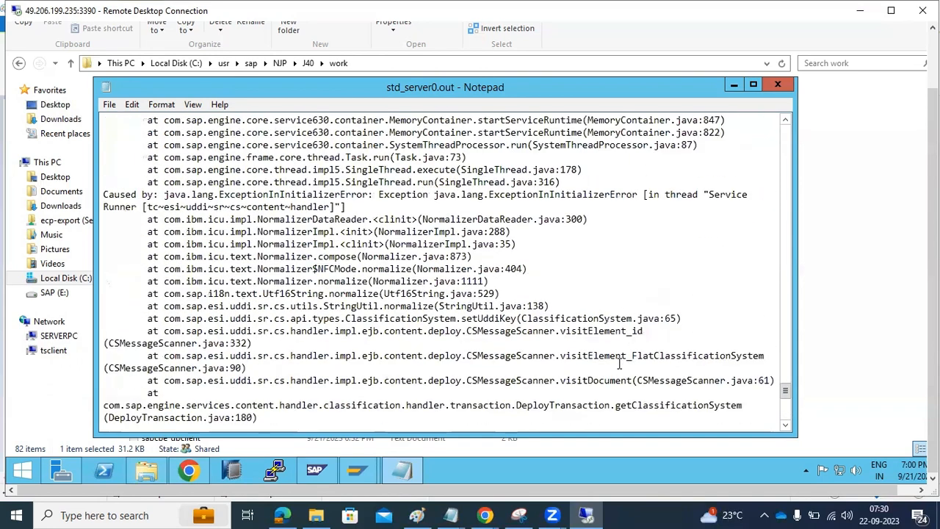
{"action": "scroll", "coordinate": [619, 364], "scroll_direction": "up", "scroll_amount": 1}
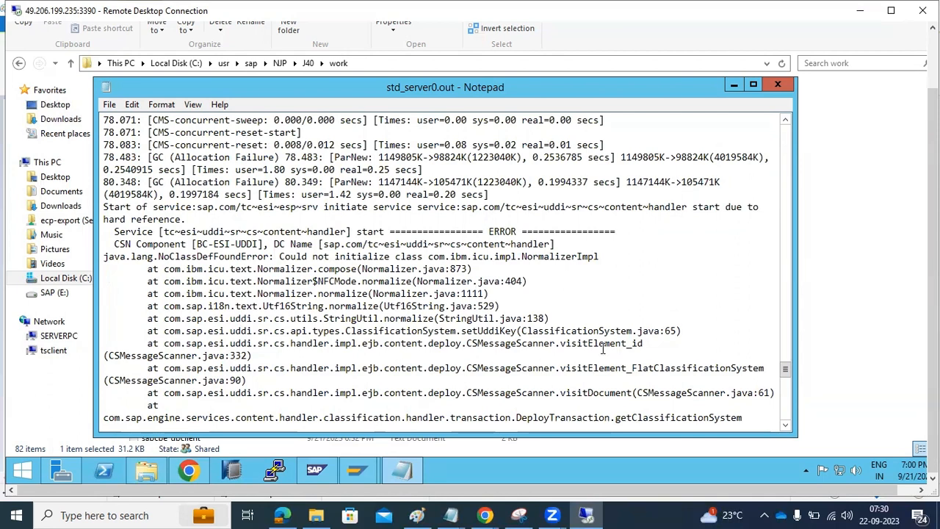
{"action": "left_click_drag", "start_coordinate": [106, 207], "coordinate": [301, 307]}
{"action": "scroll", "coordinate": [302, 307], "scroll_direction": "down", "scroll_amount": 2}
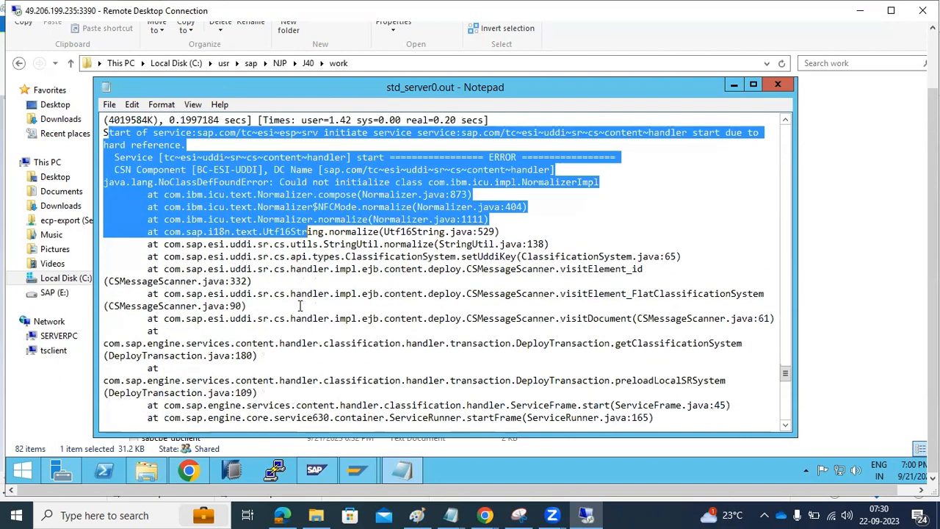
{"action": "left_click", "coordinate": [314, 269]}
{"action": "left_click_drag", "start_coordinate": [358, 158], "coordinate": [389, 244]}
{"action": "scroll", "coordinate": [389, 244], "scroll_direction": "down", "scroll_amount": 5}
{"action": "scroll", "coordinate": [389, 244], "scroll_direction": "down", "scroll_amount": 10}
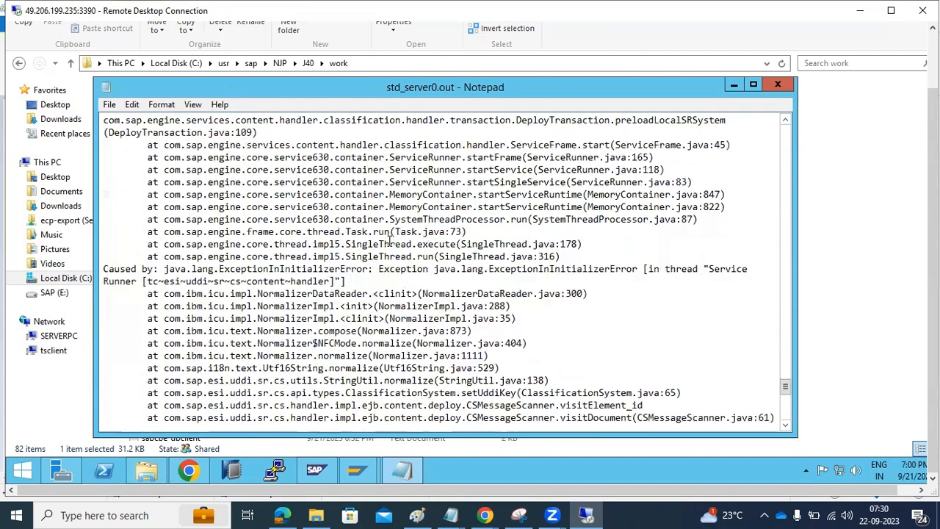
{"action": "scroll", "coordinate": [390, 244], "scroll_direction": "down", "scroll_amount": 5}
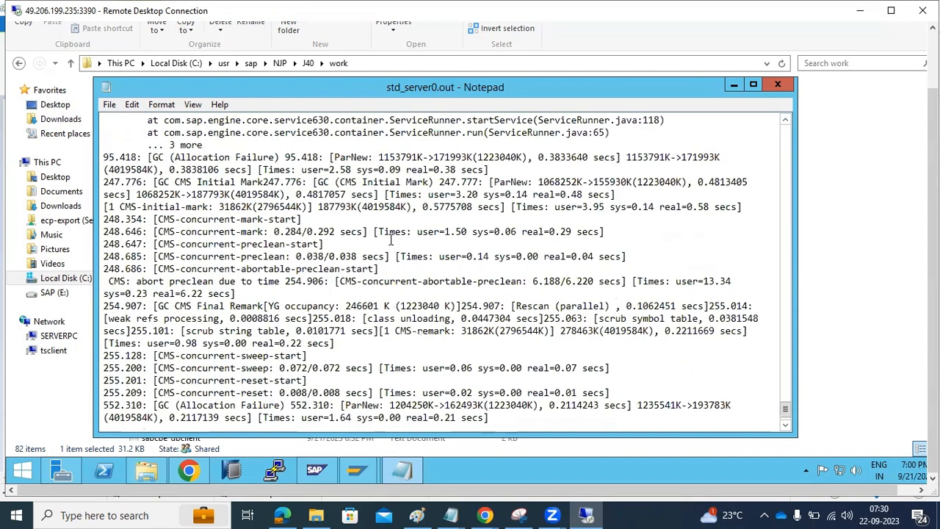
{"action": "left_click", "coordinate": [791, 87]}
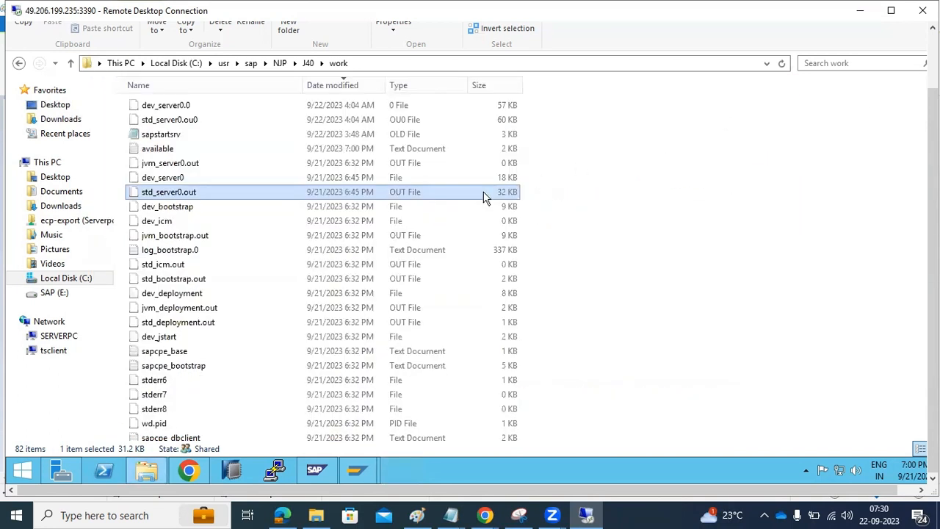
{"action": "left_click", "coordinate": [167, 180]}
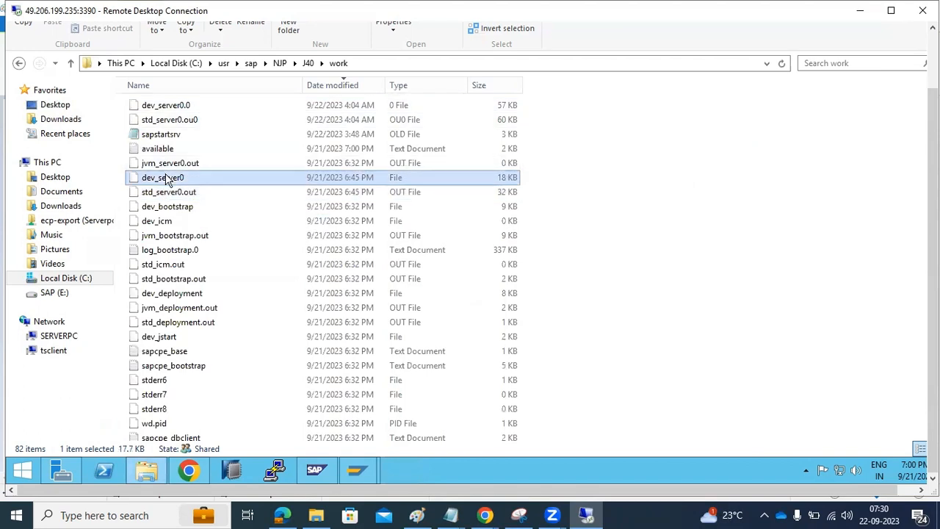
{"action": "left_click", "coordinate": [160, 195]}
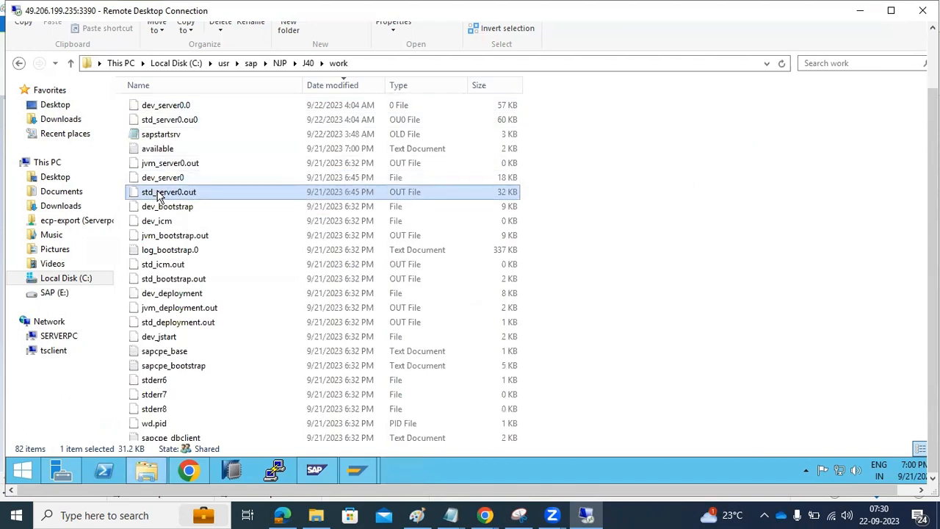
{"action": "left_click", "coordinate": [167, 224]}
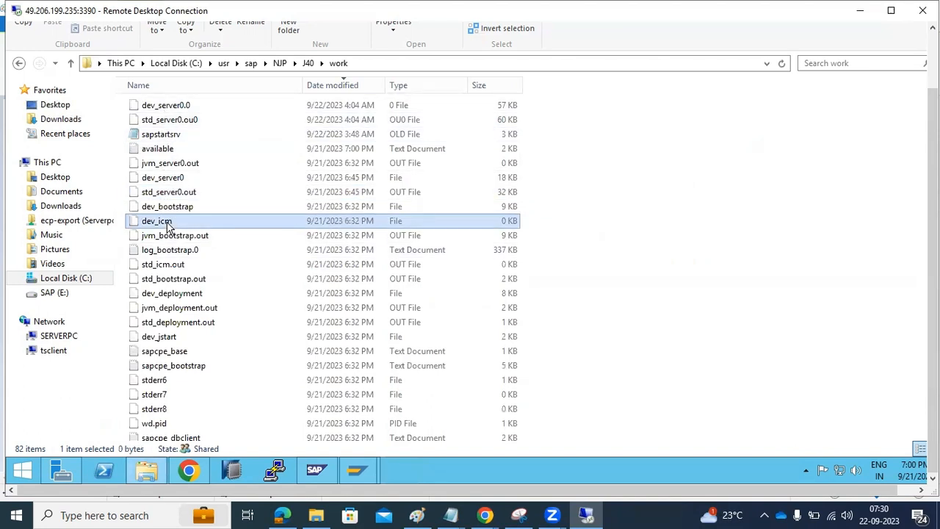
{"action": "double_click", "coordinate": [167, 224]}
{"action": "double_click", "coordinate": [435, 310]}
{"action": "scroll", "coordinate": [471, 327], "scroll_direction": "down", "scroll_amount": 20}
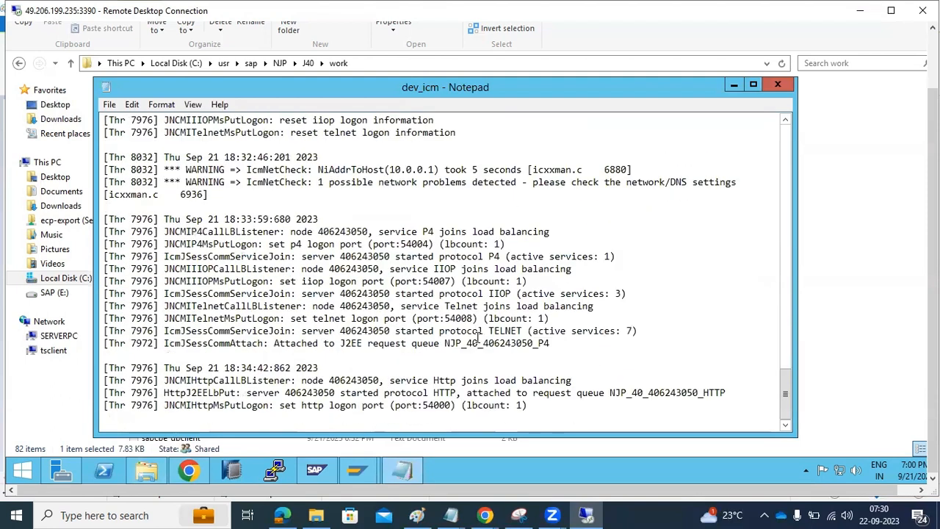
{"action": "left_click", "coordinate": [525, 414]}
{"action": "left_click_drag", "start_coordinate": [452, 413], "coordinate": [203, 230]}
{"action": "left_click", "coordinate": [256, 194]}
{"action": "left_click_drag", "start_coordinate": [214, 172], "coordinate": [221, 172]}
{"action": "left_click_drag", "start_coordinate": [352, 181], "coordinate": [480, 192]}
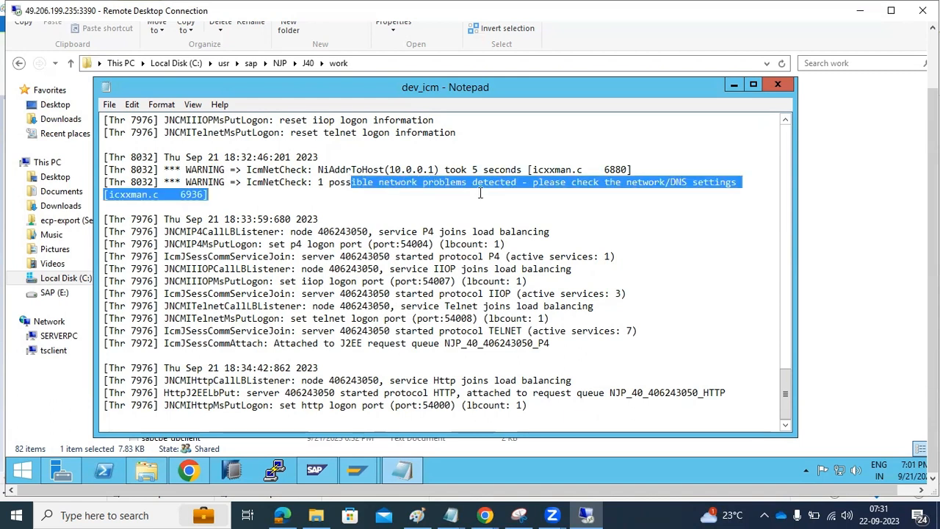
{"action": "scroll", "coordinate": [514, 194], "scroll_direction": "up", "scroll_amount": 4}
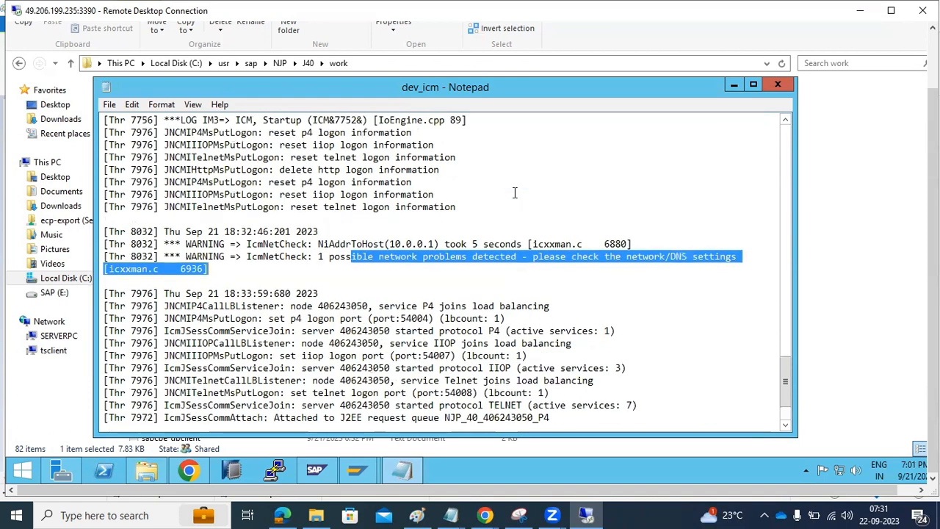
{"action": "scroll", "coordinate": [482, 213], "scroll_direction": "down", "scroll_amount": 4}
{"action": "scroll", "coordinate": [482, 213], "scroll_direction": "up", "scroll_amount": 5}
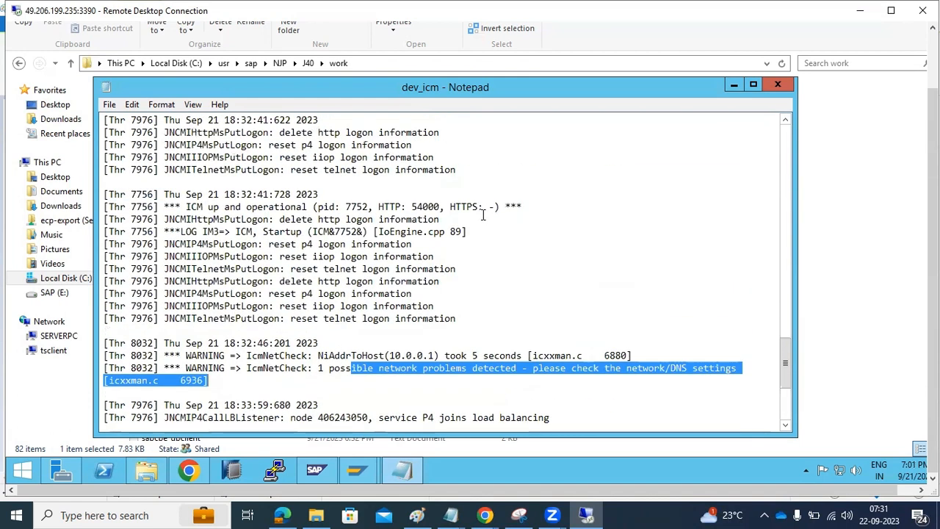
{"action": "left_click", "coordinate": [779, 85]}
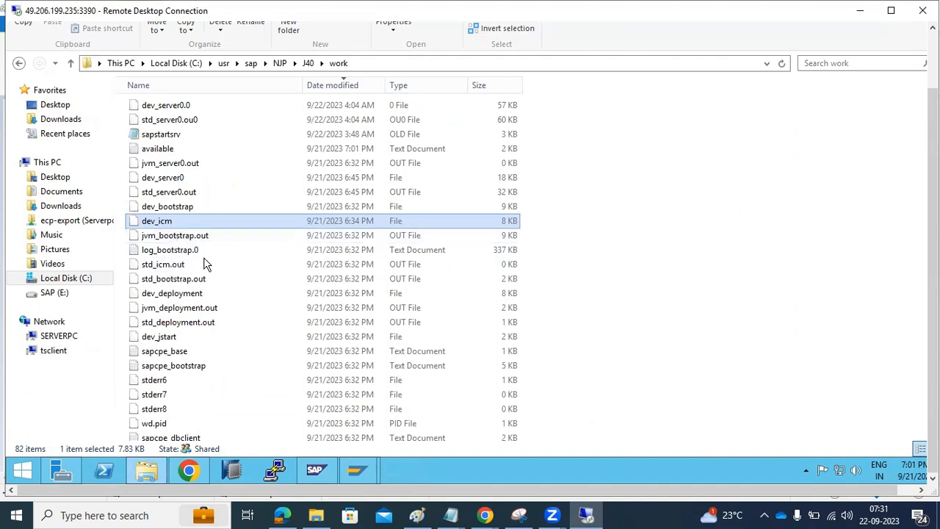
{"action": "left_click", "coordinate": [164, 210]}
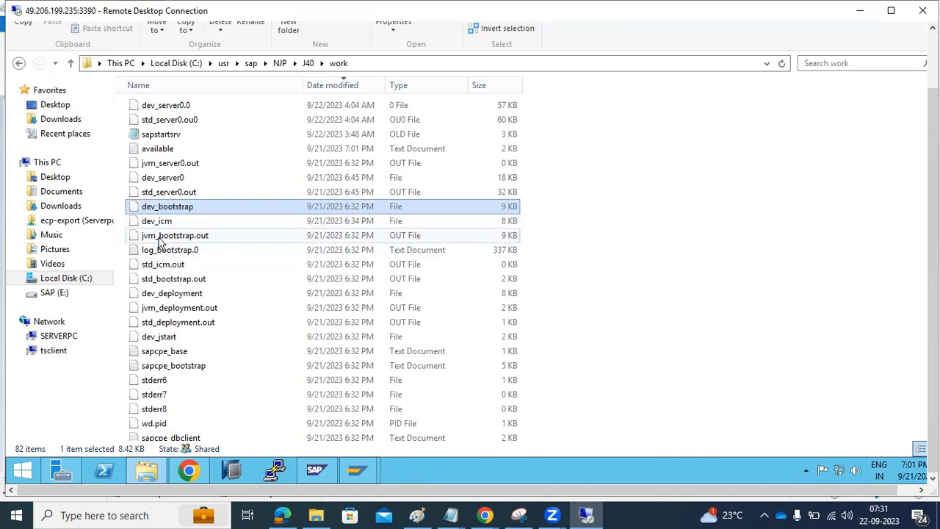
{"action": "left_click", "coordinate": [160, 241]}
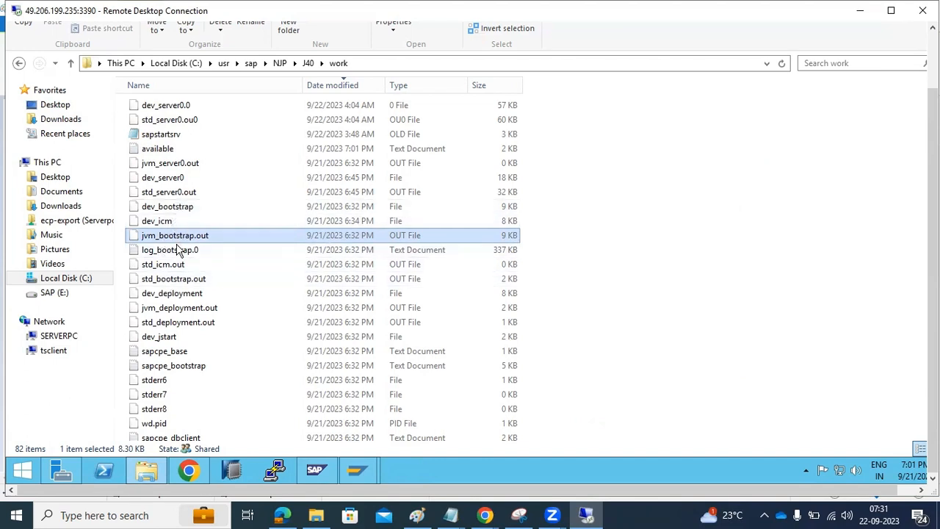
{"action": "double_click", "coordinate": [173, 209]}
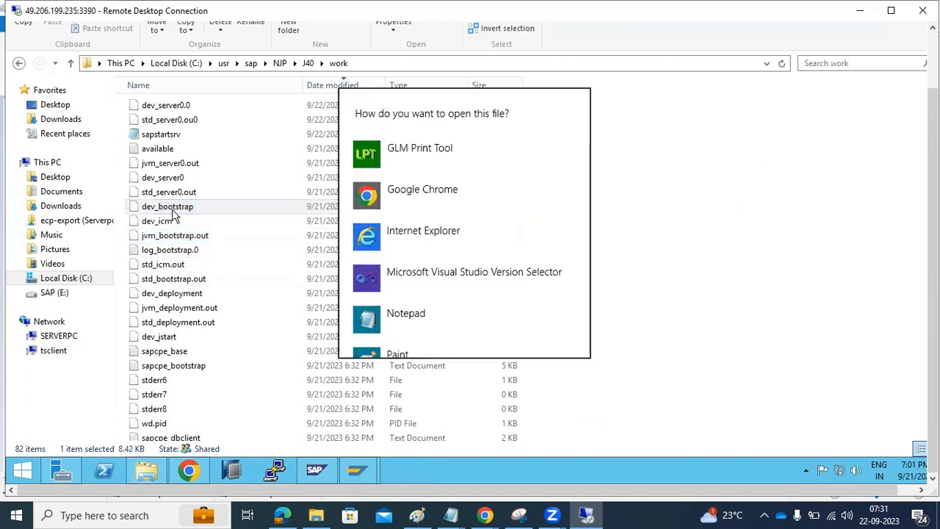
{"action": "left_click", "coordinate": [367, 316]}
{"action": "scroll", "coordinate": [456, 376], "scroll_direction": "down", "scroll_amount": 5}
{"action": "scroll", "coordinate": [457, 377], "scroll_direction": "down", "scroll_amount": 20}
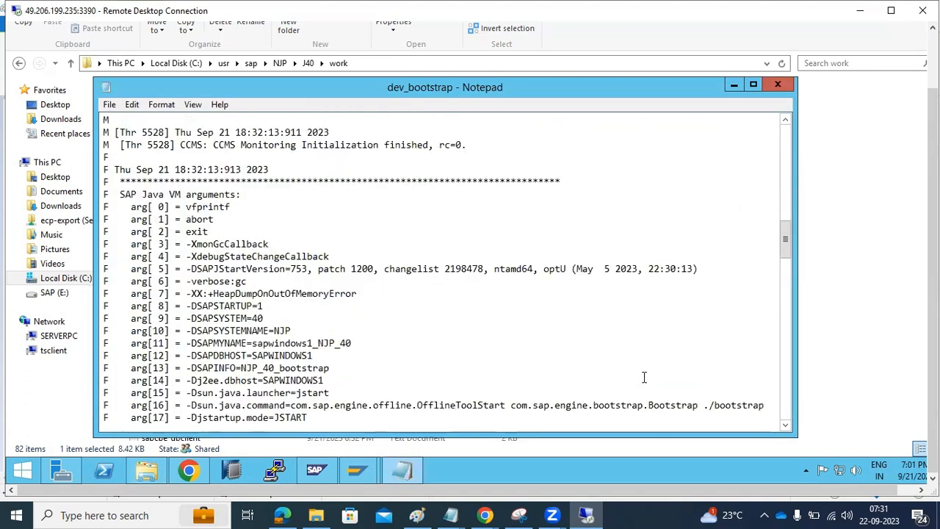
{"action": "scroll", "coordinate": [648, 377], "scroll_direction": "down", "scroll_amount": 12}
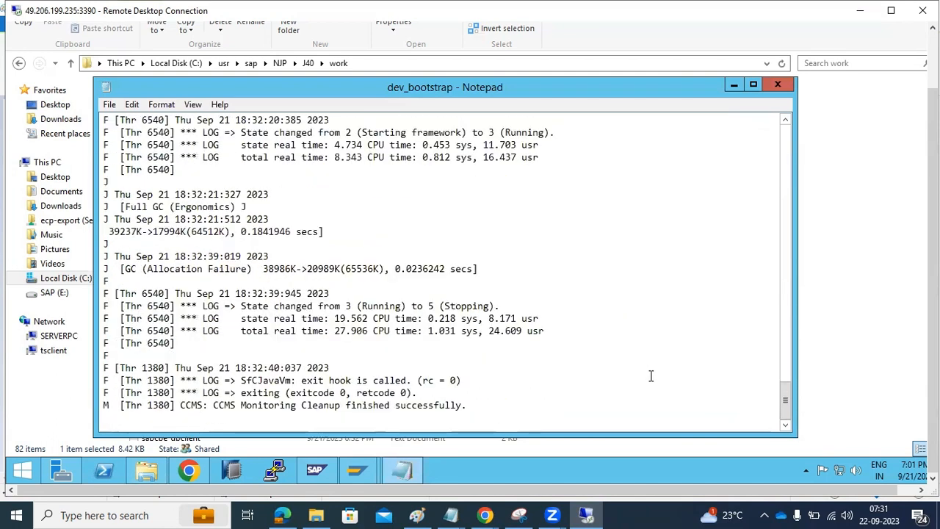
{"action": "scroll", "coordinate": [464, 383], "scroll_direction": "up", "scroll_amount": 15}
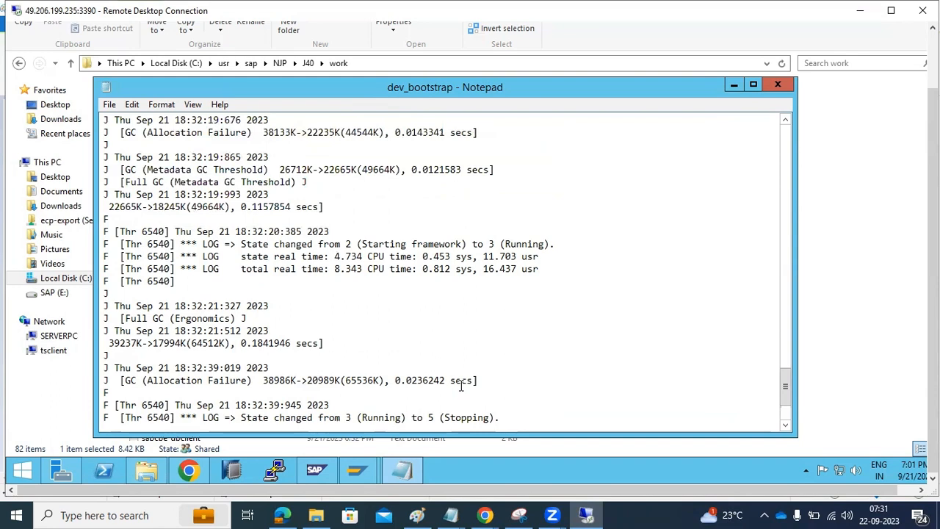
{"action": "scroll", "coordinate": [464, 383], "scroll_direction": "up", "scroll_amount": 3}
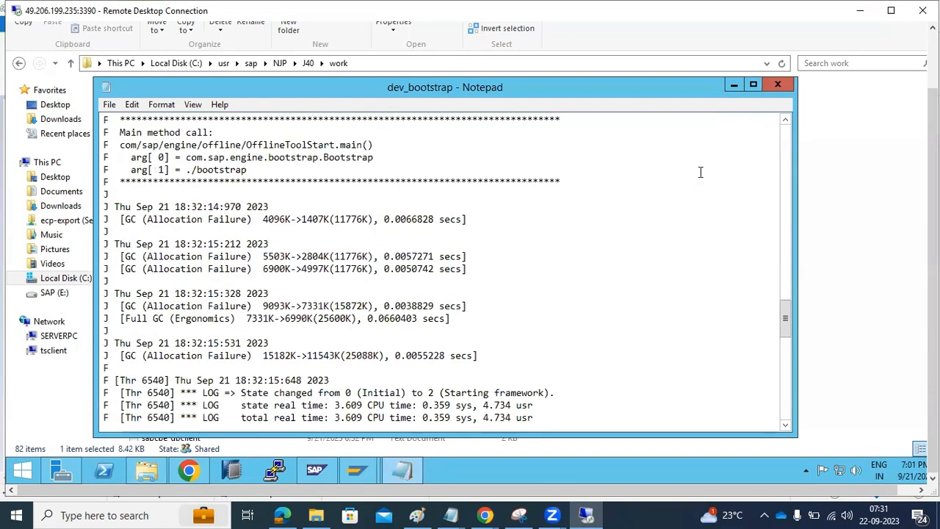
{"action": "left_click", "coordinate": [777, 87]}
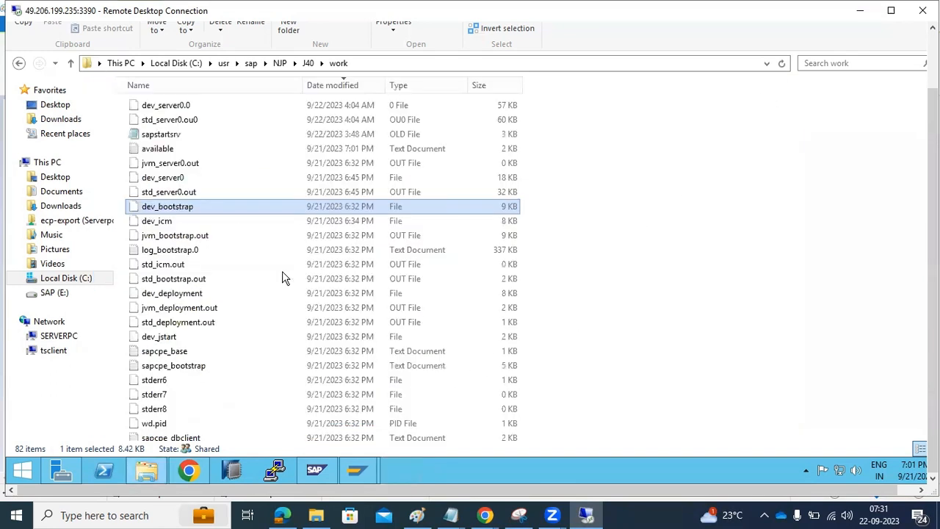
Step: Read log_bootstrap.0's synchronized file paths in Notepad, then close it and return to J40
{"action": "double_click", "coordinate": [160, 250]}
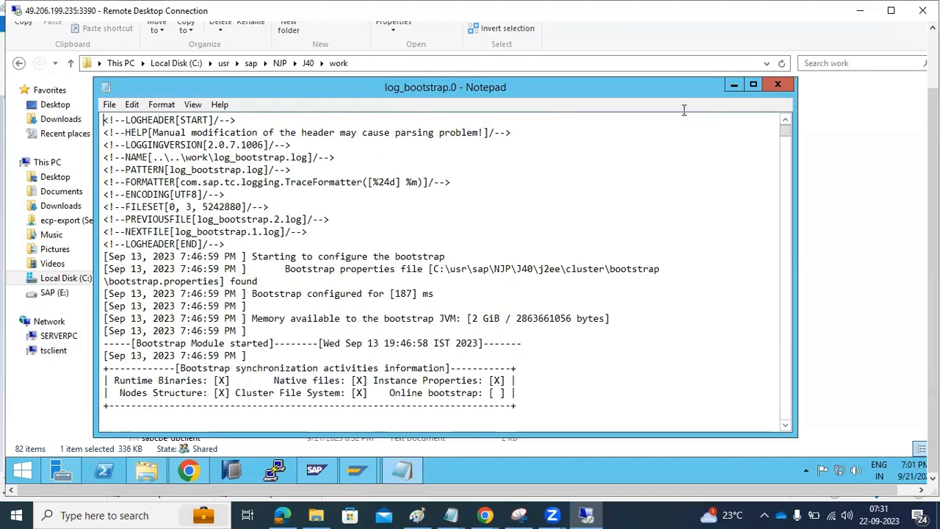
{"action": "left_click_drag", "start_coordinate": [786, 139], "coordinate": [785, 416]}
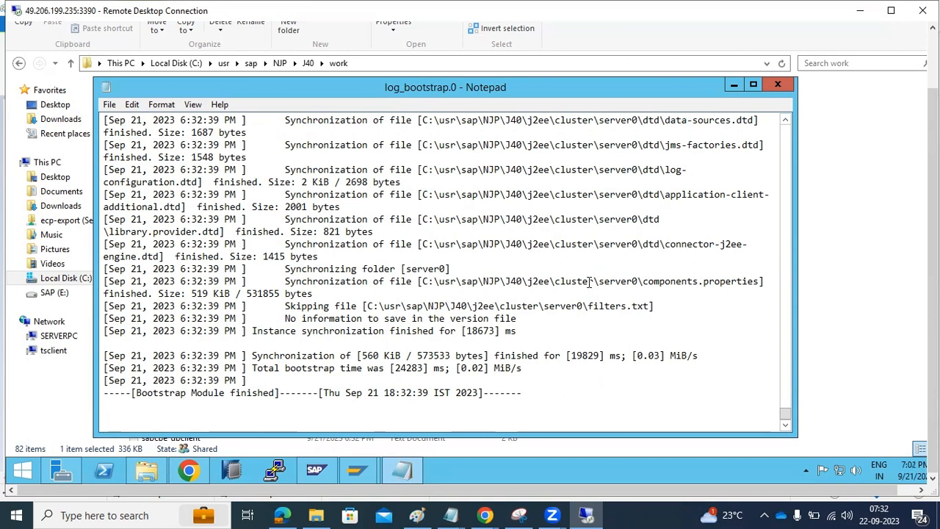
{"action": "scroll", "coordinate": [590, 281], "scroll_direction": "up", "scroll_amount": 8}
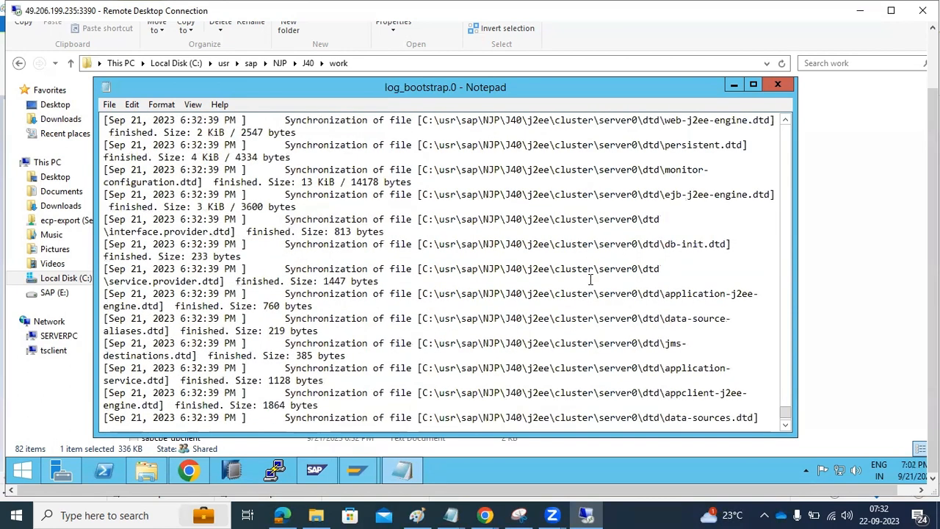
{"action": "left_click_drag", "start_coordinate": [516, 219], "coordinate": [643, 219]}
{"action": "left_click_drag", "start_coordinate": [441, 243], "coordinate": [580, 244]}
{"action": "left_click_drag", "start_coordinate": [506, 269], "coordinate": [555, 294]}
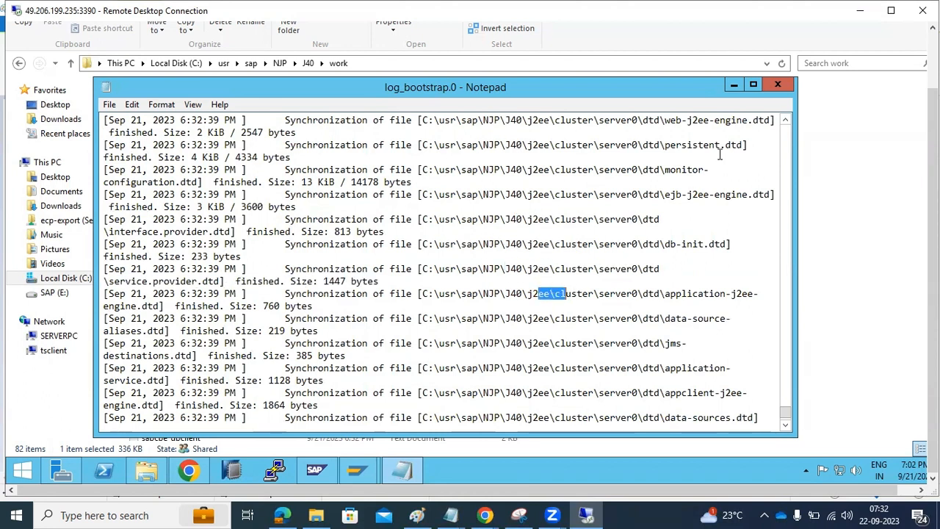
{"action": "left_click", "coordinate": [779, 86]}
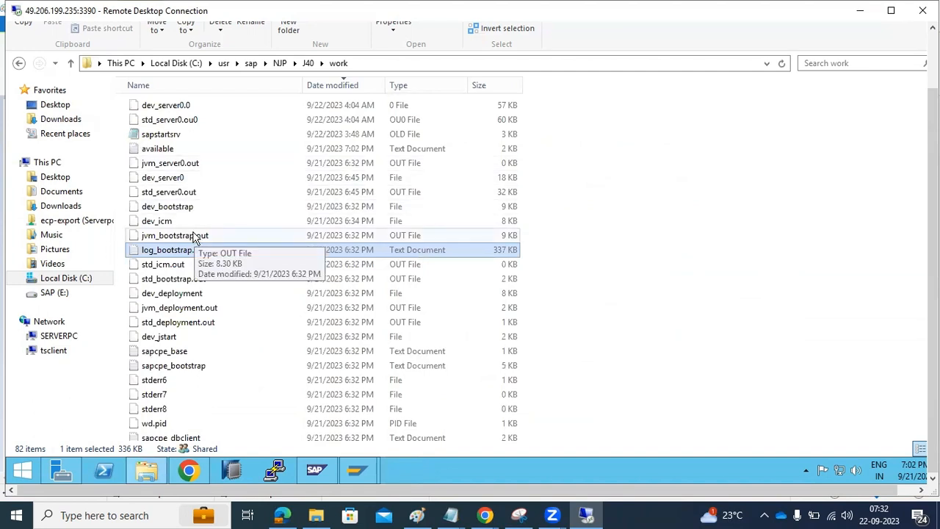
{"action": "left_click", "coordinate": [309, 64]}
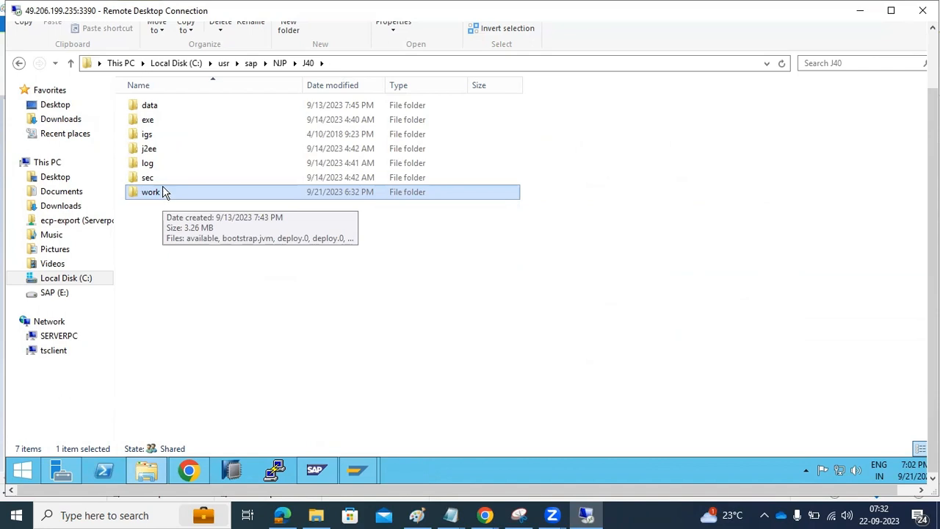
Step: Browse j2ee > cluster > apps > sap.com and open the tc~fp~db application folder
{"action": "left_click", "coordinate": [152, 151]}
{"action": "double_click", "coordinate": [152, 150]}
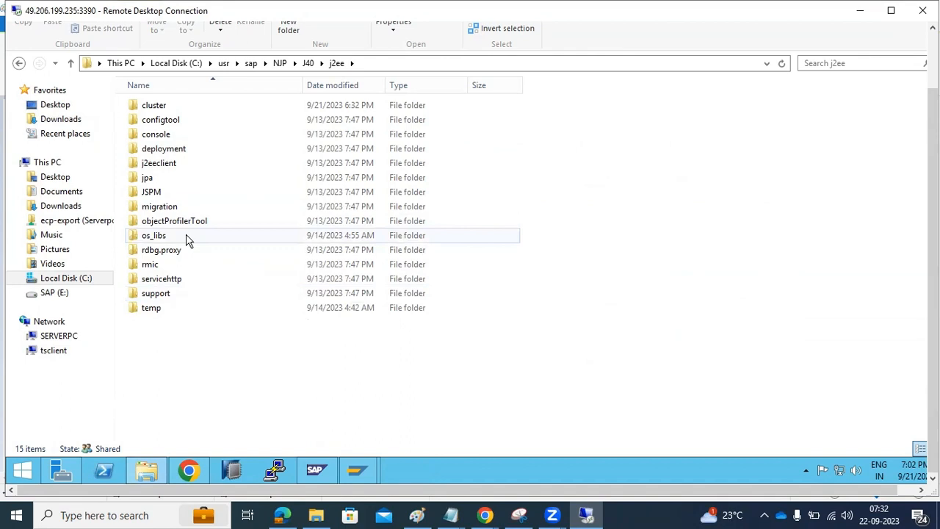
{"action": "mouse_move", "coordinate": [186, 240]}
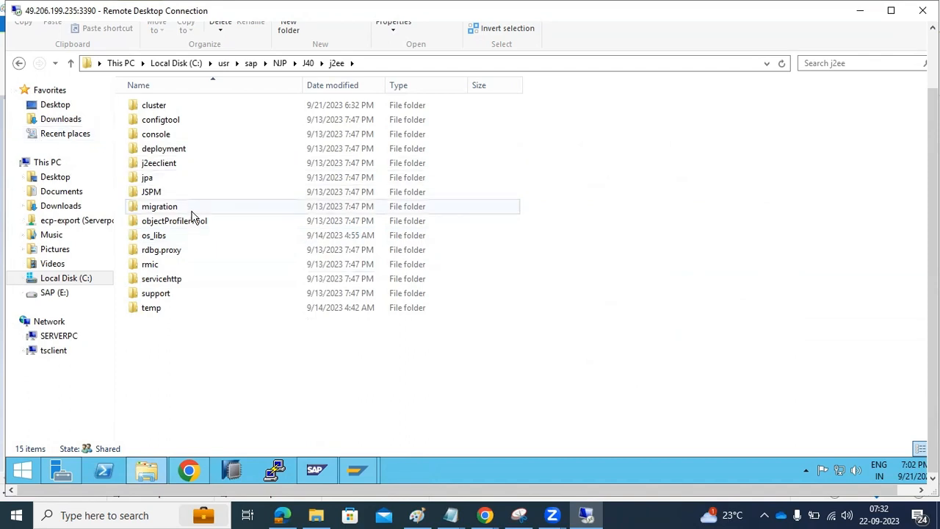
{"action": "double_click", "coordinate": [159, 109]}
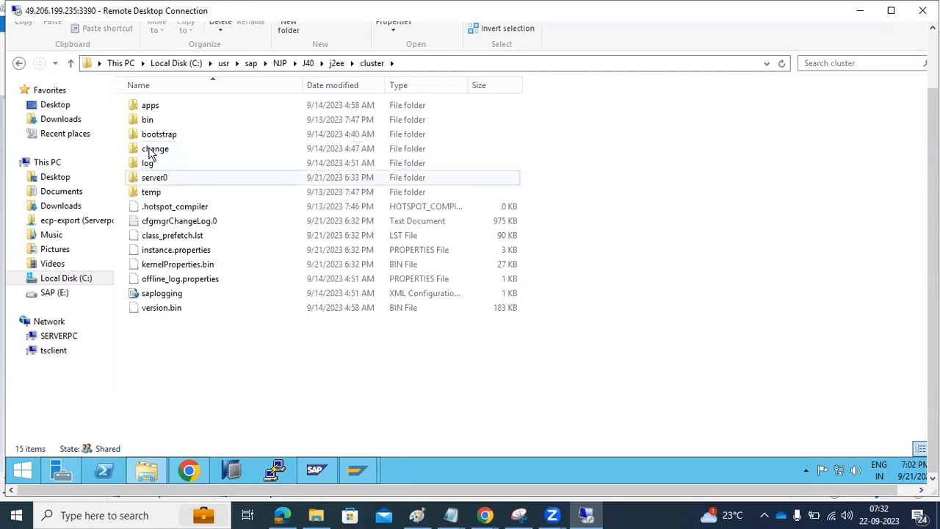
{"action": "double_click", "coordinate": [150, 108]}
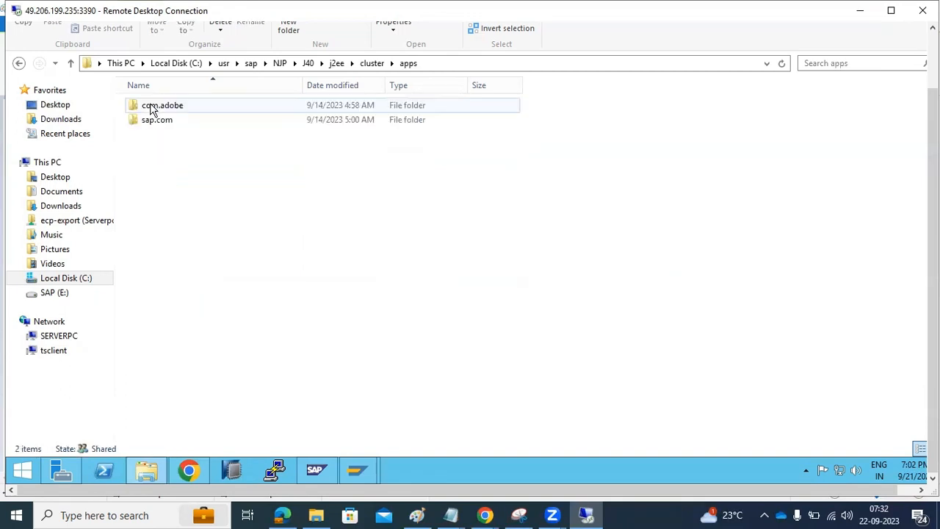
{"action": "left_click", "coordinate": [151, 122]}
{"action": "double_click", "coordinate": [151, 122]}
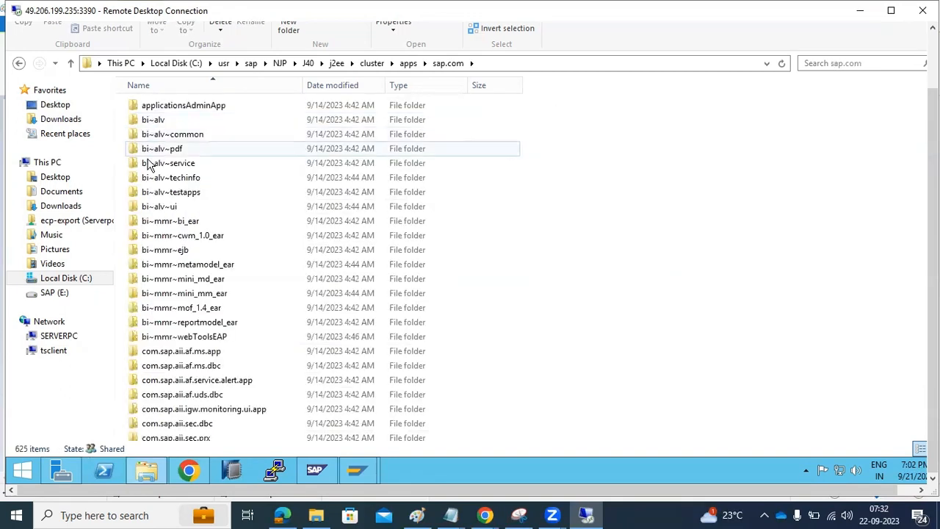
{"action": "scroll", "coordinate": [179, 162], "scroll_direction": "down", "scroll_amount": 8}
{"action": "scroll", "coordinate": [168, 394], "scroll_direction": "down", "scroll_amount": 20}
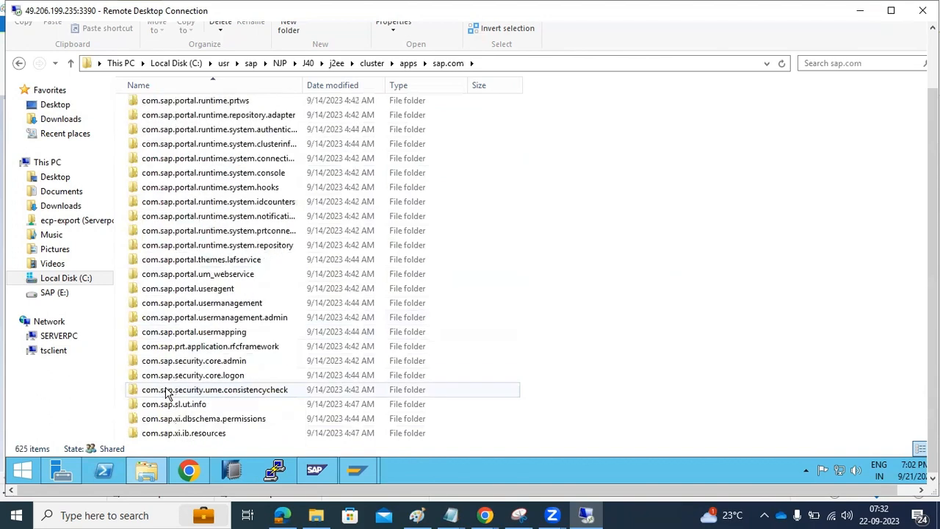
{"action": "scroll", "coordinate": [168, 395], "scroll_direction": "down", "scroll_amount": 20}
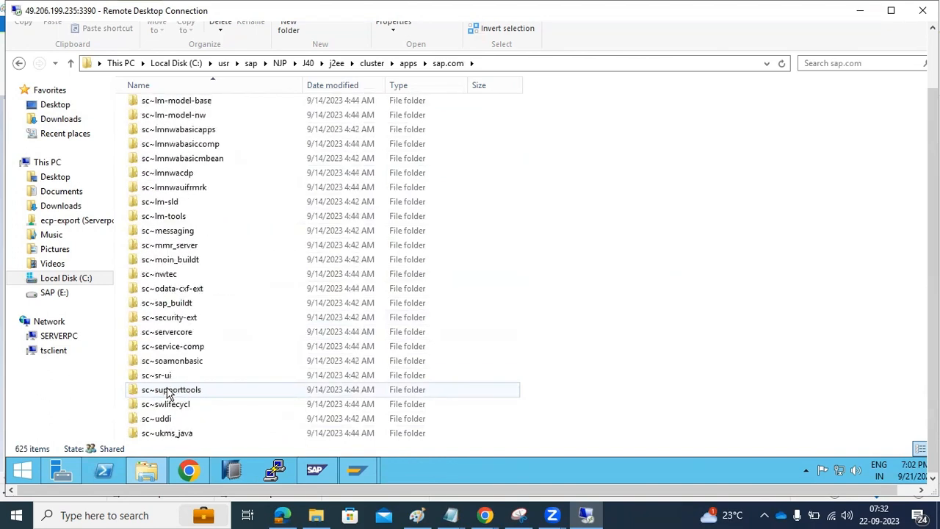
{"action": "scroll", "coordinate": [167, 394], "scroll_direction": "down", "scroll_amount": 20}
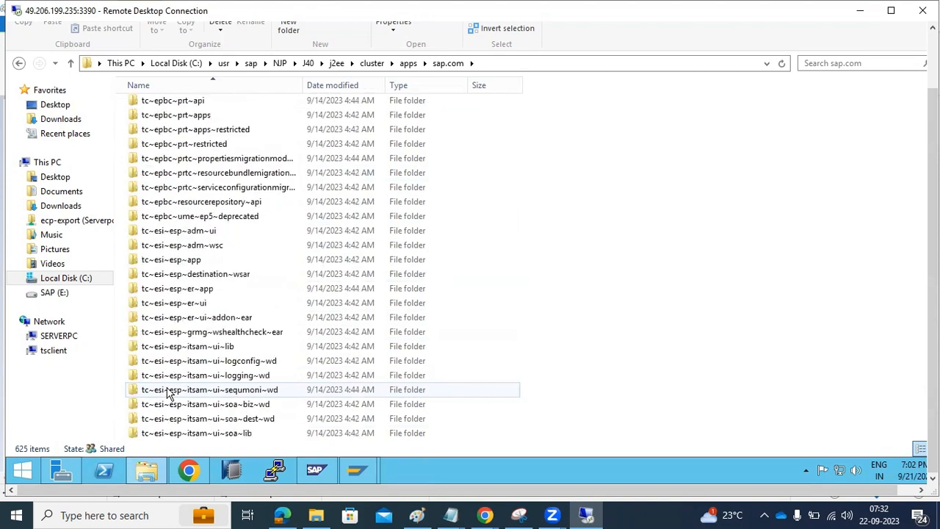
{"action": "scroll", "coordinate": [168, 395], "scroll_direction": "down", "scroll_amount": 5}
{"action": "double_click", "coordinate": [171, 202]}
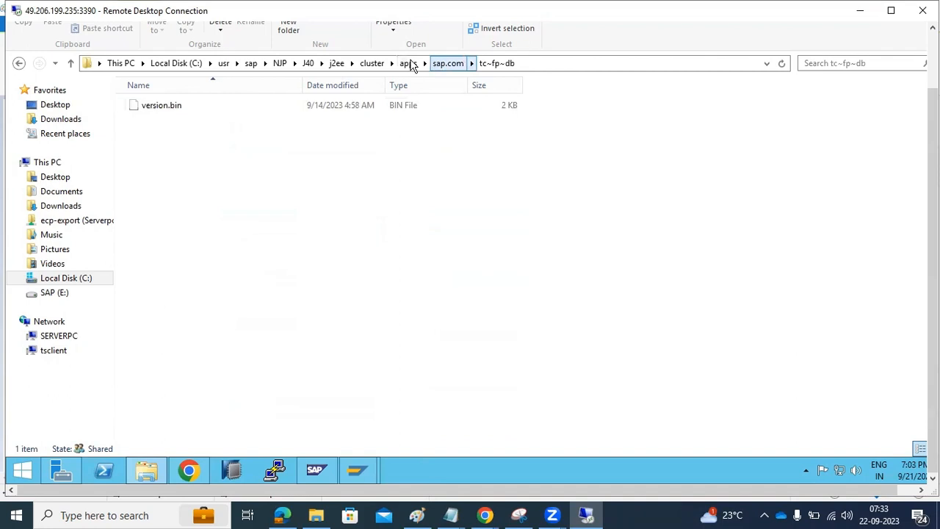
Step: Check the cluster's bin folder, then go back to j2ee and reopen cluster
{"action": "left_click", "coordinate": [372, 64]}
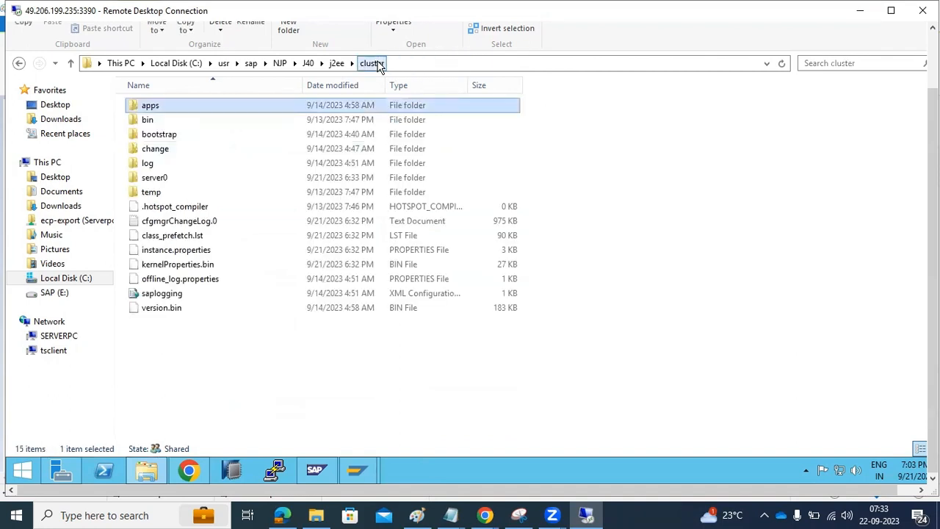
{"action": "double_click", "coordinate": [149, 120]}
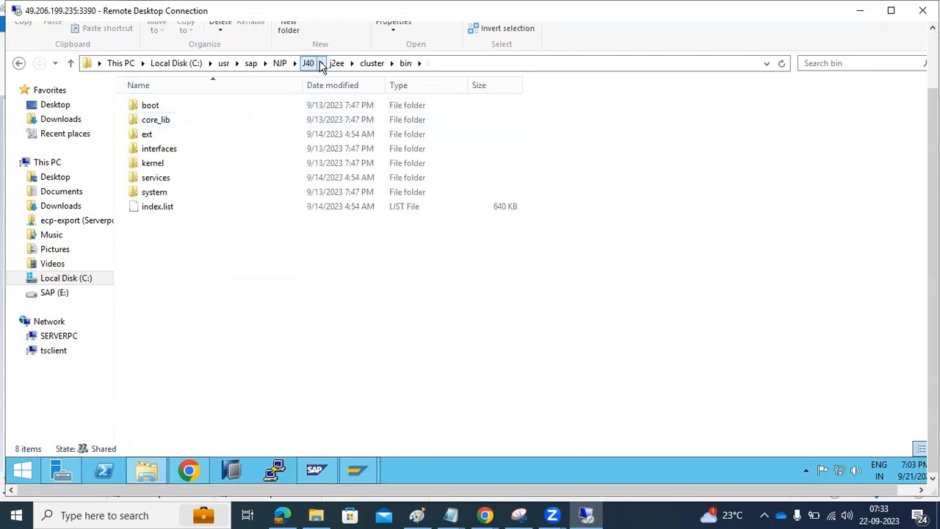
{"action": "left_click", "coordinate": [369, 64]}
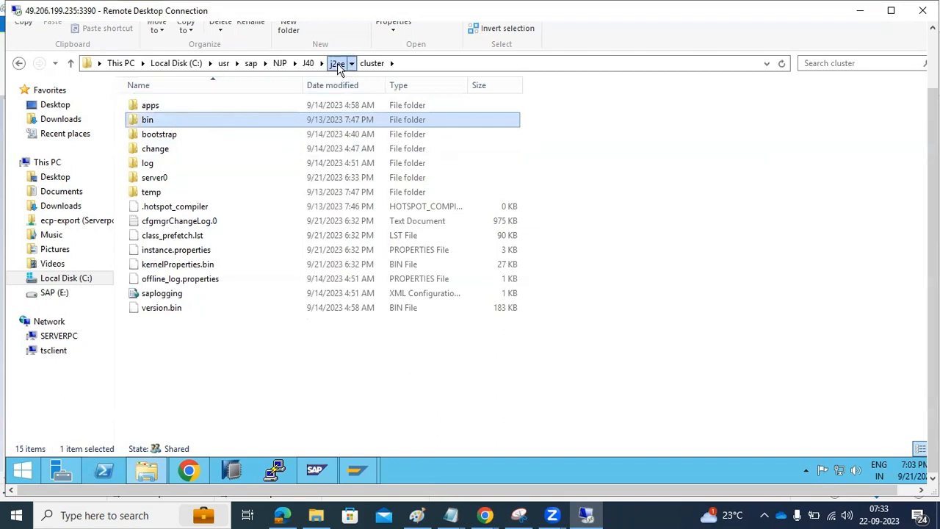
{"action": "left_click", "coordinate": [337, 65]}
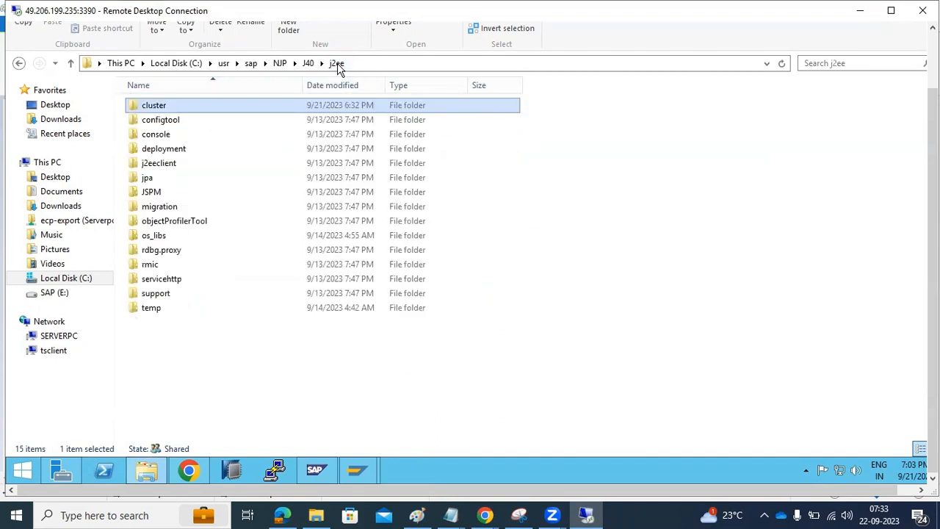
{"action": "double_click", "coordinate": [154, 109]}
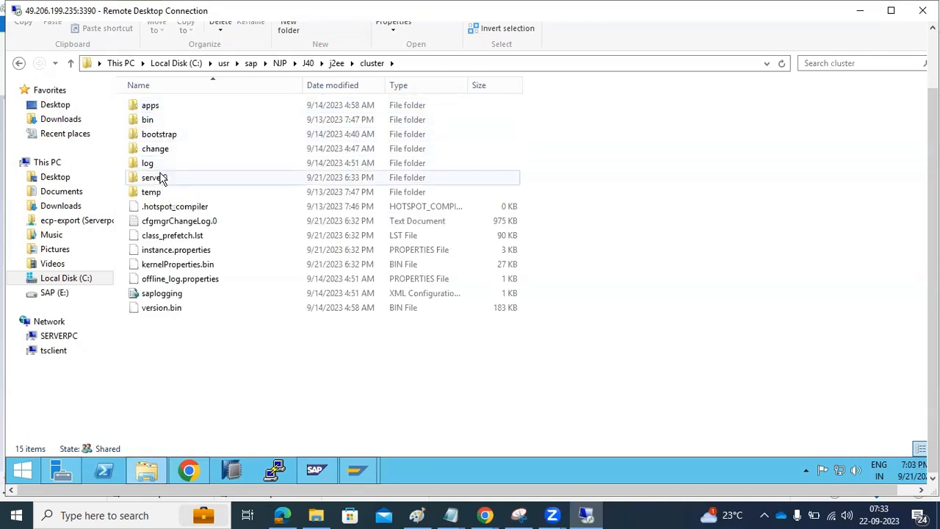
{"action": "double_click", "coordinate": [157, 252]}
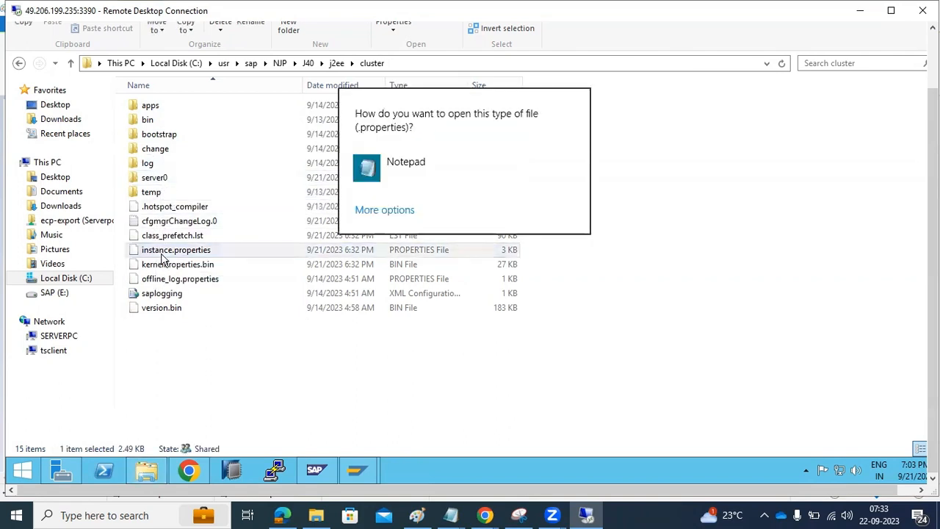
{"action": "left_click", "coordinate": [403, 173]}
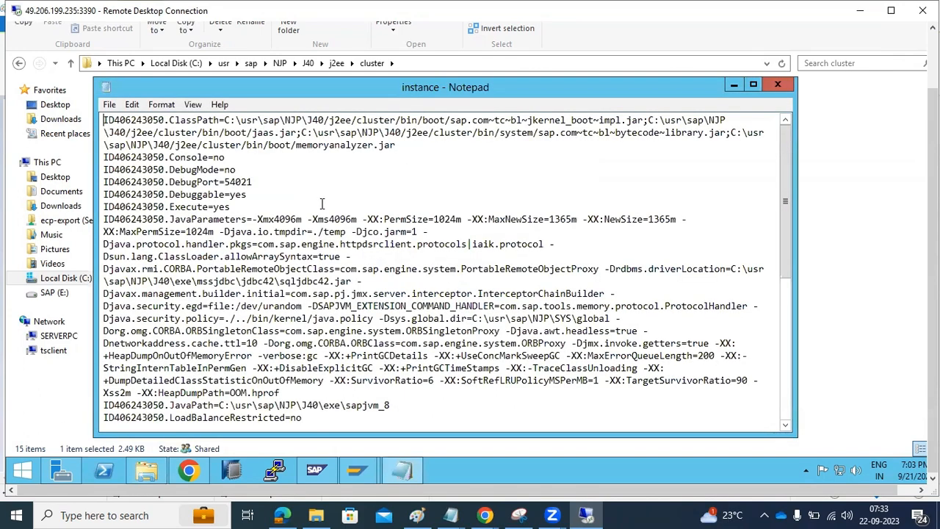
{"action": "scroll", "coordinate": [303, 235], "scroll_direction": "down", "scroll_amount": 8}
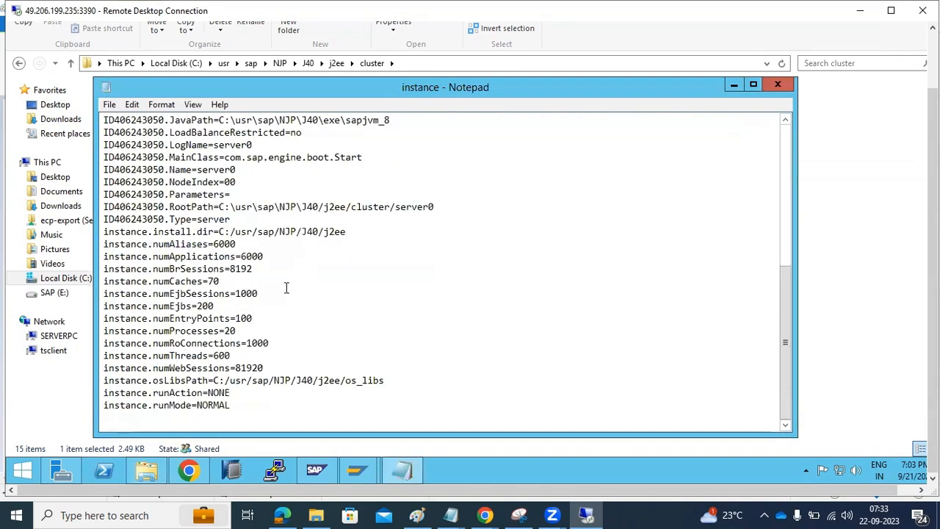
{"action": "scroll", "coordinate": [233, 406], "scroll_direction": "up", "scroll_amount": 8}
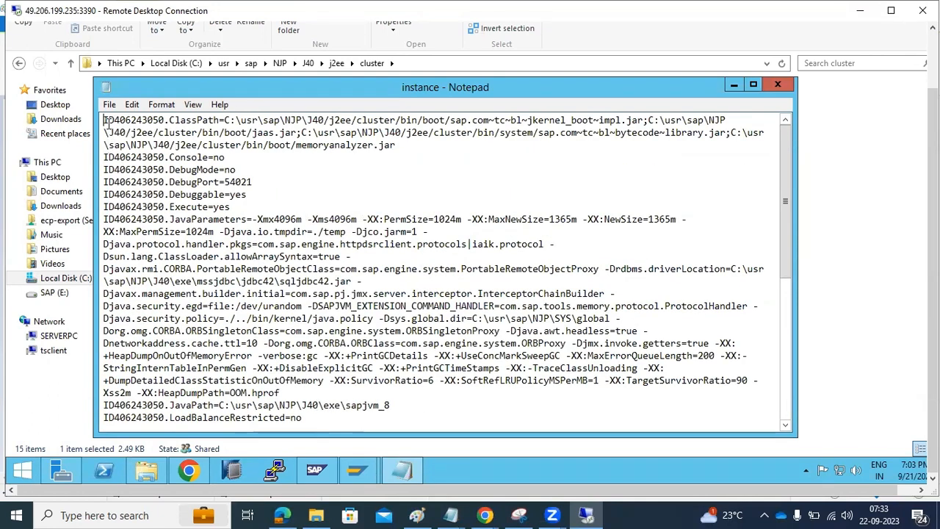
{"action": "left_click_drag", "start_coordinate": [108, 123], "coordinate": [166, 124]}
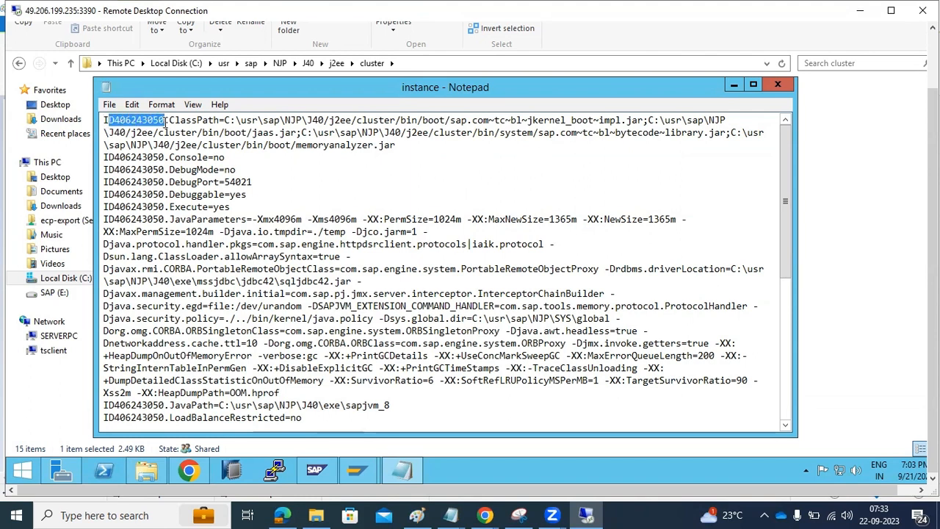
{"action": "left_click", "coordinate": [147, 122]}
{"action": "double_click", "coordinate": [147, 122]}
{"action": "left_click", "coordinate": [147, 121]}
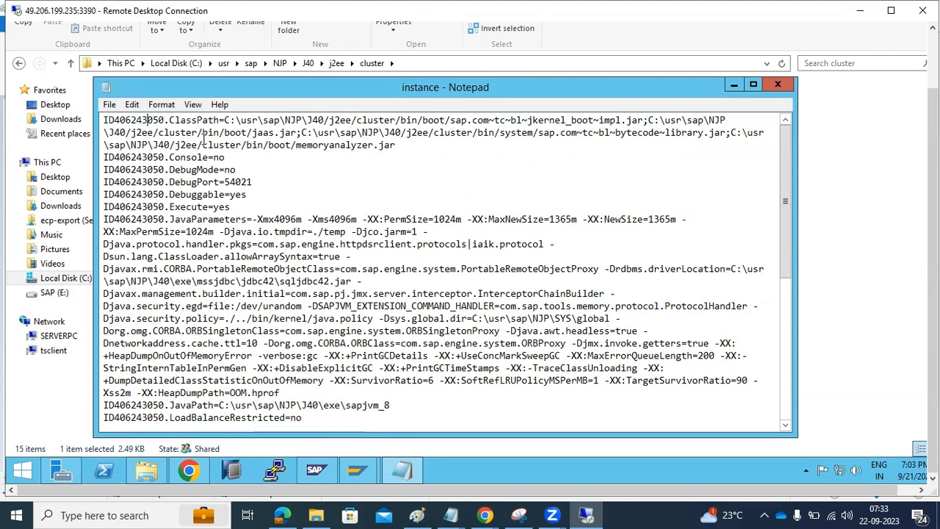
{"action": "scroll", "coordinate": [271, 294], "scroll_direction": "down", "scroll_amount": 8}
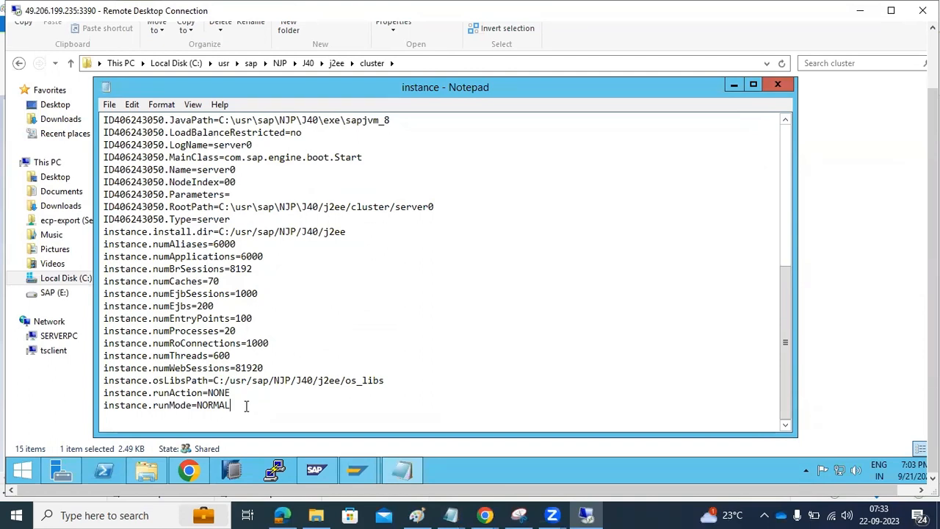
{"action": "left_click_drag", "start_coordinate": [246, 406], "coordinate": [224, 380]}
{"action": "scroll", "coordinate": [369, 314], "scroll_direction": "up", "scroll_amount": 8}
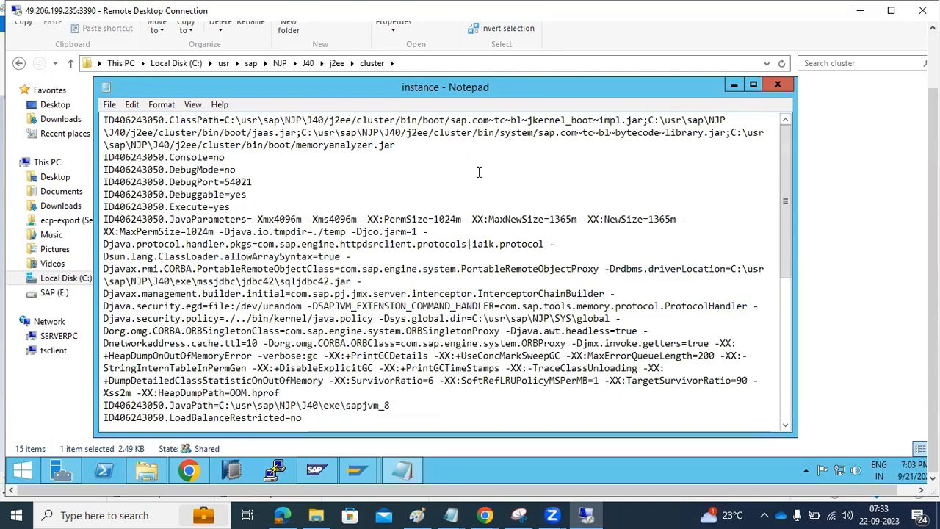
{"action": "left_click_drag", "start_coordinate": [170, 120], "coordinate": [312, 441]}
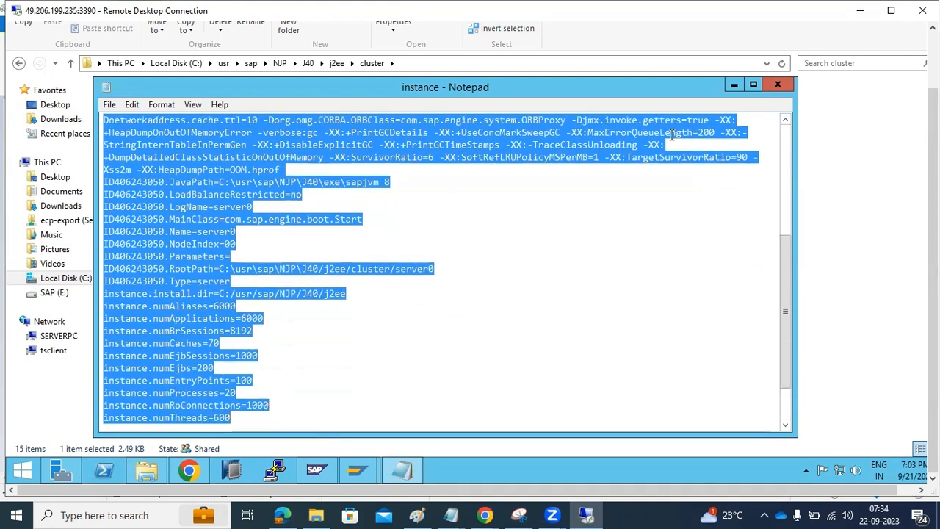
{"action": "left_click", "coordinate": [778, 84]}
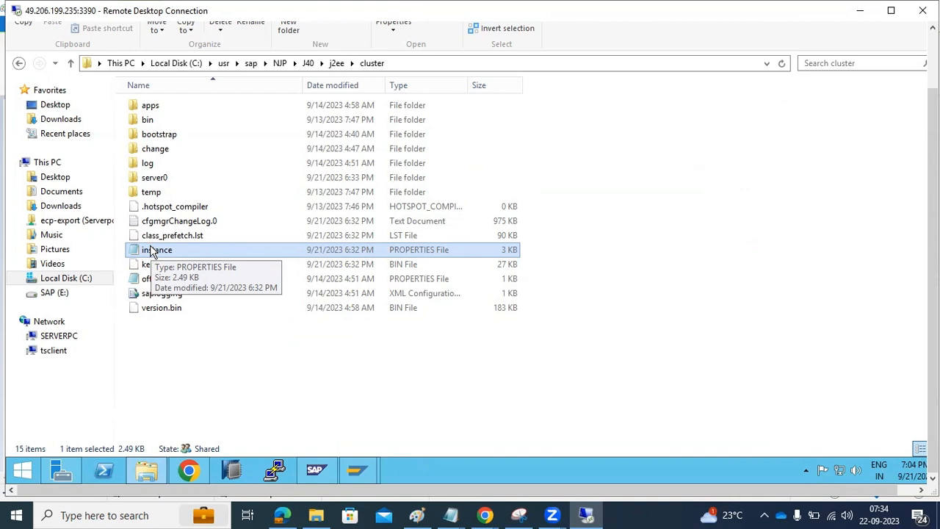
Step: Open server0 and its log folder containing the applications and defaultTrace logs
{"action": "double_click", "coordinate": [144, 182]}
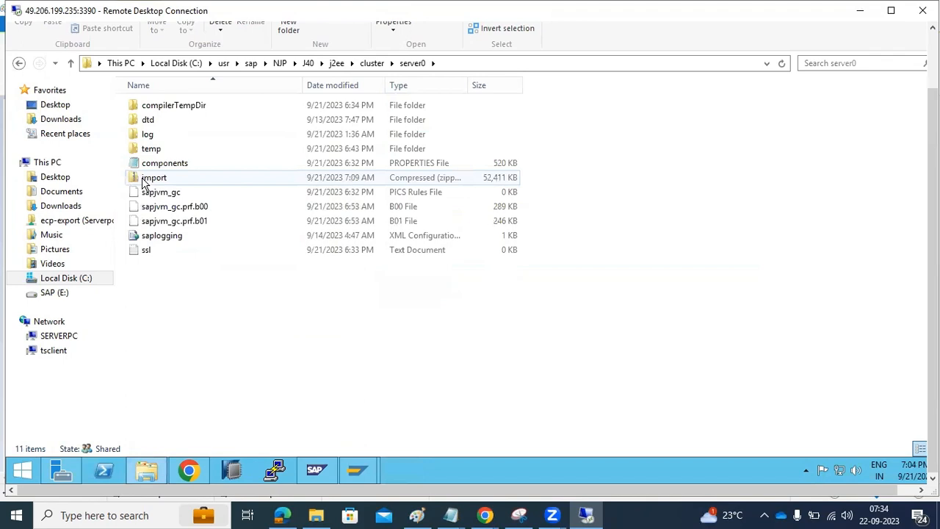
{"action": "double_click", "coordinate": [150, 135]}
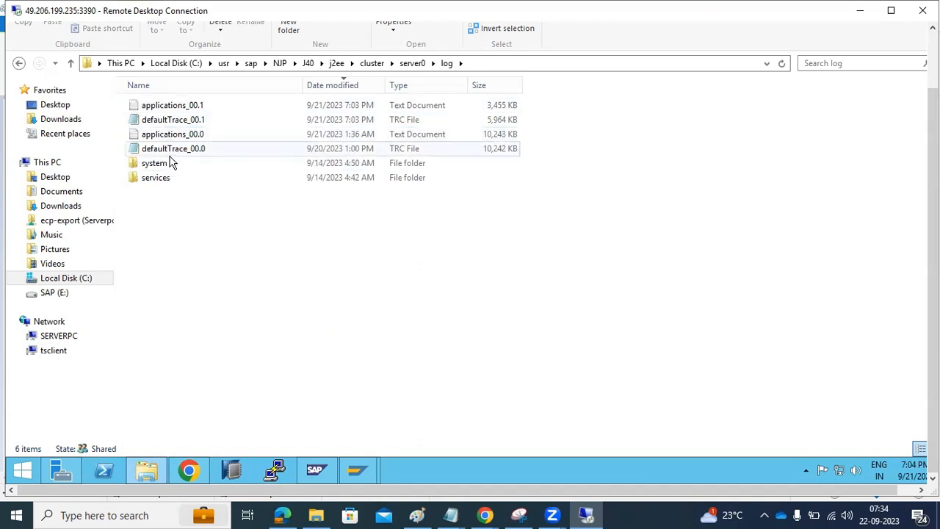
{"action": "left_click", "coordinate": [416, 515]}
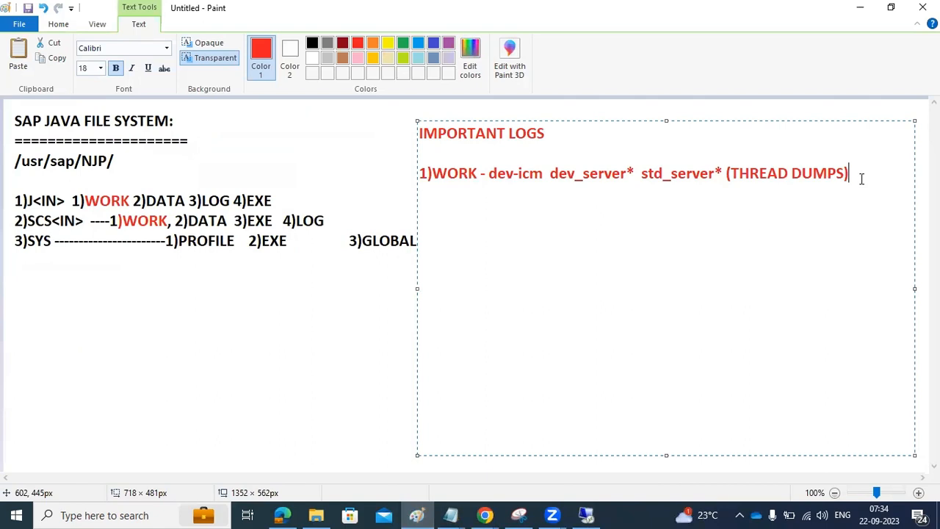
Step: Write '2)j2ee/cluster/server0/log --default trace files(d' under the WORK line
{"action": "type", "text": "2)j2ee/cl"}
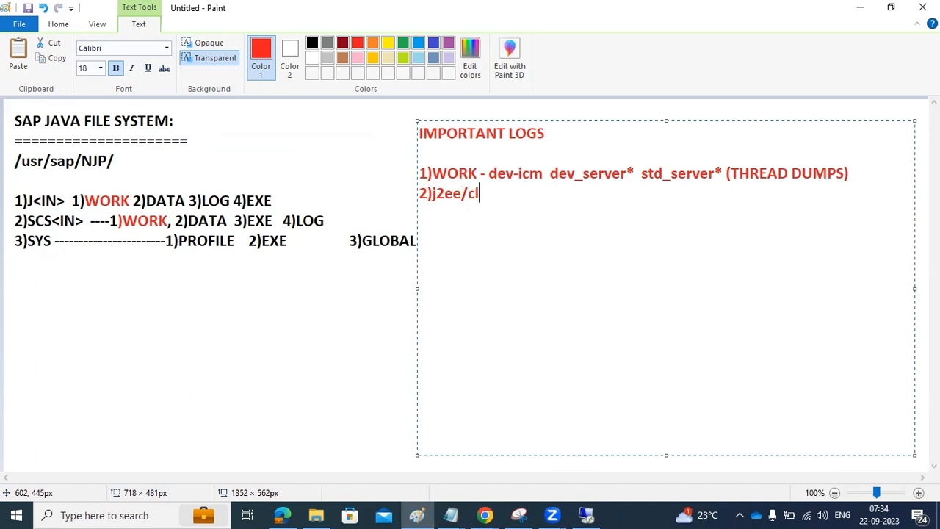
{"action": "type", "text": "uster/se"}
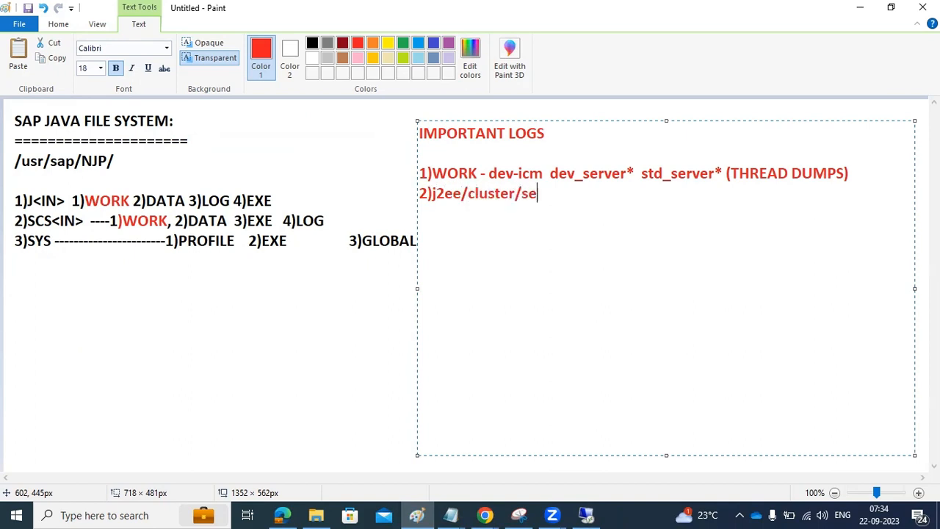
{"action": "type", "text": "rver0/log --def"}
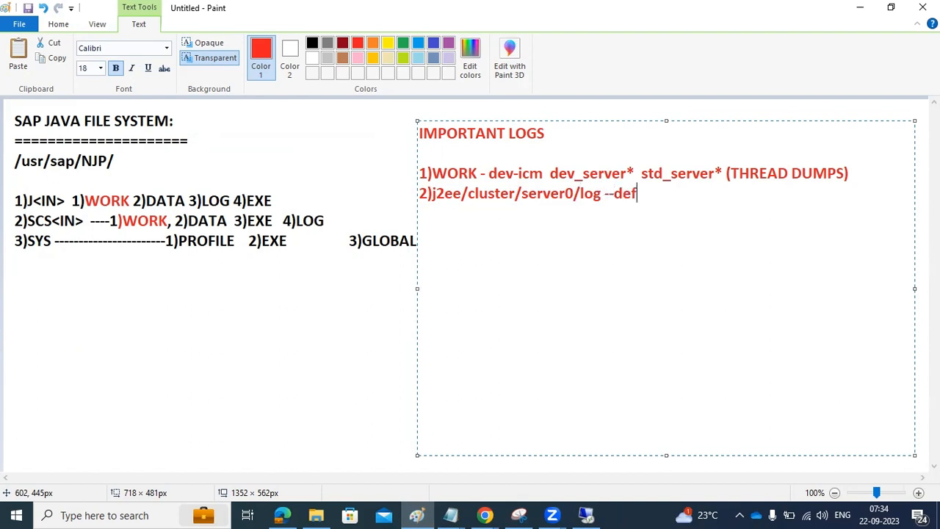
{"action": "type", "text": "ault trace files"}
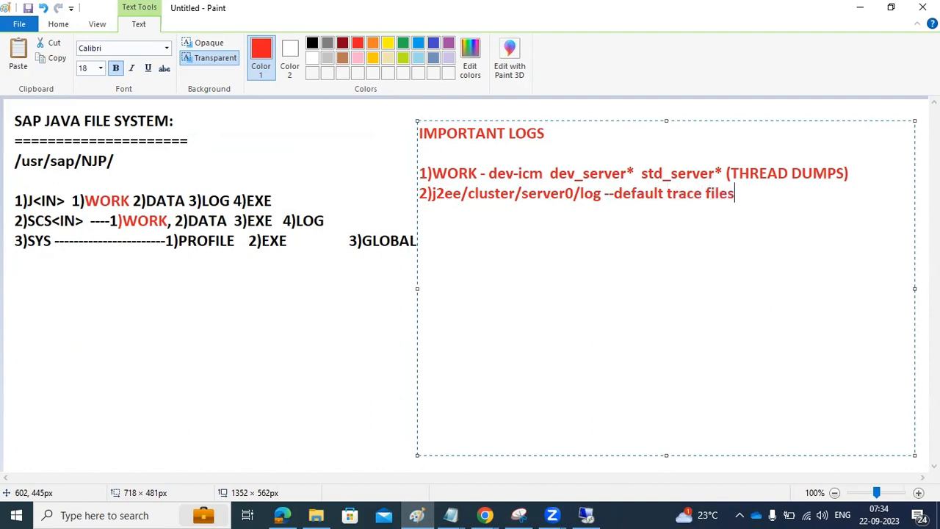
{"action": "type", "text": "("}
{"action": "type", "text": "d"}
Step: Sort the server0 log folder newest-first by date modified and open defaultTrace_00.1 in Notepad
{"action": "key", "text": "alt+Tab"}
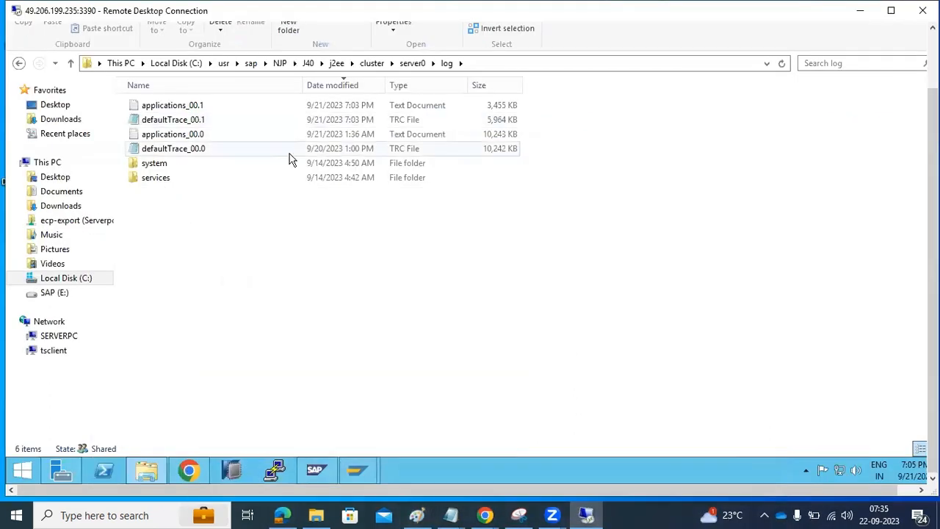
{"action": "left_click", "coordinate": [329, 85]}
{"action": "left_click", "coordinate": [329, 85]}
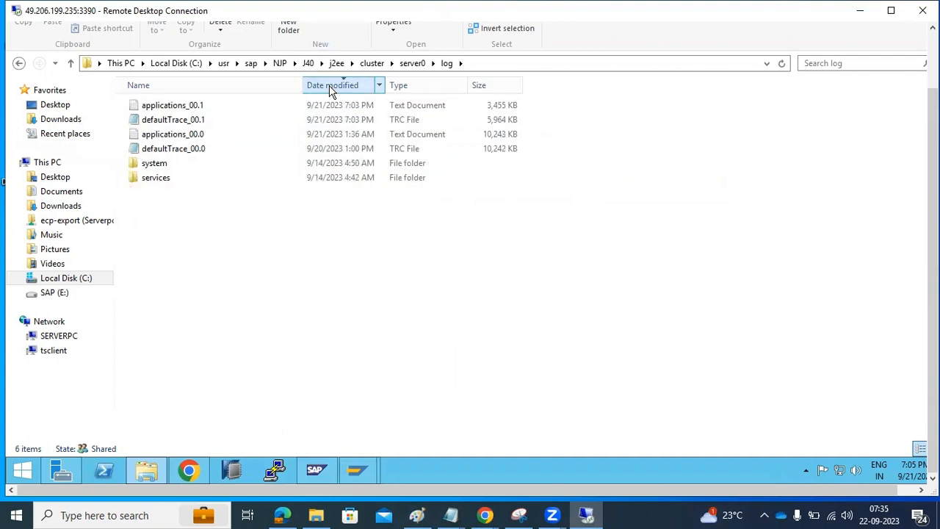
{"action": "double_click", "coordinate": [206, 119]}
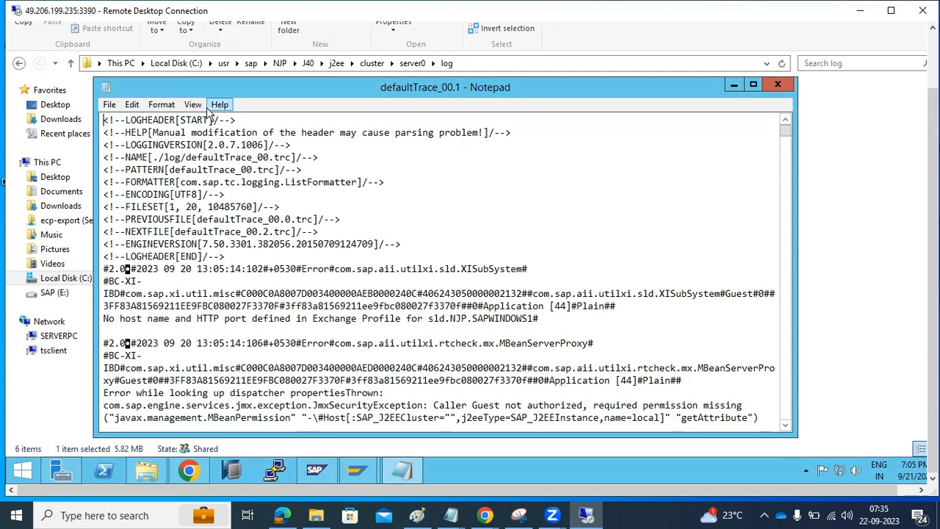
{"action": "left_click", "coordinate": [449, 513]}
Step: Highlight the WORK and j2ee/cluster/server0/log notes in Paint, then return to the remote trace log
{"action": "left_click", "coordinate": [417, 515]}
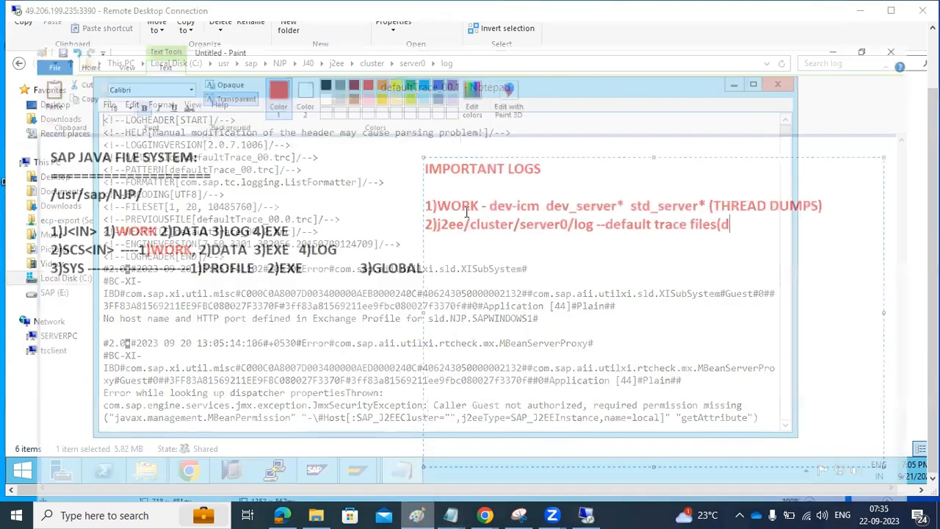
{"action": "left_click_drag", "start_coordinate": [457, 170], "coordinate": [808, 176]}
{"action": "left_click_drag", "start_coordinate": [491, 189], "coordinate": [757, 196]}
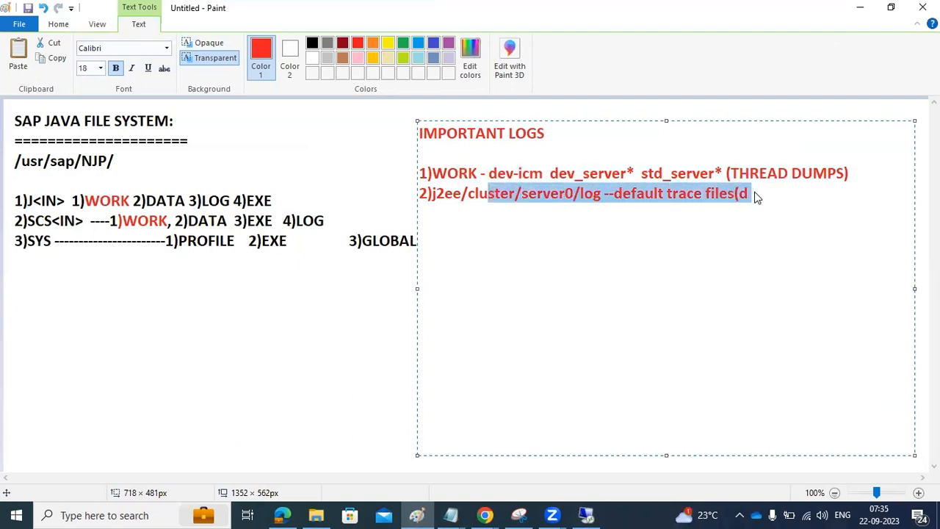
{"action": "left_click", "coordinate": [496, 194]}
{"action": "left_click_drag", "start_coordinate": [605, 197], "coordinate": [425, 194]}
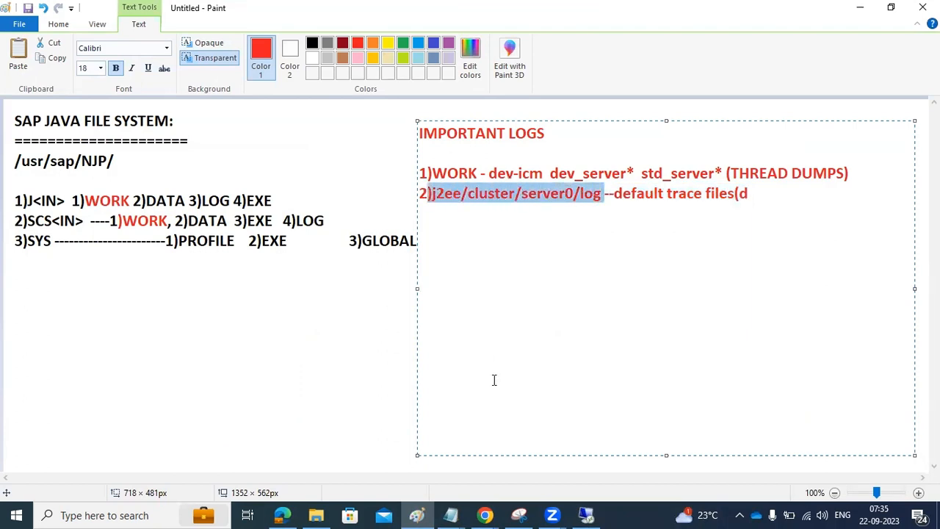
{"action": "left_click", "coordinate": [586, 515]}
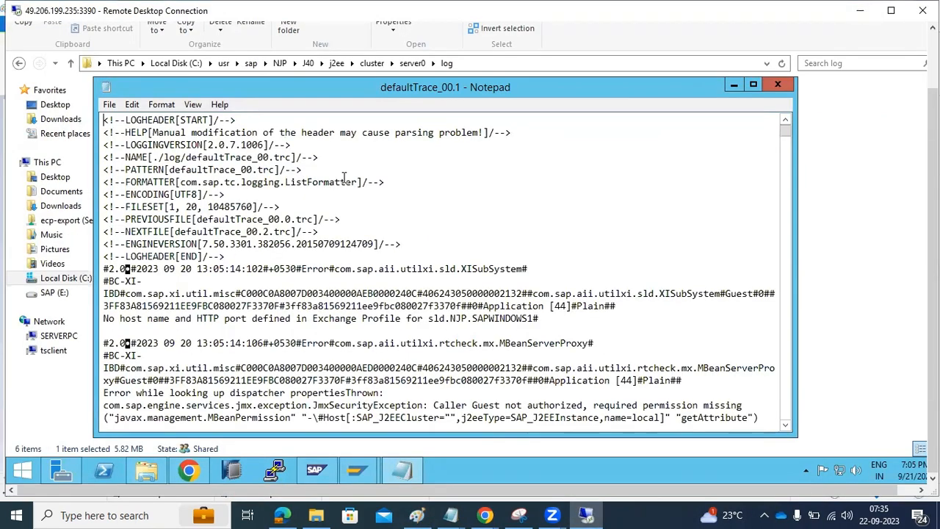
Step: Scroll through defaultTrace_00.1 and mark an error entry's stack trace lines
{"action": "scroll", "coordinate": [344, 177], "scroll_direction": "down", "scroll_amount": 10}
{"action": "left_click_drag", "start_coordinate": [785, 134], "coordinate": [776, 425]}
{"action": "scroll", "coordinate": [647, 381], "scroll_direction": "up", "scroll_amount": 1}
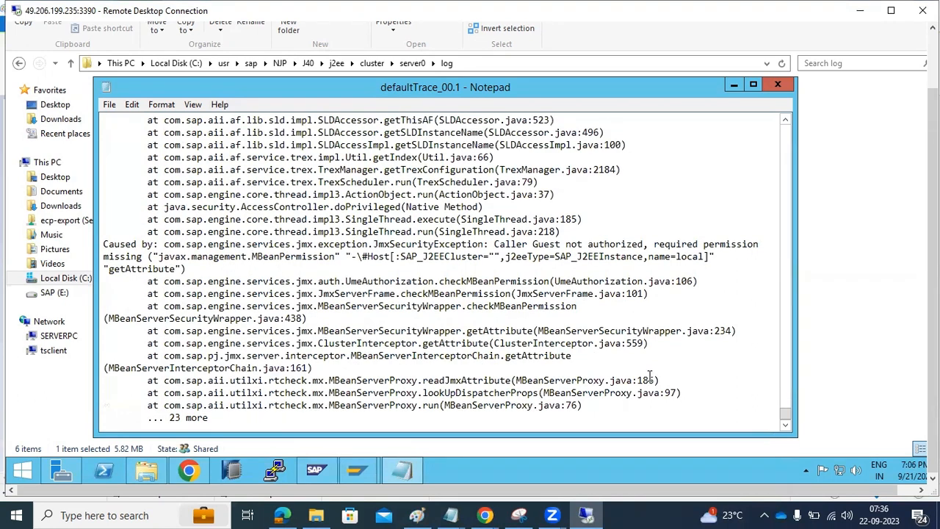
{"action": "scroll", "coordinate": [650, 376], "scroll_direction": "down", "scroll_amount": 11}
{"action": "scroll", "coordinate": [650, 376], "scroll_direction": "up", "scroll_amount": 5}
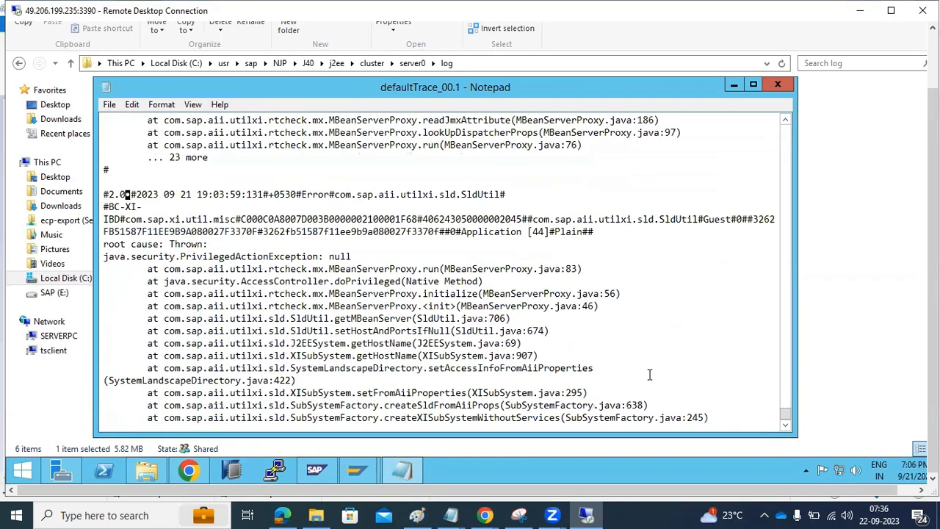
{"action": "scroll", "coordinate": [649, 375], "scroll_direction": "down", "scroll_amount": 1}
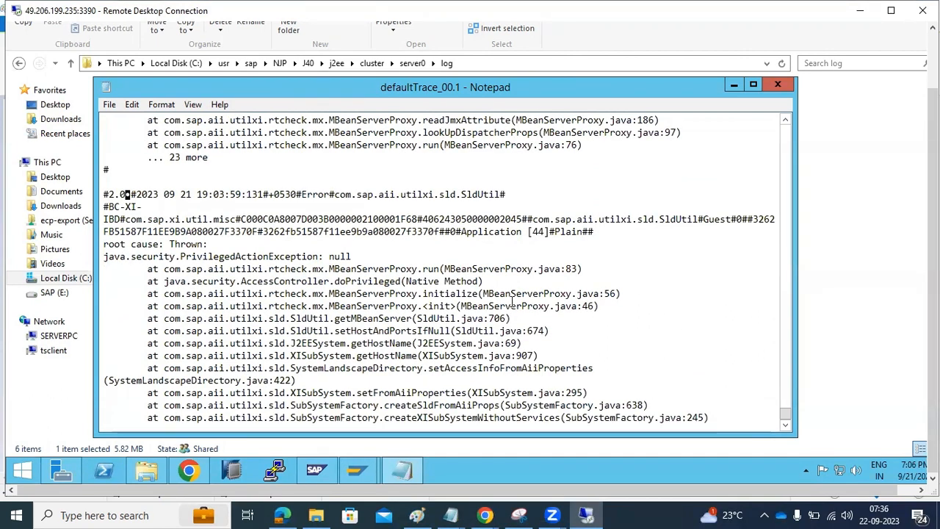
{"action": "scroll", "coordinate": [512, 303], "scroll_direction": "up", "scroll_amount": 3}
{"action": "scroll", "coordinate": [512, 303], "scroll_direction": "up", "scroll_amount": 7}
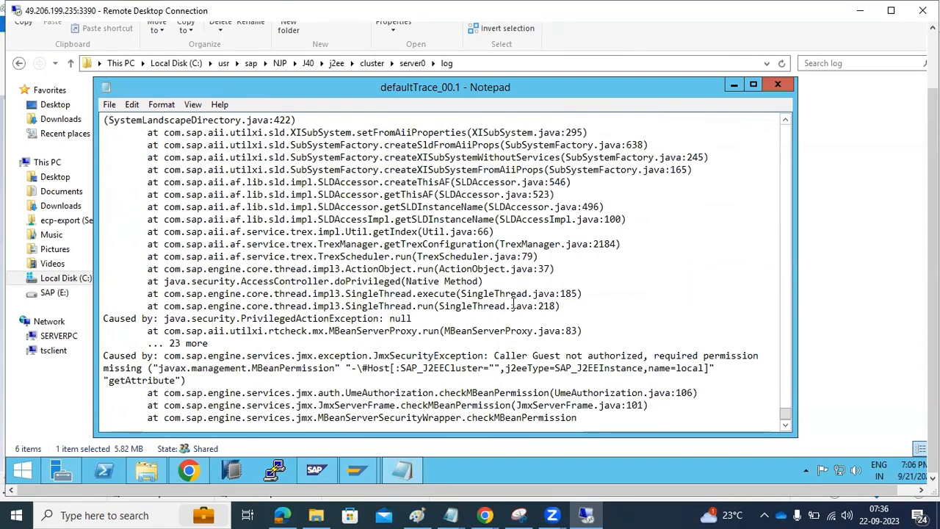
{"action": "scroll", "coordinate": [512, 305], "scroll_direction": "up", "scroll_amount": 20}
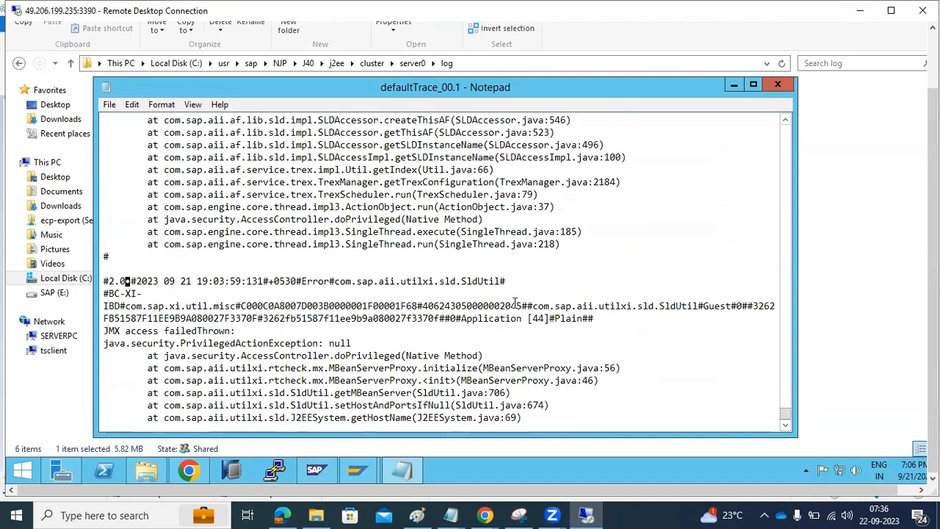
{"action": "scroll", "coordinate": [454, 312], "scroll_direction": "up", "scroll_amount": 10}
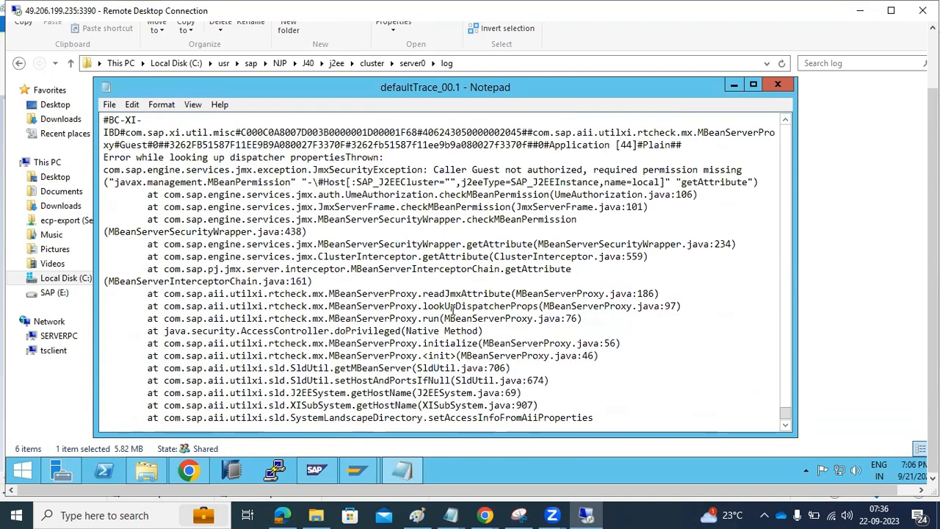
{"action": "scroll", "coordinate": [453, 311], "scroll_direction": "up", "scroll_amount": 8}
{"action": "scroll", "coordinate": [453, 312], "scroll_direction": "up", "scroll_amount": 10}
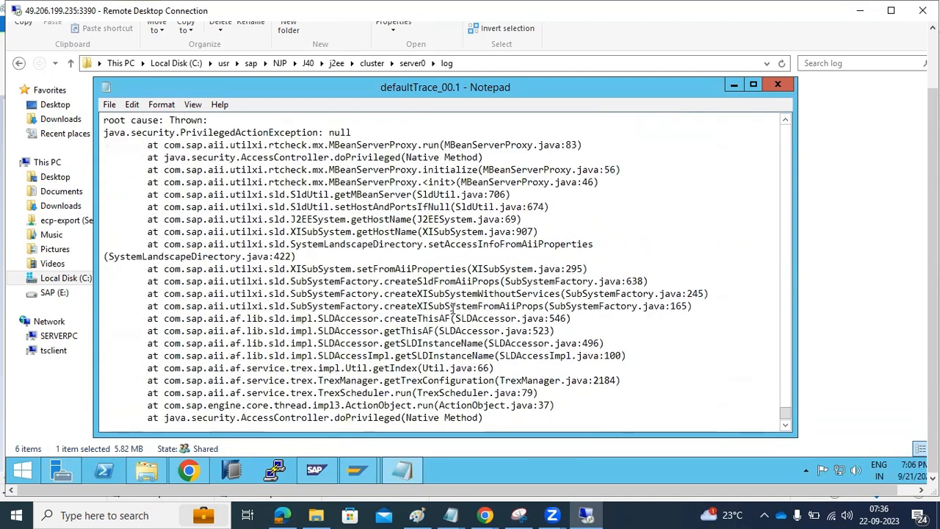
{"action": "scroll", "coordinate": [454, 312], "scroll_direction": "up", "scroll_amount": 3}
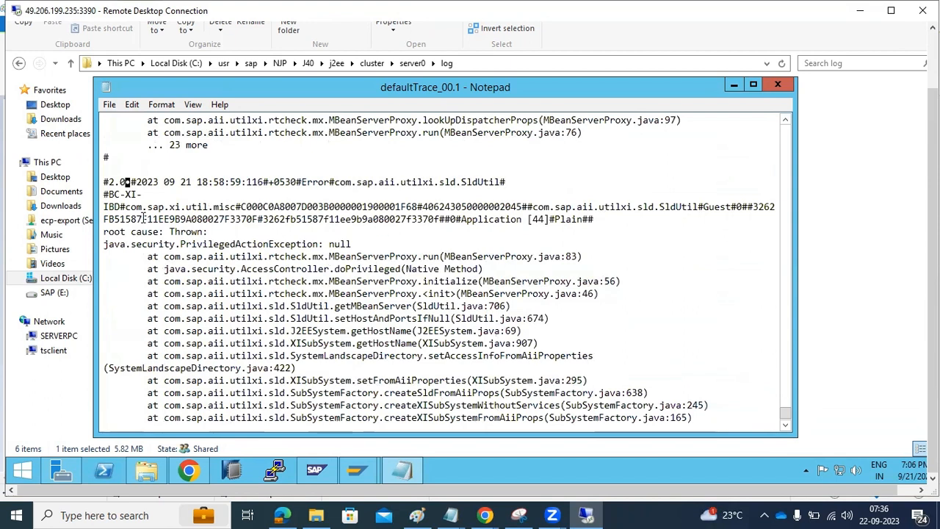
{"action": "left_click_drag", "start_coordinate": [105, 195], "coordinate": [337, 400]}
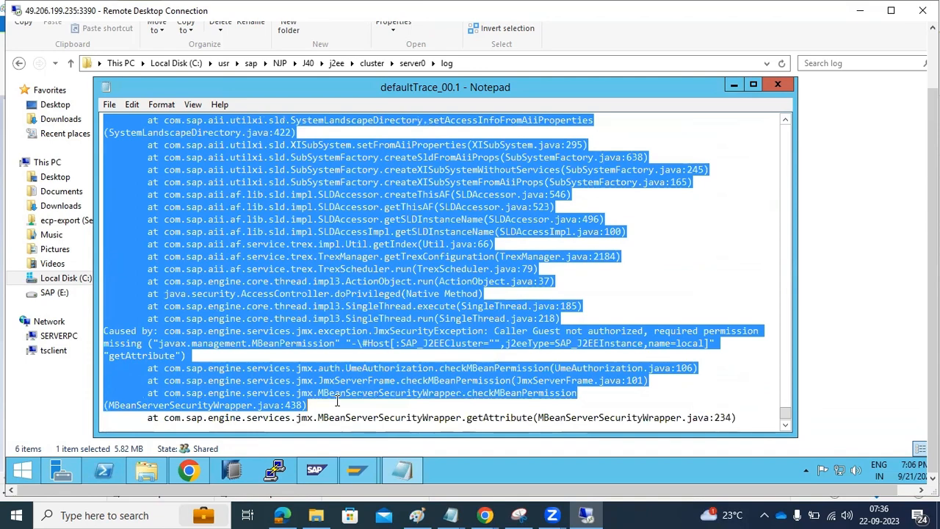
Step: Highlight the Exchange Profile error reporting no host name and HTTP port
{"action": "scroll", "coordinate": [338, 400], "scroll_direction": "up", "scroll_amount": 12}
{"action": "scroll", "coordinate": [338, 400], "scroll_direction": "up", "scroll_amount": 1}
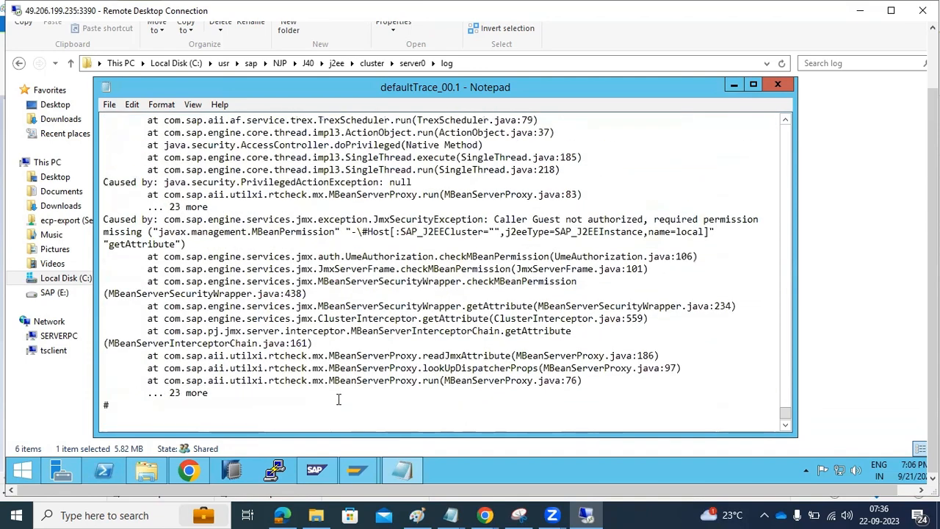
{"action": "scroll", "coordinate": [294, 312], "scroll_direction": "up", "scroll_amount": 8}
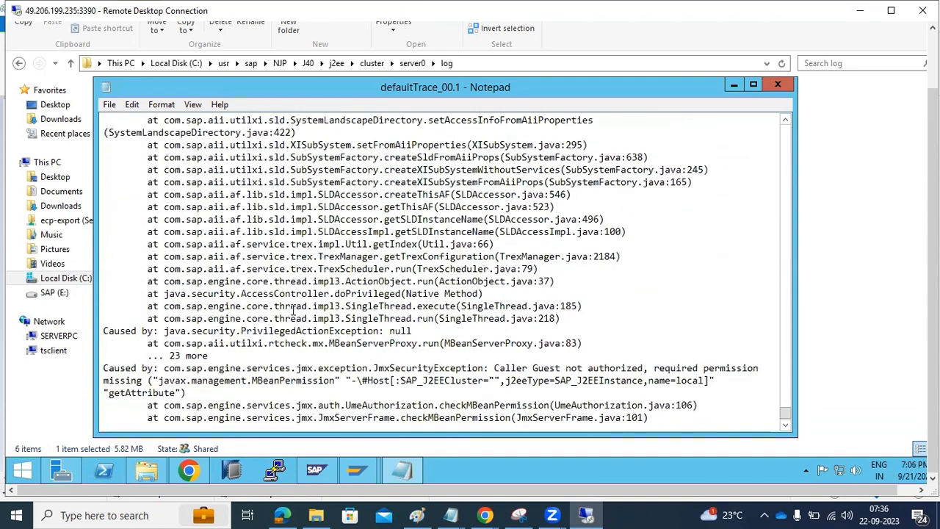
{"action": "scroll", "coordinate": [294, 312], "scroll_direction": "up", "scroll_amount": 3}
{"action": "scroll", "coordinate": [293, 312], "scroll_direction": "up", "scroll_amount": 15}
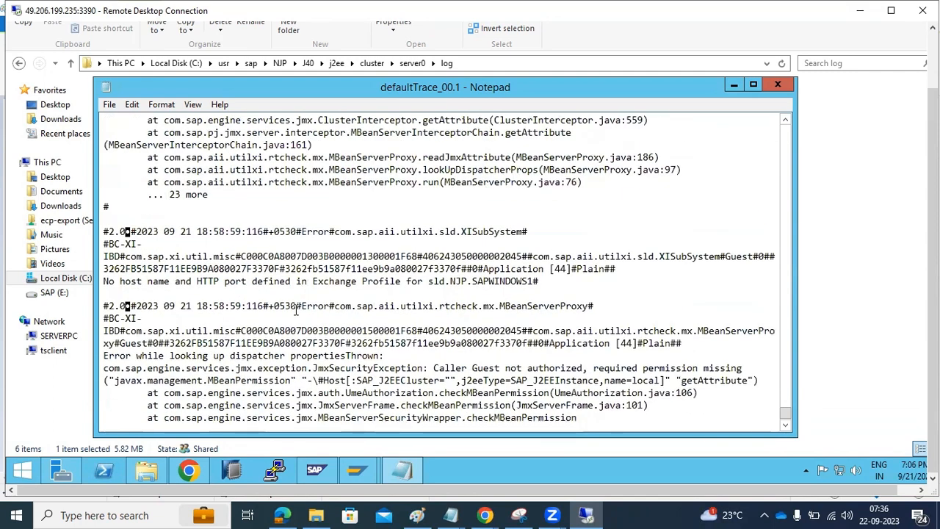
{"action": "left_click_drag", "start_coordinate": [344, 282], "coordinate": [535, 282]}
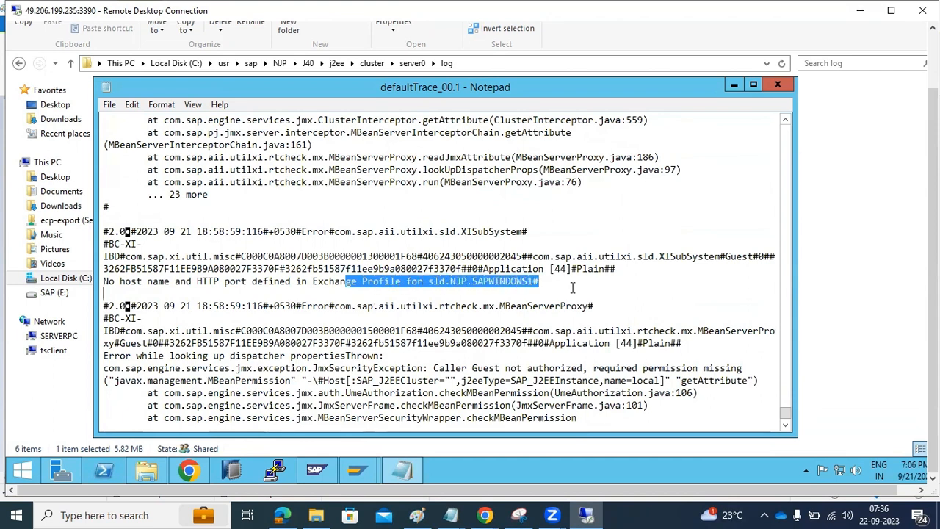
{"action": "left_click", "coordinate": [222, 288]}
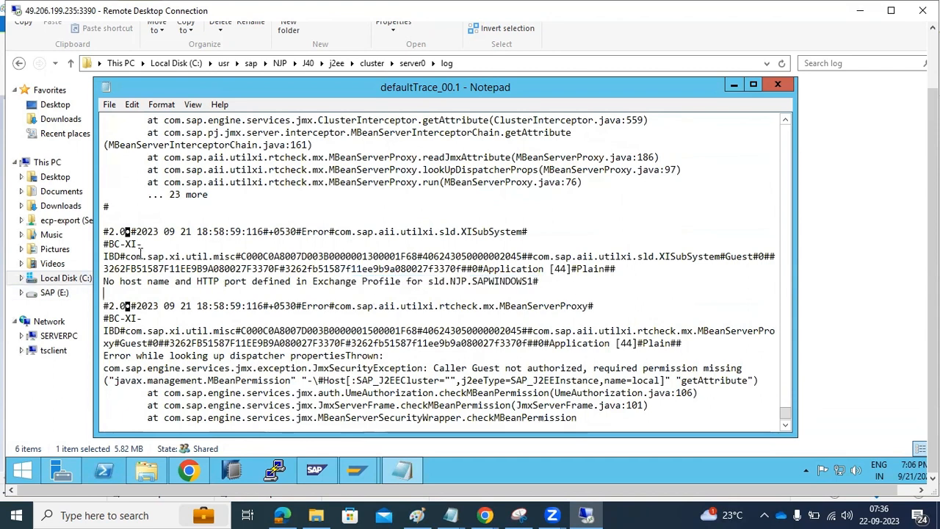
{"action": "left_click_drag", "start_coordinate": [108, 281], "coordinate": [438, 282]}
Step: Scroll through the remaining error entries, then close defaultTrace_00.1
{"action": "scroll", "coordinate": [414, 303], "scroll_direction": "down", "scroll_amount": 2}
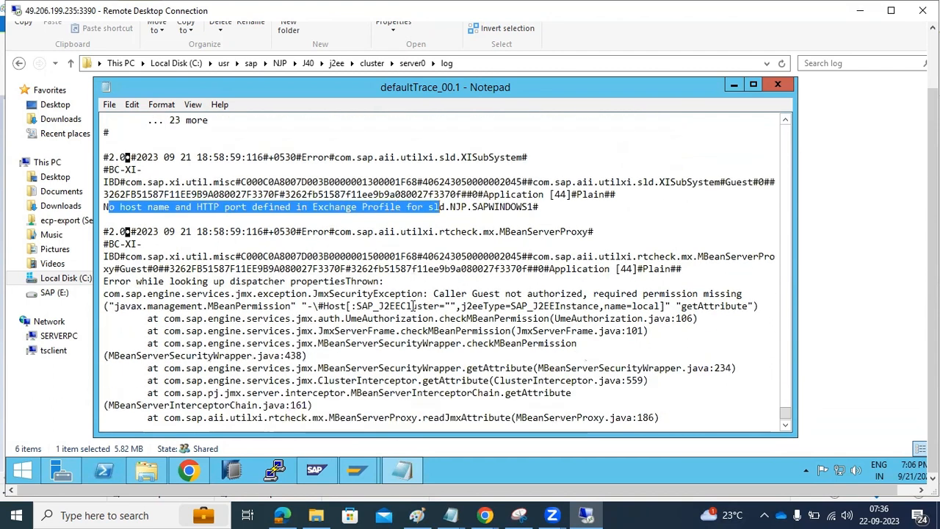
{"action": "scroll", "coordinate": [216, 312], "scroll_direction": "up", "scroll_amount": 9}
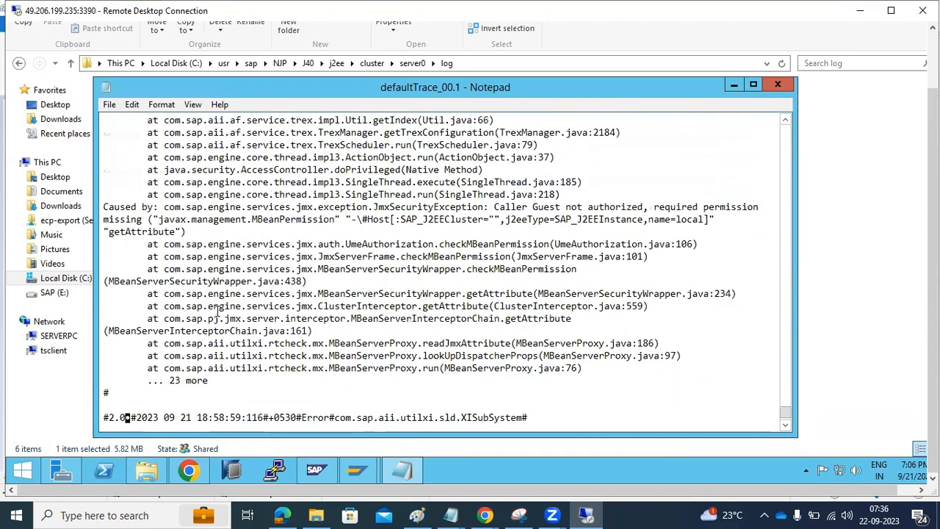
{"action": "scroll", "coordinate": [217, 312], "scroll_direction": "up", "scroll_amount": 10}
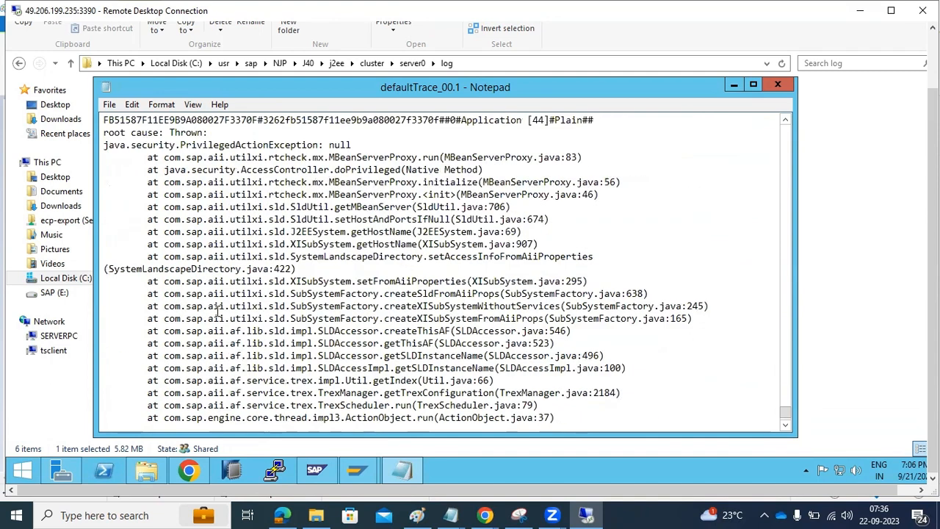
{"action": "scroll", "coordinate": [217, 312], "scroll_direction": "up", "scroll_amount": 3}
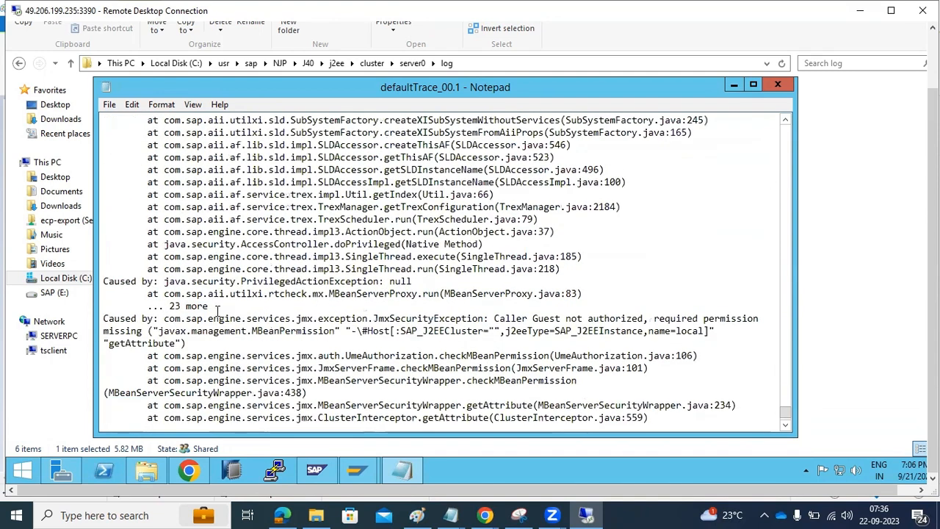
{"action": "scroll", "coordinate": [217, 312], "scroll_direction": "up", "scroll_amount": 12}
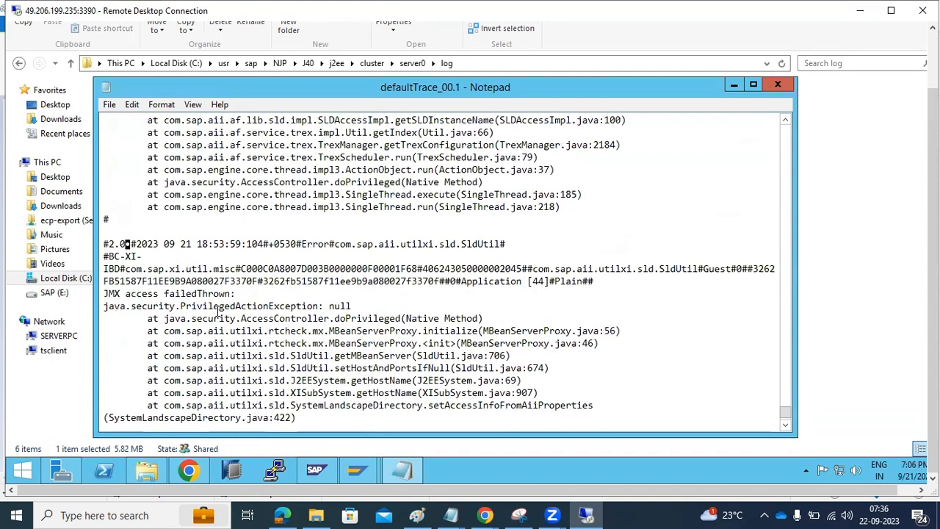
{"action": "scroll", "coordinate": [218, 312], "scroll_direction": "up", "scroll_amount": 10}
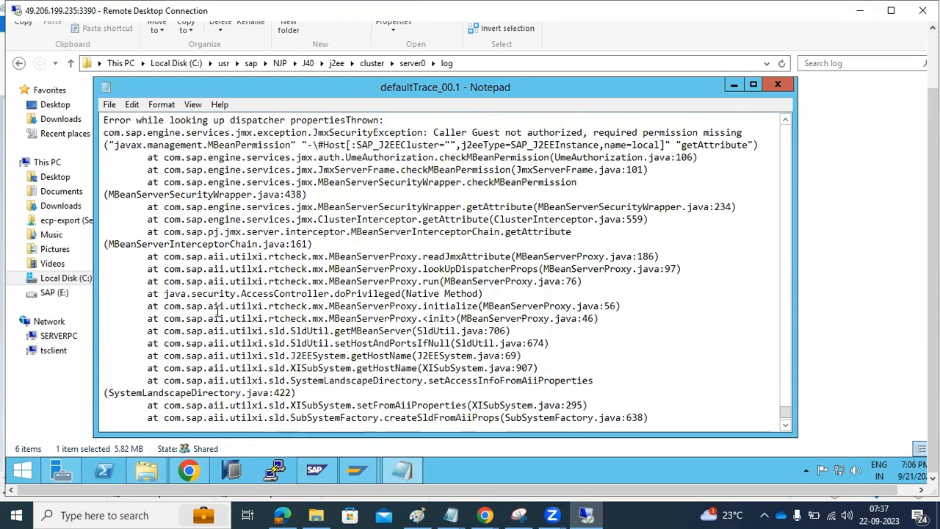
{"action": "scroll", "coordinate": [218, 312], "scroll_direction": "up", "scroll_amount": 15}
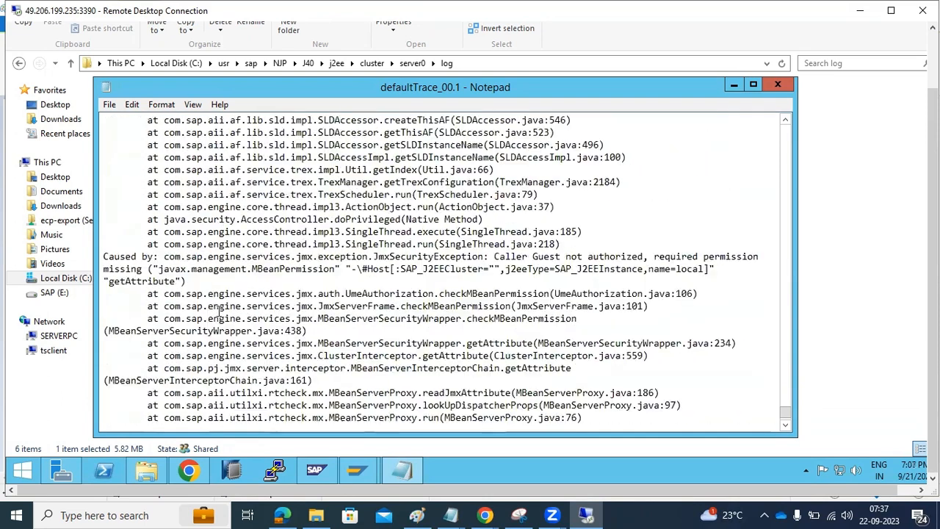
{"action": "scroll", "coordinate": [218, 311], "scroll_direction": "down", "scroll_amount": 10}
{"action": "scroll", "coordinate": [217, 312], "scroll_direction": "up", "scroll_amount": 7}
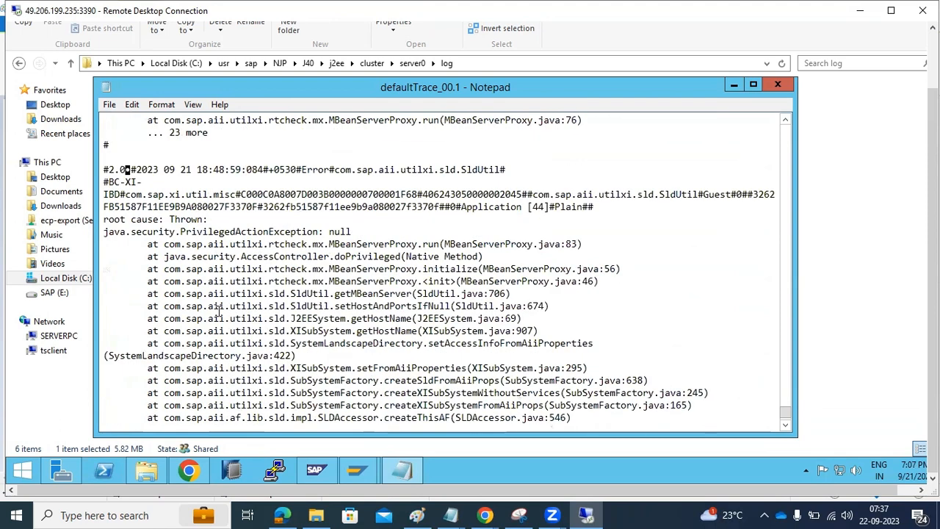
{"action": "scroll", "coordinate": [218, 312], "scroll_direction": "up", "scroll_amount": 6}
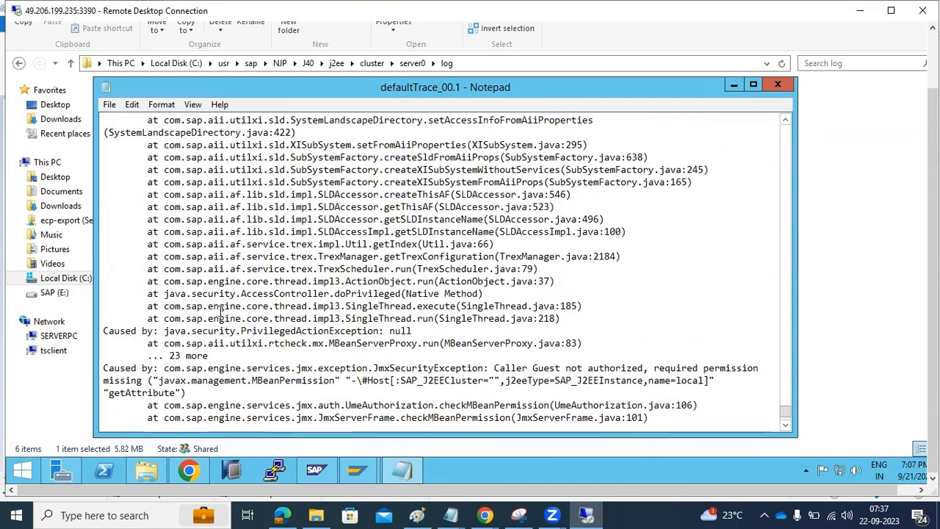
{"action": "scroll", "coordinate": [219, 312], "scroll_direction": "down", "scroll_amount": 15}
{"action": "scroll", "coordinate": [219, 311], "scroll_direction": "up", "scroll_amount": 20}
{"action": "scroll", "coordinate": [219, 312], "scroll_direction": "up", "scroll_amount": 5}
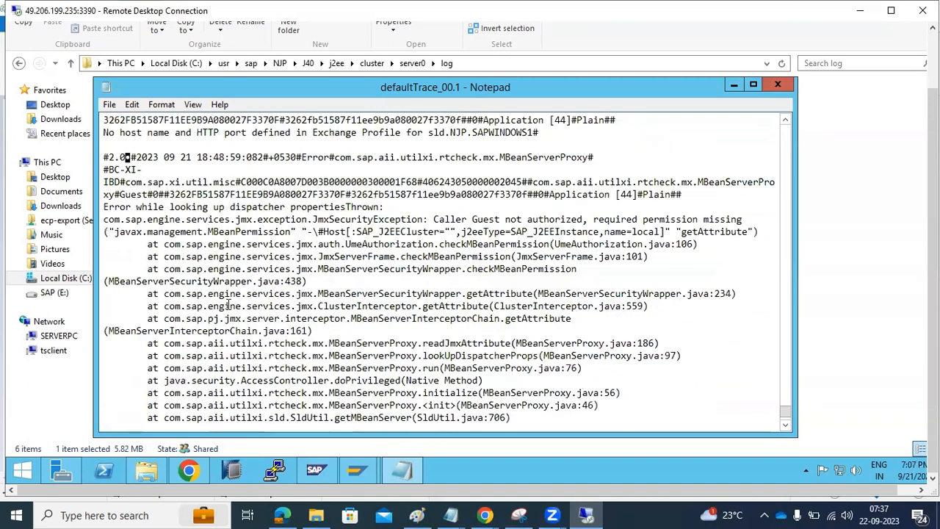
{"action": "left_click", "coordinate": [777, 84]}
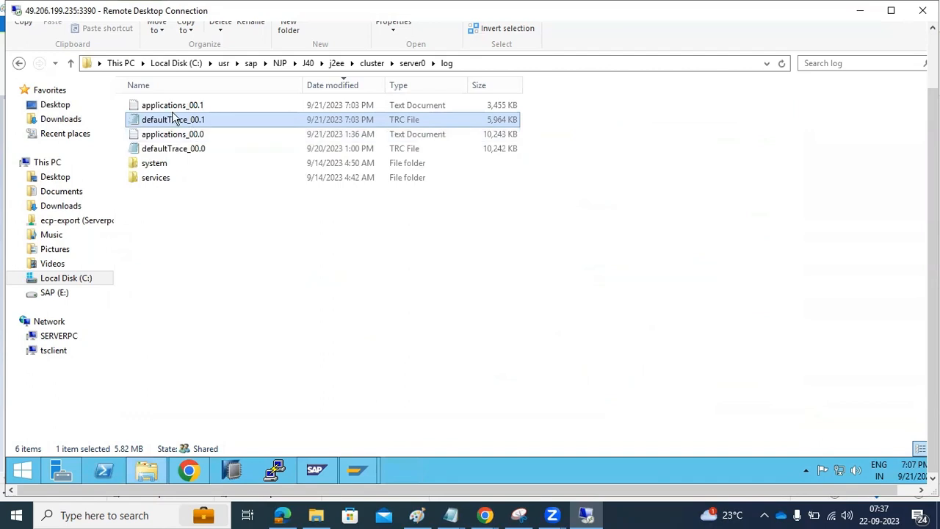
Step: Reveal the path C:\usr\sap\NJP\J40\j2ee\cluster\server0\log, then highlight the default trace notes in Paint
{"action": "left_click", "coordinate": [504, 63]}
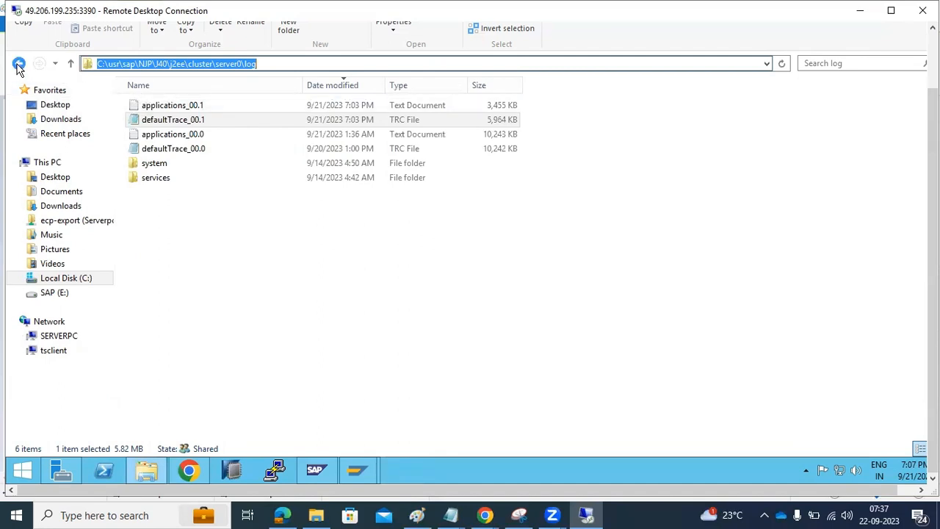
{"action": "left_click", "coordinate": [417, 515]}
{"action": "left_click_drag", "start_coordinate": [614, 194], "coordinate": [751, 201]}
{"action": "left_click_drag", "start_coordinate": [731, 173], "coordinate": [757, 202]}
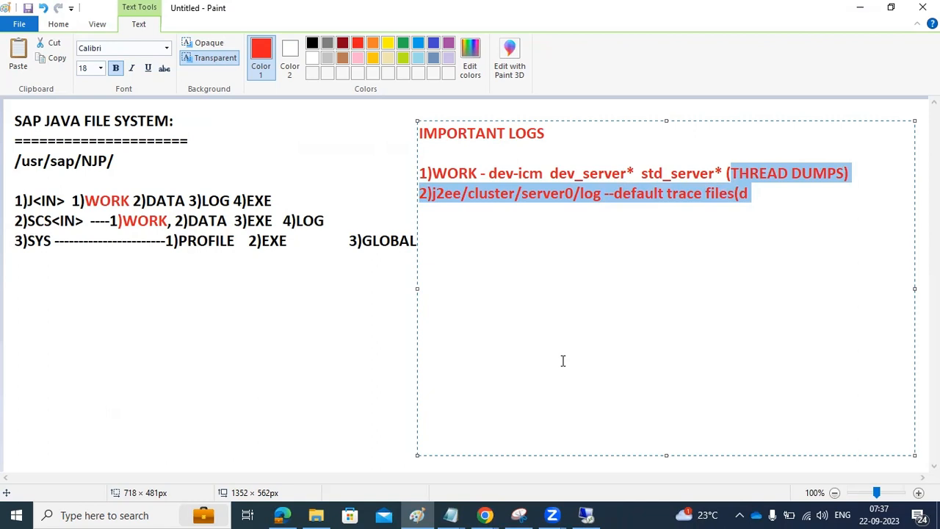
Step: Highlight the server0/log path and dev_server entries in the IMPORTANT LOGS notes
{"action": "left_click", "coordinate": [497, 195]}
{"action": "left_click_drag", "start_coordinate": [508, 194], "coordinate": [607, 194]}
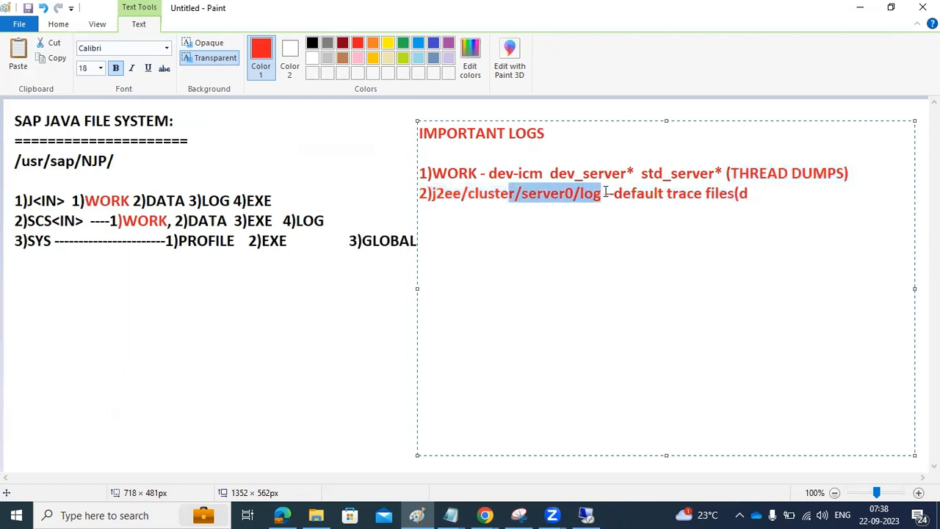
{"action": "left_click_drag", "start_coordinate": [553, 173], "coordinate": [723, 175]}
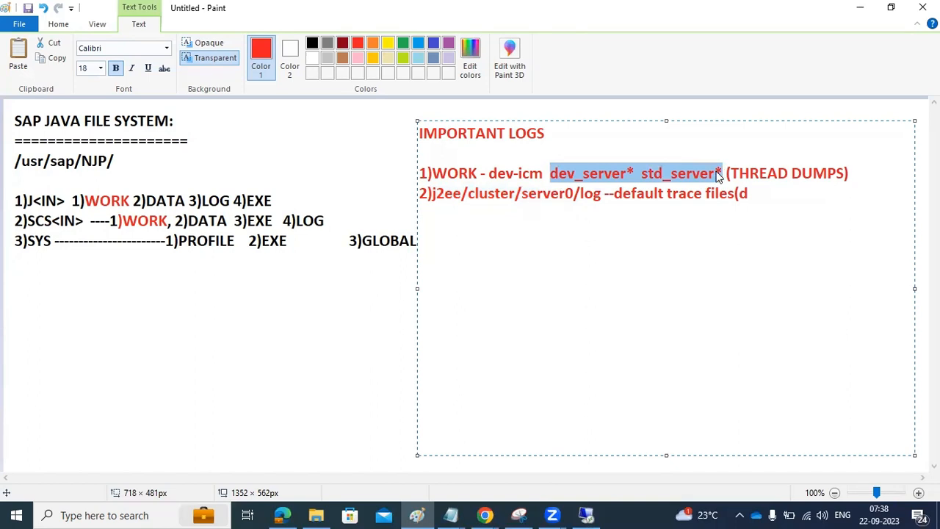
{"action": "left_click_drag", "start_coordinate": [417, 174], "coordinate": [774, 208]}
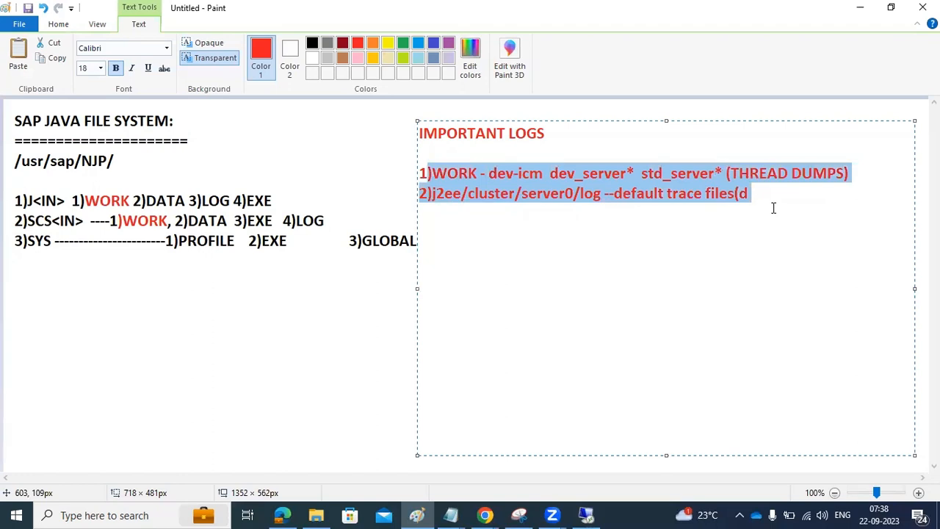
Step: Remove the stray 'd' after 'default trace files(' and return to the remote log folder
{"action": "left_click", "coordinate": [774, 208]}
{"action": "key", "text": "BackSpace"}
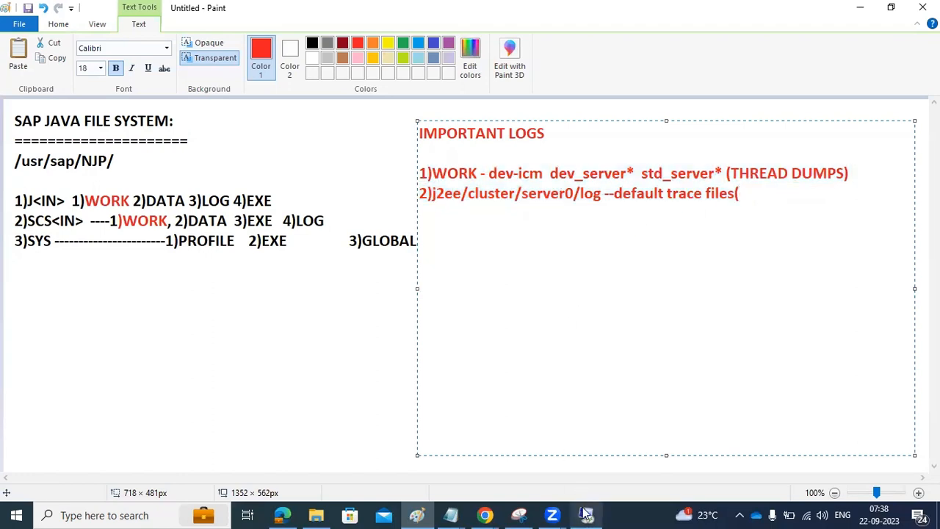
{"action": "left_click", "coordinate": [509, 448]}
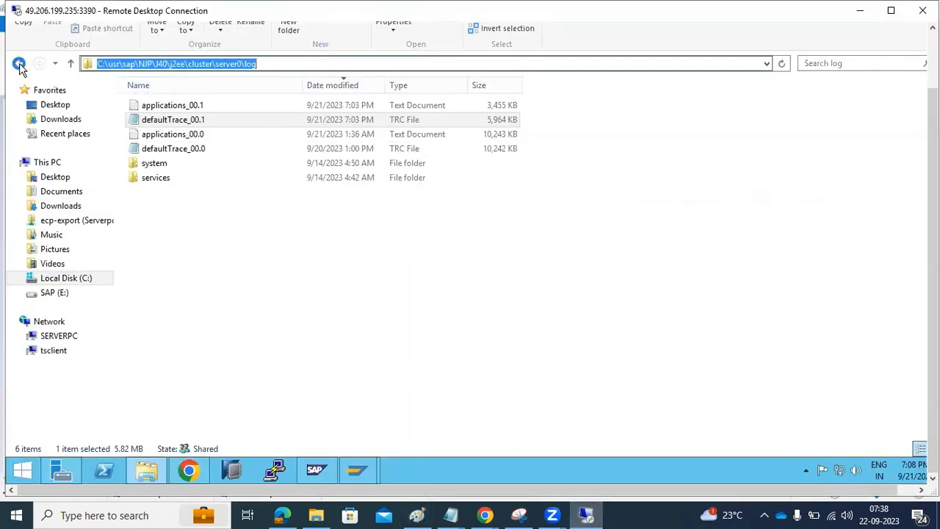
Step: Navigate back from the server0 log folder to the J40 instance's j2ee folder
{"action": "left_click", "coordinate": [19, 64]}
{"action": "left_click", "coordinate": [19, 64]}
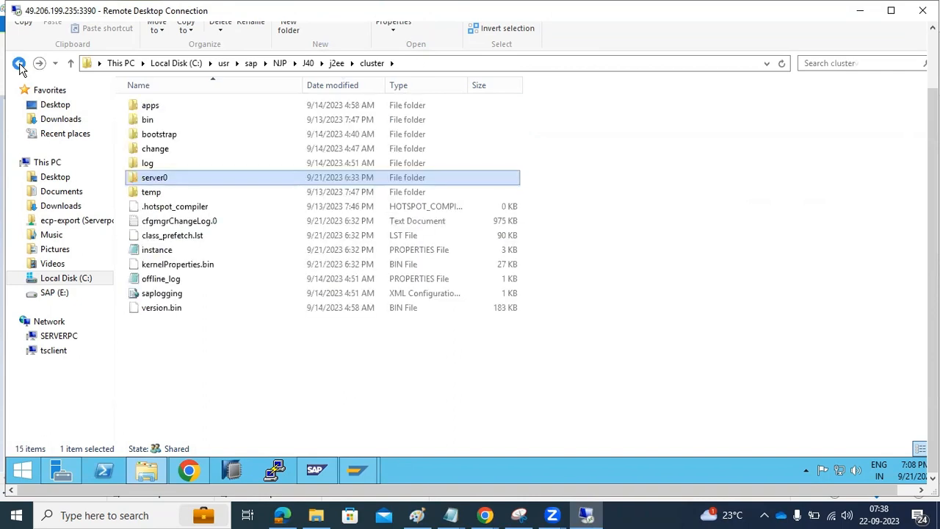
{"action": "left_click", "coordinate": [19, 64]}
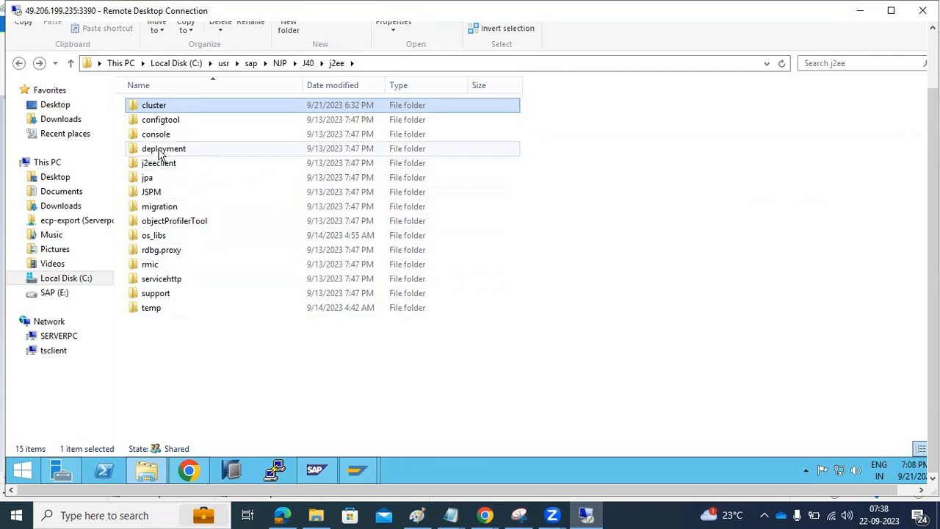
{"action": "left_click", "coordinate": [163, 105]}
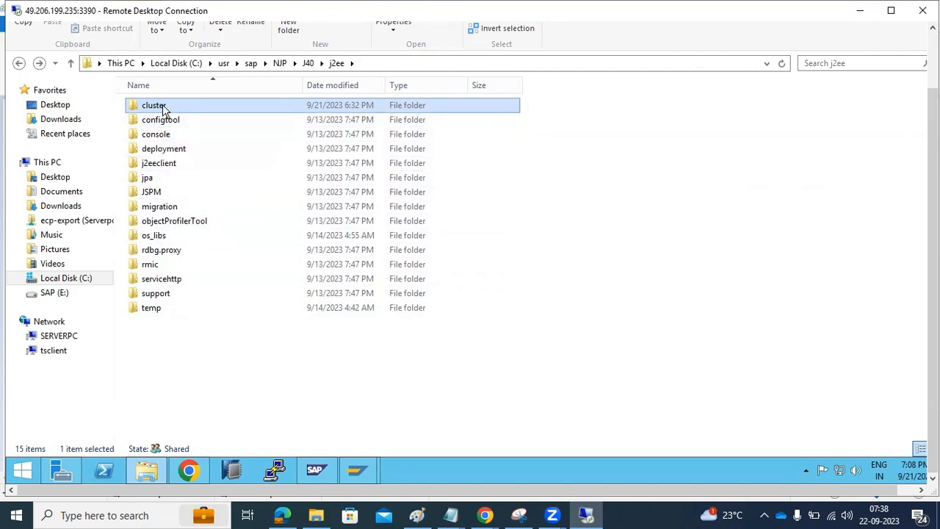
{"action": "left_click", "coordinate": [309, 63]}
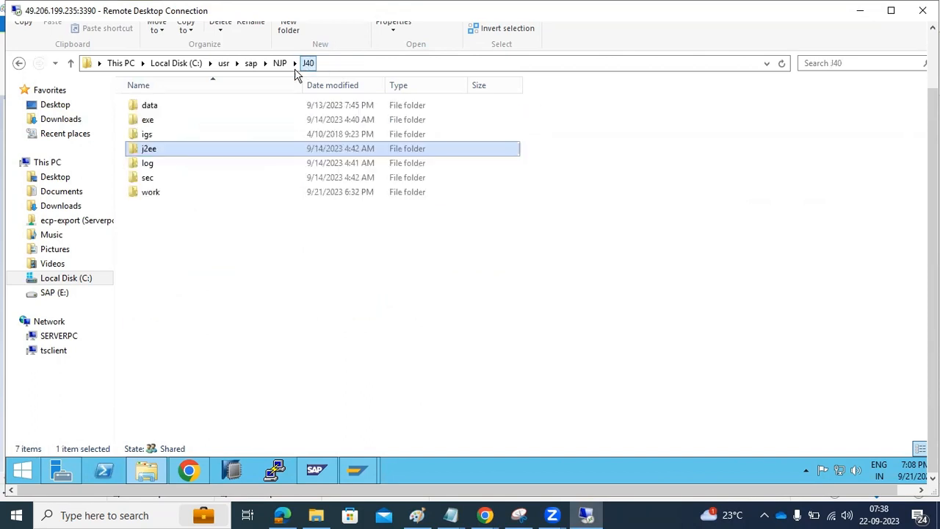
{"action": "double_click", "coordinate": [150, 151]}
{"action": "left_click", "coordinate": [151, 108]}
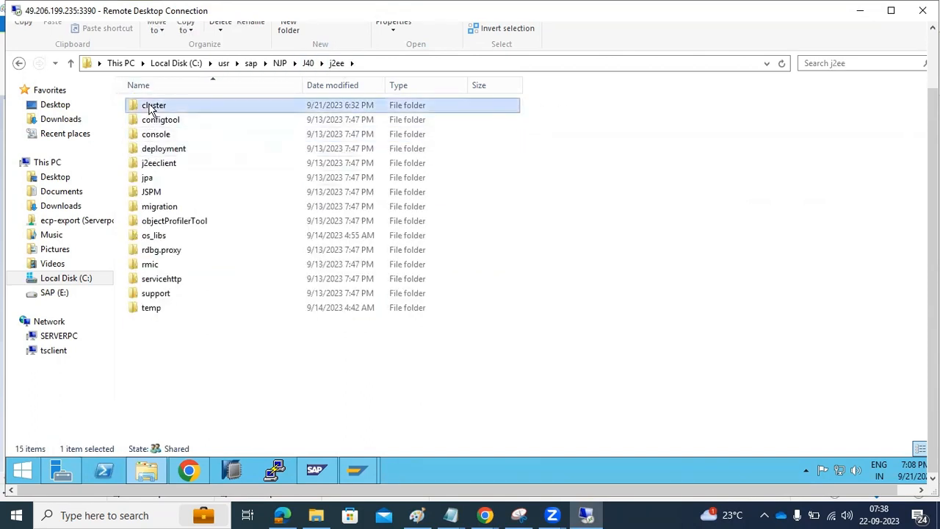
{"action": "double_click", "coordinate": [151, 108]}
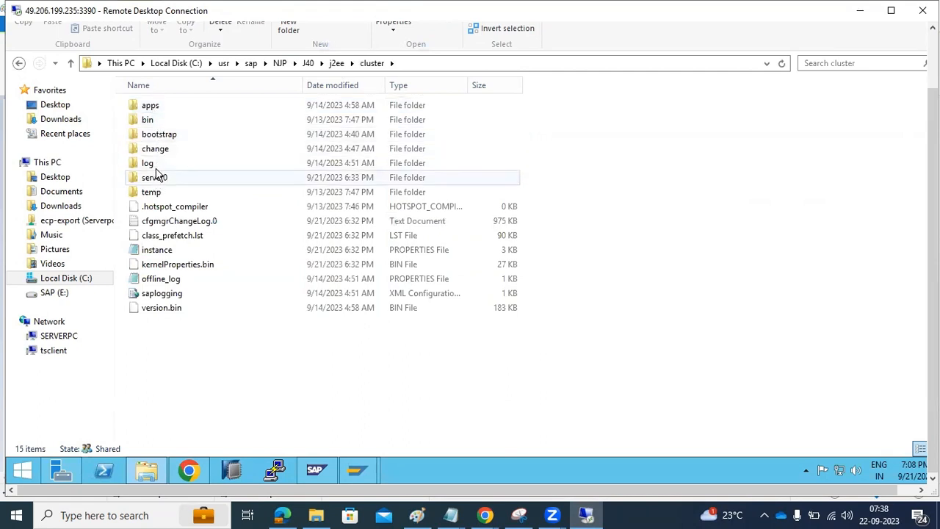
Step: Open the j2ee configtool folder and launch the configtool batch file
{"action": "left_click", "coordinate": [338, 63]}
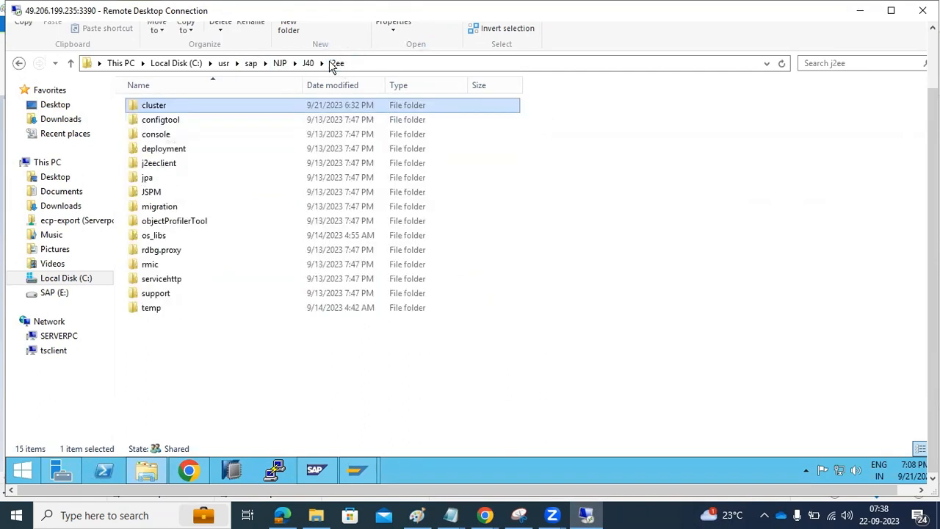
{"action": "left_click", "coordinate": [154, 126]}
{"action": "double_click", "coordinate": [154, 126]}
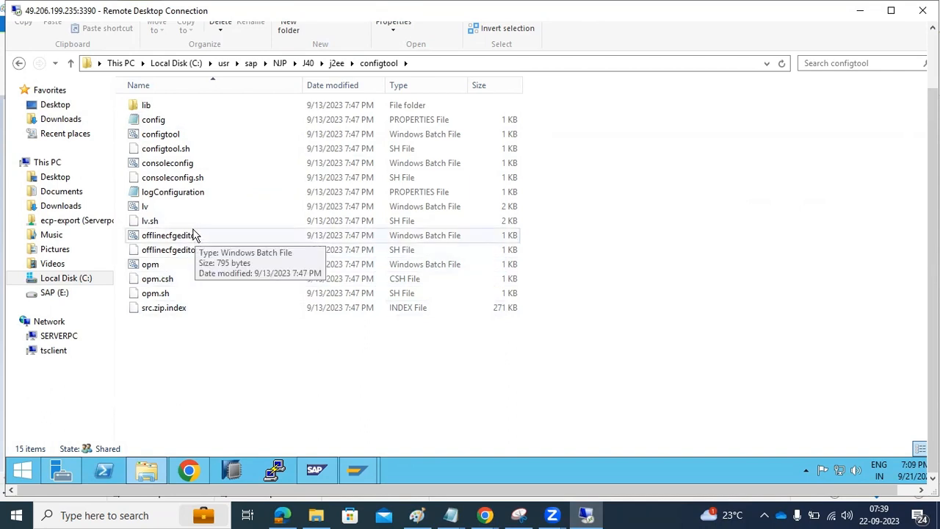
{"action": "double_click", "coordinate": [164, 136]}
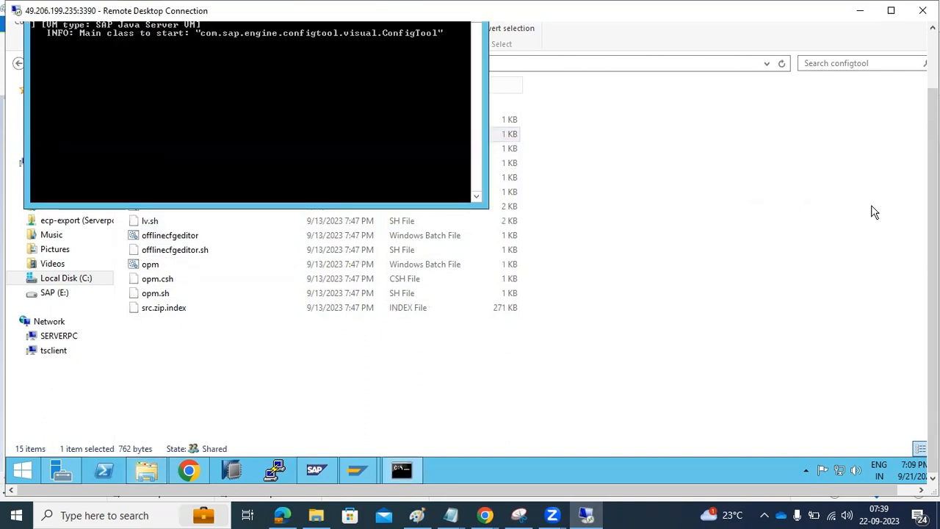
Step: Accept default database settings, maximize Config Tool, and select the cluster-data template showing 1 server process
{"action": "left_click_drag", "start_coordinate": [934, 250], "coordinate": [933, 196]}
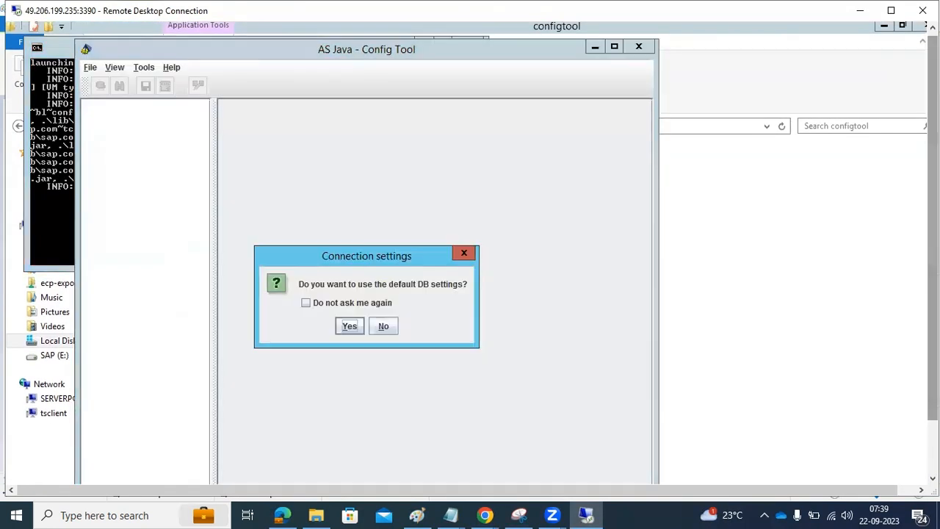
{"action": "left_click", "coordinate": [355, 326]}
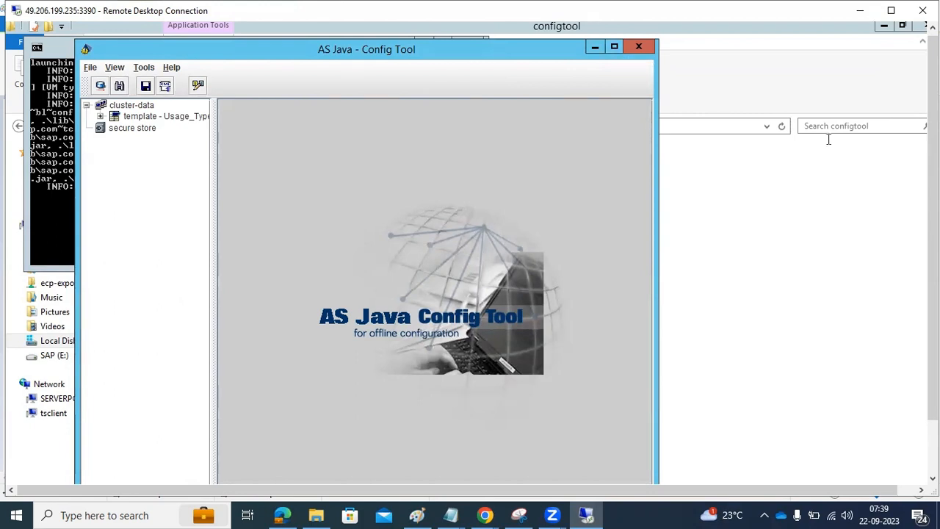
{"action": "left_click", "coordinate": [613, 49]}
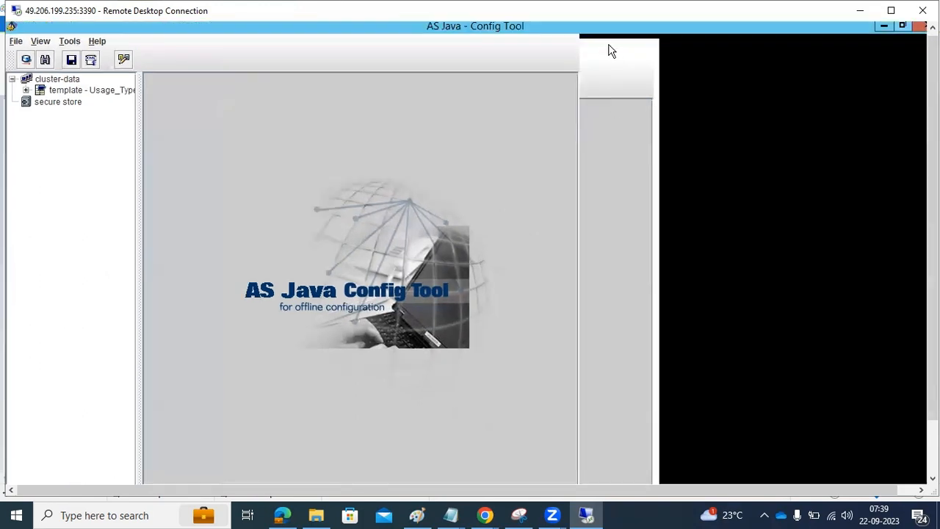
{"action": "left_click", "coordinate": [25, 90]}
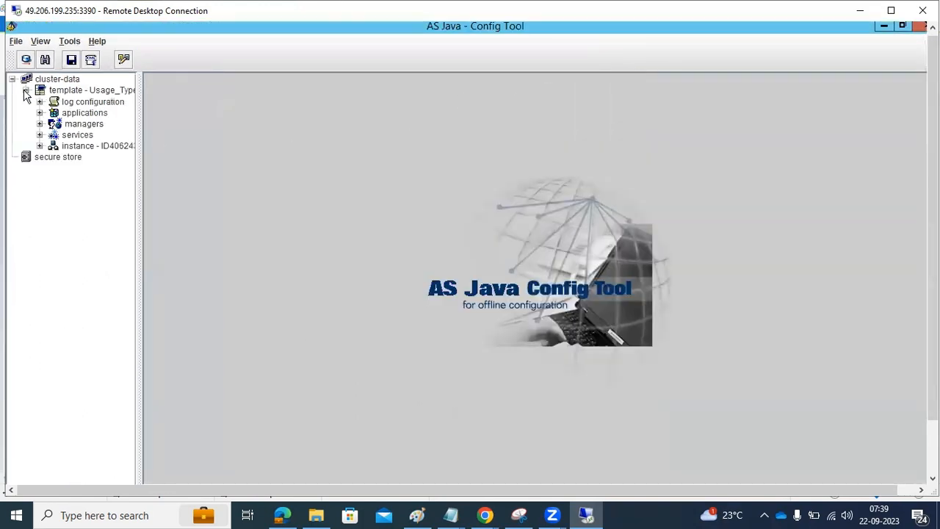
{"action": "left_click", "coordinate": [57, 92]}
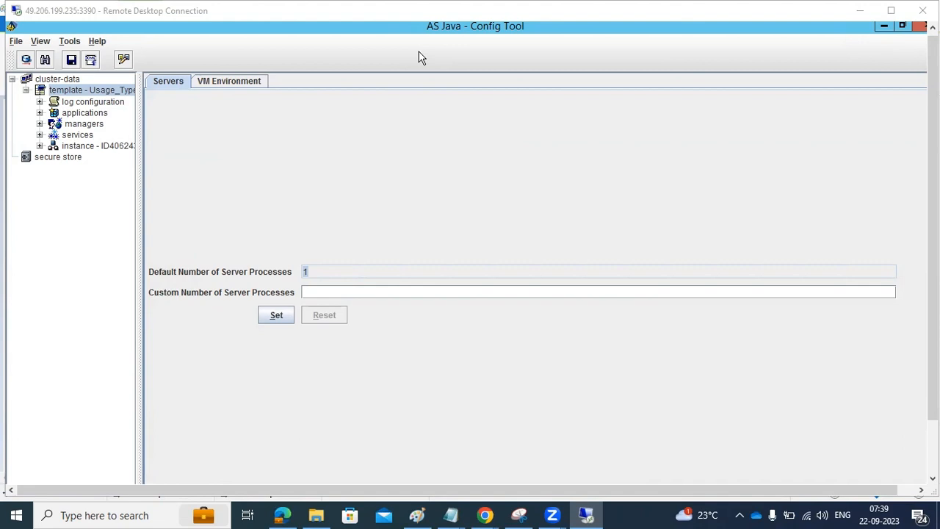
Step: Show the secure store's Connection Pools and inspect the NJP pool Url, highlighting its database host
{"action": "left_click", "coordinate": [66, 157]}
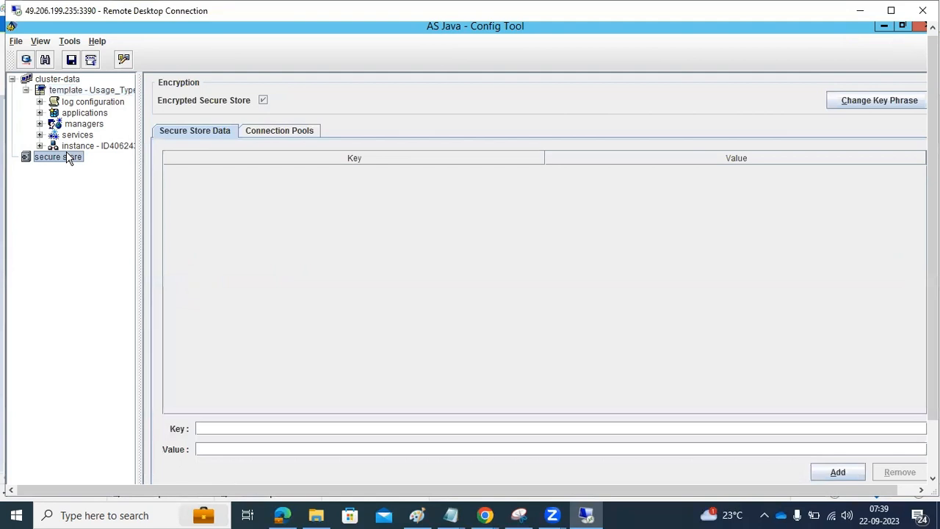
{"action": "left_click", "coordinate": [271, 131]}
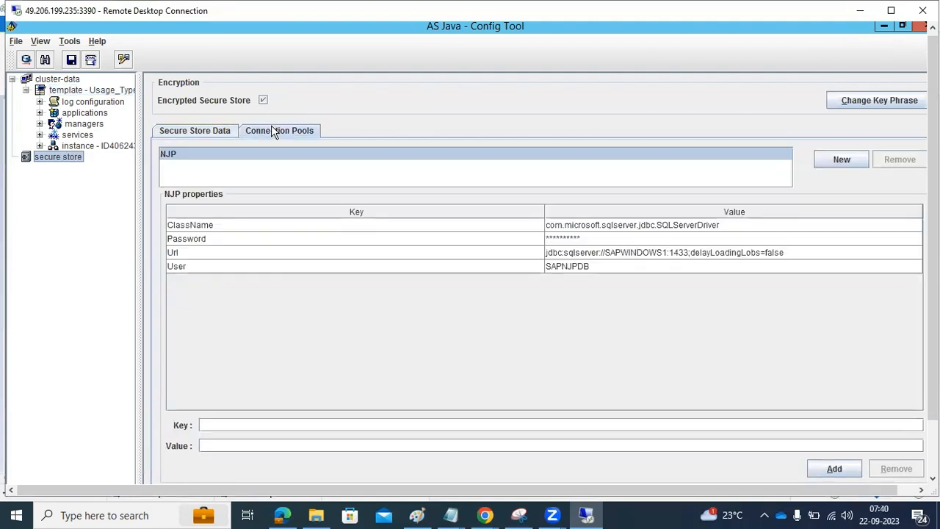
{"action": "left_click", "coordinate": [621, 257]}
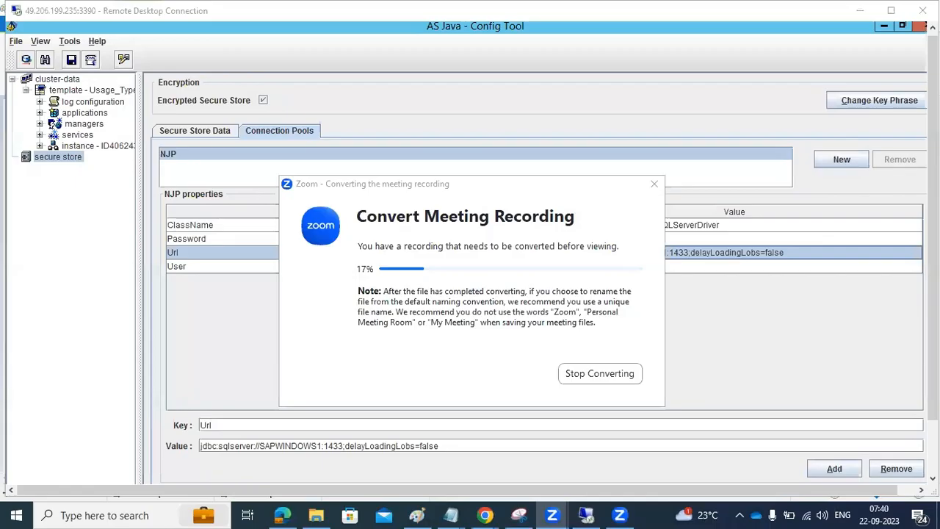
{"action": "left_click", "coordinate": [777, 303]}
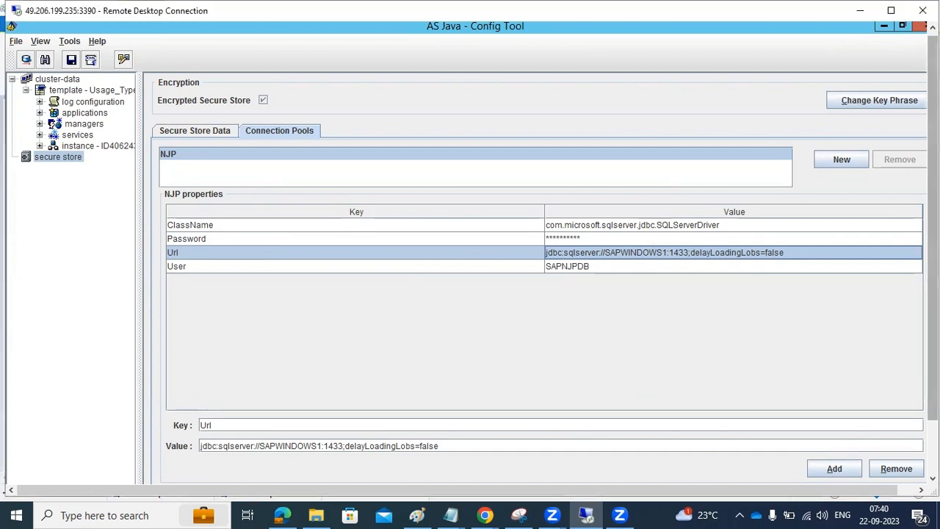
{"action": "left_click_drag", "start_coordinate": [933, 220], "coordinate": [933, 270]}
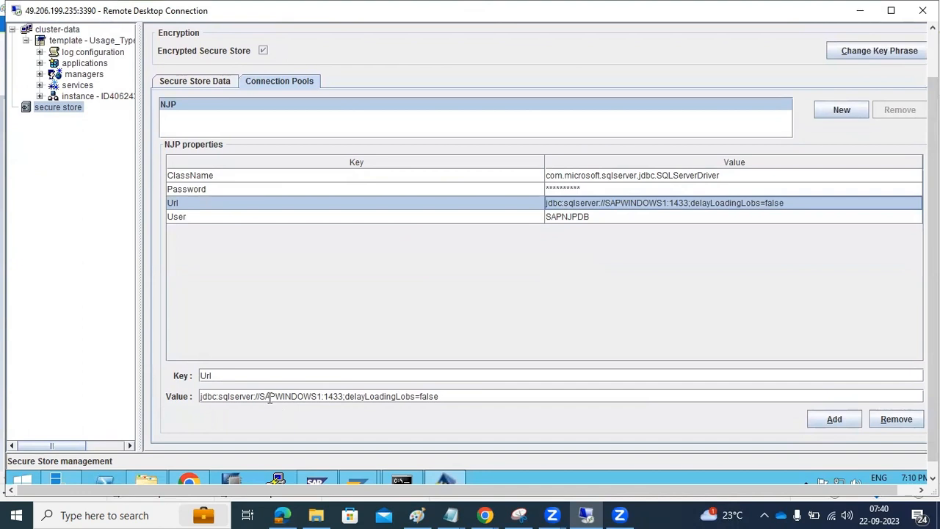
{"action": "left_click_drag", "start_coordinate": [259, 397], "coordinate": [343, 397]}
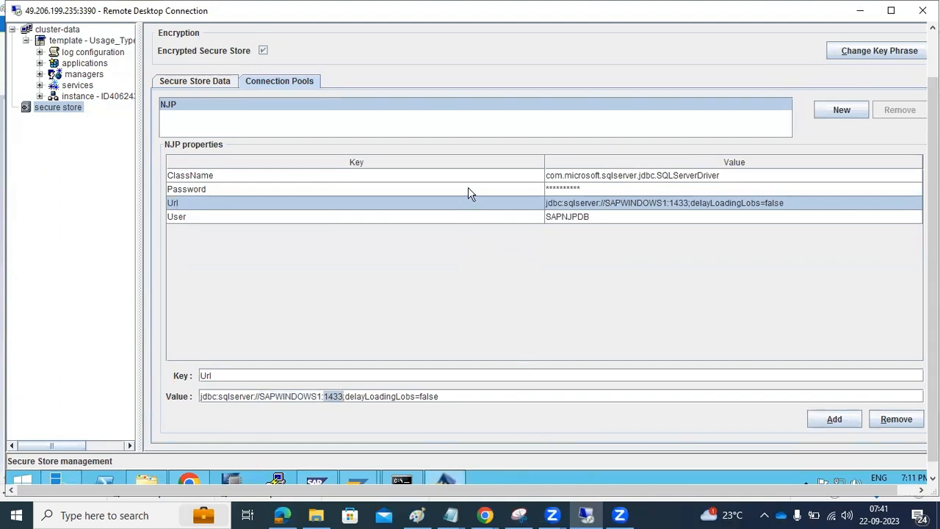
Step: Inspect the NJP pool's User and Password properties, then return to the Url
{"action": "left_click", "coordinate": [477, 220]}
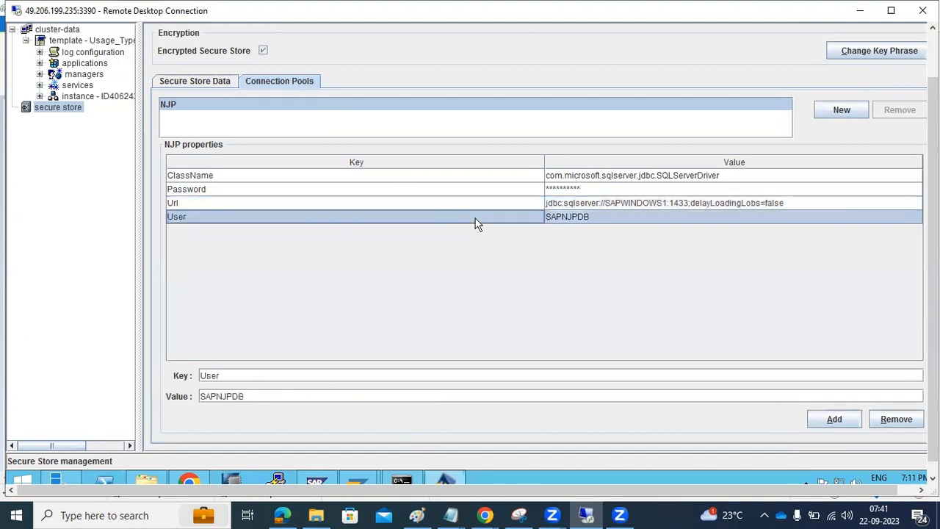
{"action": "left_click", "coordinate": [481, 195]}
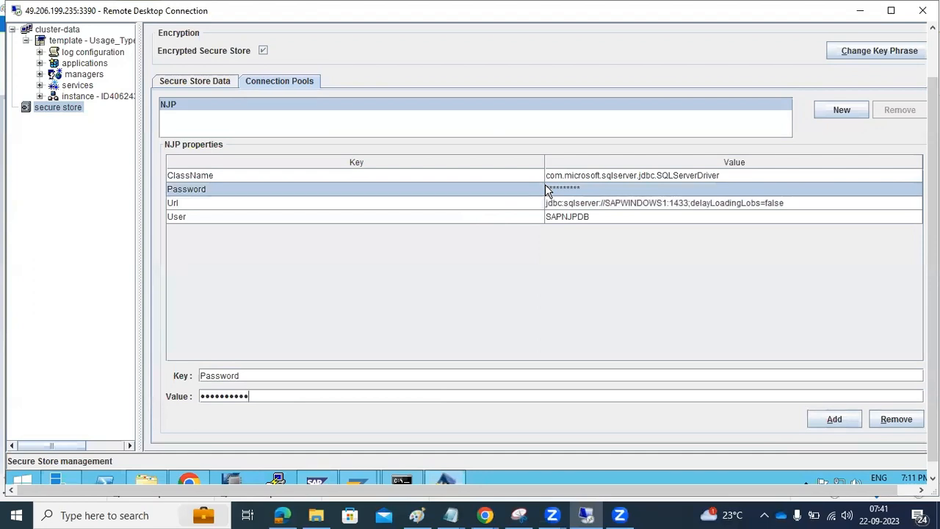
{"action": "left_click", "coordinate": [553, 219]}
{"action": "left_click", "coordinate": [551, 209]}
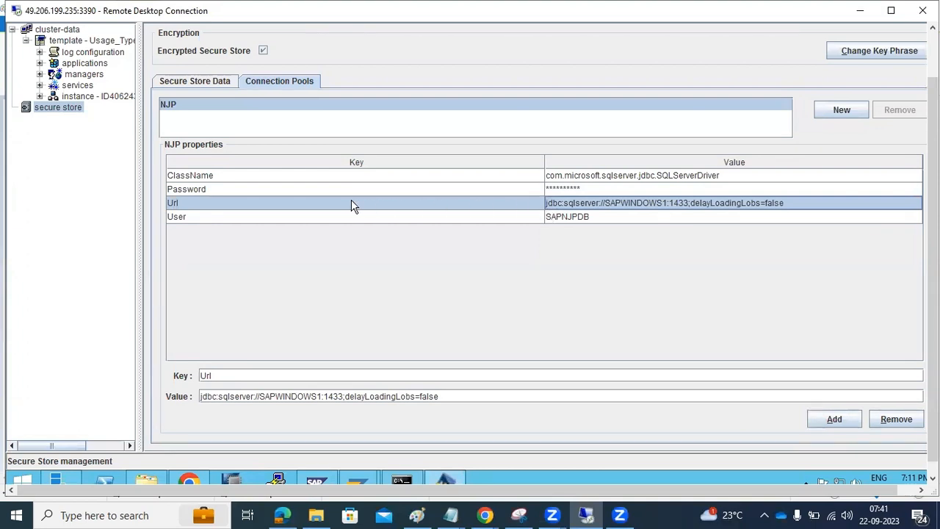
Step: Switch to the Secure Store Data tab, which lists no key/value entries
{"action": "left_click", "coordinate": [226, 85]}
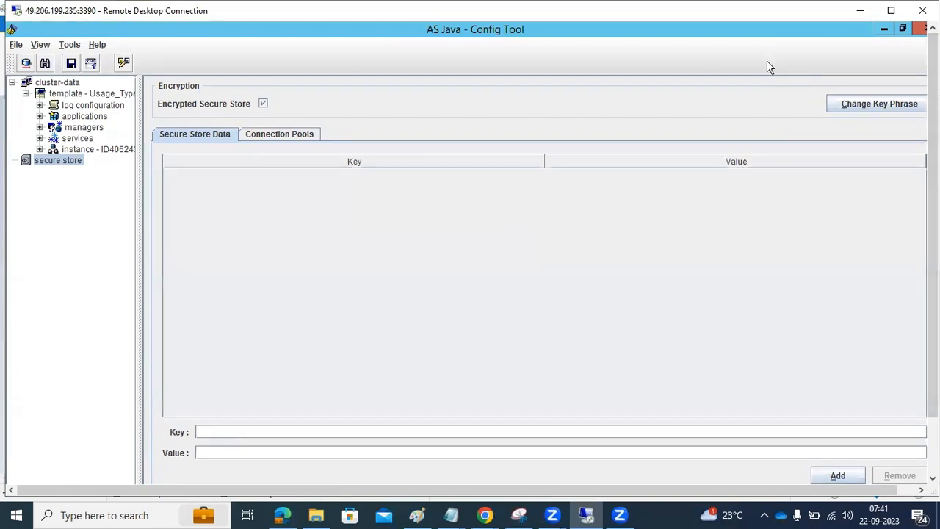
Step: Open the key phrase change prompt, read the key file location, and cancel without changes
{"action": "left_click", "coordinate": [863, 111]}
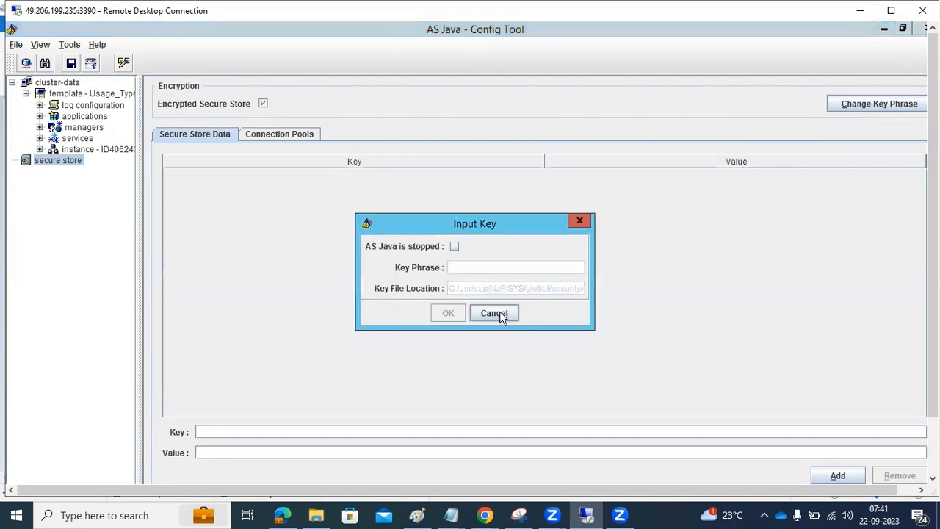
{"action": "left_click_drag", "start_coordinate": [565, 287], "coordinate": [602, 287]}
{"action": "left_click", "coordinate": [505, 314]}
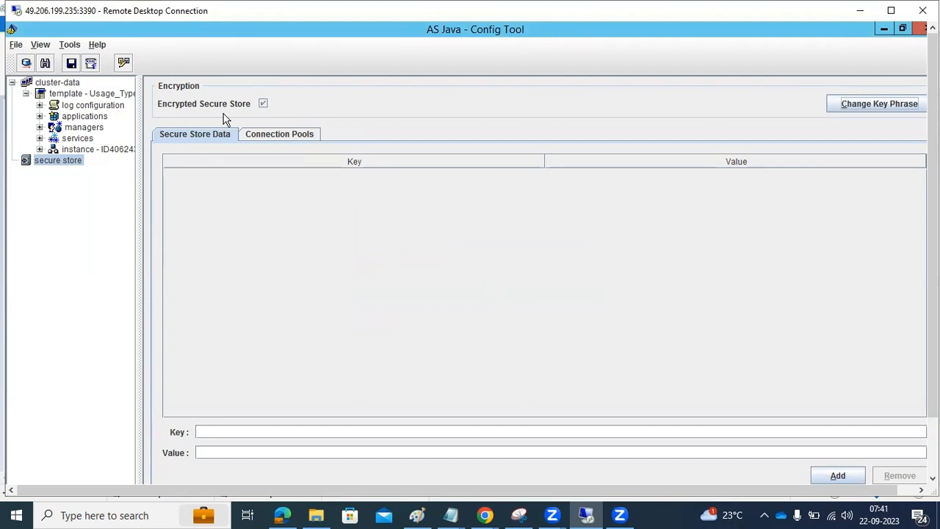
{"action": "left_click", "coordinate": [862, 108]}
{"action": "left_click", "coordinate": [50, 164]}
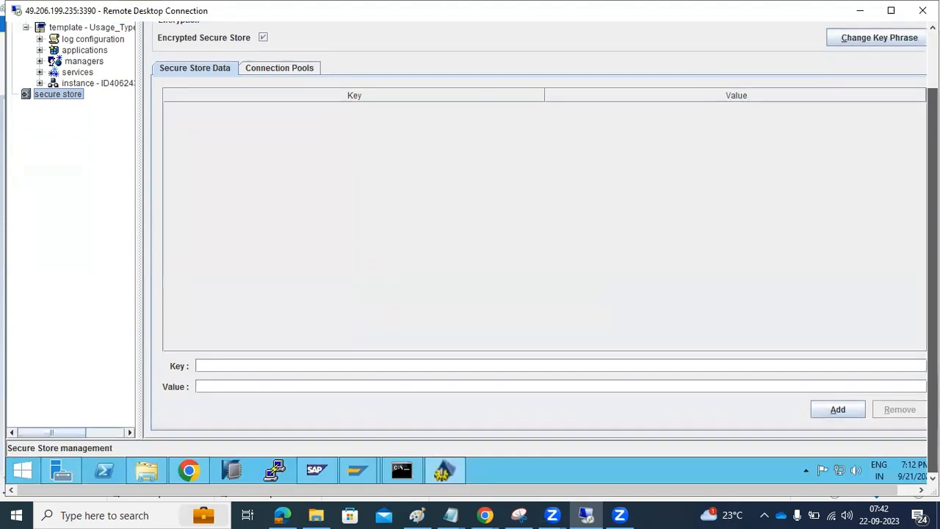
Step: Minimize Config Tool and the SLD browser page so File Explorer shows the J40 configtool folder
{"action": "left_click", "coordinate": [441, 472]}
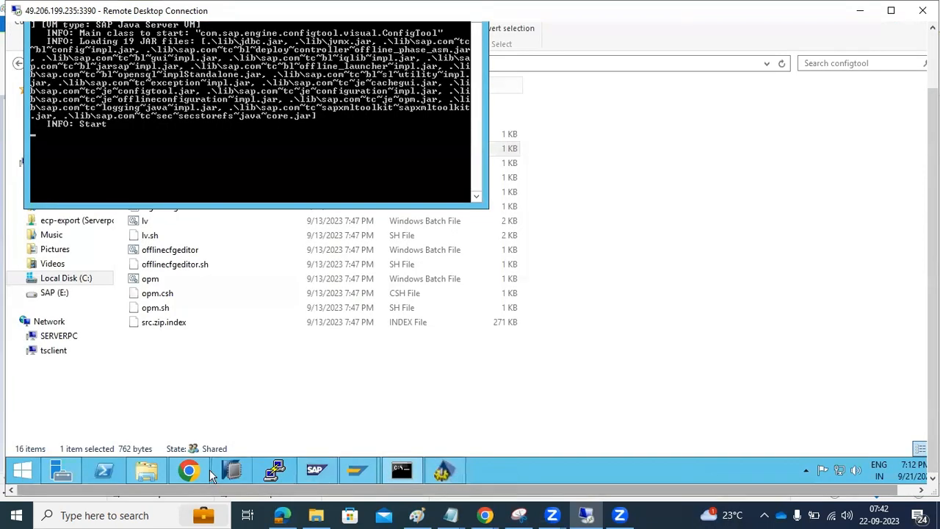
{"action": "left_click", "coordinate": [188, 472]}
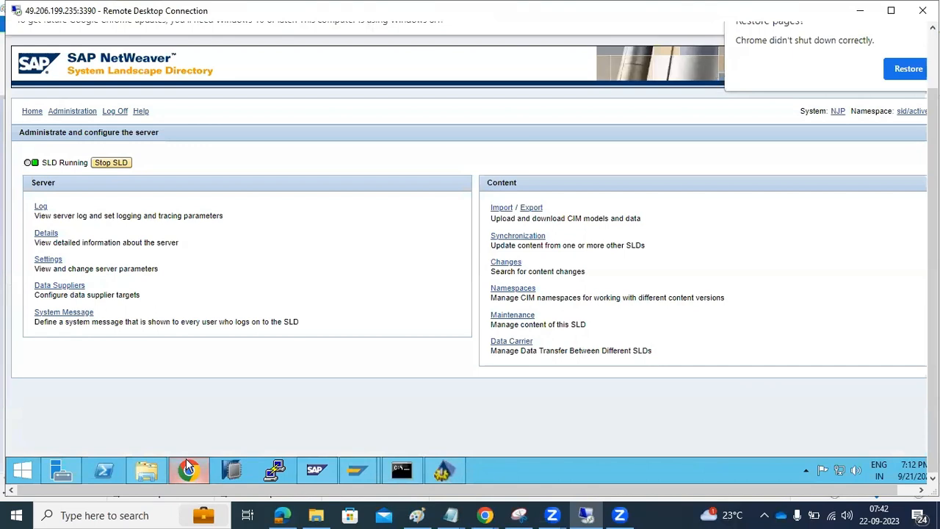
{"action": "left_click", "coordinate": [186, 471]}
{"action": "left_click", "coordinate": [147, 472]}
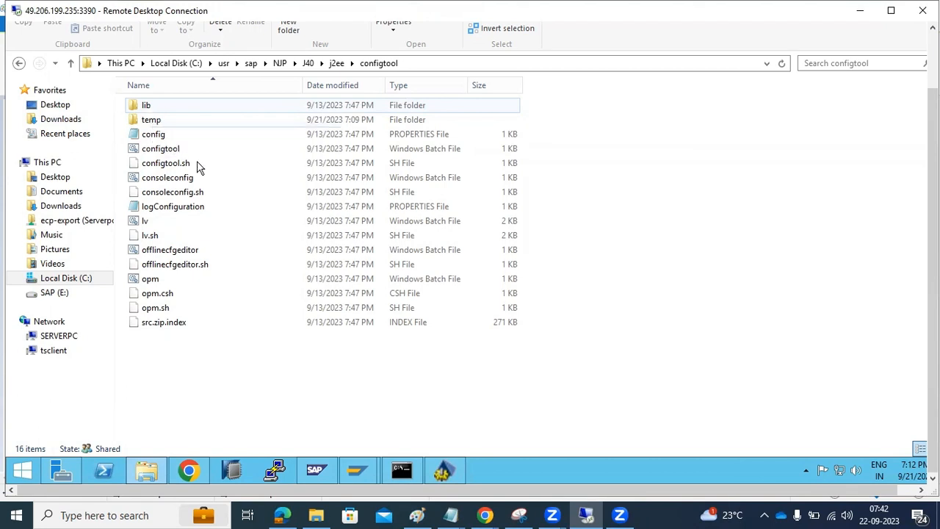
{"action": "mouse_move", "coordinate": [450, 475]}
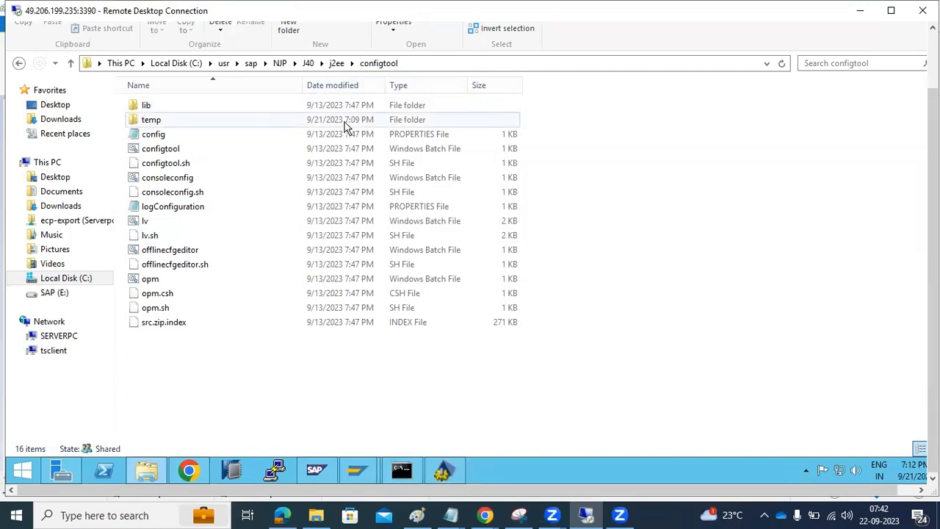
Step: Back in Config Tool, check the template's default server process count and its VM Environment properties
{"action": "left_click", "coordinate": [446, 471]}
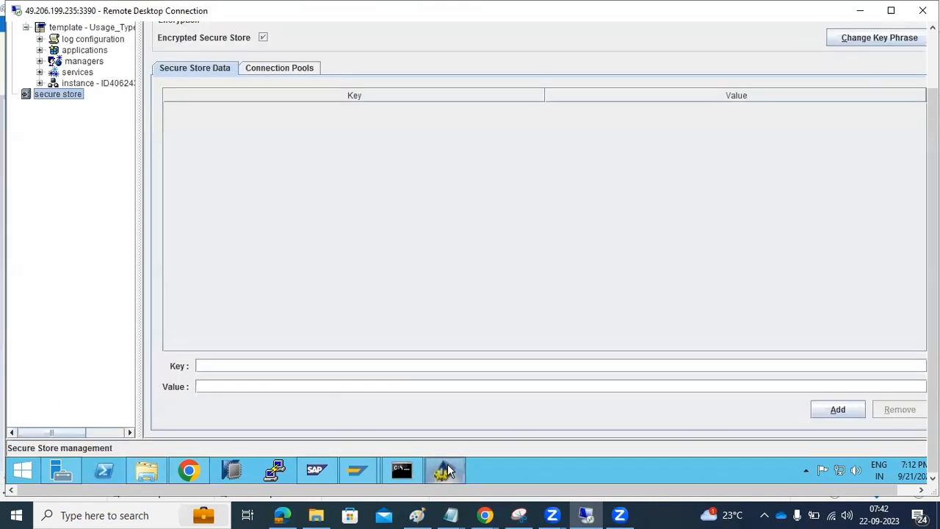
{"action": "left_click_drag", "start_coordinate": [933, 228], "coordinate": [933, 171]}
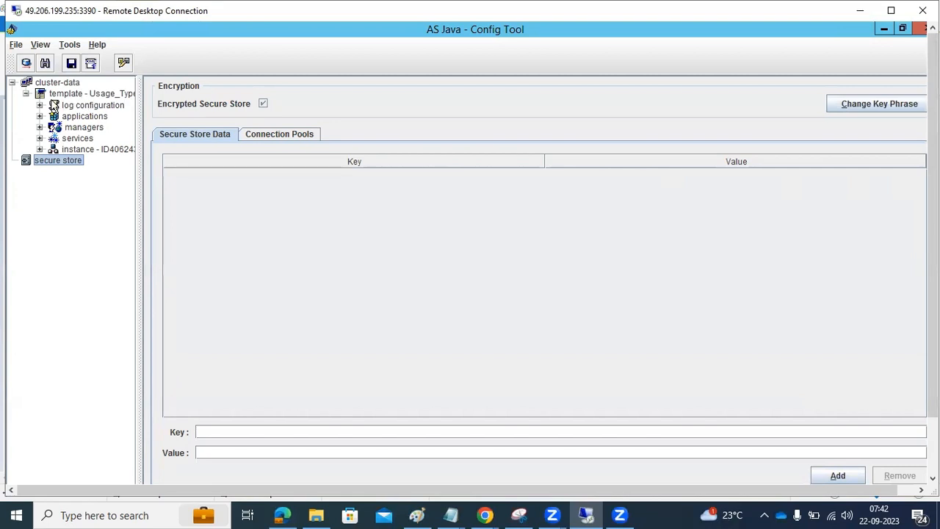
{"action": "left_click", "coordinate": [57, 95]}
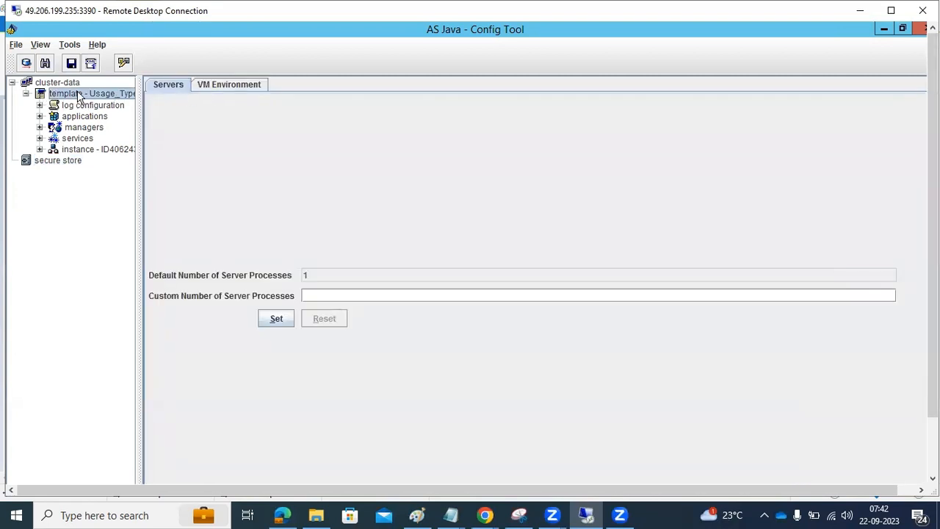
{"action": "left_click", "coordinate": [53, 86]}
{"action": "left_click", "coordinate": [74, 94]}
{"action": "left_click_drag", "start_coordinate": [312, 274], "coordinate": [299, 273]}
{"action": "left_click", "coordinate": [223, 85]}
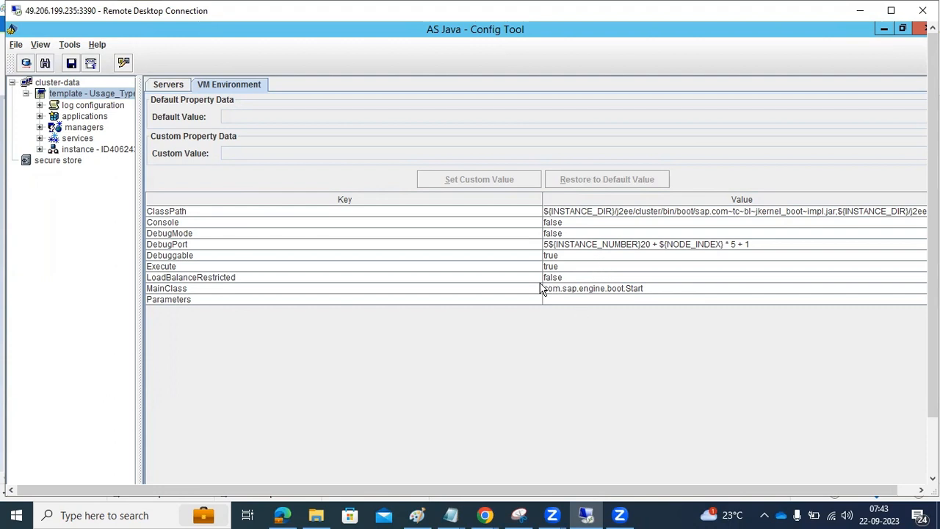
{"action": "left_click", "coordinate": [64, 107]}
Step: Expand log configuration to view log destinations, and move File Explorer up to the j2ee folder
{"action": "left_click", "coordinate": [39, 106]}
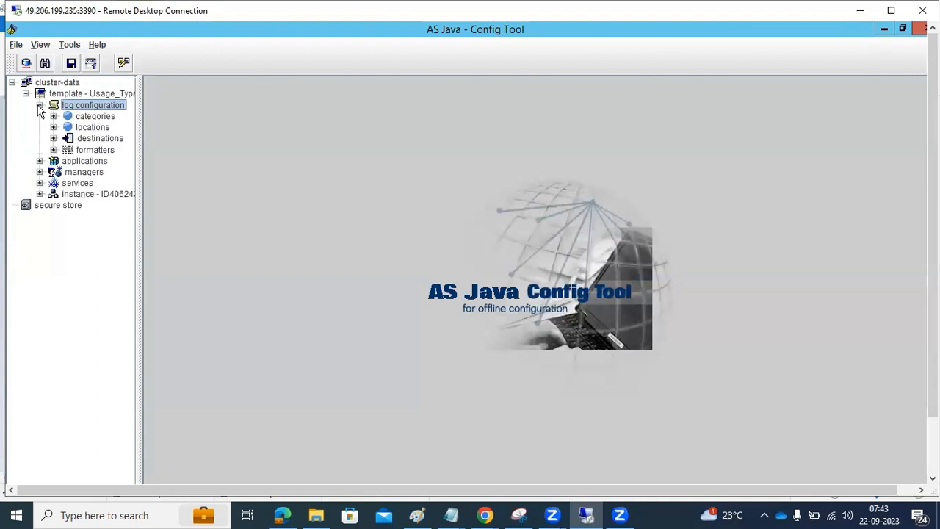
{"action": "left_click", "coordinate": [74, 141]}
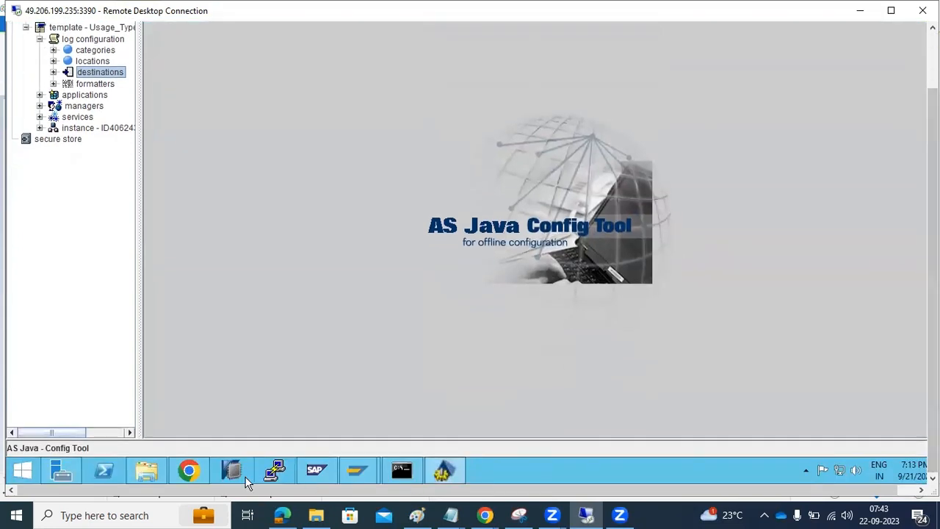
{"action": "left_click", "coordinate": [145, 469]}
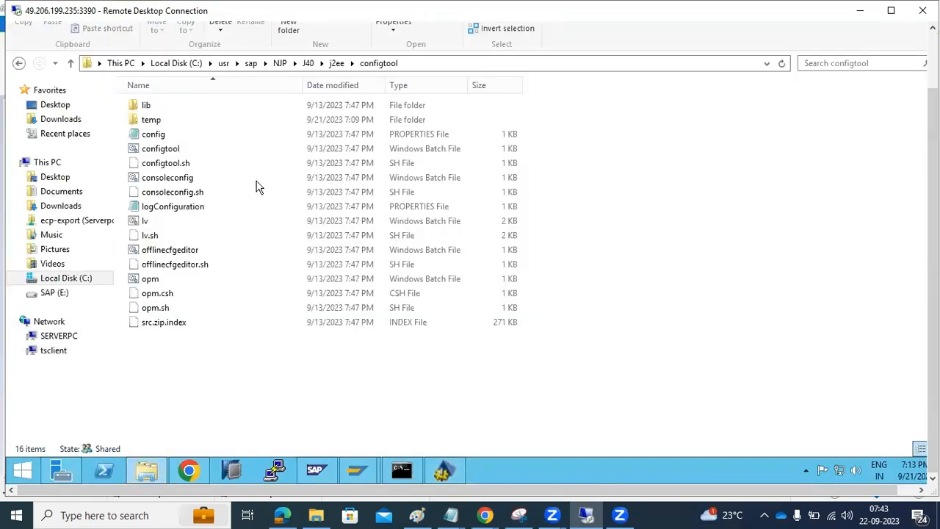
{"action": "left_click", "coordinate": [339, 64]}
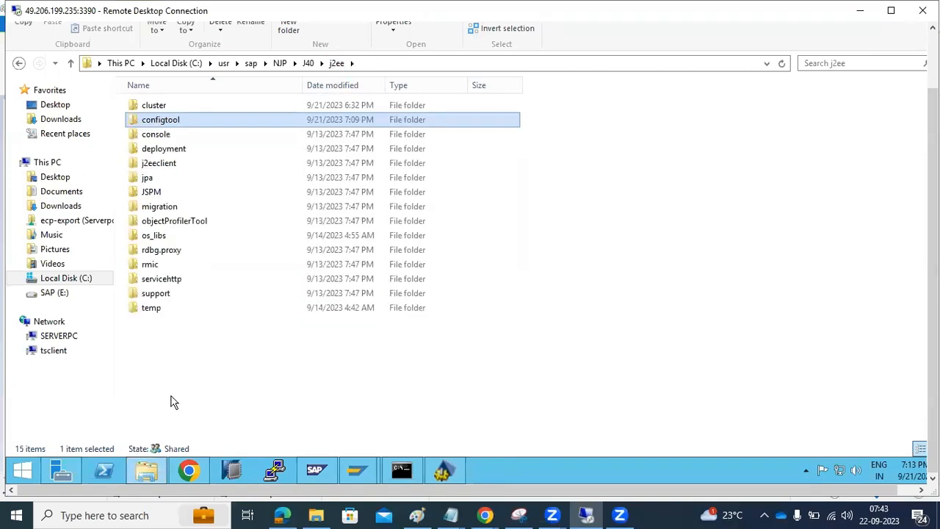
{"action": "left_click", "coordinate": [154, 470]}
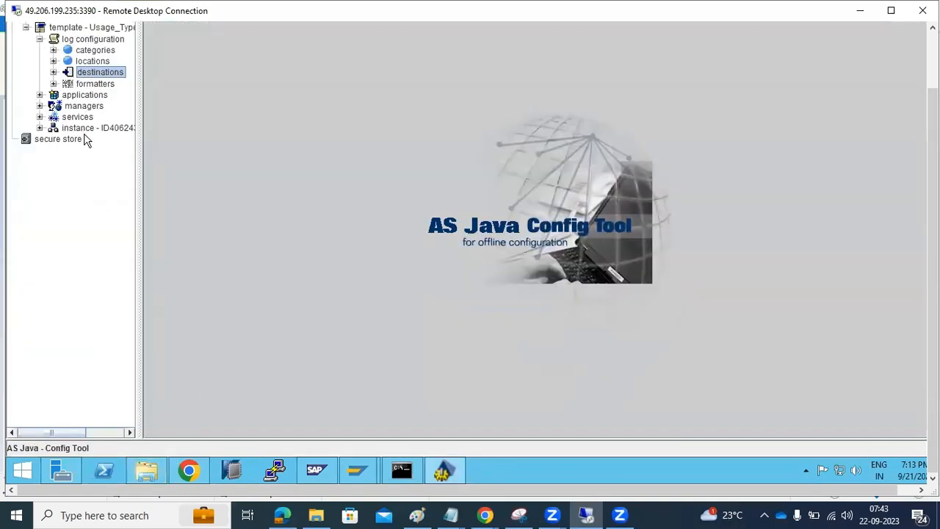
Step: Browse the locations and applications branches, inspecting the com.adobe components' properties
{"action": "left_click", "coordinate": [53, 61]}
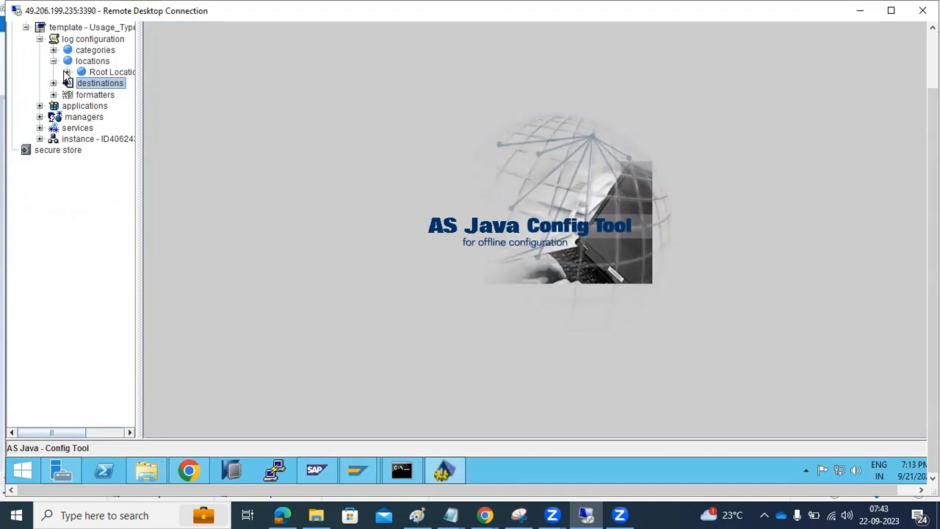
{"action": "left_click", "coordinate": [52, 61]}
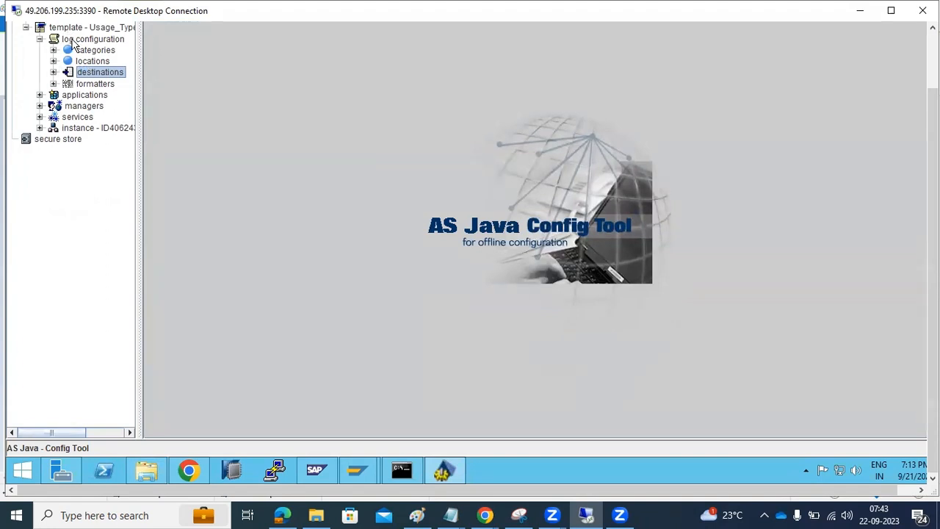
{"action": "left_click", "coordinate": [73, 43]}
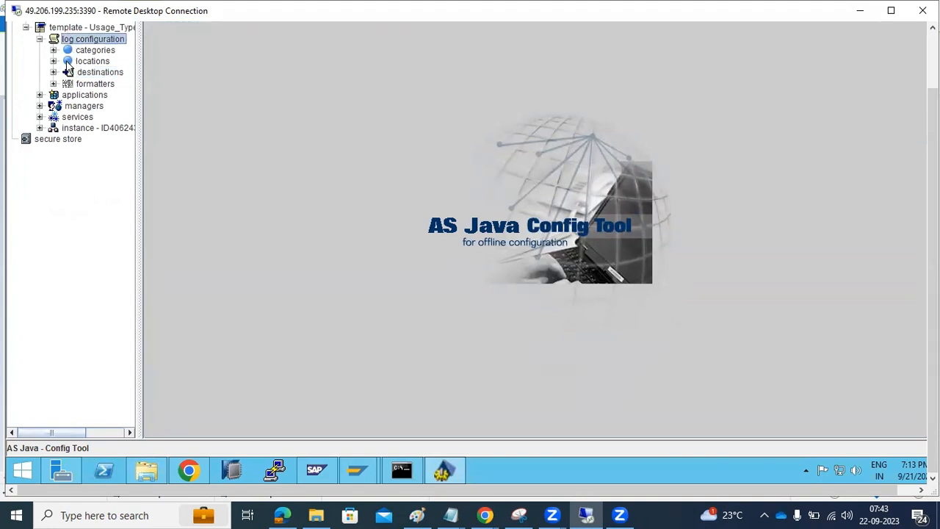
{"action": "left_click", "coordinate": [65, 97]}
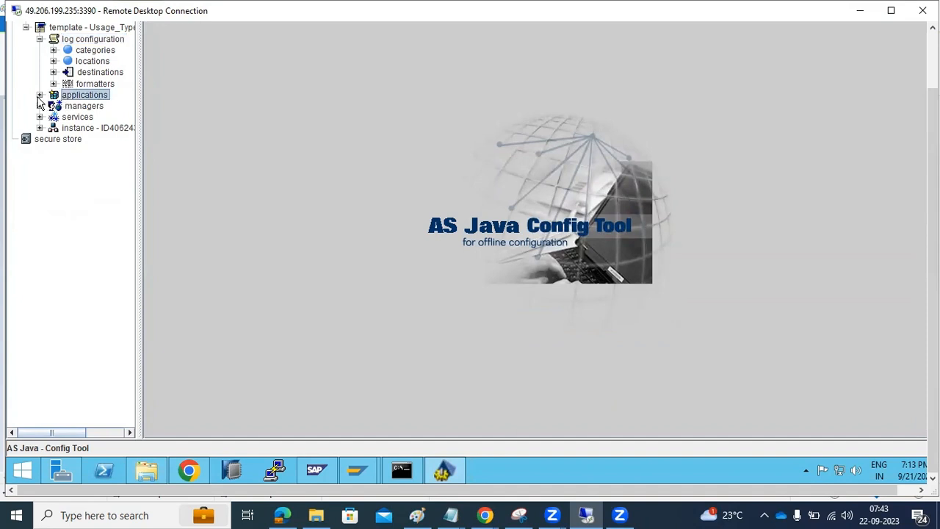
{"action": "left_click", "coordinate": [38, 95]}
{"action": "left_click", "coordinate": [39, 97]}
{"action": "left_click", "coordinate": [39, 96]}
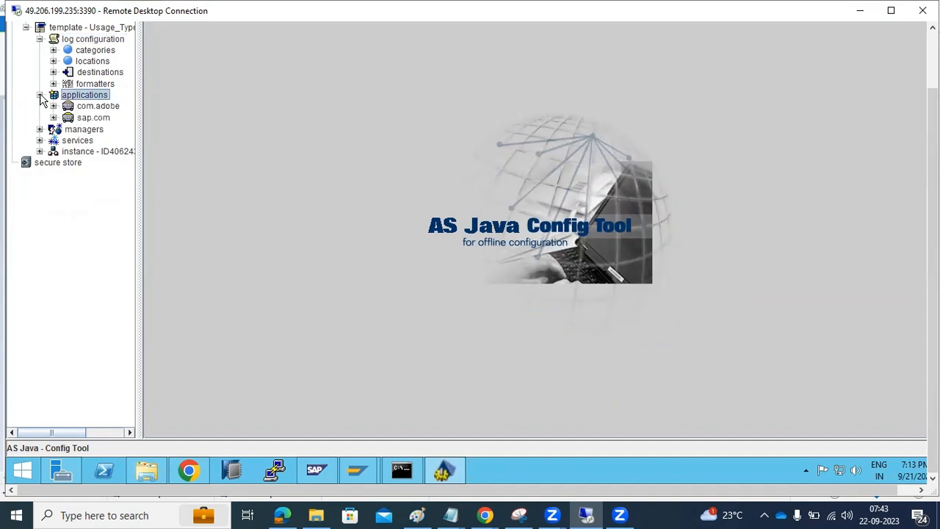
{"action": "left_click", "coordinate": [53, 106]}
{"action": "left_click", "coordinate": [110, 118]}
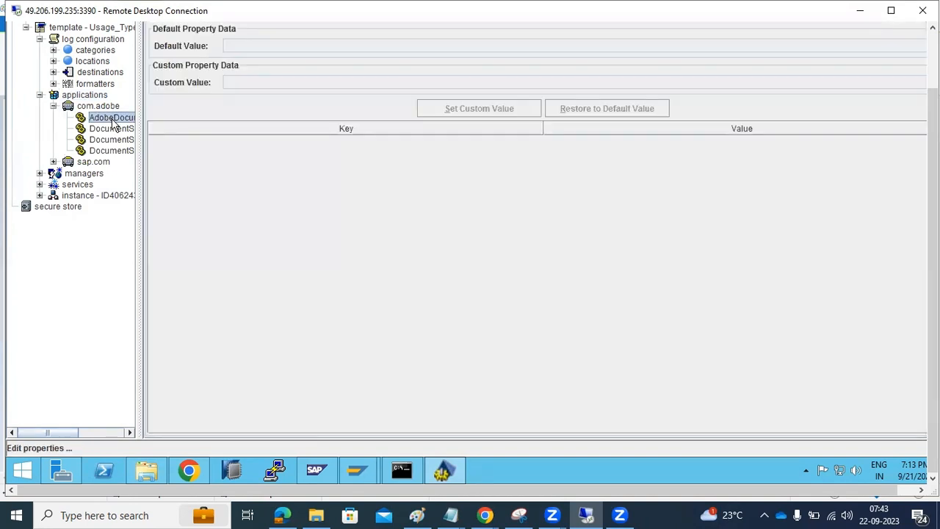
{"action": "left_click", "coordinate": [112, 129]}
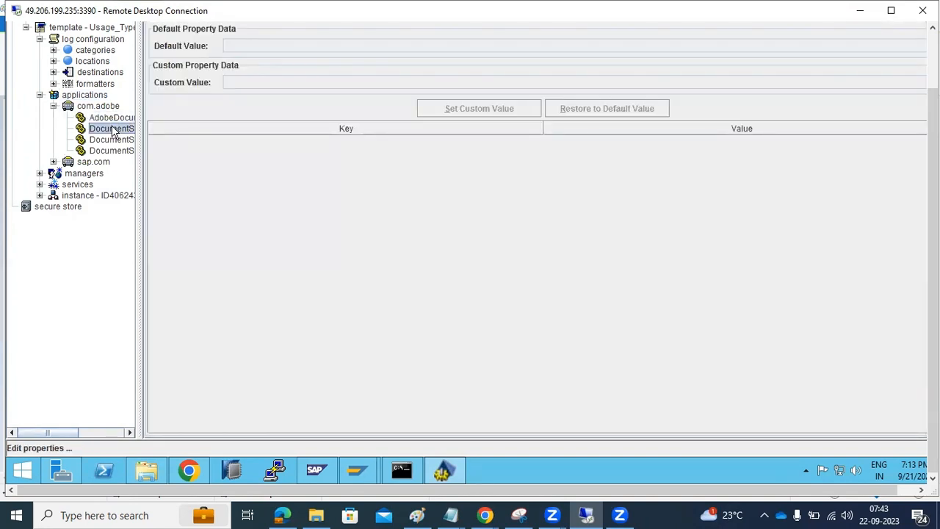
{"action": "left_click", "coordinate": [39, 96]}
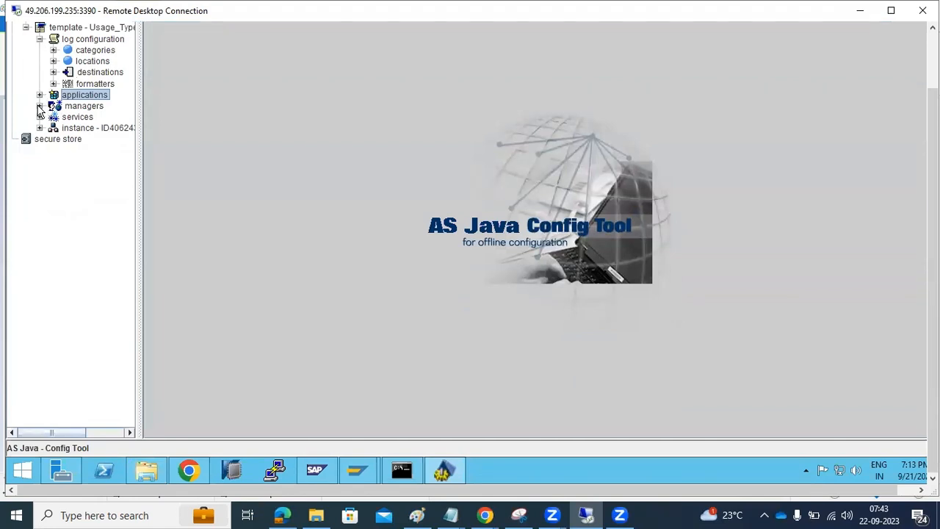
Step: Expand managers, briefly open services, and widen the tree so full manager names show
{"action": "left_click", "coordinate": [40, 106]}
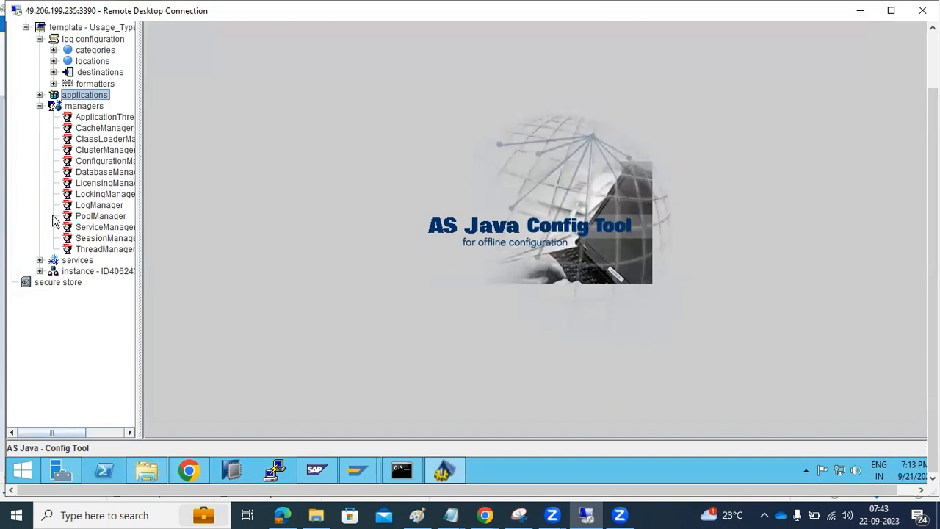
{"action": "left_click", "coordinate": [40, 260]}
{"action": "scroll", "coordinate": [40, 253], "scroll_direction": "up", "scroll_amount": 7}
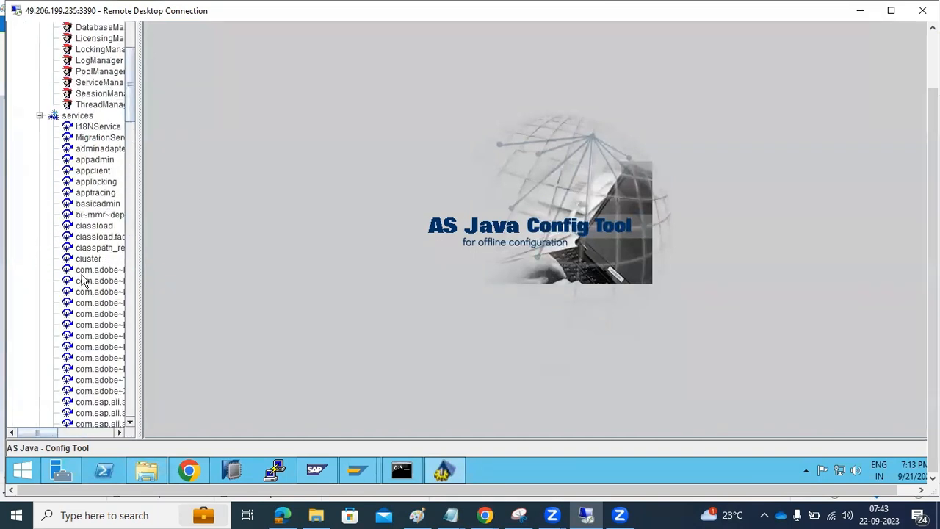
{"action": "left_click", "coordinate": [39, 250]}
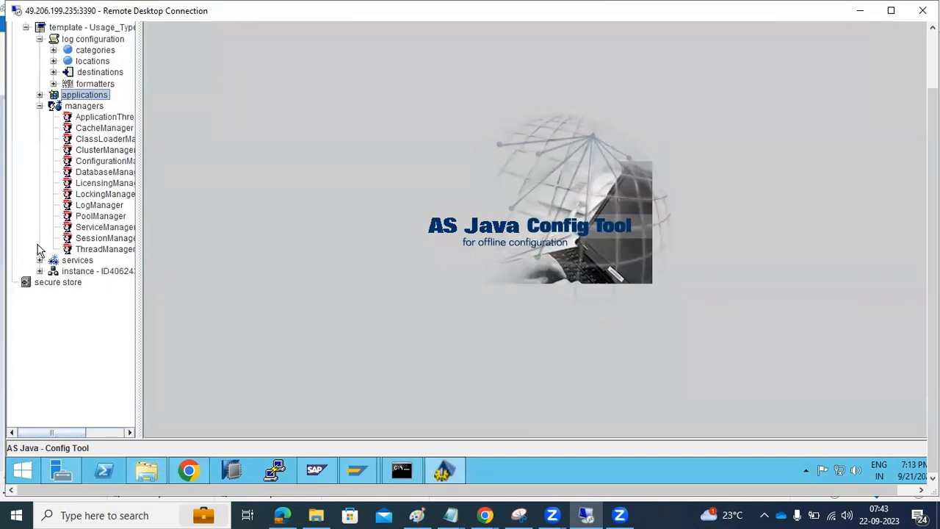
{"action": "left_click_drag", "start_coordinate": [144, 239], "coordinate": [243, 241]}
{"action": "left_click_drag", "start_coordinate": [934, 132], "coordinate": [936, 71]}
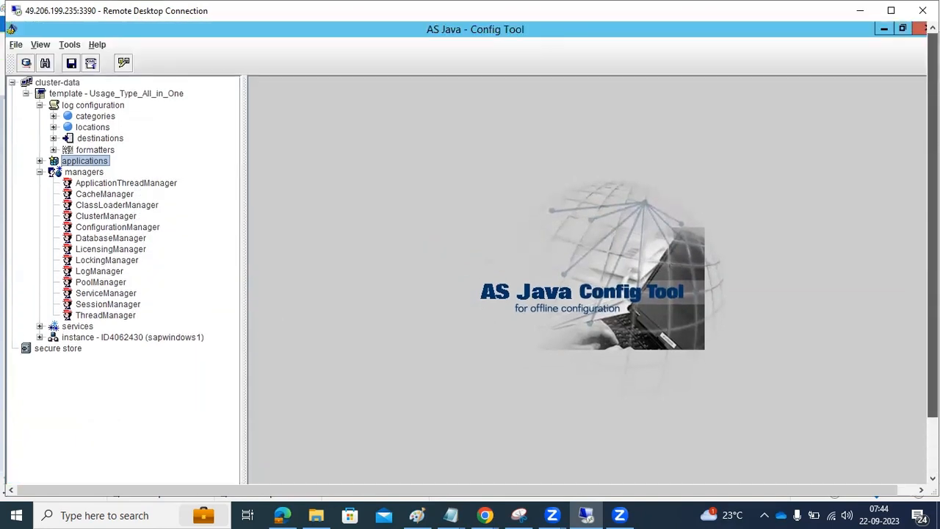
Step: Compare the ApplicationThreadManager, CacheManager and LicensingManager properties
{"action": "left_click", "coordinate": [94, 183]}
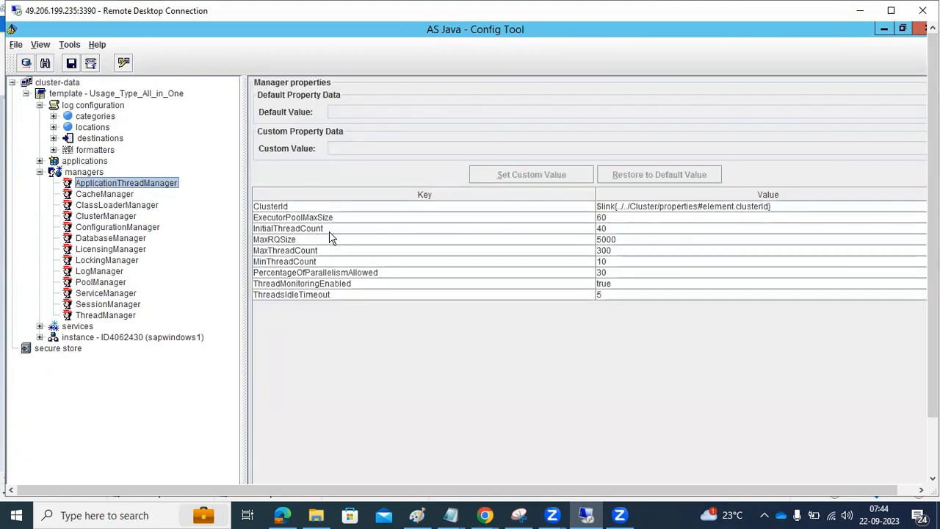
{"action": "mouse_move", "coordinate": [352, 230]}
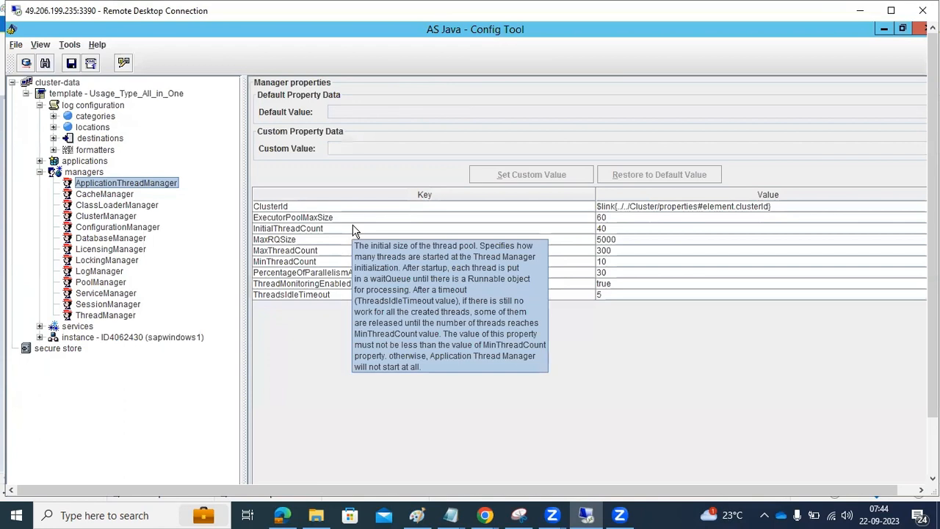
{"action": "mouse_move", "coordinate": [322, 288]}
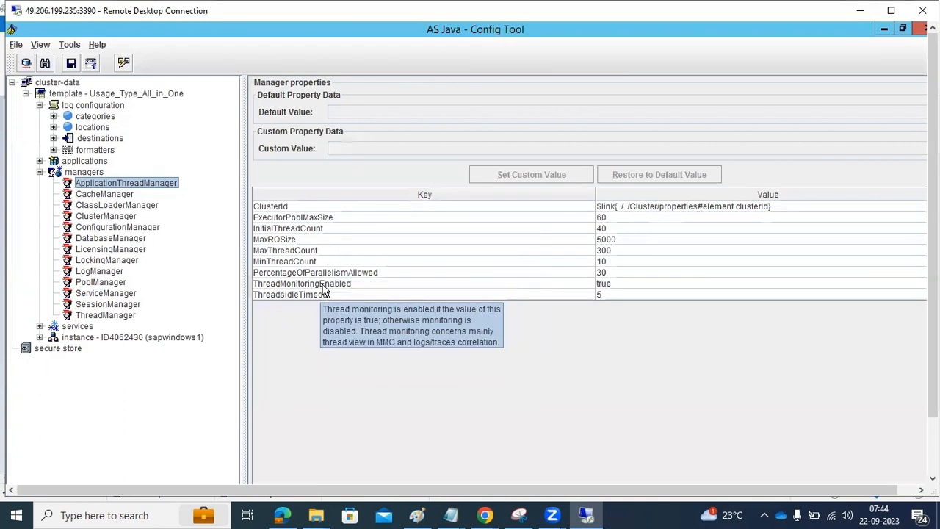
{"action": "mouse_move", "coordinate": [367, 265]}
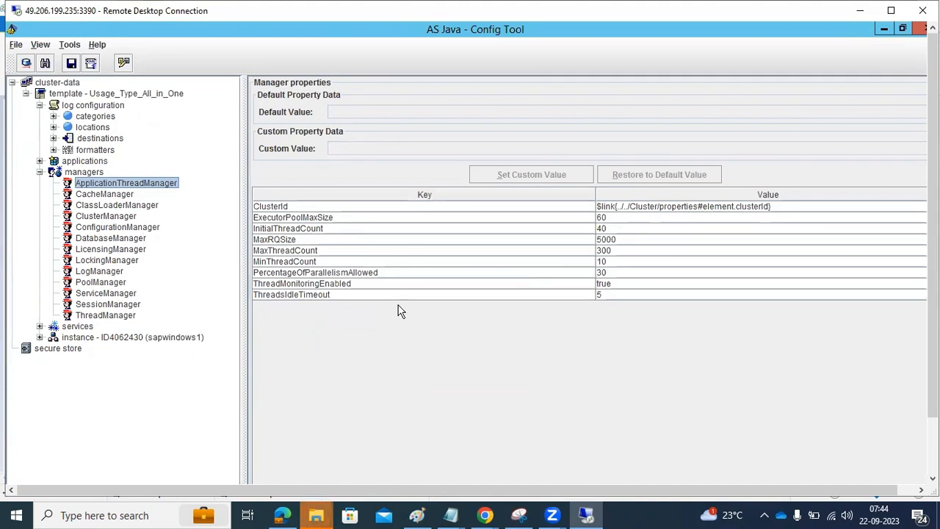
{"action": "left_click", "coordinate": [103, 195]}
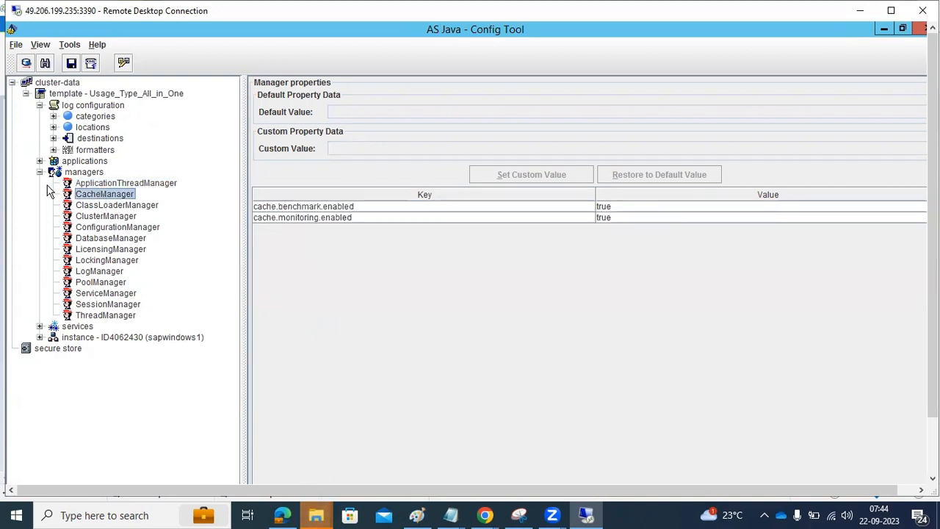
{"action": "left_click", "coordinate": [90, 252]}
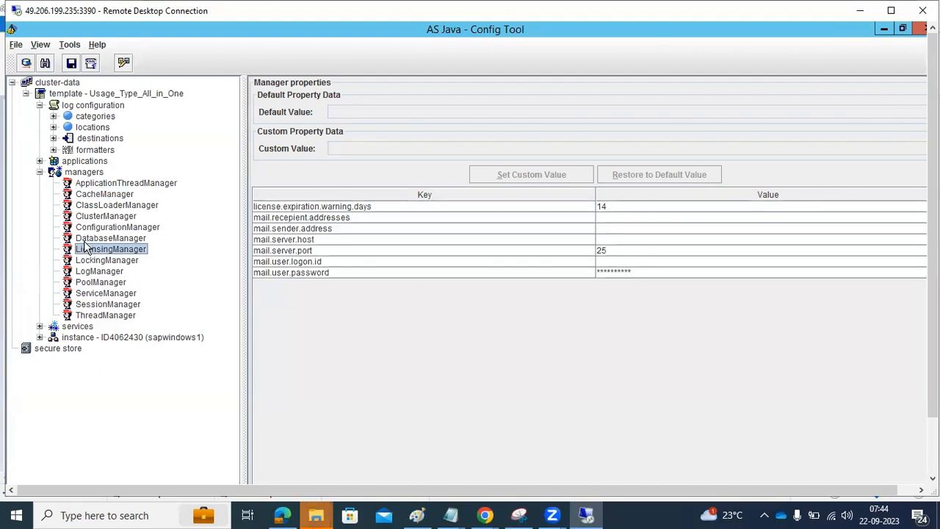
Step: Check ThreadManager's Max, Min and InitialThreadCount defaults, then bring up MMC's AS Java Process Table
{"action": "left_click", "coordinate": [105, 316]}
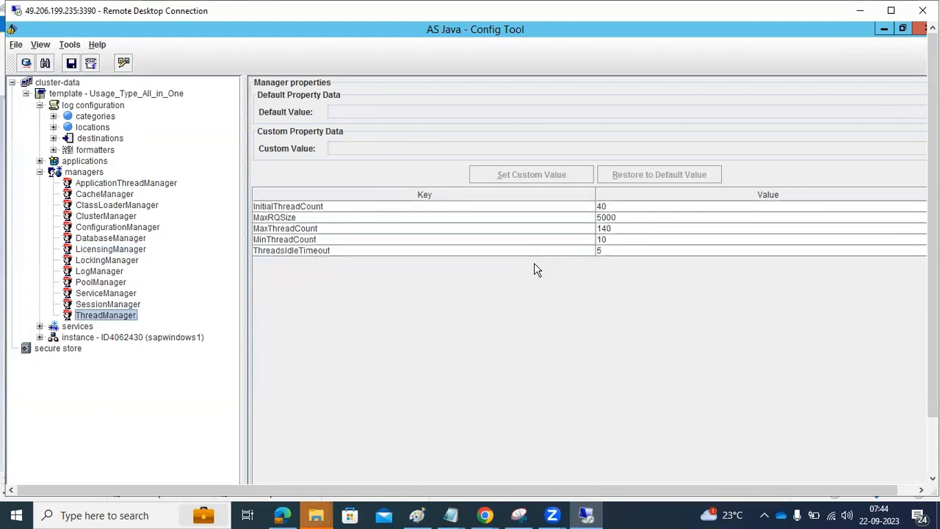
{"action": "left_click", "coordinate": [621, 228]}
{"action": "left_click", "coordinate": [621, 239]}
{"action": "left_click", "coordinate": [617, 229]}
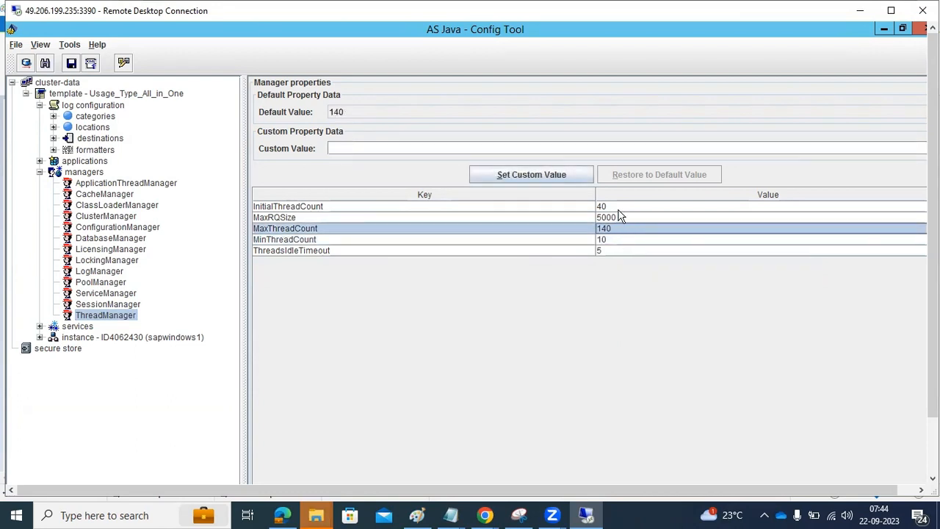
{"action": "left_click", "coordinate": [619, 209]}
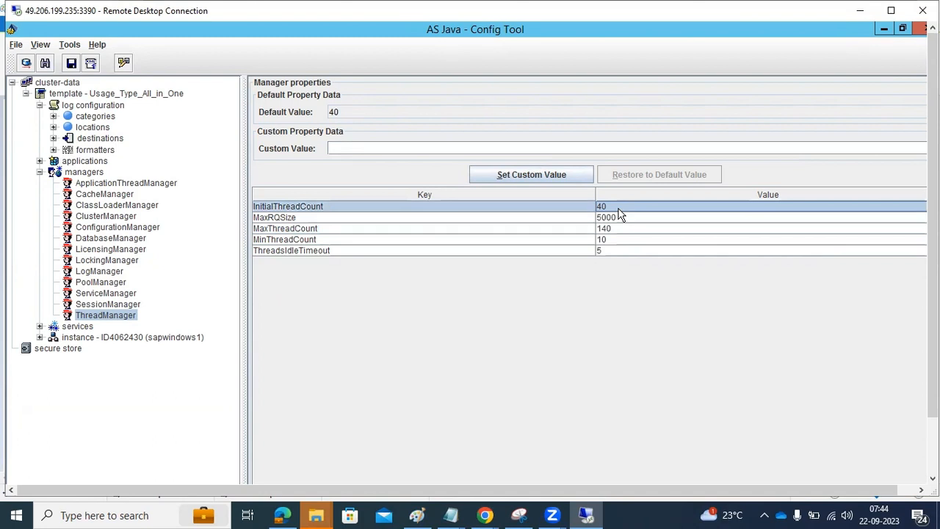
{"action": "left_click_drag", "start_coordinate": [933, 221], "coordinate": [933, 277]}
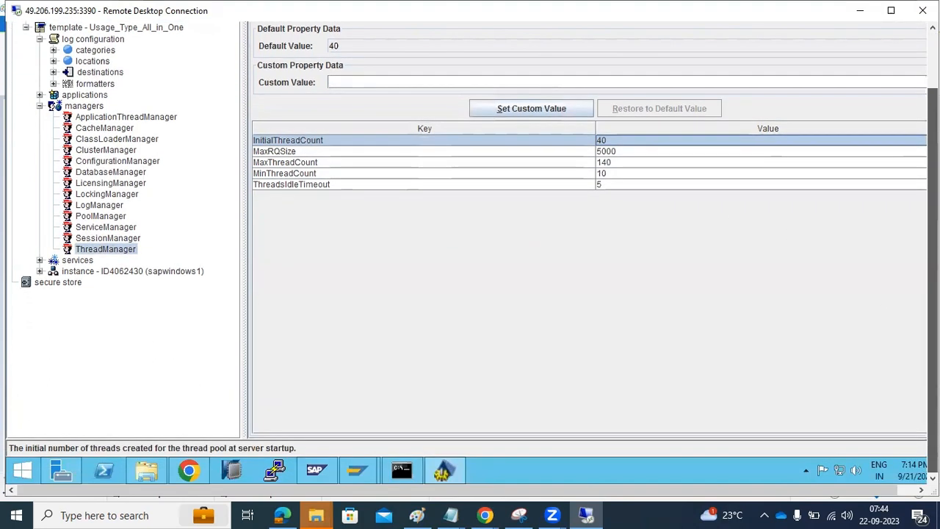
{"action": "left_click", "coordinate": [331, 467]}
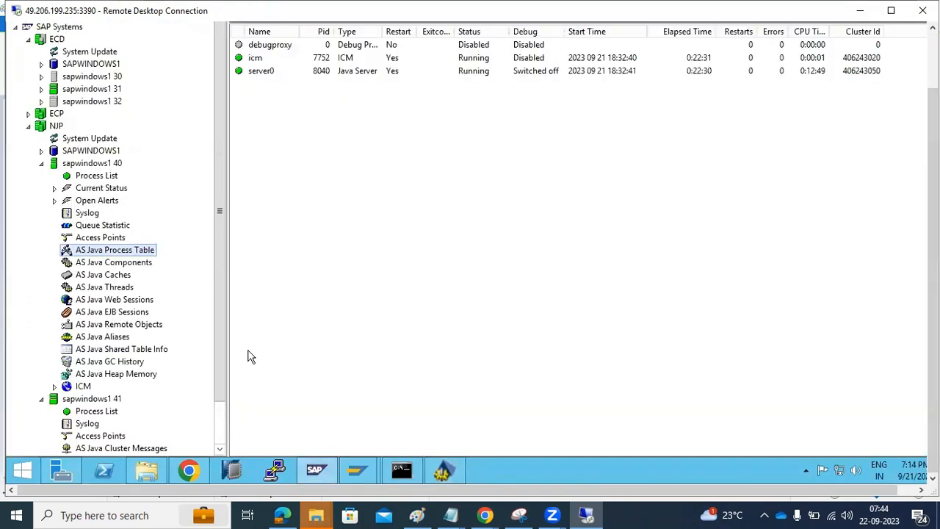
Step: Scroll through instance 40's 151-entry AS Java Threads list, then return to Config Tool's ThreadManager
{"action": "left_click", "coordinate": [111, 290]}
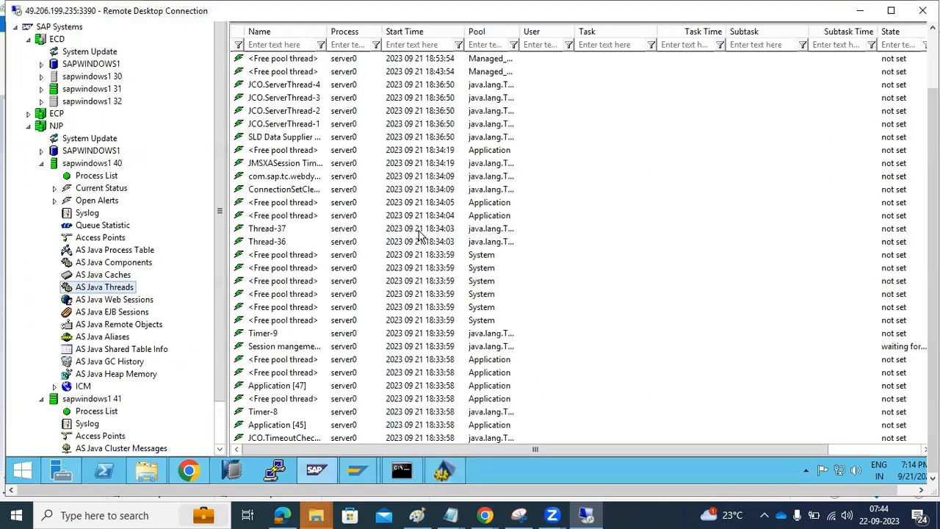
{"action": "left_click_drag", "start_coordinate": [933, 284], "coordinate": [933, 230]}
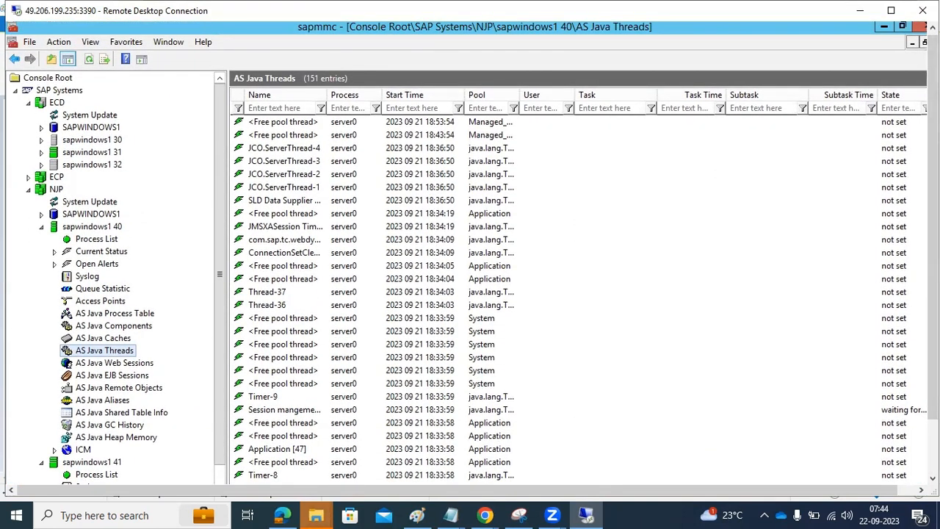
{"action": "left_click", "coordinate": [293, 358]}
{"action": "scroll", "coordinate": [291, 365], "scroll_direction": "down", "scroll_amount": 2}
{"action": "scroll", "coordinate": [291, 365], "scroll_direction": "down", "scroll_amount": 13}
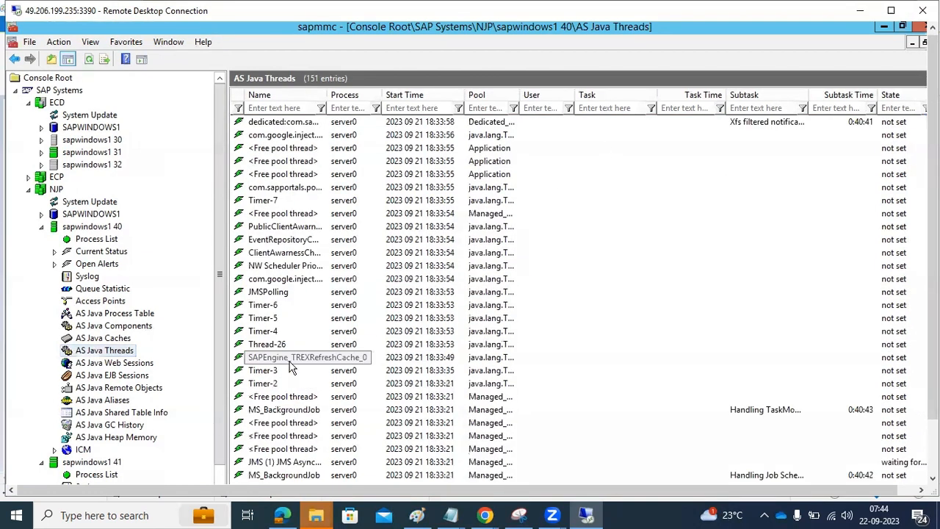
{"action": "scroll", "coordinate": [291, 368], "scroll_direction": "down", "scroll_amount": 6}
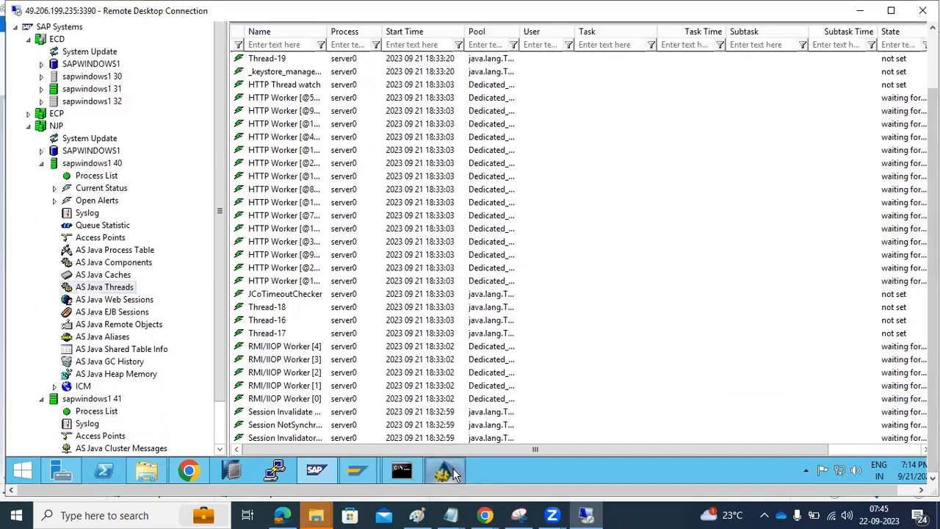
{"action": "left_click", "coordinate": [446, 471]}
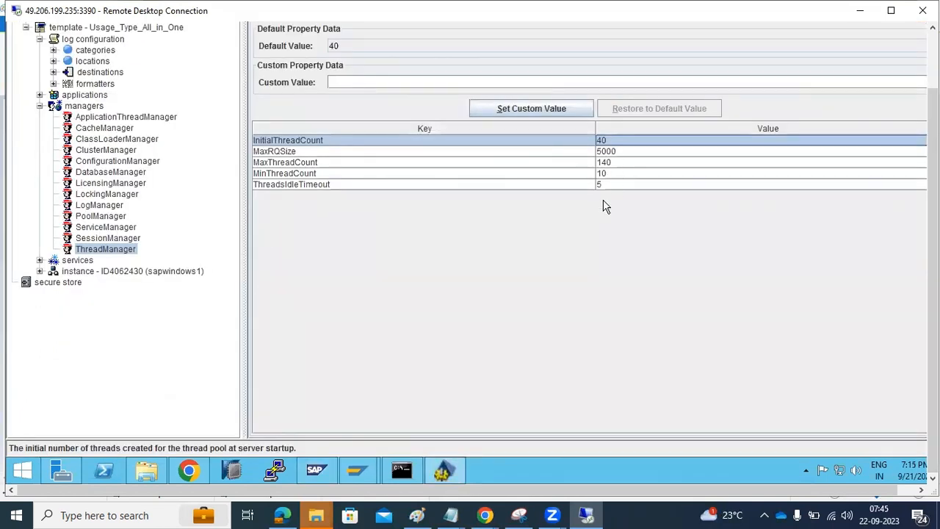
Step: Step through the Session, Pool, Log, Licensing, Database, Configuration and ApplicationThread managers, then collapse managers
{"action": "left_click", "coordinate": [96, 238]}
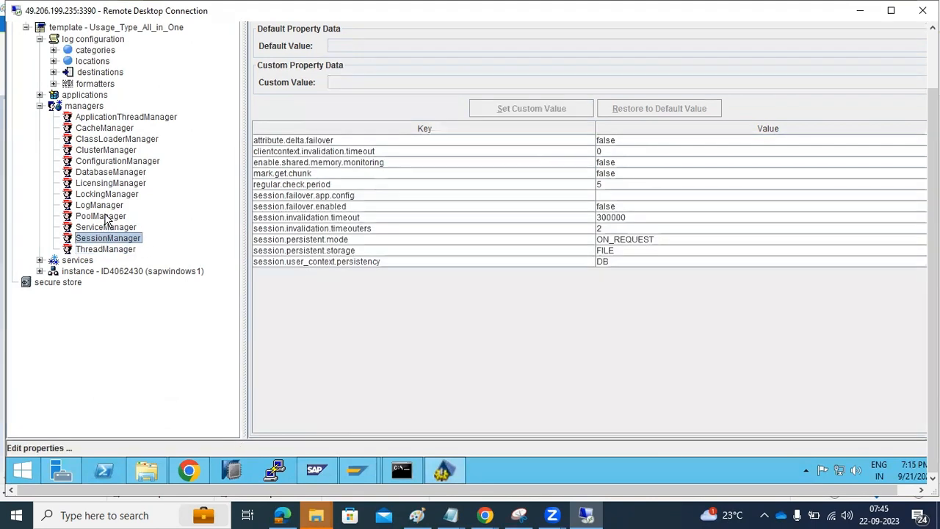
{"action": "left_click", "coordinate": [104, 216]}
{"action": "left_click", "coordinate": [104, 205]}
{"action": "left_click", "coordinate": [111, 183]}
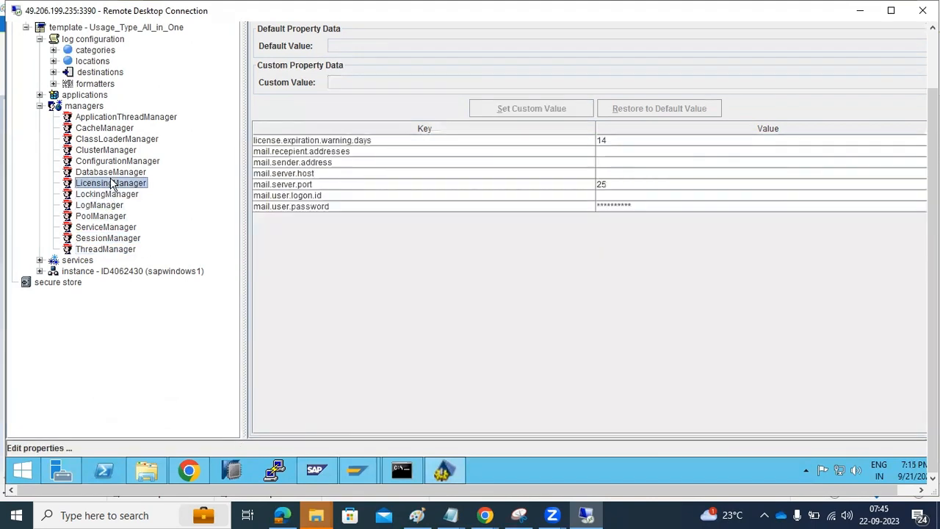
{"action": "left_click", "coordinate": [117, 171]}
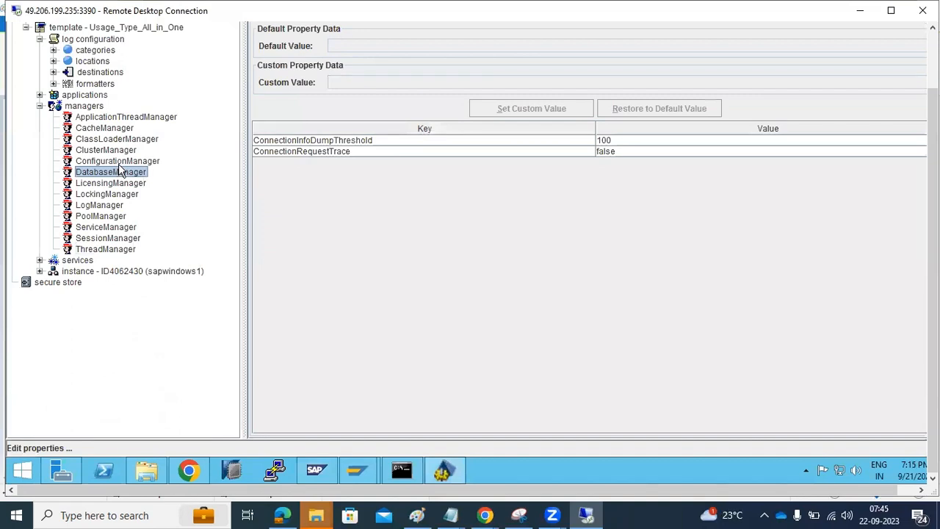
{"action": "left_click", "coordinate": [125, 163]}
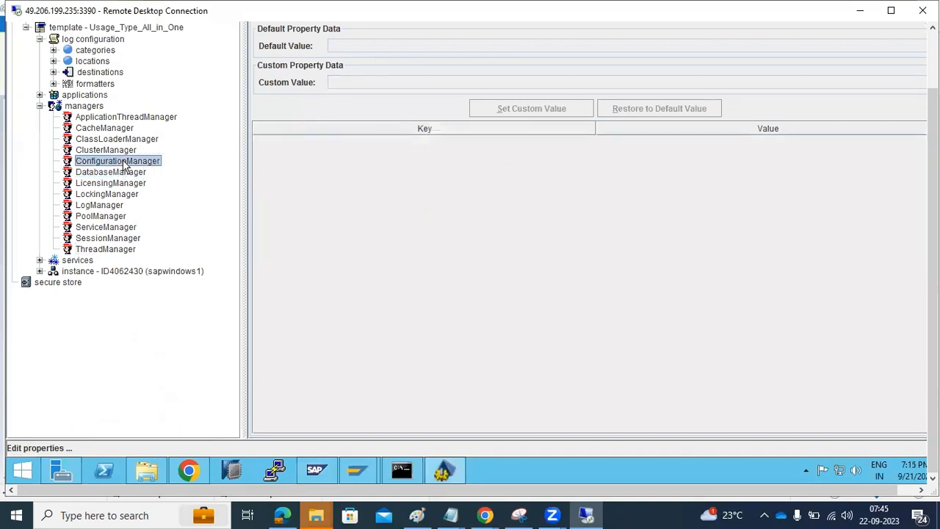
{"action": "left_click", "coordinate": [85, 118]}
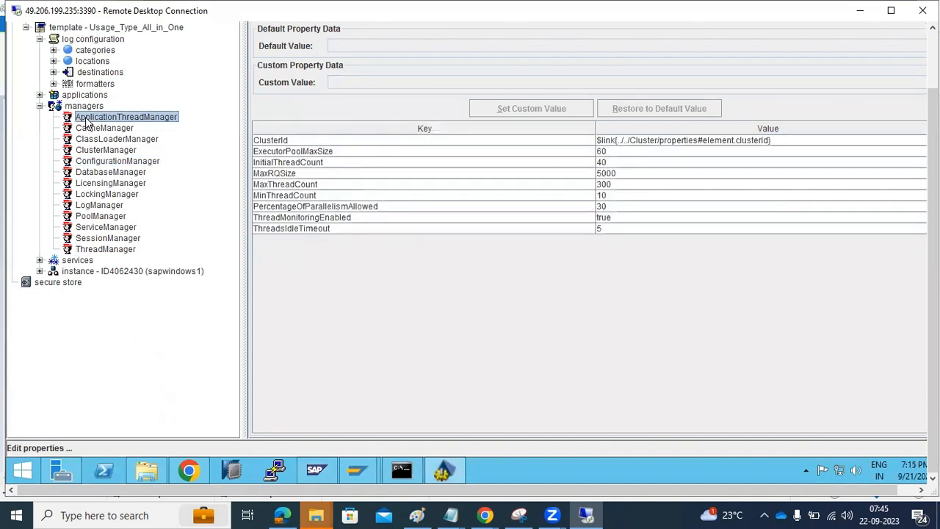
{"action": "left_click", "coordinate": [40, 106]}
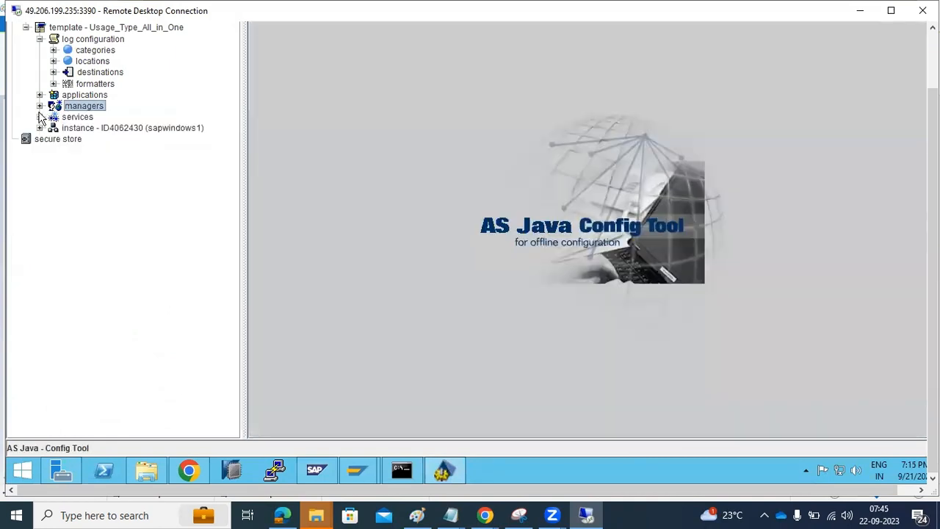
Step: Expand services and review the cluster, com.adobe, rtmf and configuration service properties
{"action": "left_click", "coordinate": [40, 117]}
{"action": "scroll", "coordinate": [109, 237], "scroll_direction": "up", "scroll_amount": 3}
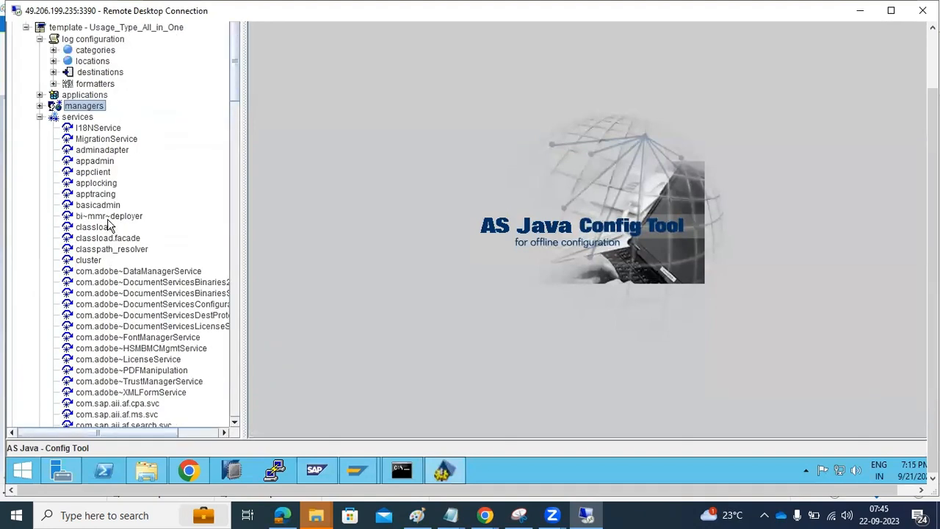
{"action": "left_click", "coordinate": [85, 261]}
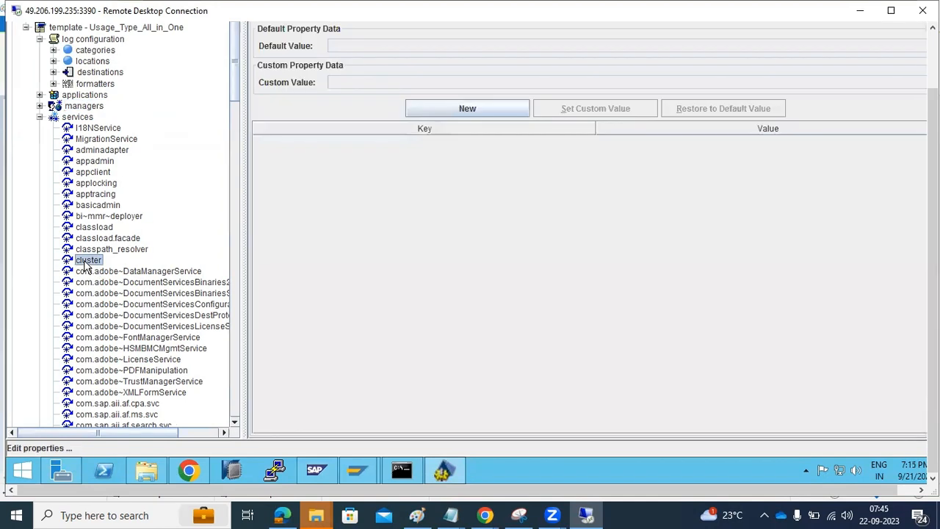
{"action": "left_click", "coordinate": [93, 272]}
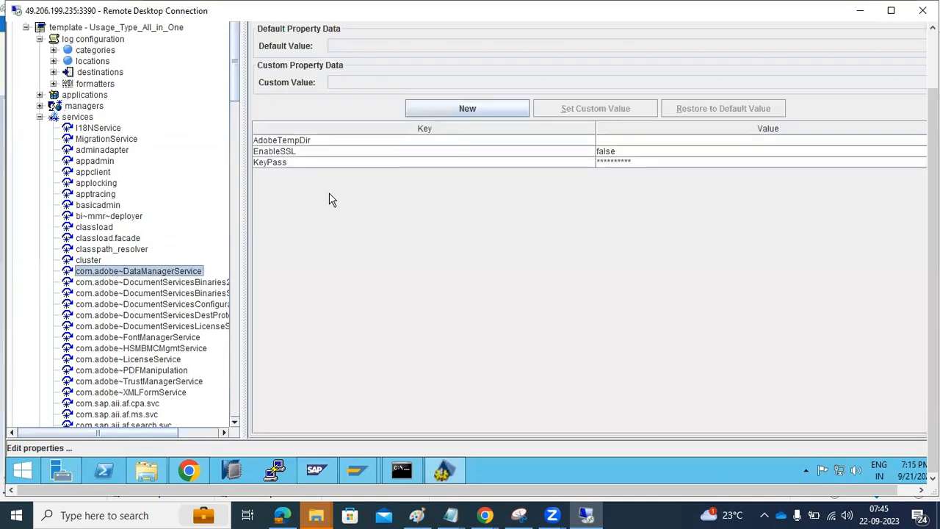
{"action": "left_click", "coordinate": [123, 328]}
{"action": "left_click", "coordinate": [123, 372]}
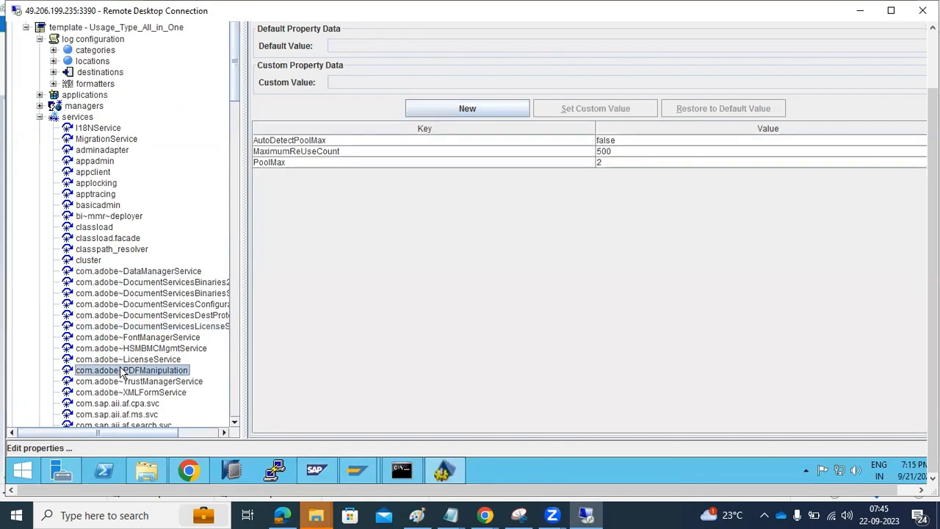
{"action": "scroll", "coordinate": [123, 372], "scroll_direction": "down", "scroll_amount": 2}
{"action": "left_click", "coordinate": [123, 360]}
{"action": "scroll", "coordinate": [123, 367], "scroll_direction": "down", "scroll_amount": 2}
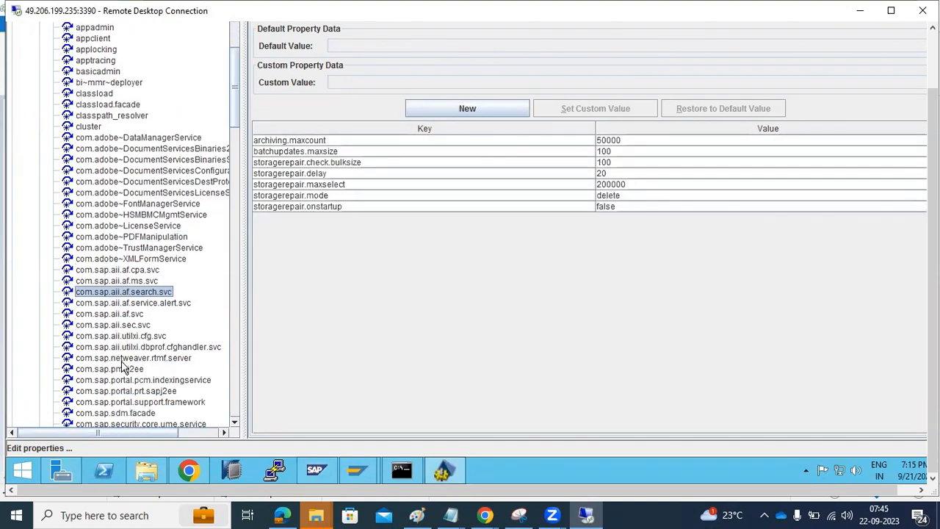
{"action": "left_click", "coordinate": [123, 360]}
{"action": "scroll", "coordinate": [123, 361], "scroll_direction": "down", "scroll_amount": 3}
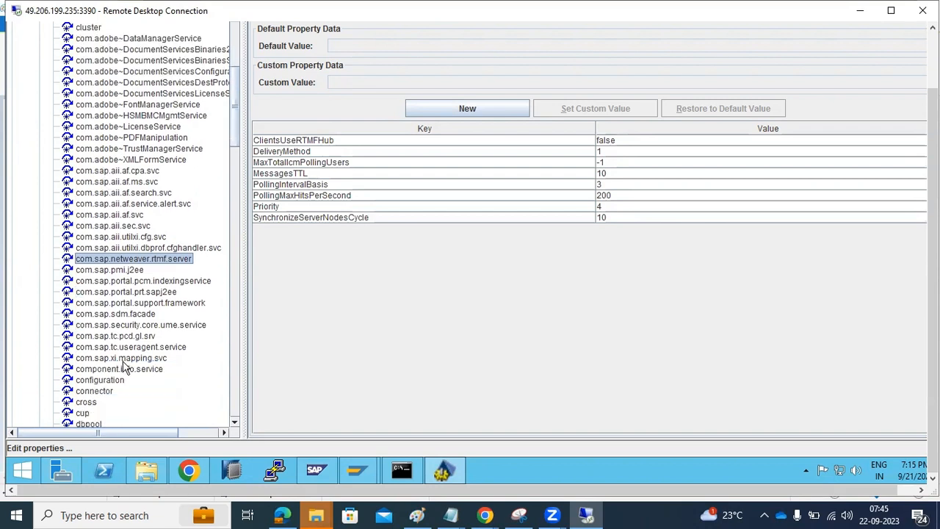
{"action": "left_click", "coordinate": [110, 379]}
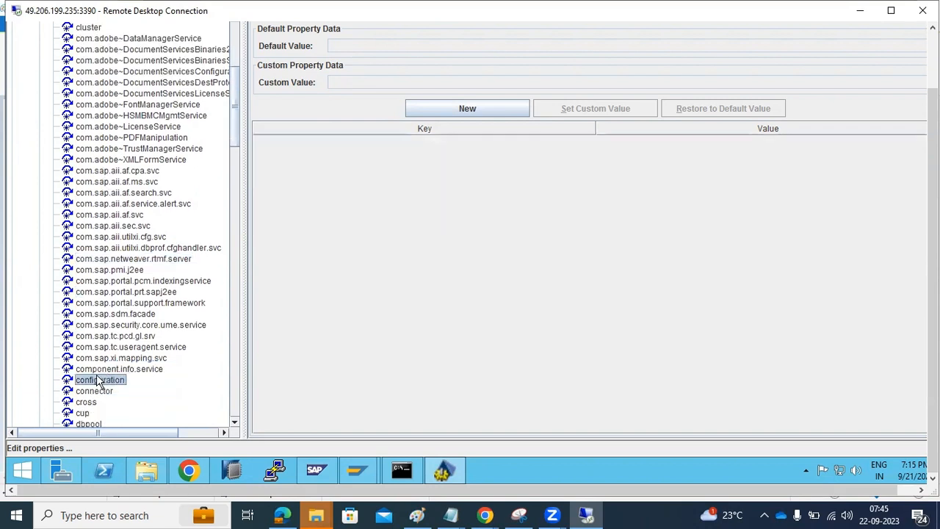
Step: Further down, view the memory, locking, licensing and keystore service properties
{"action": "scroll", "coordinate": [130, 370], "scroll_direction": "down", "scroll_amount": 2}
{"action": "scroll", "coordinate": [133, 369], "scroll_direction": "down", "scroll_amount": 3}
{"action": "scroll", "coordinate": [140, 365], "scroll_direction": "down", "scroll_amount": 2}
{"action": "scroll", "coordinate": [143, 360], "scroll_direction": "down", "scroll_amount": 3}
{"action": "scroll", "coordinate": [144, 360], "scroll_direction": "down", "scroll_amount": 4}
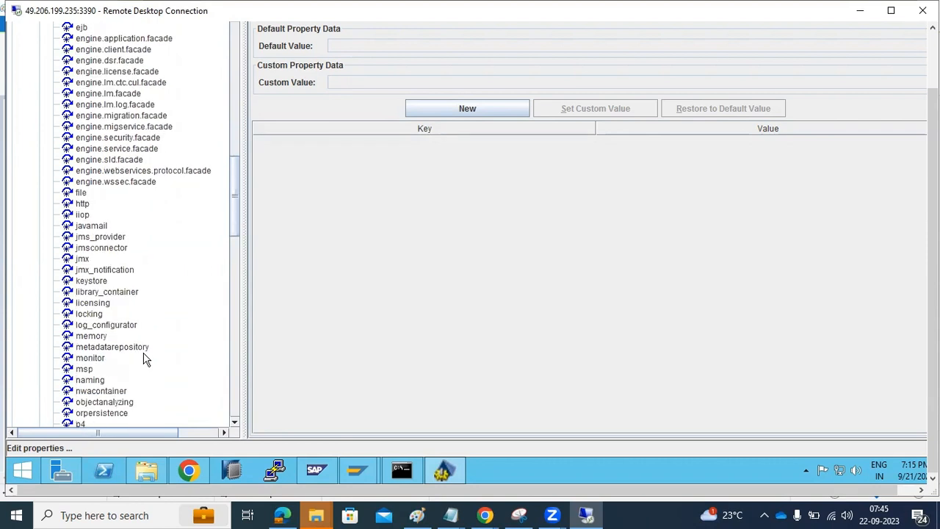
{"action": "left_click", "coordinate": [88, 337]}
{"action": "left_click", "coordinate": [89, 315]}
{"action": "left_click", "coordinate": [94, 303]}
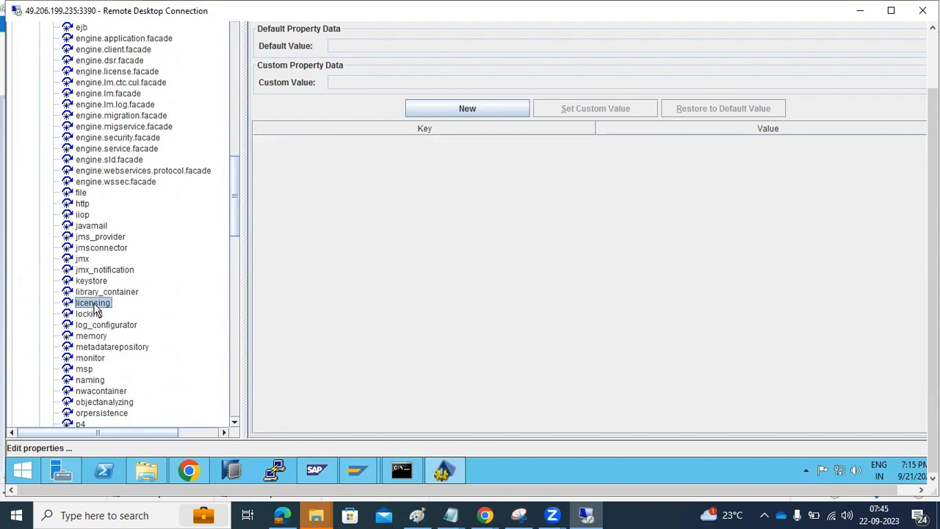
{"action": "left_click", "coordinate": [106, 282]}
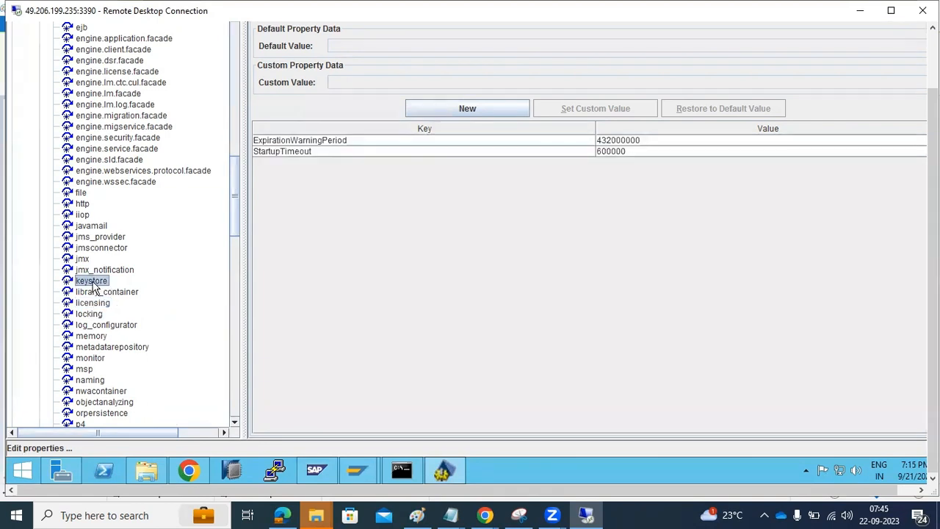
Step: Review the sld, userstore and webservices service properties
{"action": "scroll", "coordinate": [94, 285], "scroll_direction": "down", "scroll_amount": 3}
{"action": "scroll", "coordinate": [94, 283], "scroll_direction": "down", "scroll_amount": 7}
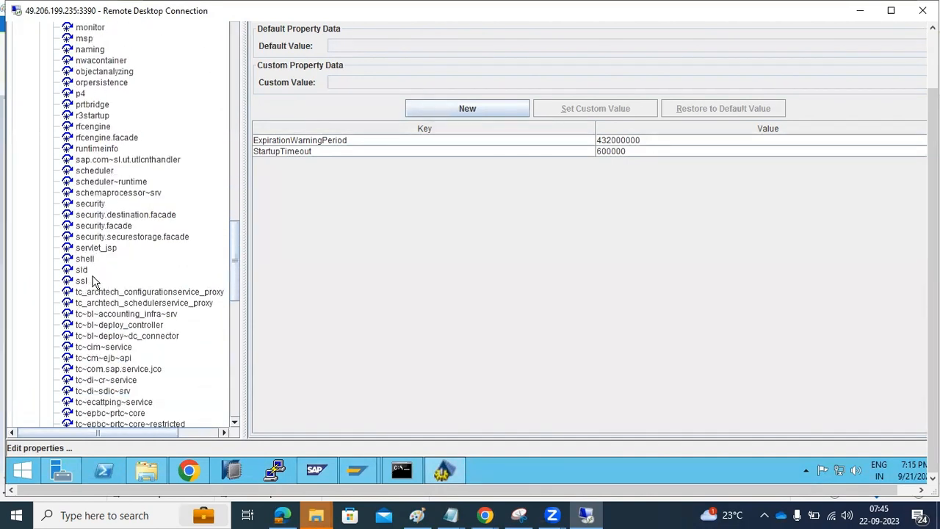
{"action": "scroll", "coordinate": [94, 283], "scroll_direction": "down", "scroll_amount": 1}
{"action": "scroll", "coordinate": [94, 283], "scroll_direction": "down", "scroll_amount": 3}
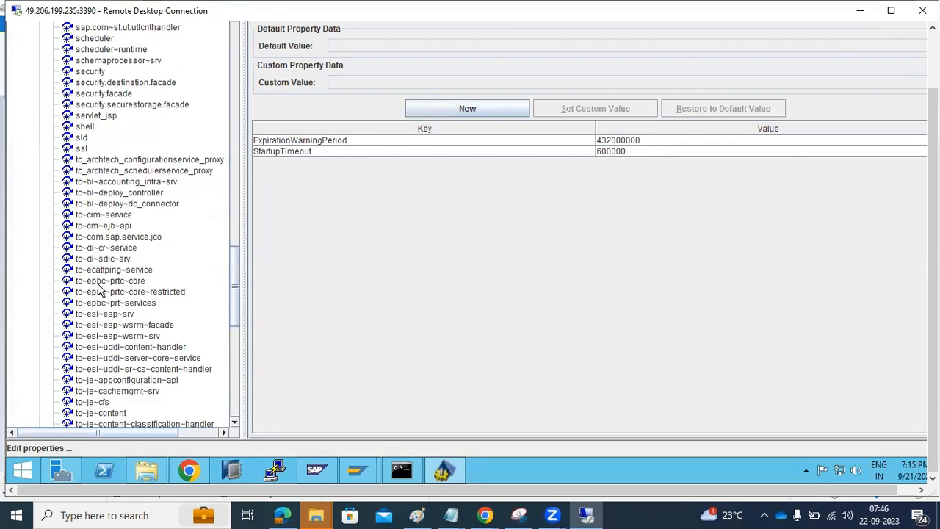
{"action": "scroll", "coordinate": [94, 283], "scroll_direction": "down", "scroll_amount": 1}
{"action": "left_click", "coordinate": [81, 104]}
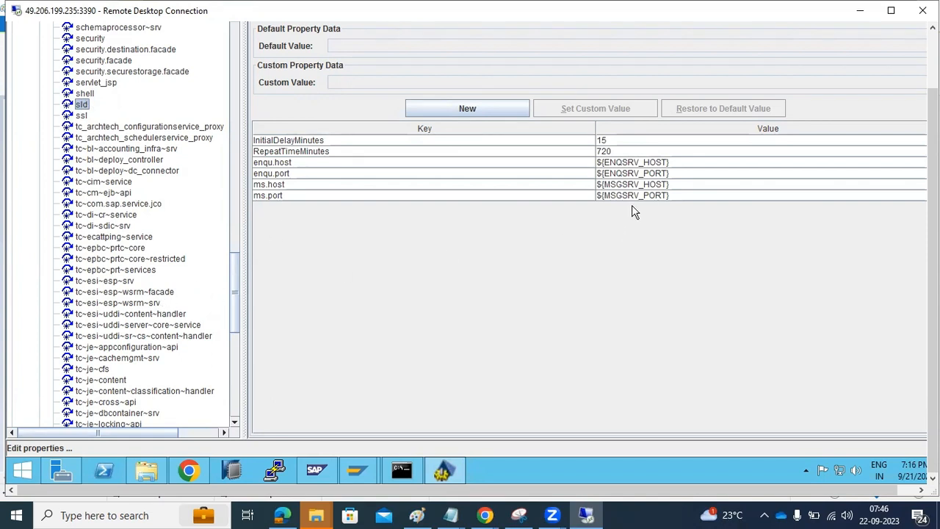
{"action": "scroll", "coordinate": [109, 356], "scroll_direction": "down", "scroll_amount": 5}
{"action": "scroll", "coordinate": [109, 356], "scroll_direction": "down", "scroll_amount": 5}
{"action": "scroll", "coordinate": [109, 357], "scroll_direction": "down", "scroll_amount": 3}
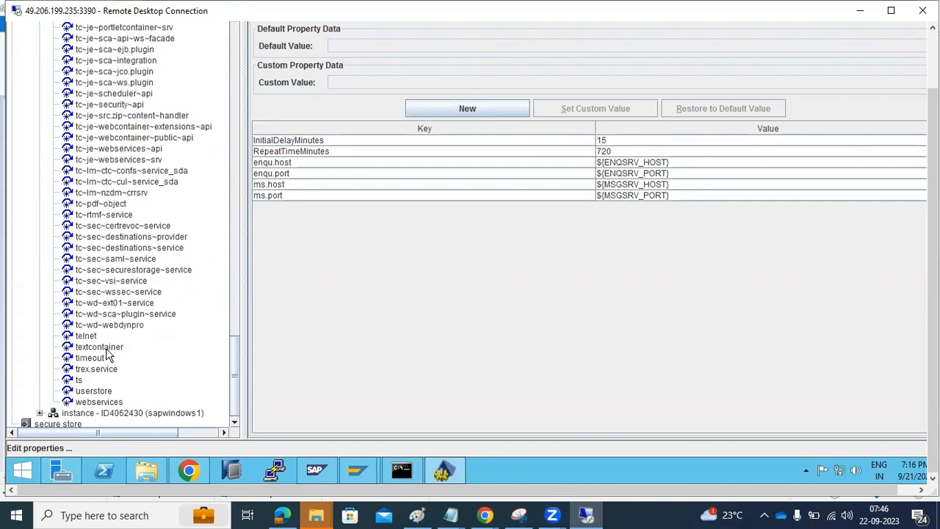
{"action": "scroll", "coordinate": [109, 357], "scroll_direction": "down", "scroll_amount": 1}
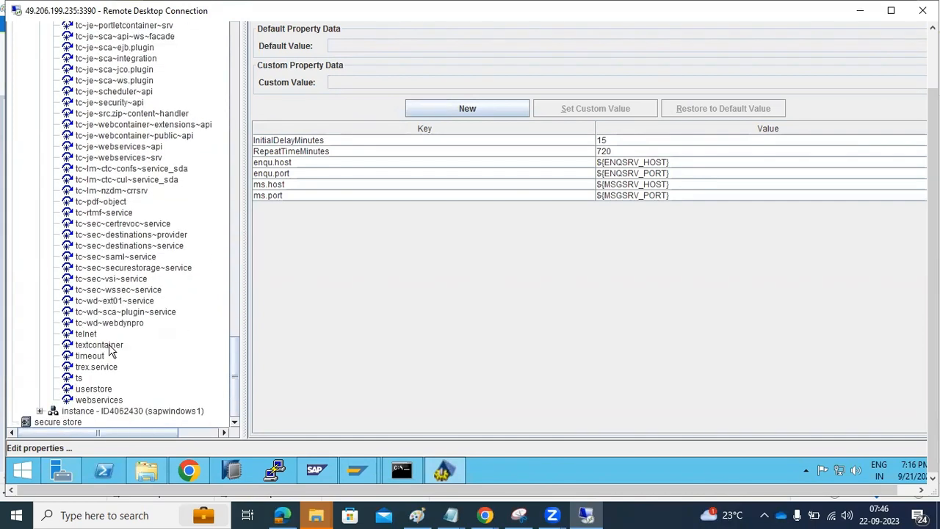
{"action": "scroll", "coordinate": [133, 331], "scroll_direction": "up", "scroll_amount": 2}
{"action": "scroll", "coordinate": [135, 335], "scroll_direction": "down", "scroll_amount": 3}
{"action": "left_click", "coordinate": [99, 390]}
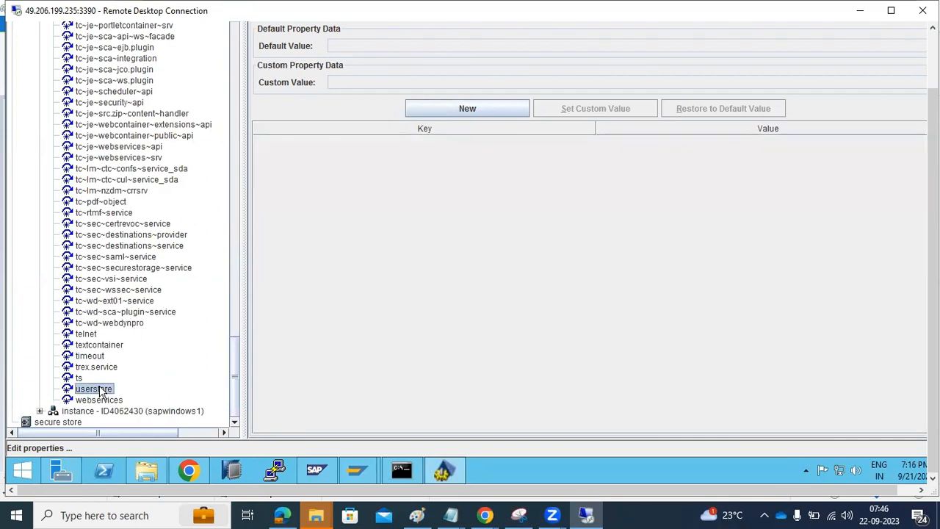
{"action": "left_click", "coordinate": [104, 401]}
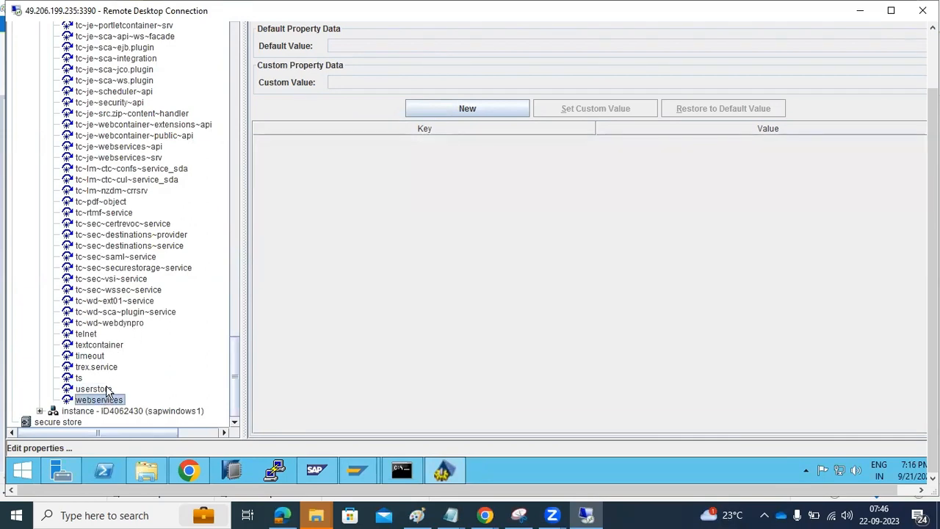
Step: Scroll back to the top of the tree and collapse the services list
{"action": "scroll", "coordinate": [132, 280], "scroll_direction": "up", "scroll_amount": 15}
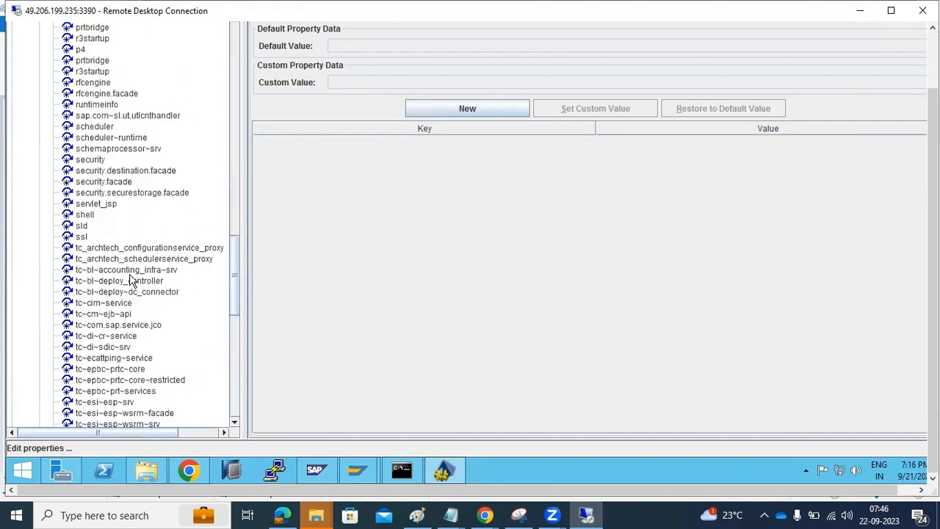
{"action": "scroll", "coordinate": [130, 280], "scroll_direction": "up", "scroll_amount": 5}
{"action": "scroll", "coordinate": [130, 280], "scroll_direction": "up", "scroll_amount": 7}
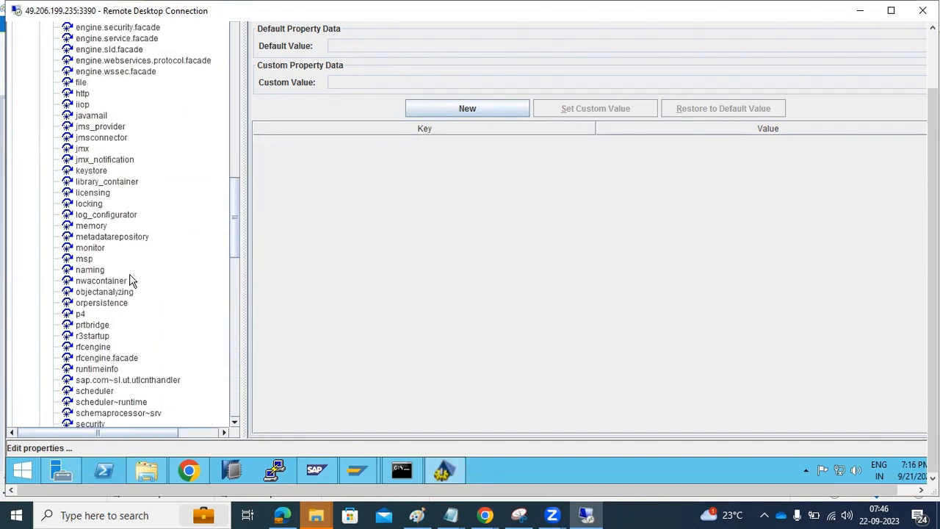
{"action": "scroll", "coordinate": [143, 273], "scroll_direction": "up", "scroll_amount": 10}
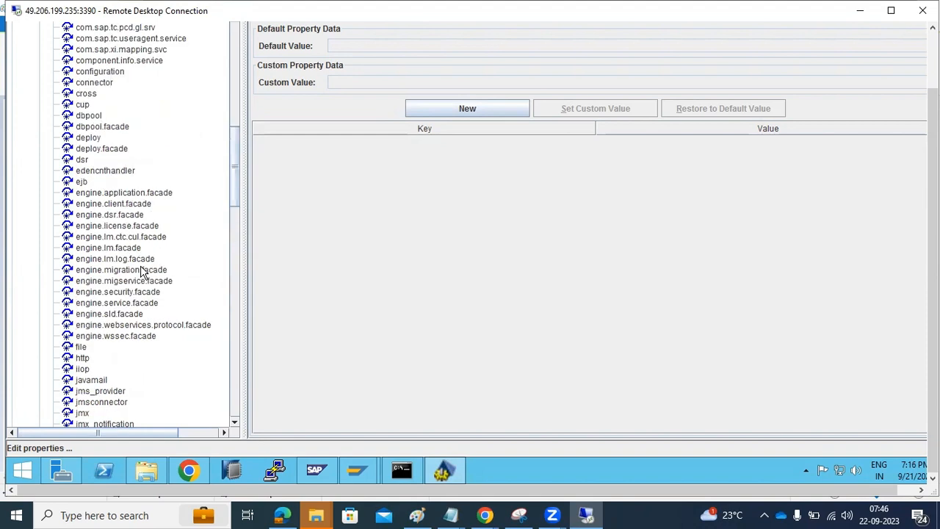
{"action": "scroll", "coordinate": [143, 273], "scroll_direction": "up", "scroll_amount": 4}
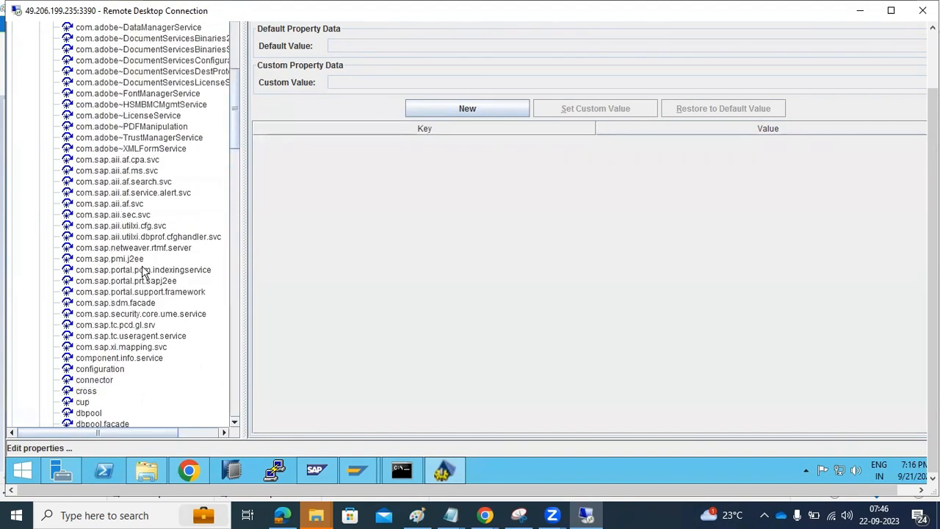
{"action": "scroll", "coordinate": [143, 272], "scroll_direction": "up", "scroll_amount": 4}
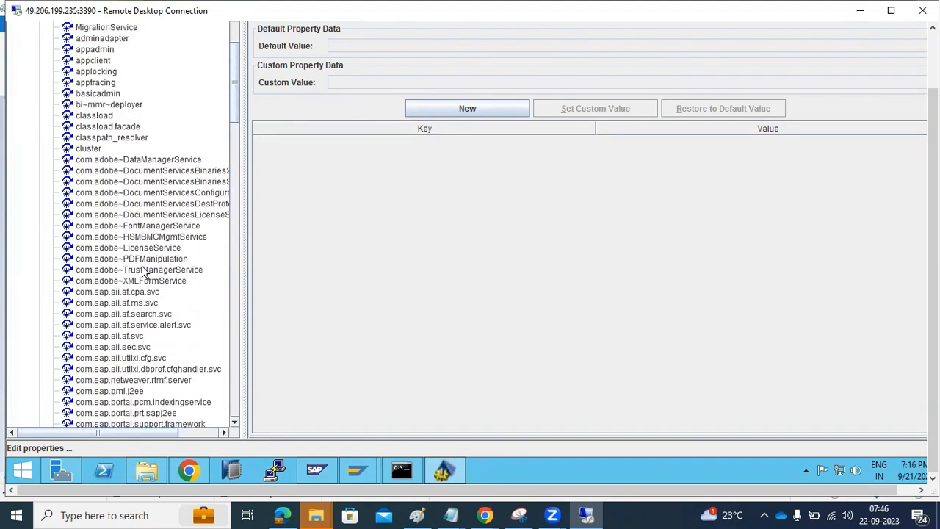
{"action": "scroll", "coordinate": [144, 273], "scroll_direction": "up", "scroll_amount": 3}
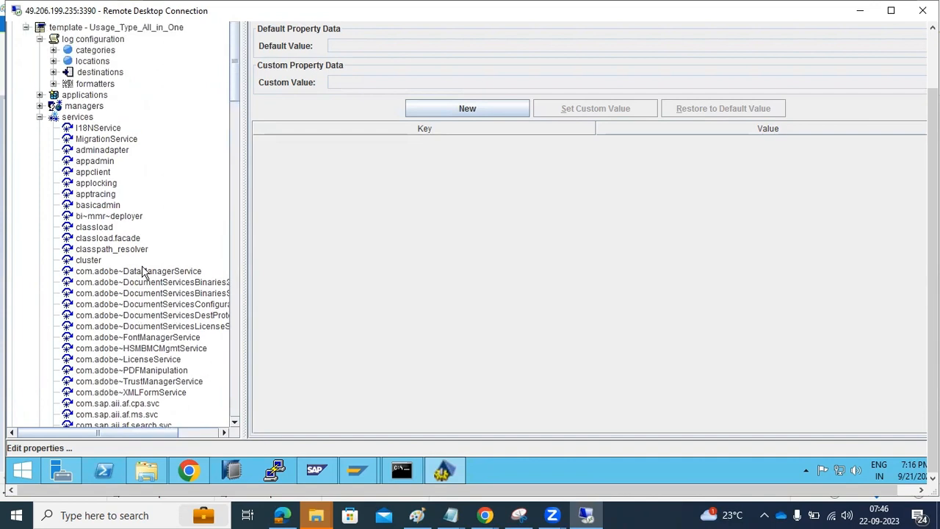
{"action": "left_click", "coordinate": [40, 117]}
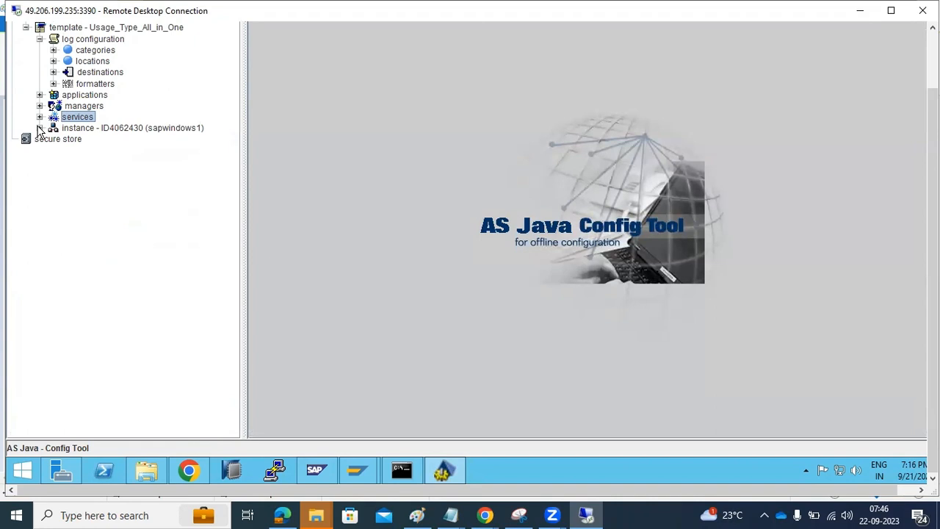
Step: Select the sapwindows1 instance to show its Servers panel inheriting 1 process, and expand it
{"action": "left_click", "coordinate": [83, 129]}
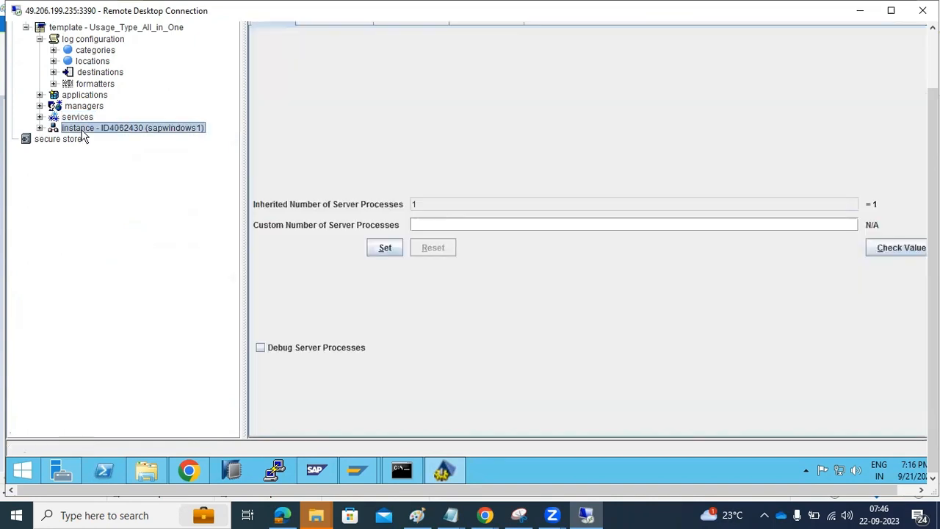
{"action": "left_click", "coordinate": [39, 127]}
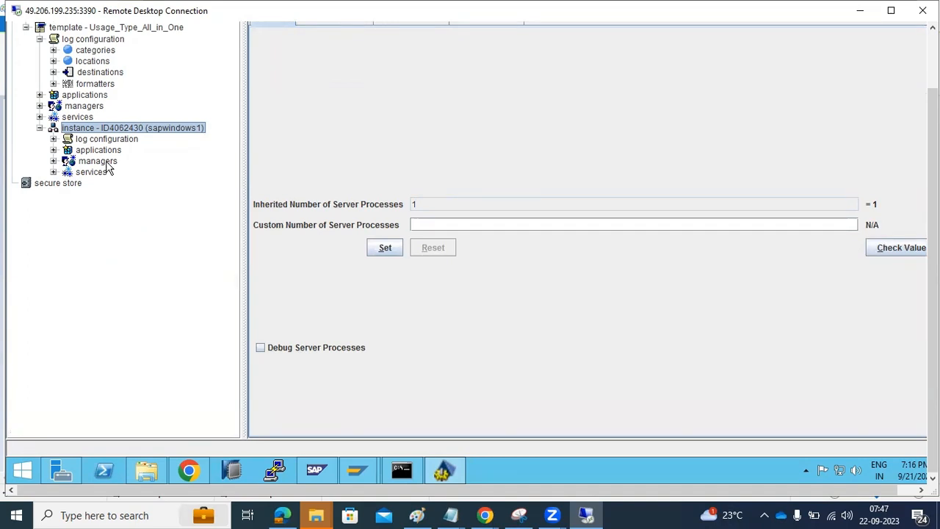
{"action": "left_click_drag", "start_coordinate": [933, 250], "coordinate": [933, 188]}
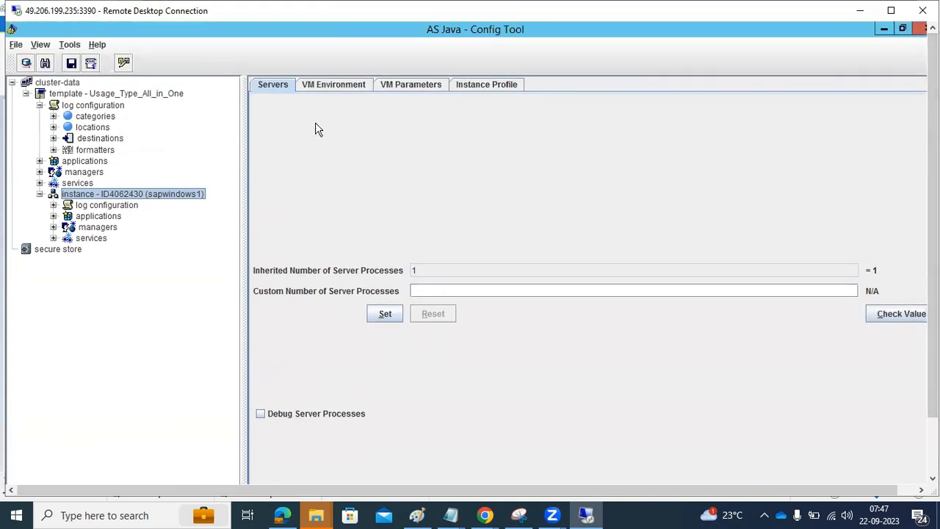
Step: Inspect the instance's inherited memory parameters: maxHeapSize 4096, initialHeapSize, maxNewSize 1365 and maxPermSize
{"action": "left_click", "coordinate": [340, 85]}
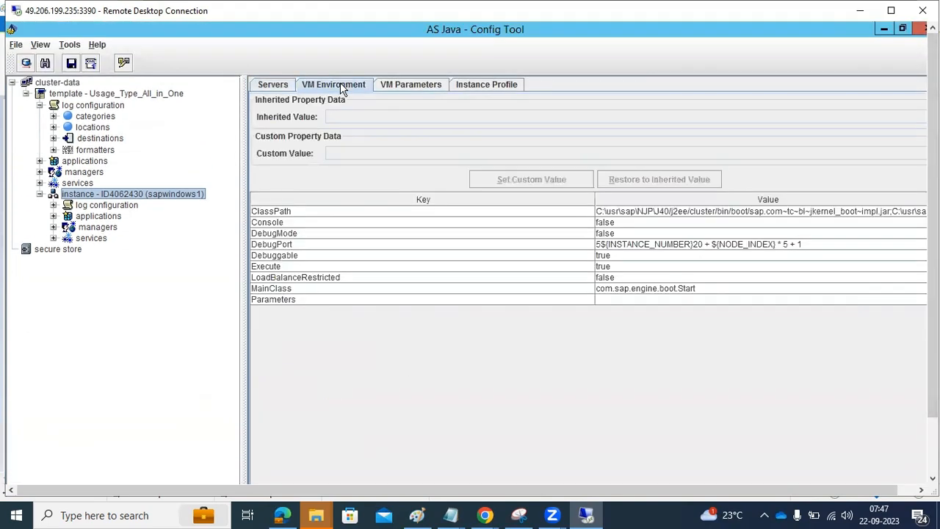
{"action": "left_click", "coordinate": [389, 84]}
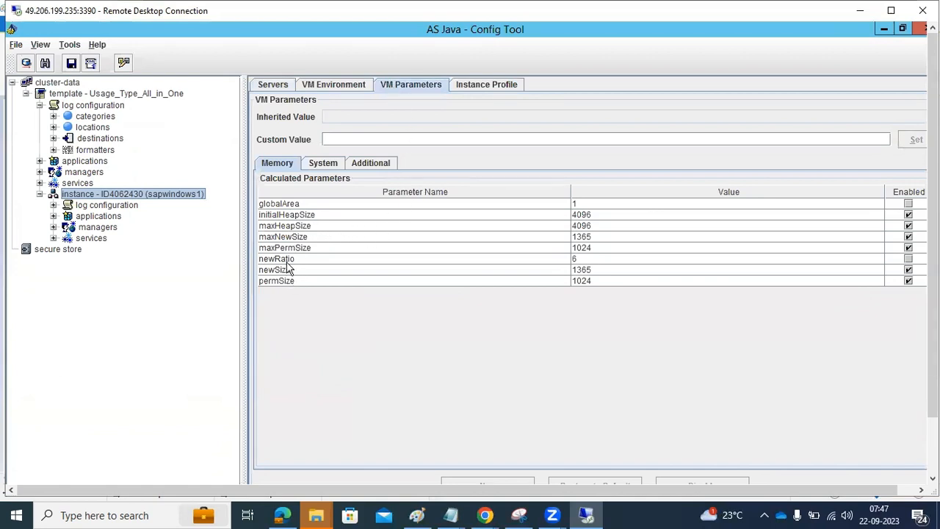
{"action": "left_click", "coordinate": [287, 227]}
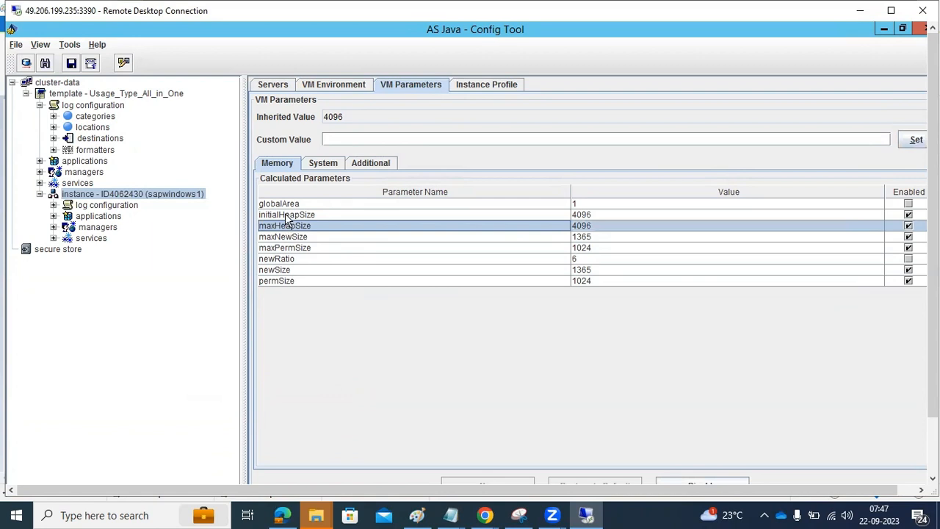
{"action": "left_click", "coordinate": [288, 215]}
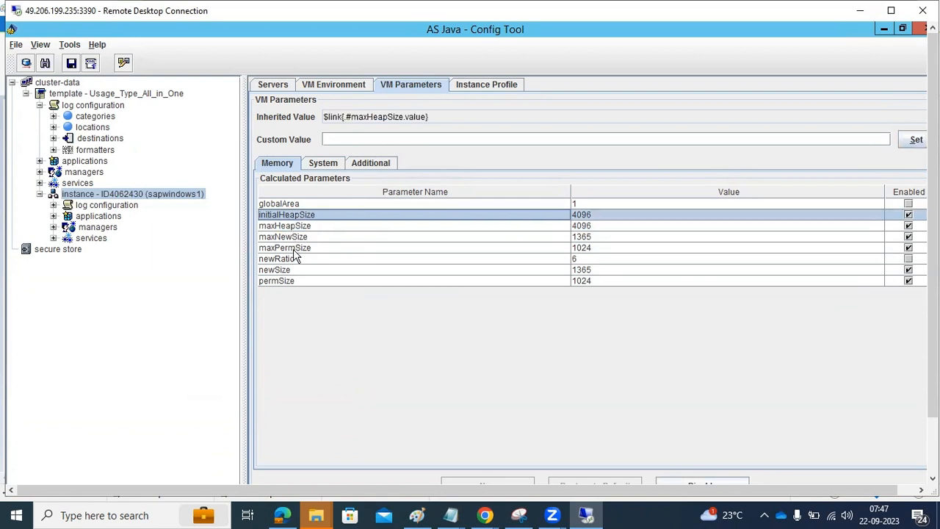
{"action": "left_click", "coordinate": [295, 249]}
{"action": "left_click", "coordinate": [294, 239]}
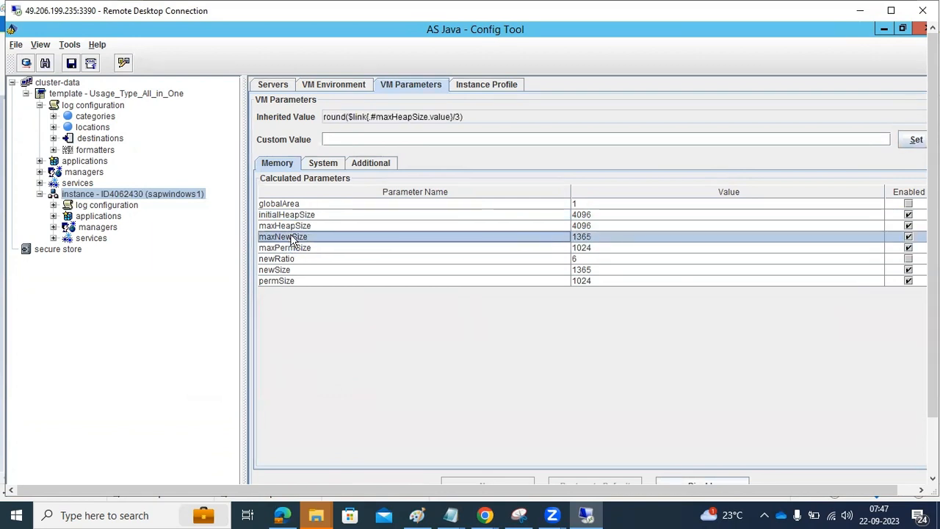
{"action": "left_click", "coordinate": [296, 249]}
{"action": "left_click", "coordinate": [298, 240]}
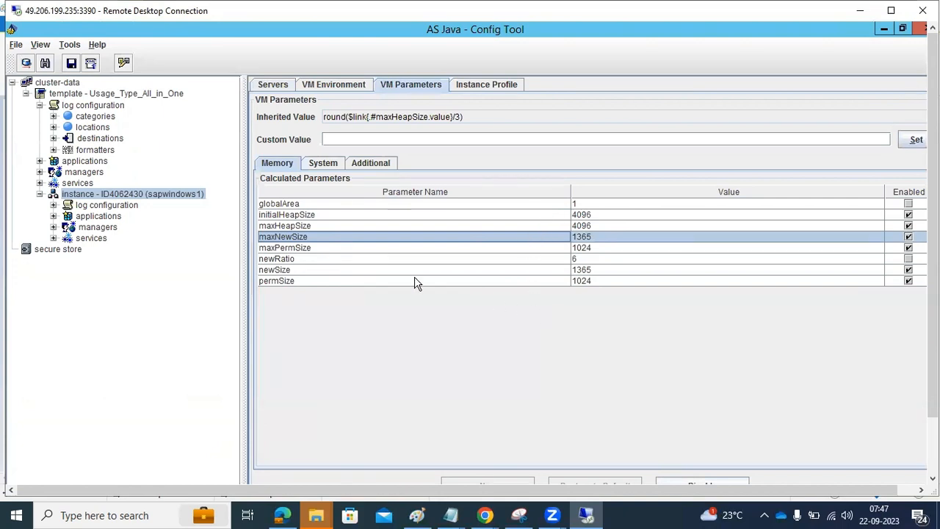
{"action": "left_click", "coordinate": [327, 226]}
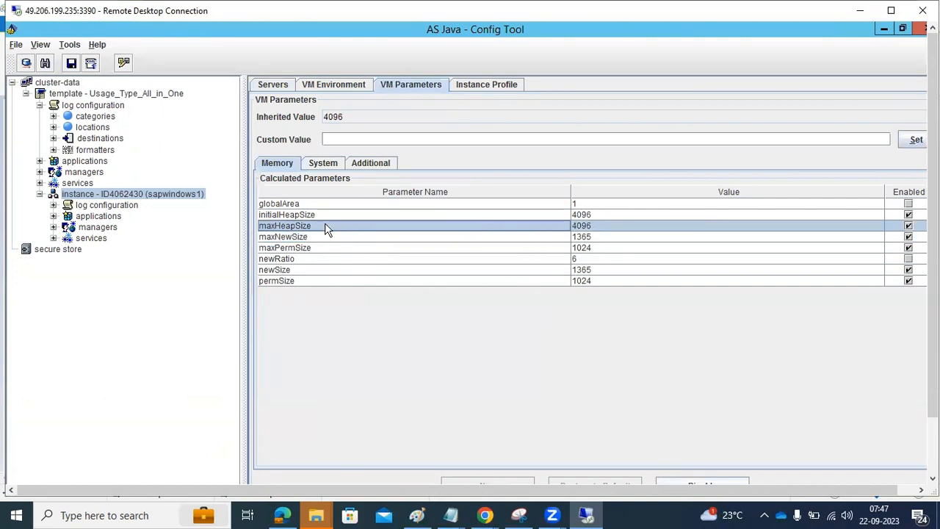
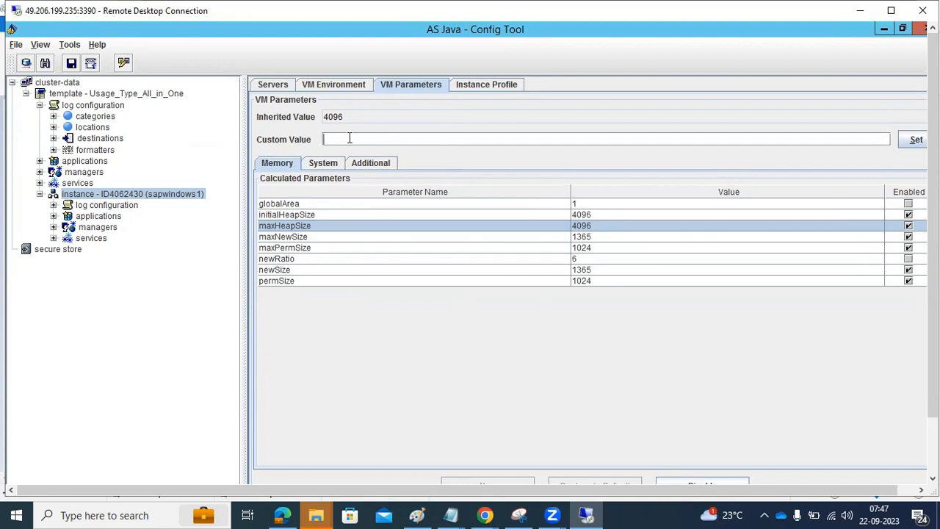
Step: Select instance ID4062430, start a custom maxHeapSize value of 6, then clear it
{"action": "left_click", "coordinate": [87, 195]}
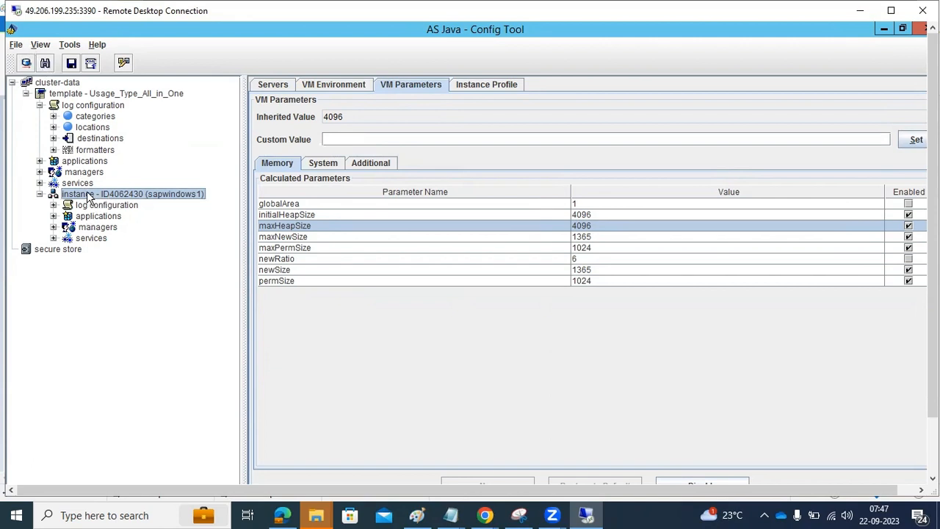
{"action": "left_click", "coordinate": [353, 138]}
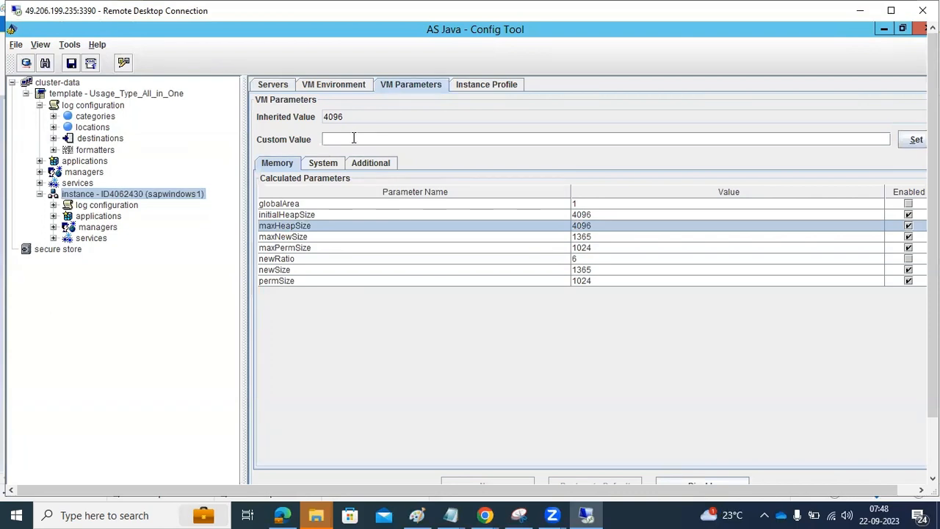
{"action": "type", "text": "6"}
{"action": "key", "text": "BackSpace"}
Step: Browse the instance's System and Additional VM parameters, returning to Memory
{"action": "left_click", "coordinate": [332, 164]}
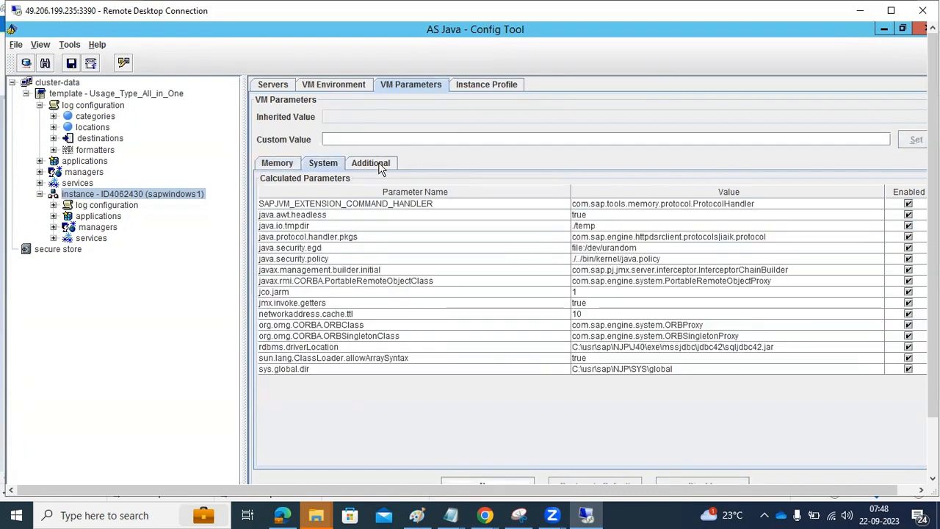
{"action": "left_click", "coordinate": [371, 164]}
{"action": "left_click", "coordinate": [286, 164]}
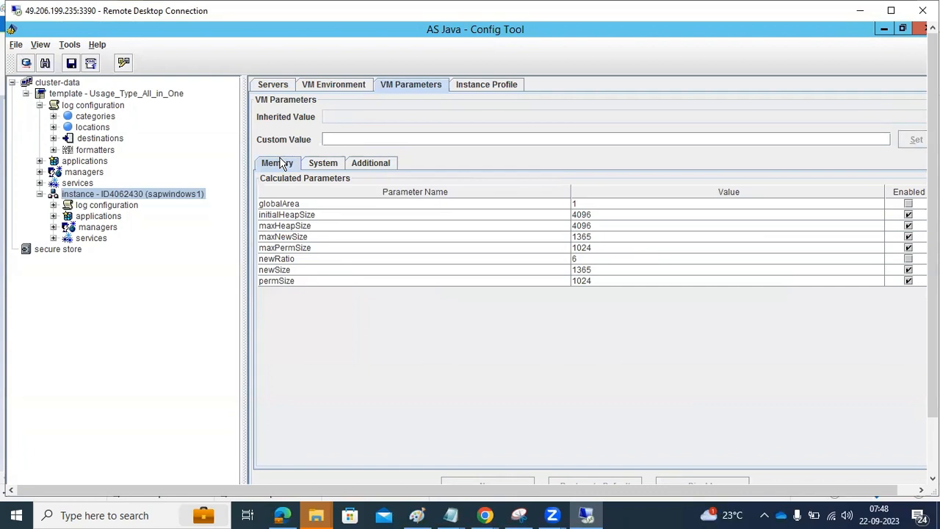
{"action": "left_click", "coordinate": [327, 166]}
{"action": "left_click", "coordinate": [284, 165]}
Step: Reselect the instance, review its System and Additional -XX options, then open its Instance Profile
{"action": "left_click", "coordinate": [142, 191]}
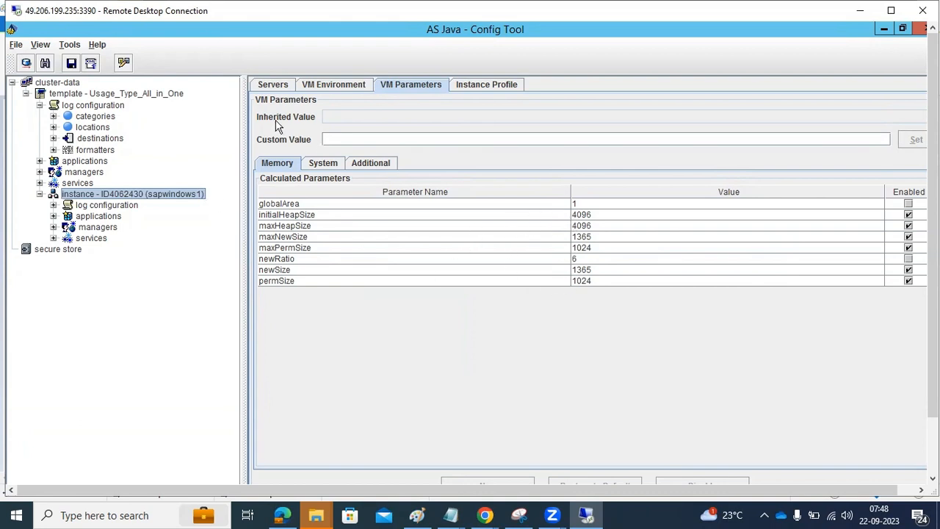
{"action": "left_click", "coordinate": [316, 165]}
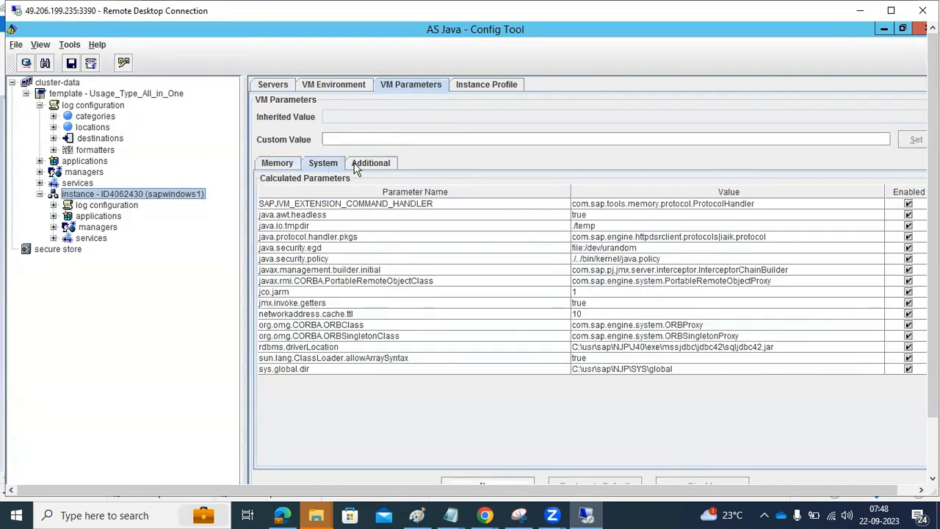
{"action": "left_click", "coordinate": [356, 166]}
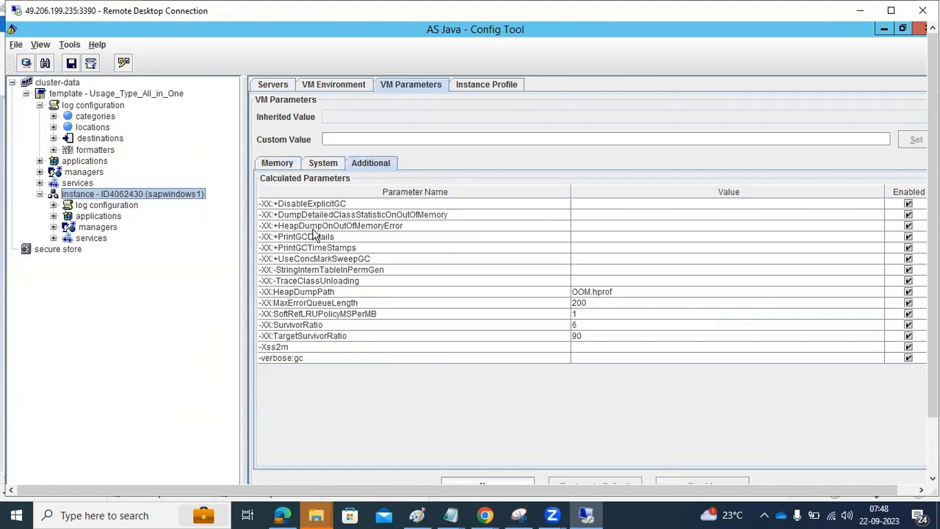
{"action": "left_click", "coordinate": [287, 166]}
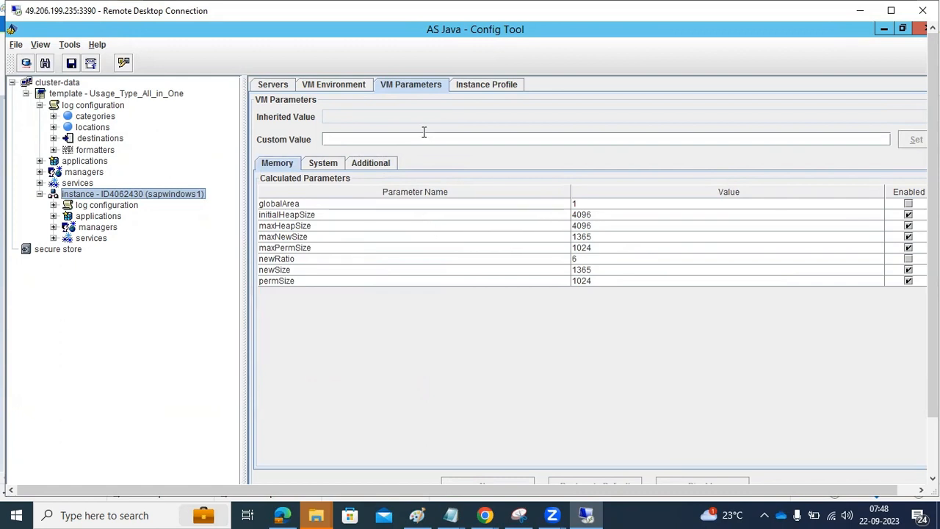
{"action": "left_click", "coordinate": [483, 83]}
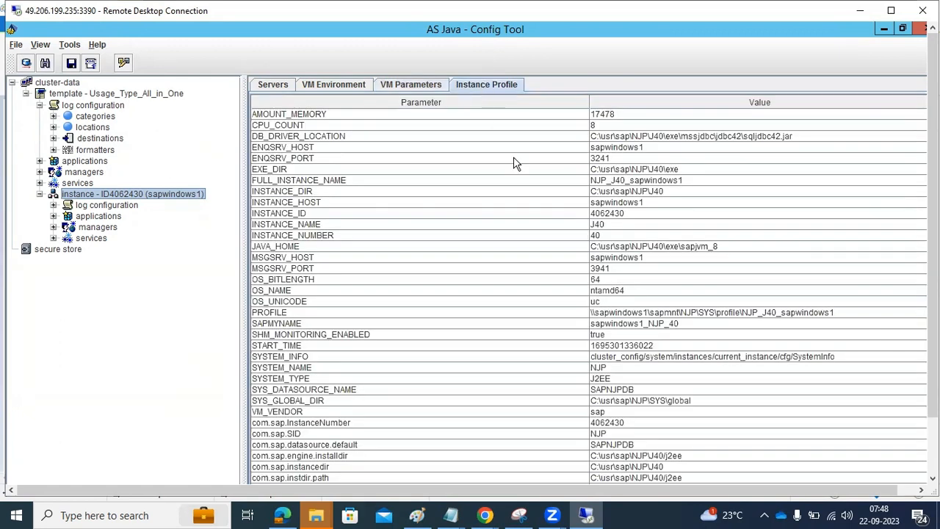
Step: Check the profile entries JAVA_HOME, INSTANCE_NUMBER, INSTANCE_ID and INSTANCE_HOST
{"action": "scroll", "coordinate": [595, 177], "scroll_direction": "down", "scroll_amount": 1}
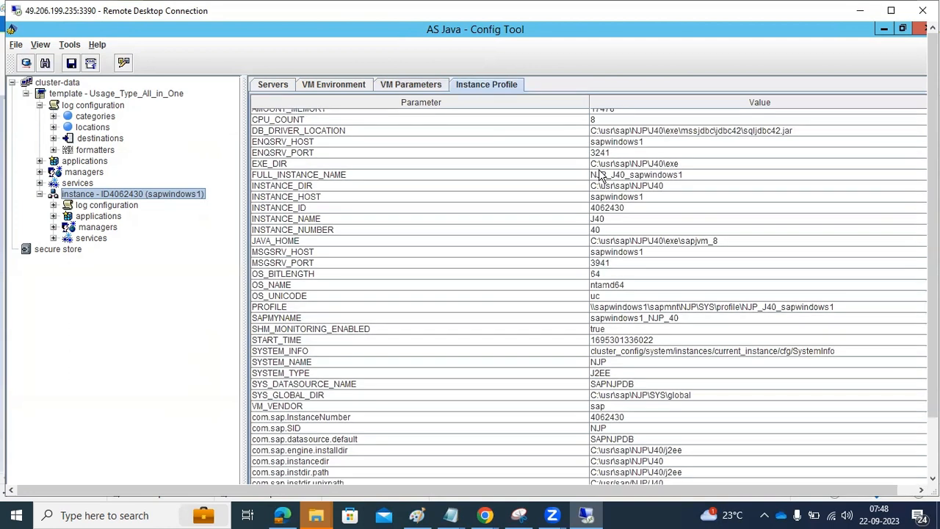
{"action": "scroll", "coordinate": [512, 240], "scroll_direction": "up", "scroll_amount": 1}
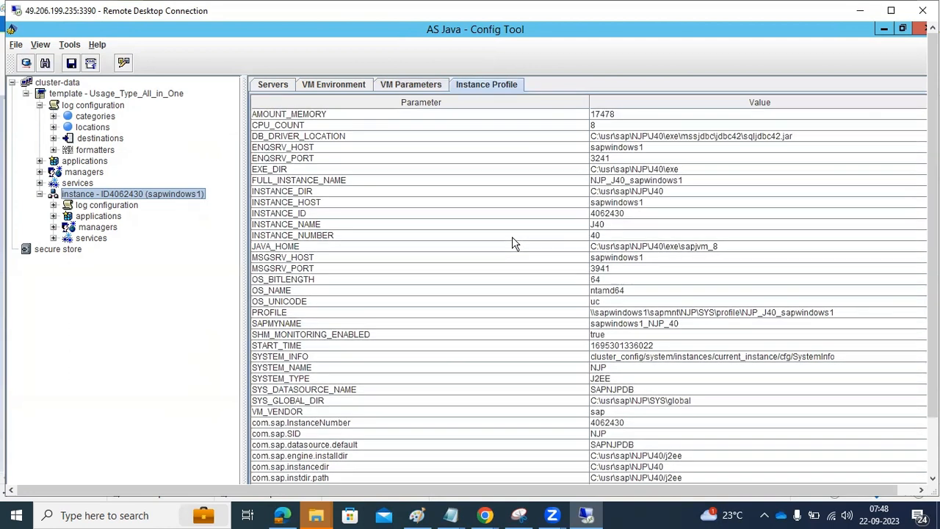
{"action": "left_click", "coordinate": [283, 247]}
{"action": "left_click", "coordinate": [292, 235]}
{"action": "left_click", "coordinate": [301, 213]}
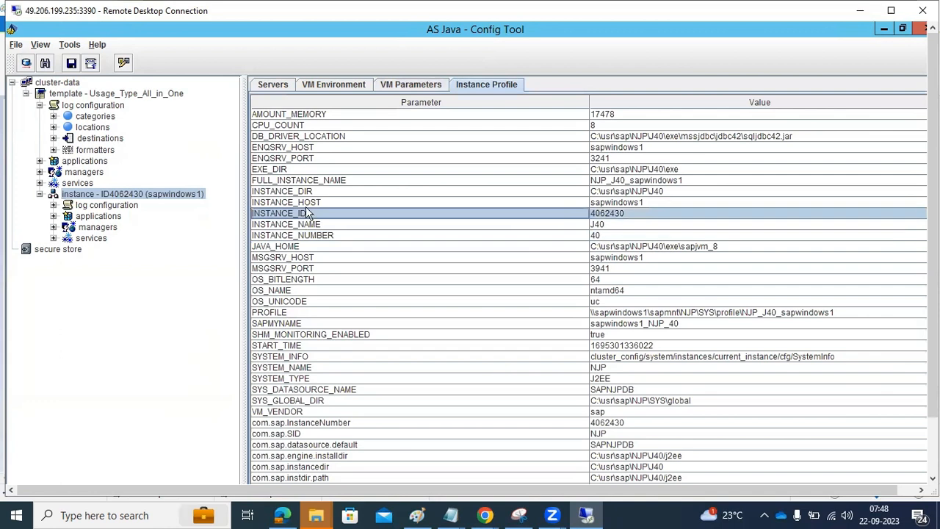
{"action": "left_click", "coordinate": [308, 203]}
Step: Back in VM Parameters, inspect initialHeapSize's inherited value and browse the System and Additional options
{"action": "left_click", "coordinate": [403, 87]}
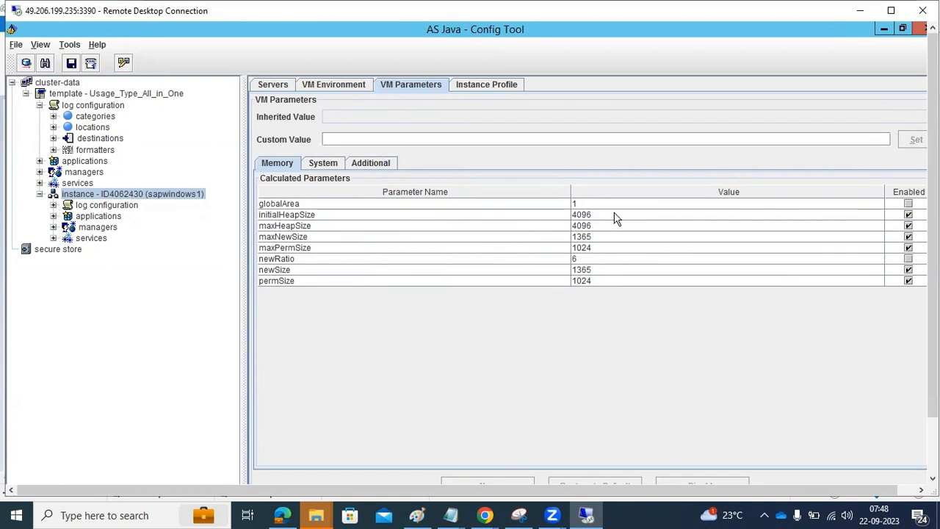
{"action": "left_click", "coordinate": [564, 215]}
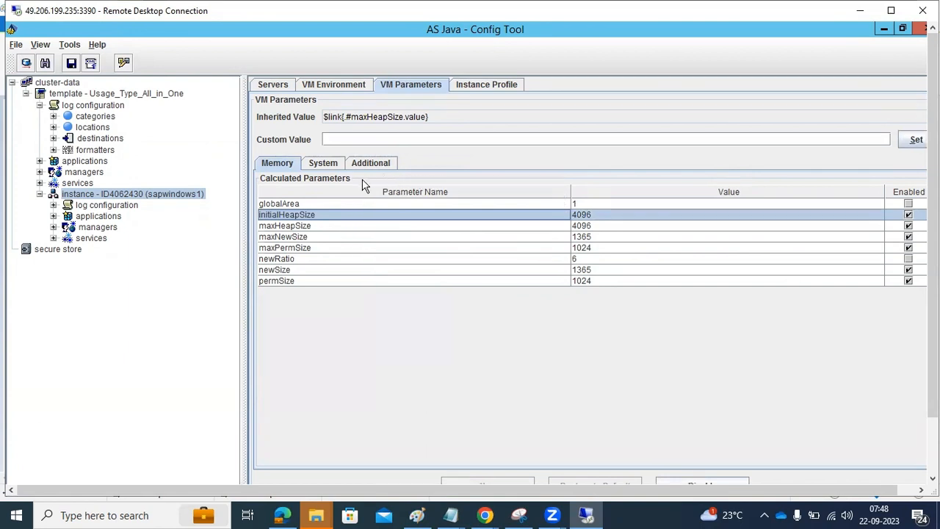
{"action": "left_click", "coordinate": [331, 167]}
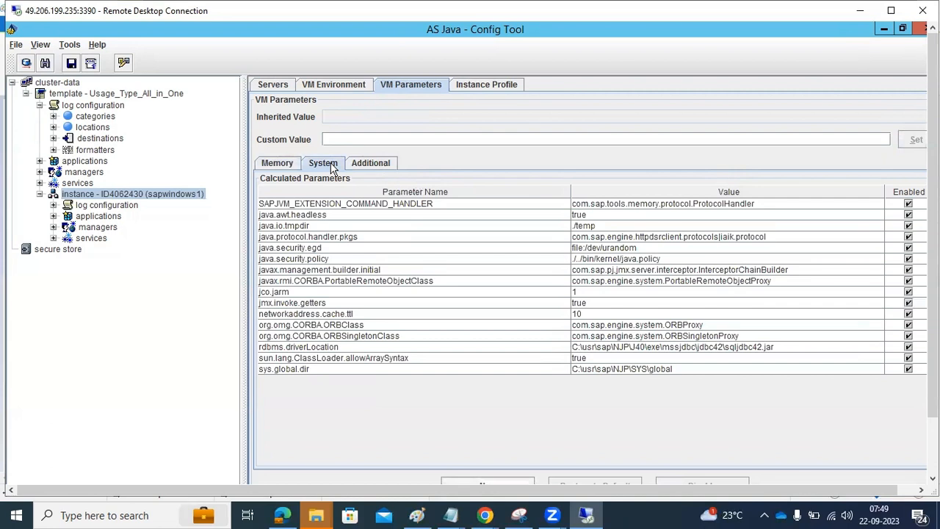
{"action": "left_click", "coordinate": [378, 162]}
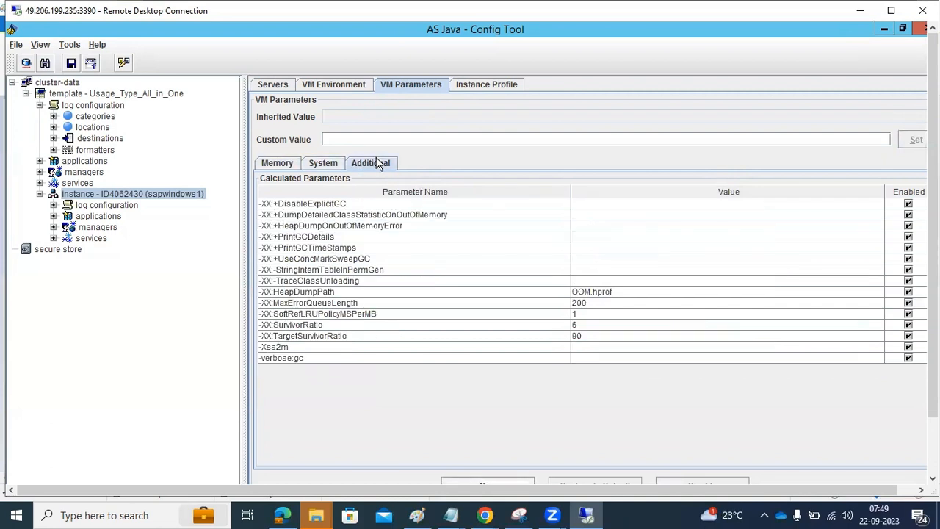
Step: Look at -XX options MaxErrorQueueLength, HeapDumpPath, -TraceClassUnloading and +PrintGCTimeStamps, then return to Memory
{"action": "left_click", "coordinate": [342, 305]}
{"action": "left_click", "coordinate": [339, 292]}
{"action": "left_click", "coordinate": [338, 281]}
{"action": "left_click", "coordinate": [338, 248]}
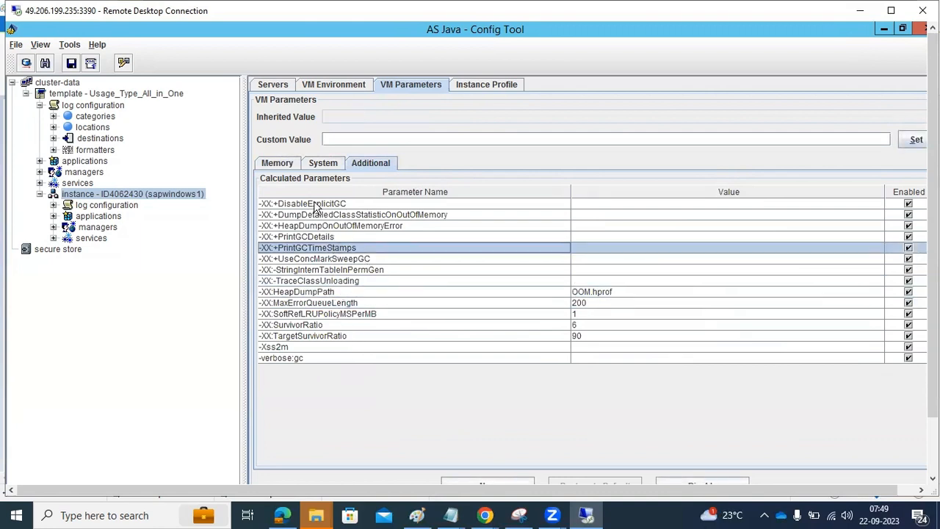
{"action": "left_click", "coordinate": [287, 166]}
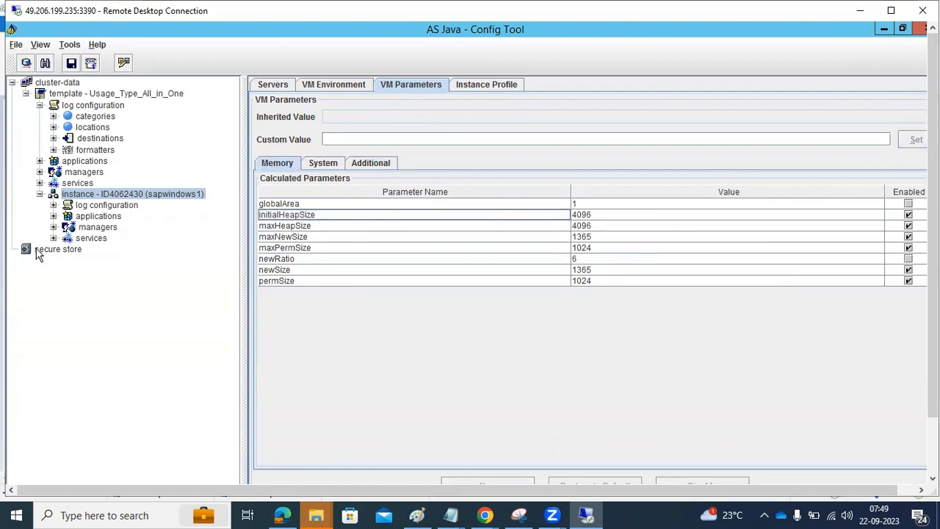
Step: Expand then collapse the instance's services list and collapse the template's log configuration branch
{"action": "left_click", "coordinate": [58, 241]}
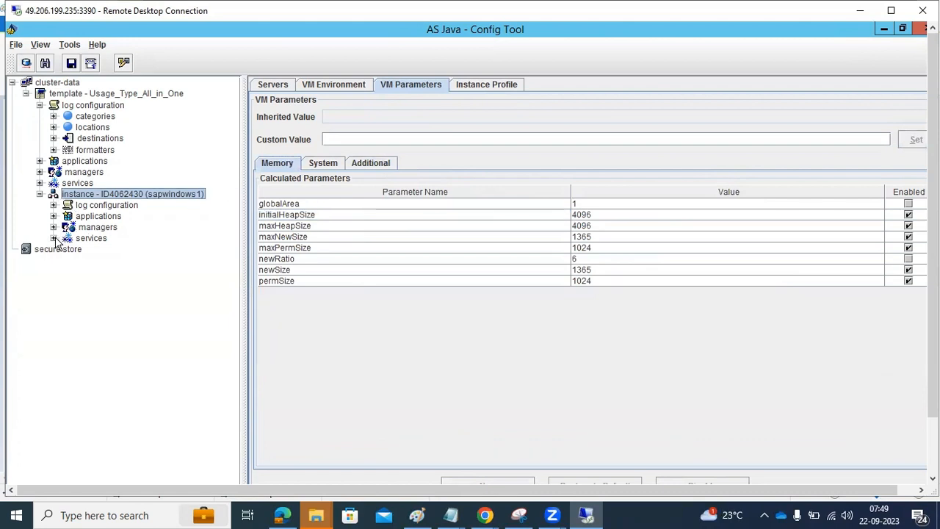
{"action": "left_click", "coordinate": [54, 238]}
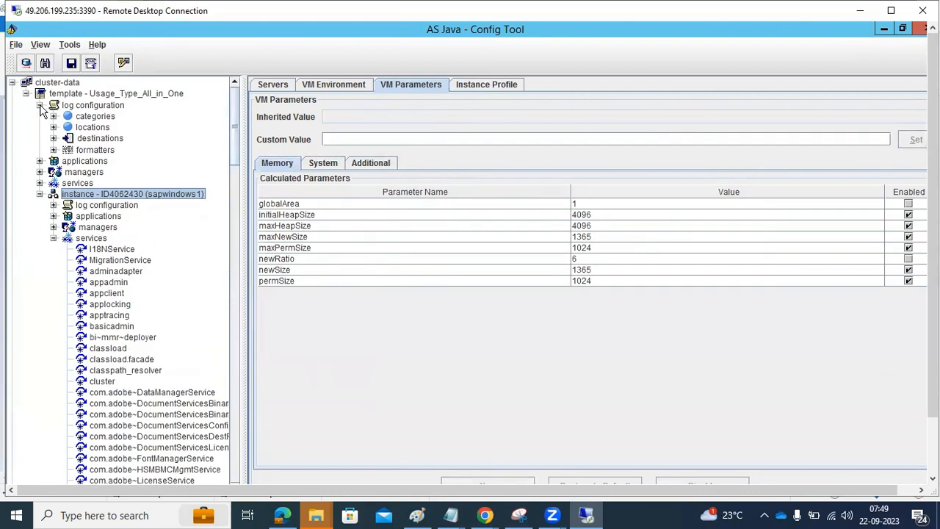
{"action": "left_click", "coordinate": [39, 105]}
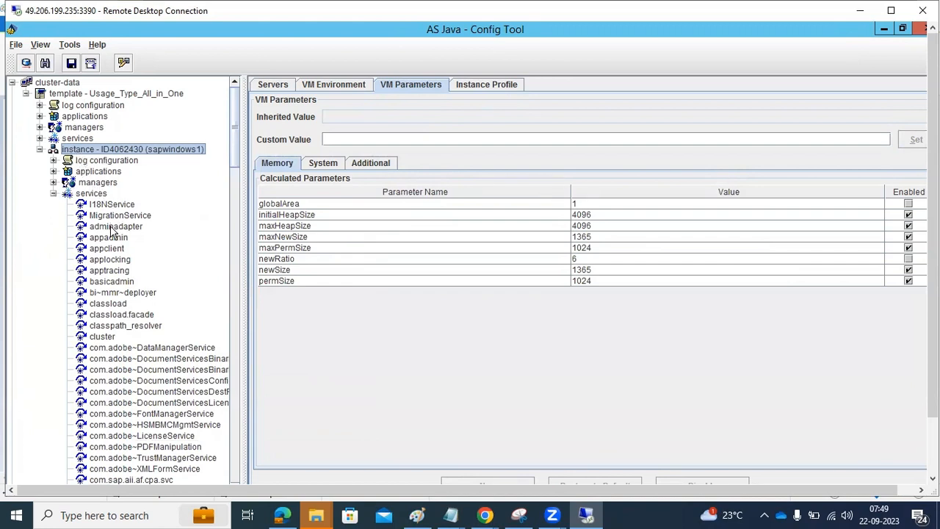
{"action": "scroll", "coordinate": [118, 338], "scroll_direction": "down", "scroll_amount": 5}
{"action": "scroll", "coordinate": [118, 338], "scroll_direction": "up", "scroll_amount": 3}
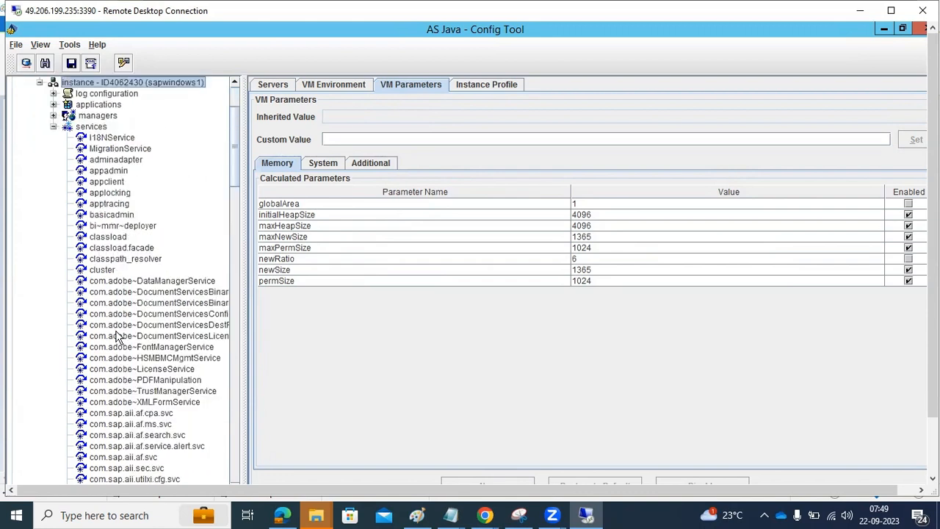
{"action": "scroll", "coordinate": [118, 338], "scroll_direction": "up", "scroll_amount": 2}
{"action": "left_click", "coordinate": [53, 193]}
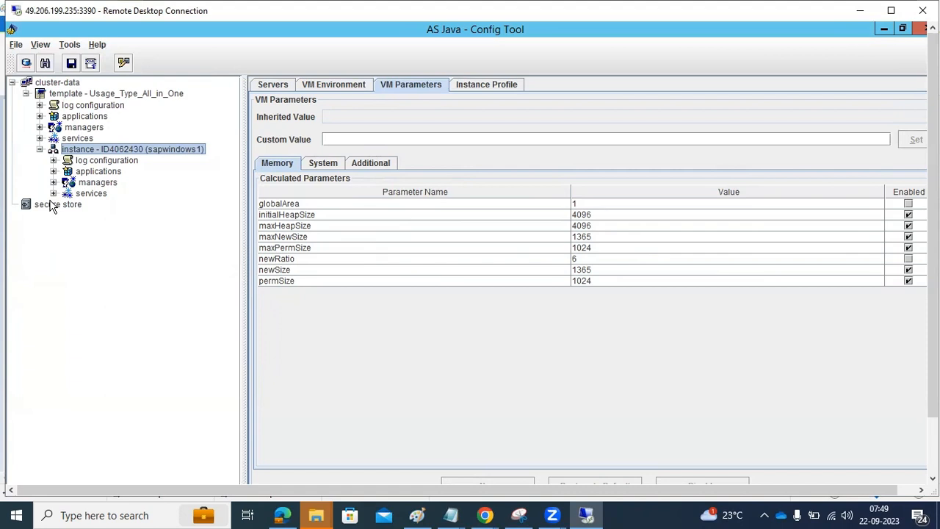
{"action": "left_click", "coordinate": [41, 45]}
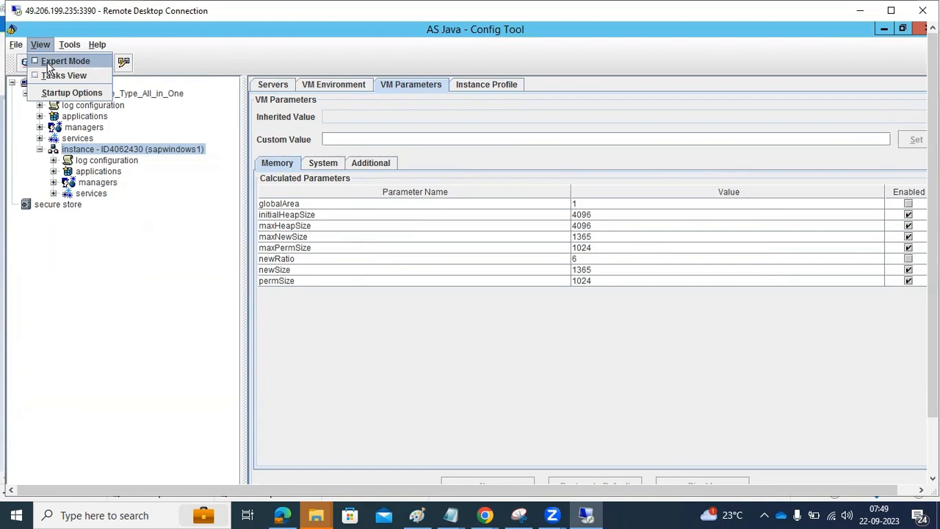
Step: Turn on Expert Mode, then look through the File, View and Tools menus
{"action": "left_click", "coordinate": [49, 62]}
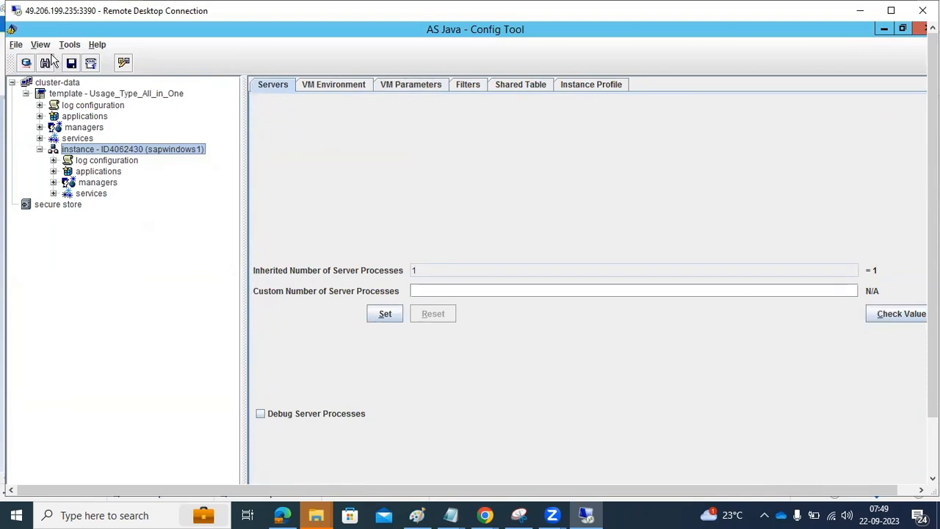
{"action": "left_click", "coordinate": [14, 45]}
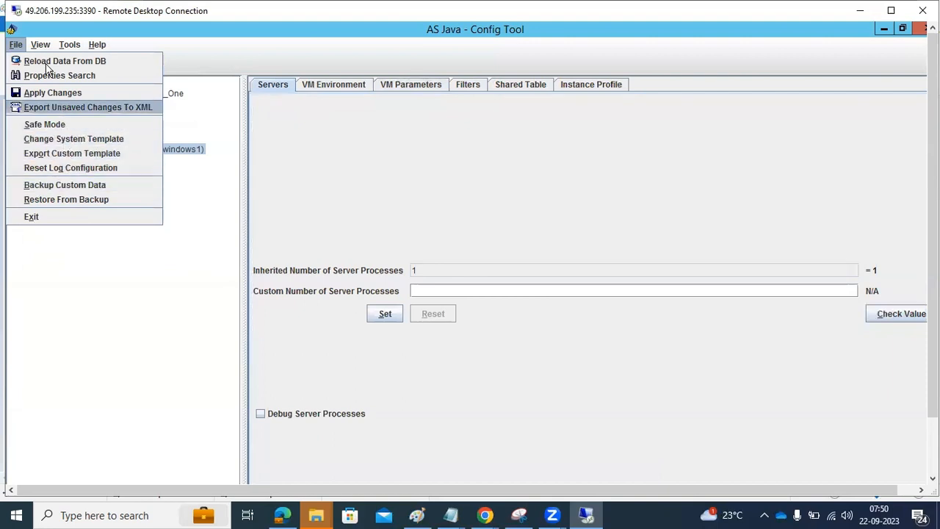
{"action": "mouse_move", "coordinate": [42, 49]}
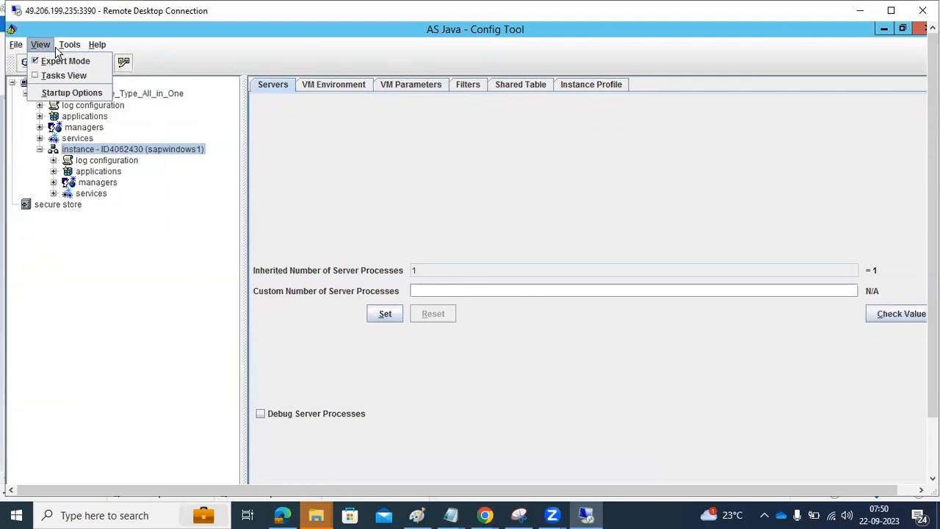
{"action": "mouse_move", "coordinate": [73, 50]}
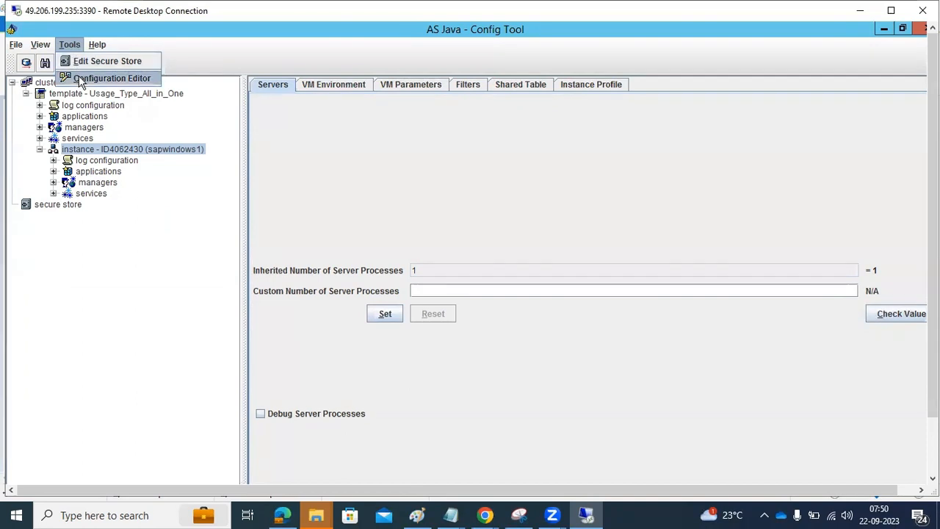
Step: Check the NJP connection pools in Edit Secure Store, then launch the Configuration Editor
{"action": "left_click", "coordinate": [80, 61]}
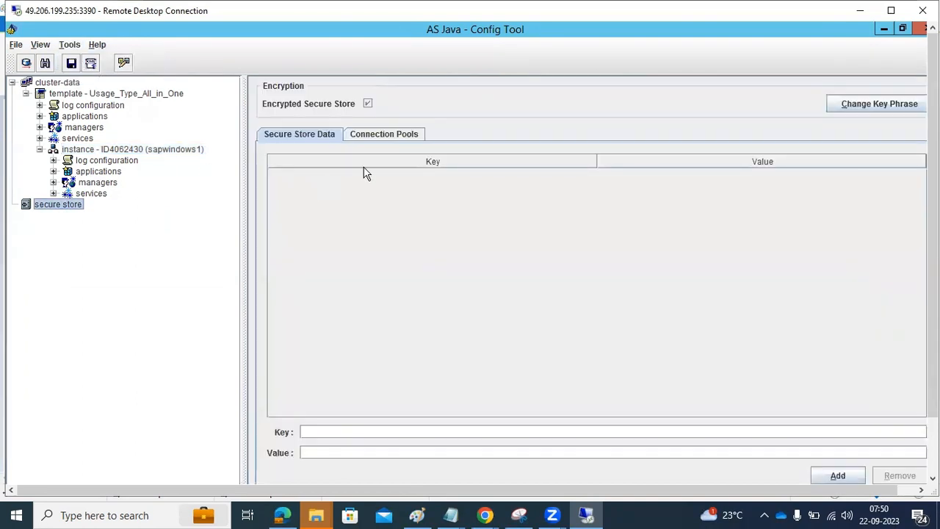
{"action": "left_click", "coordinate": [387, 132]}
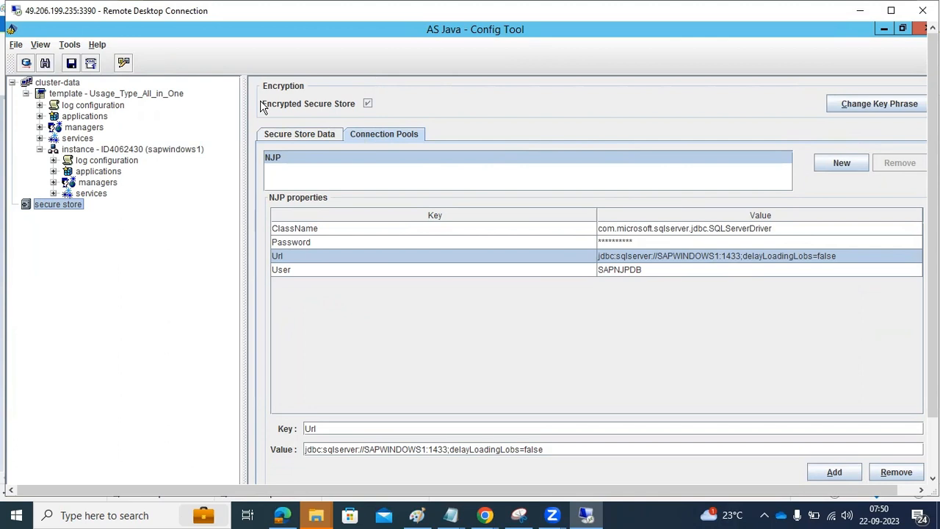
{"action": "left_click", "coordinate": [69, 45]}
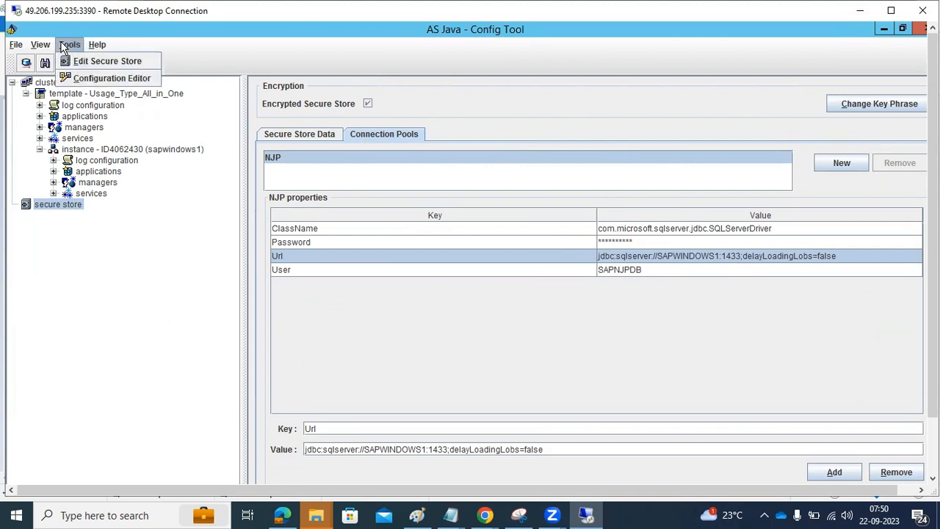
{"action": "left_click", "coordinate": [93, 80]}
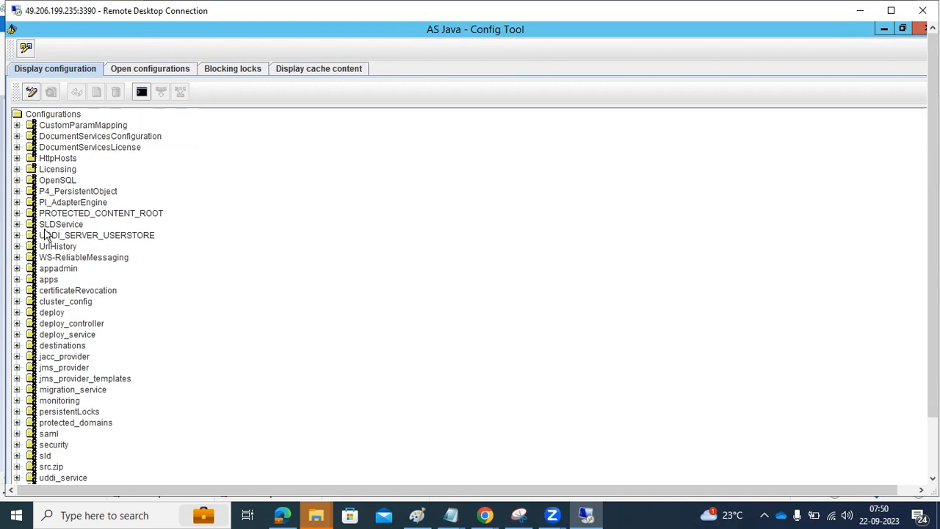
{"action": "left_click", "coordinate": [17, 225]}
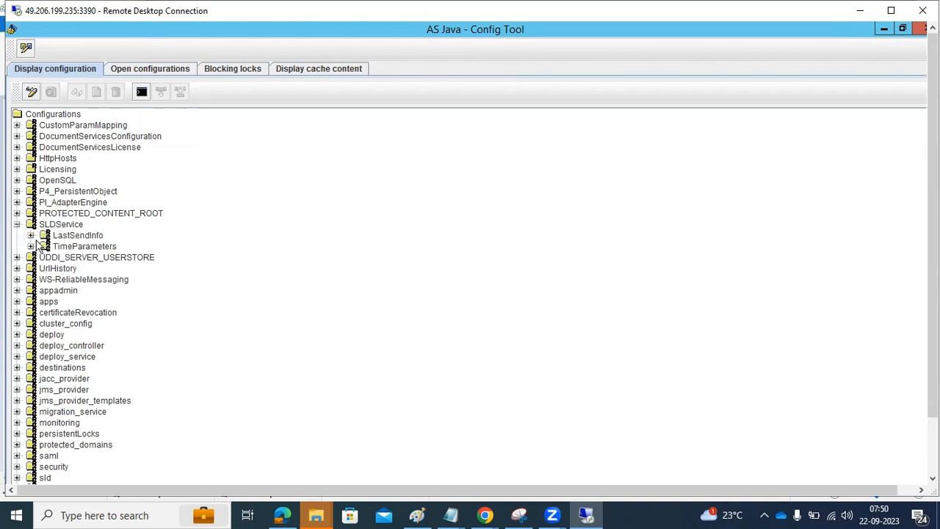
{"action": "left_click", "coordinate": [16, 225]}
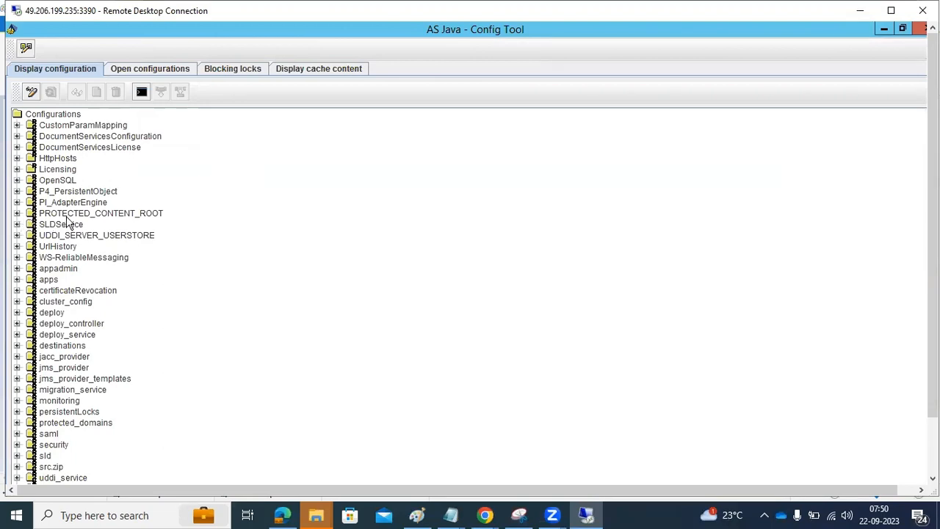
{"action": "scroll", "coordinate": [66, 224], "scroll_direction": "down", "scroll_amount": 1}
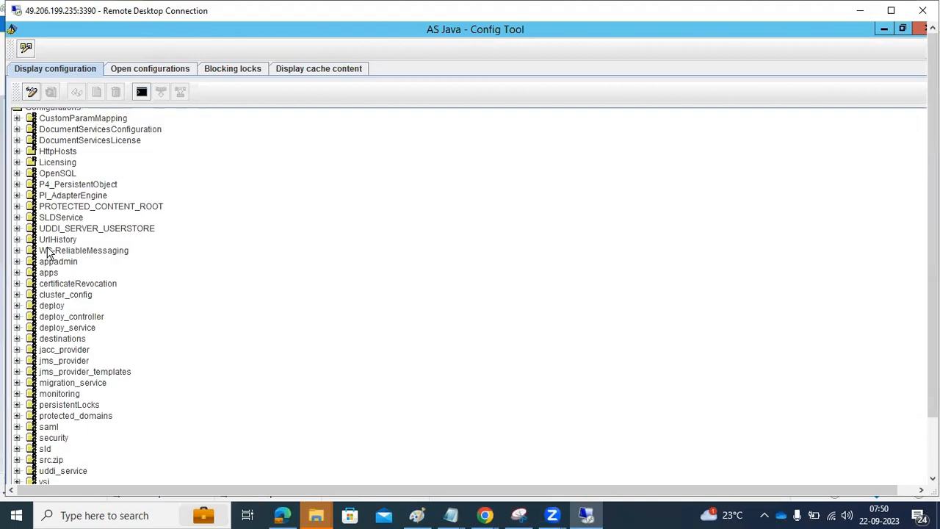
{"action": "left_click", "coordinate": [17, 162]}
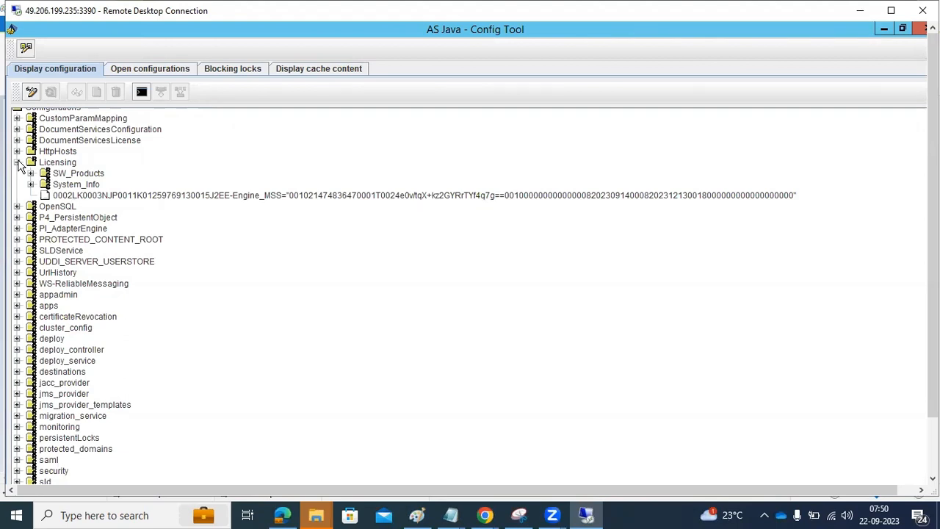
{"action": "left_click", "coordinate": [17, 162]}
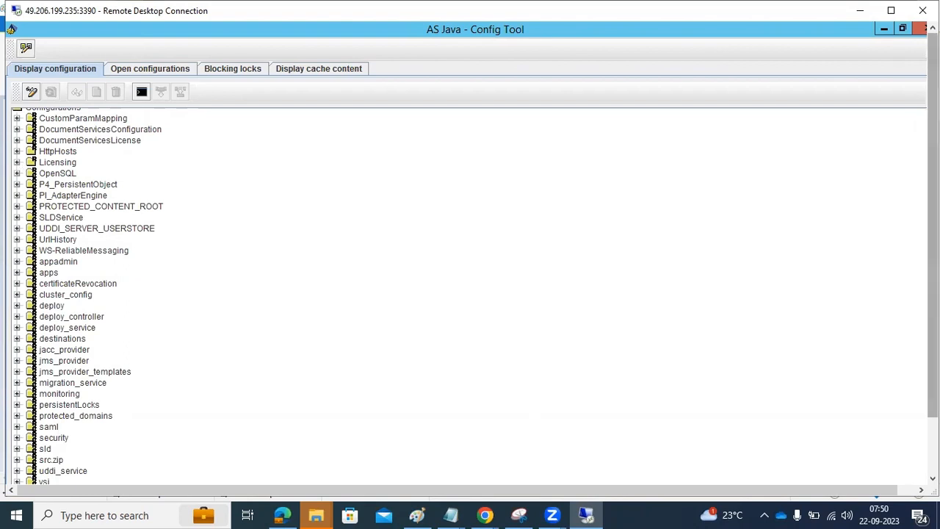
{"action": "mouse_move", "coordinate": [191, 473]}
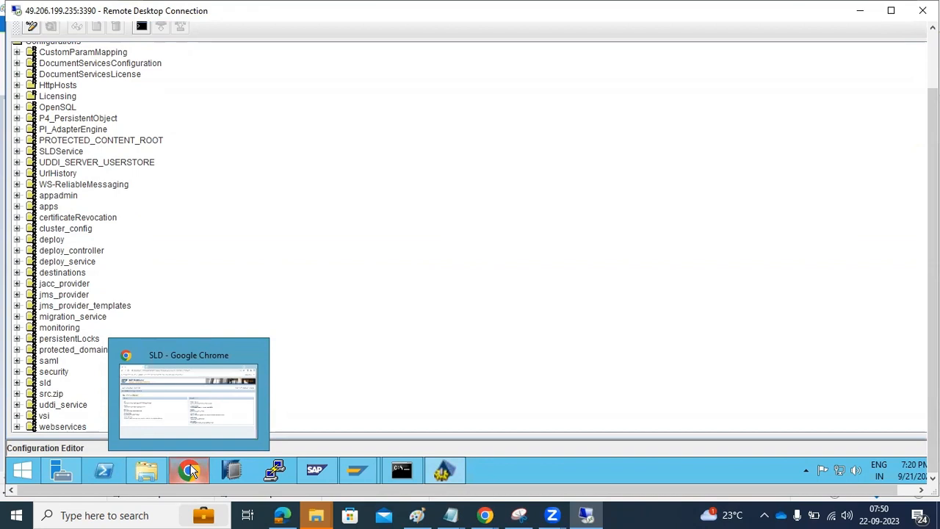
{"action": "left_click", "coordinate": [190, 473]}
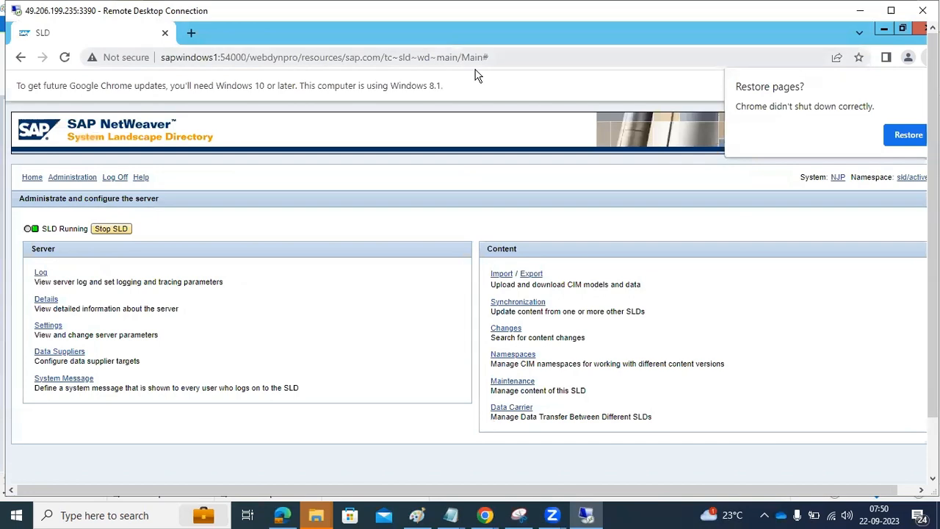
{"action": "left_click_drag", "start_coordinate": [250, 57], "coordinate": [362, 57]}
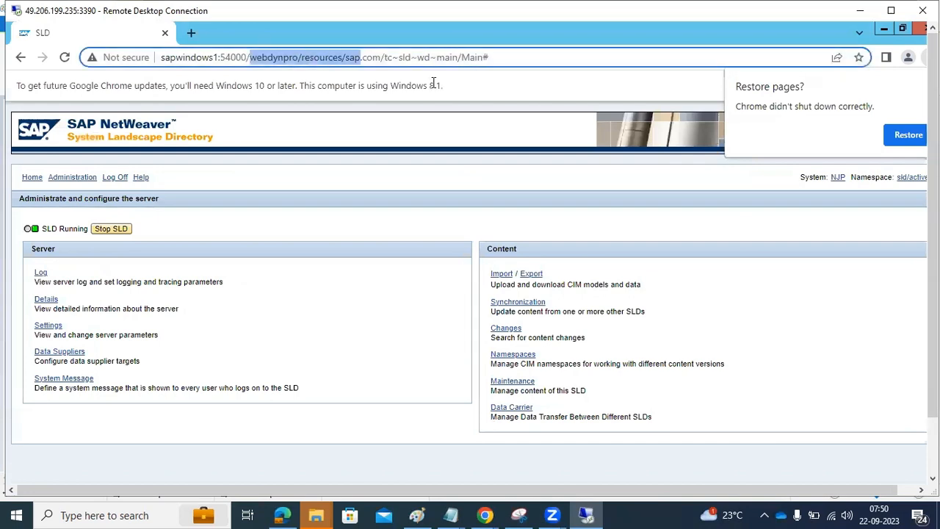
{"action": "left_click", "coordinate": [884, 29]}
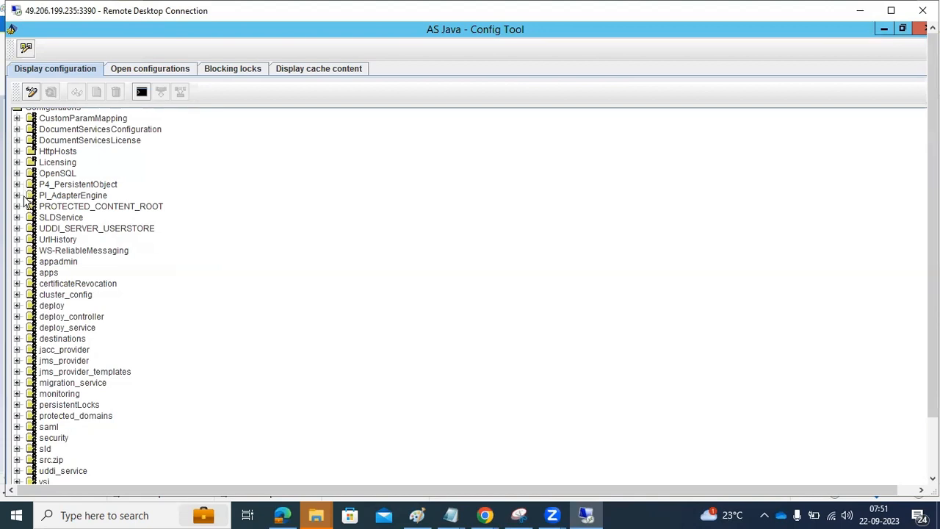
Step: Expand destinations, select HTTPDST, and open RFC to view its ECD-ABAP property sheet
{"action": "left_click", "coordinate": [17, 338]}
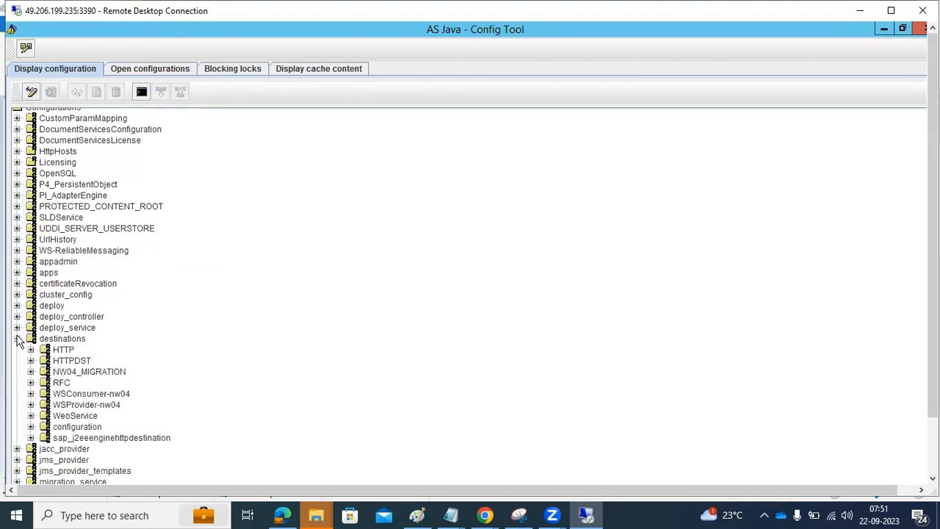
{"action": "left_click", "coordinate": [62, 361]}
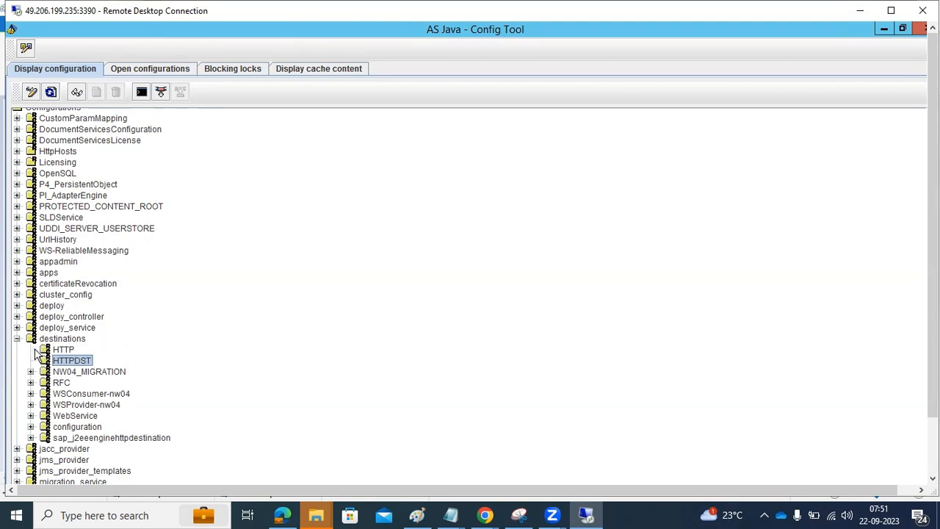
{"action": "left_click", "coordinate": [30, 382]}
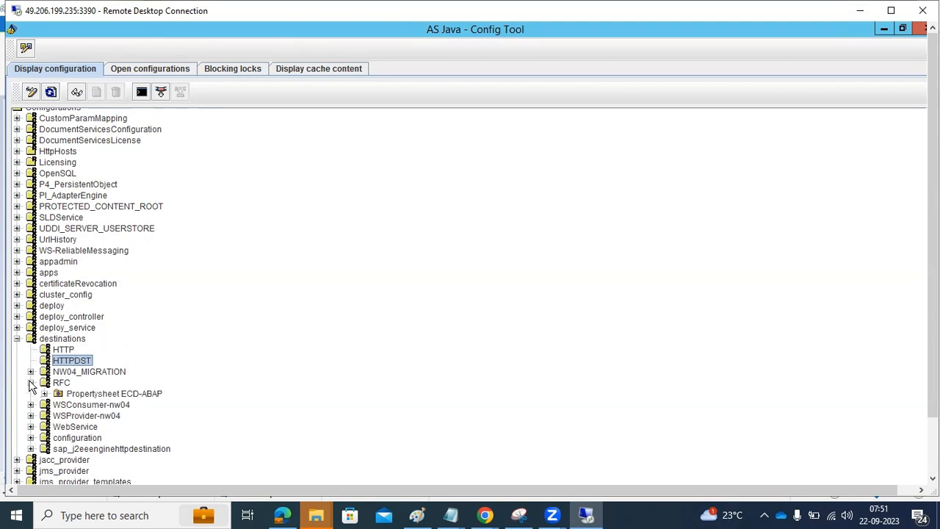
{"action": "left_click", "coordinate": [82, 395]}
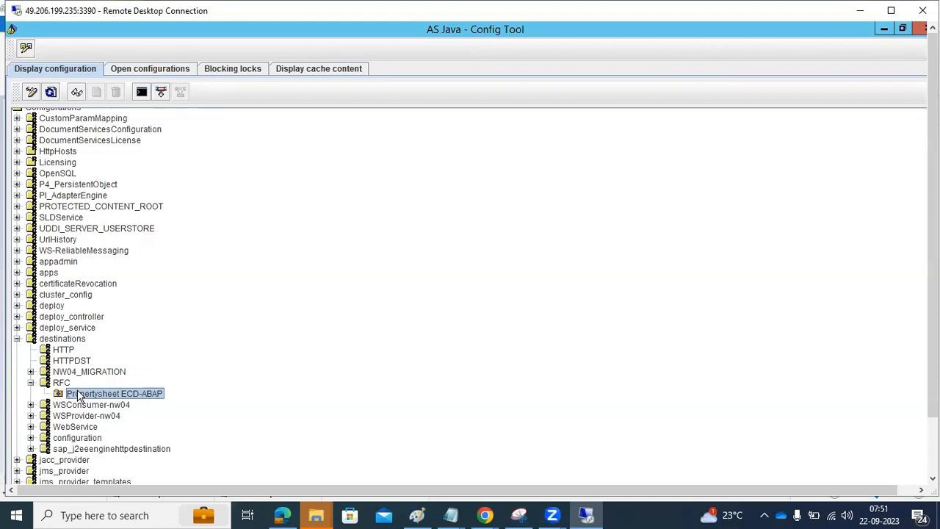
{"action": "left_click", "coordinate": [30, 383]}
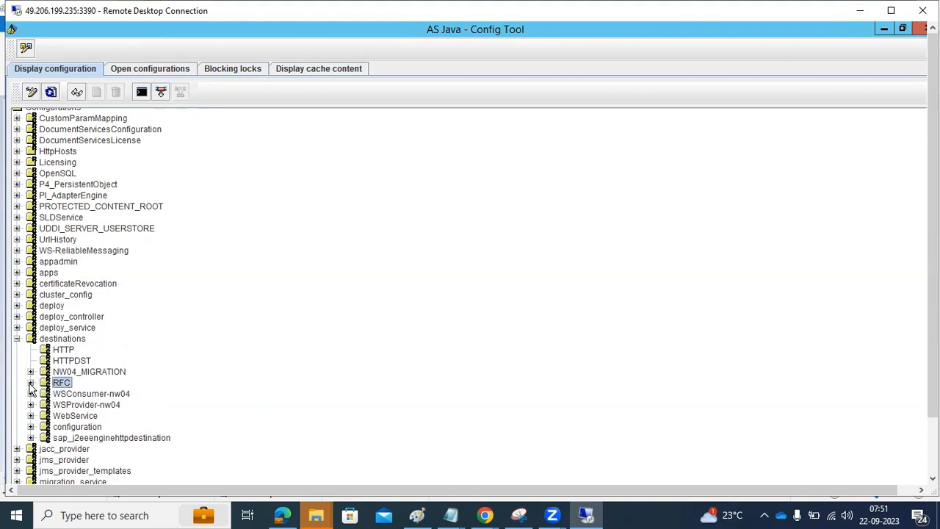
Step: Expand sap_j2eeenginehttpdestination and select its SLD_DataSupplier property sheet
{"action": "left_click", "coordinate": [30, 428]}
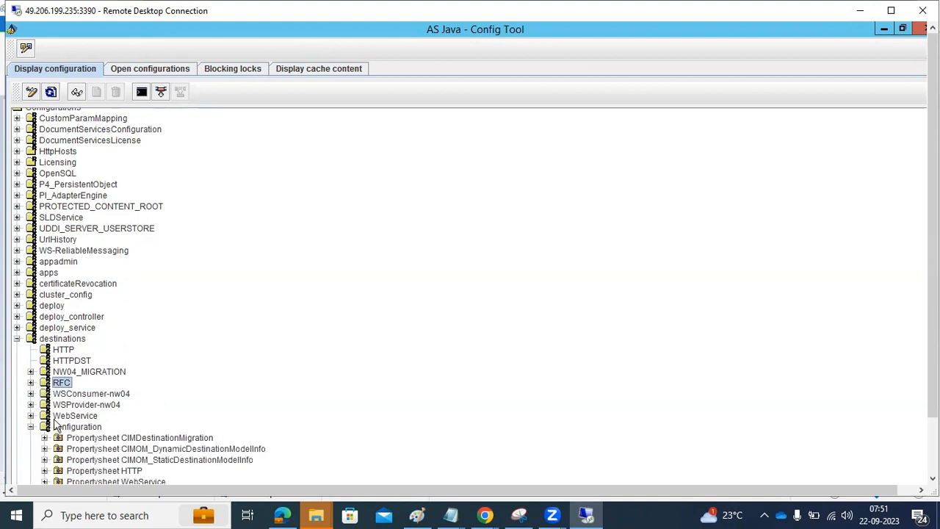
{"action": "scroll", "coordinate": [55, 423], "scroll_direction": "down", "scroll_amount": 3}
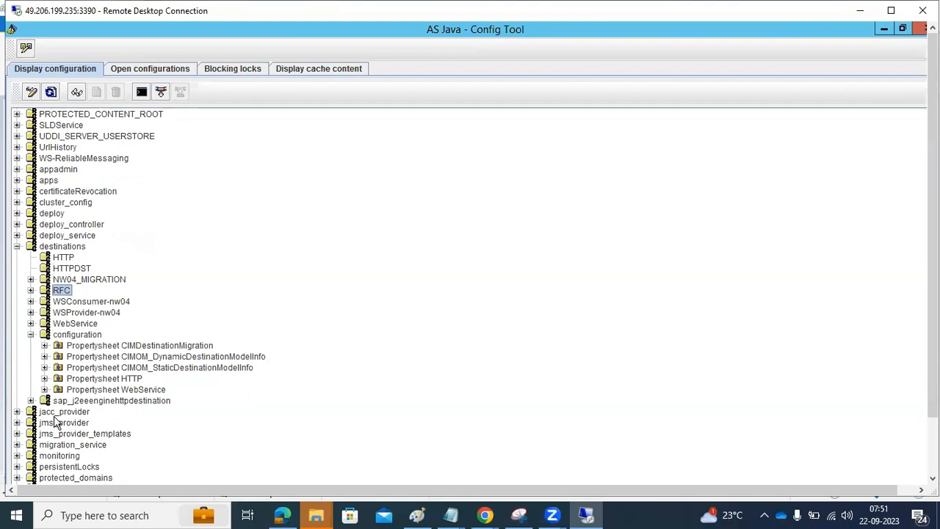
{"action": "left_click", "coordinate": [30, 335]}
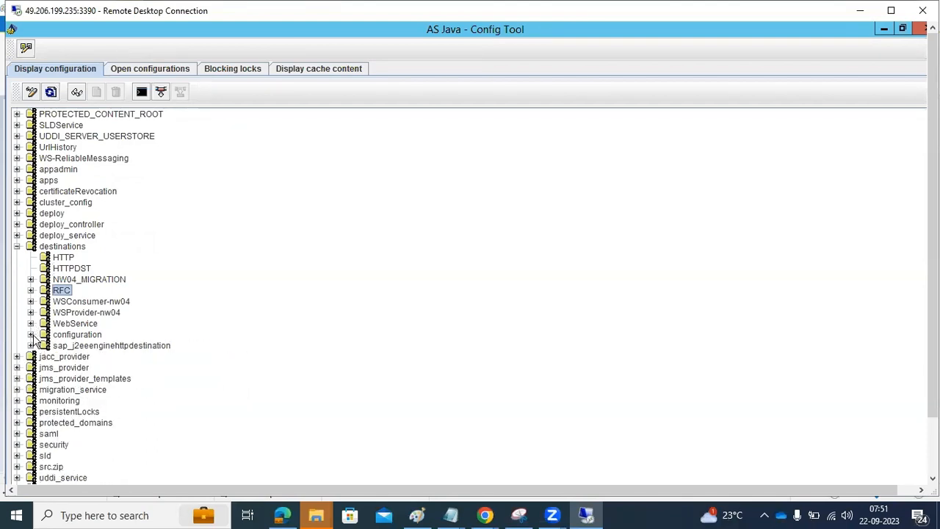
{"action": "left_click", "coordinate": [30, 345]}
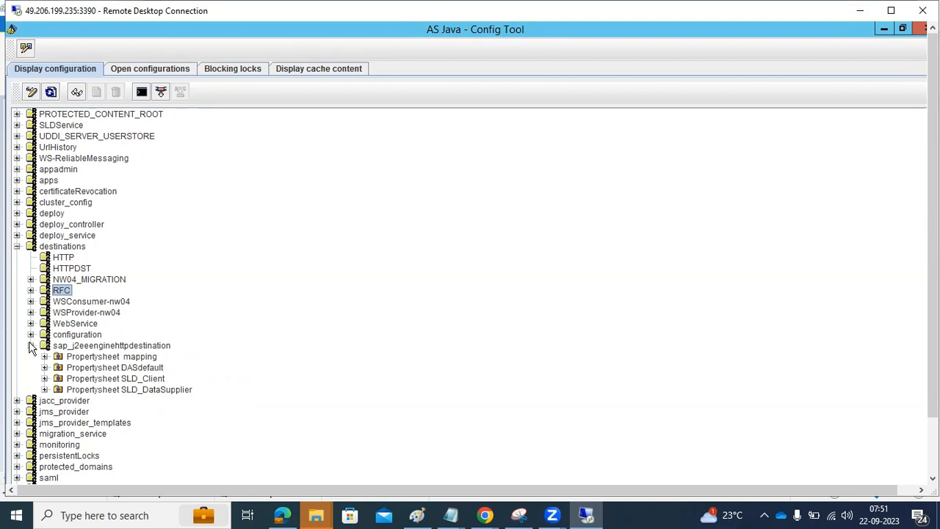
{"action": "left_click", "coordinate": [67, 390]}
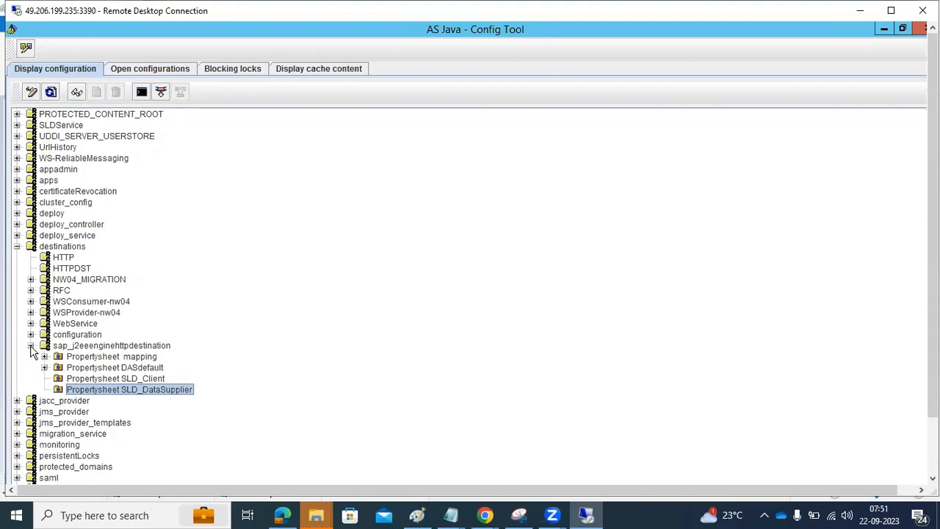
Step: Reopen RFC, view its Show details/Export/Refresh actions without running any, and collapse sap_j2eeenginehttpdestination
{"action": "left_click", "coordinate": [31, 291]}
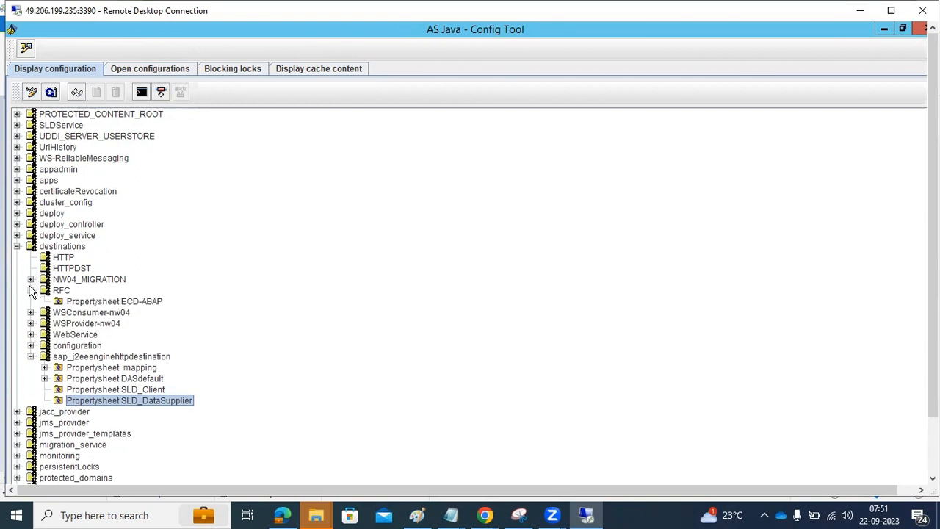
{"action": "left_click", "coordinate": [44, 292]}
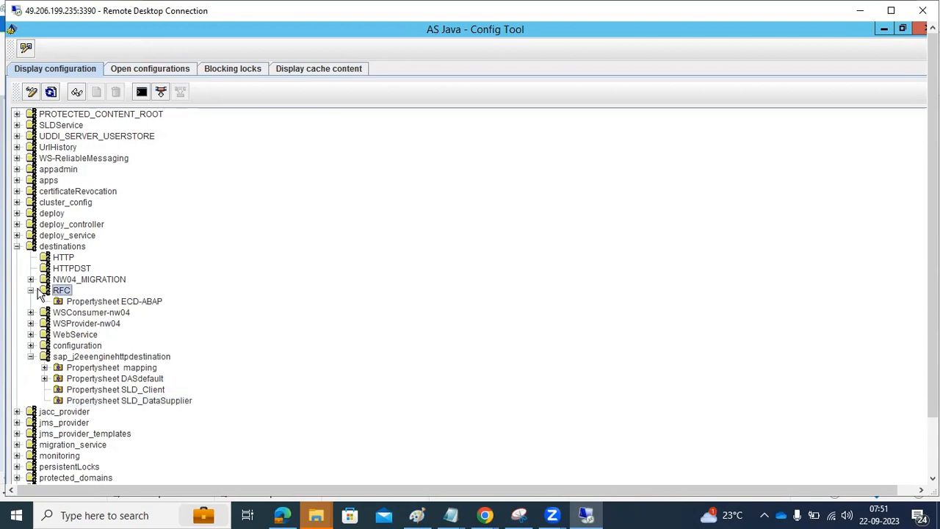
{"action": "right_click", "coordinate": [49, 293]}
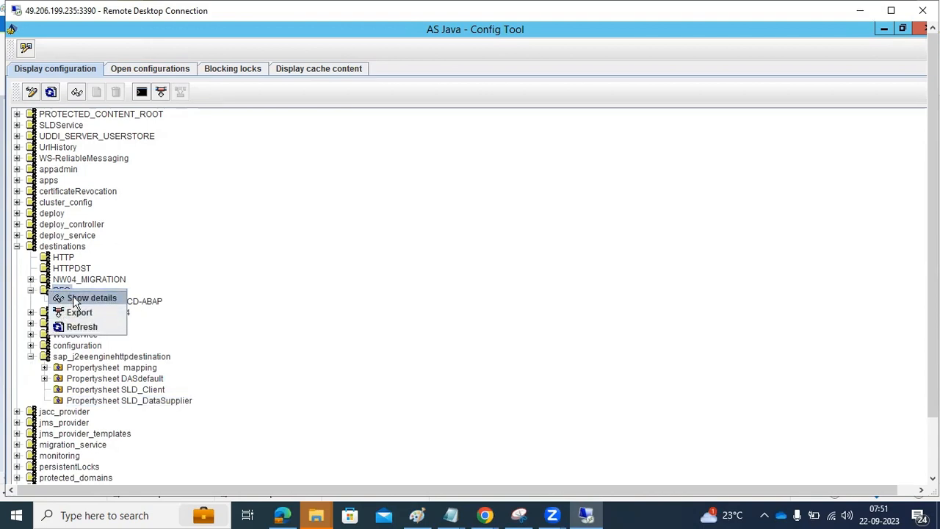
{"action": "left_click", "coordinate": [385, 314]}
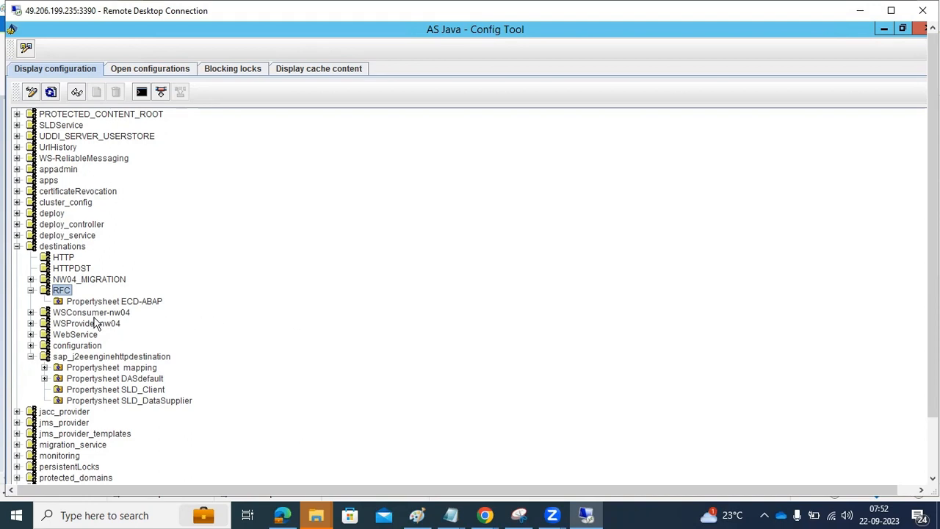
{"action": "left_click", "coordinate": [30, 357]}
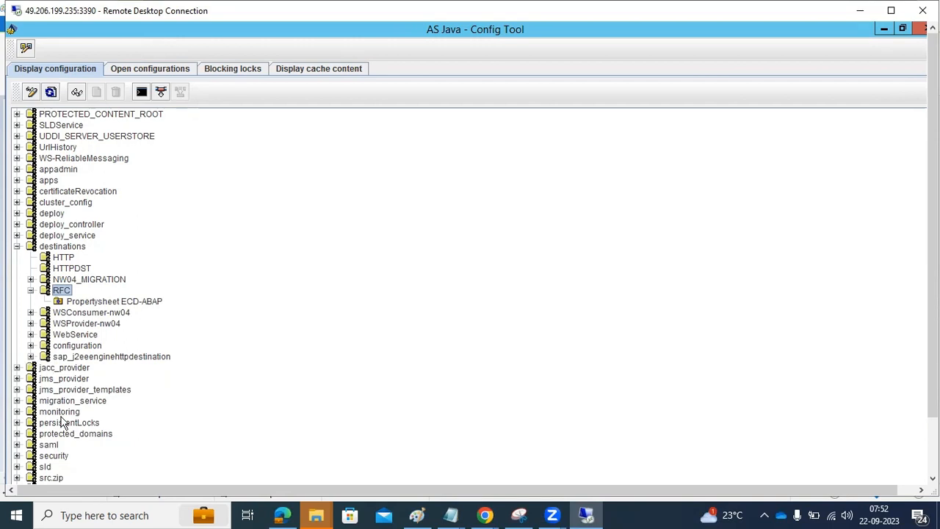
{"action": "scroll", "coordinate": [62, 423], "scroll_direction": "down", "scroll_amount": 1}
{"action": "scroll", "coordinate": [62, 423], "scroll_direction": "up", "scroll_amount": 4}
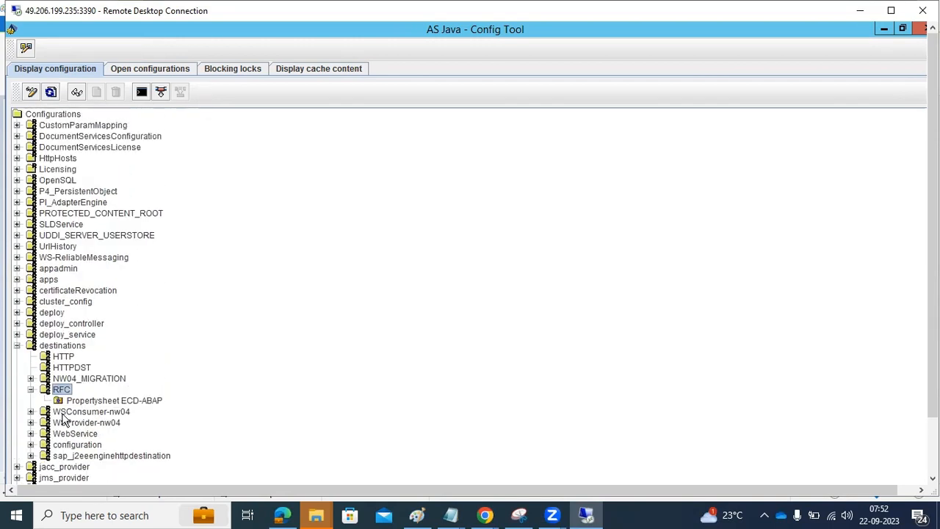
Step: Collapse destinations, peek into monitoring, and select UDDI_SERVER_USERSTORE, SLDService and PI_AdapterEngine
{"action": "left_click", "coordinate": [17, 346]}
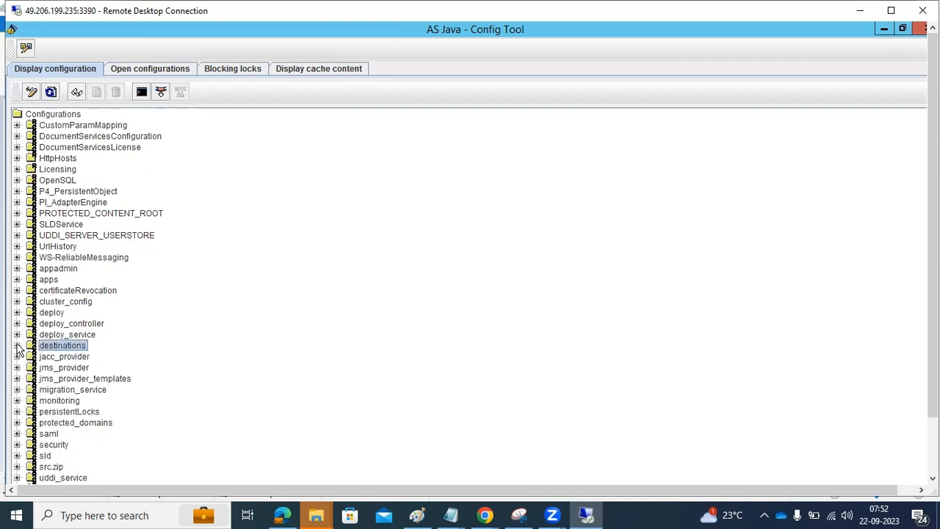
{"action": "left_click", "coordinate": [17, 400]}
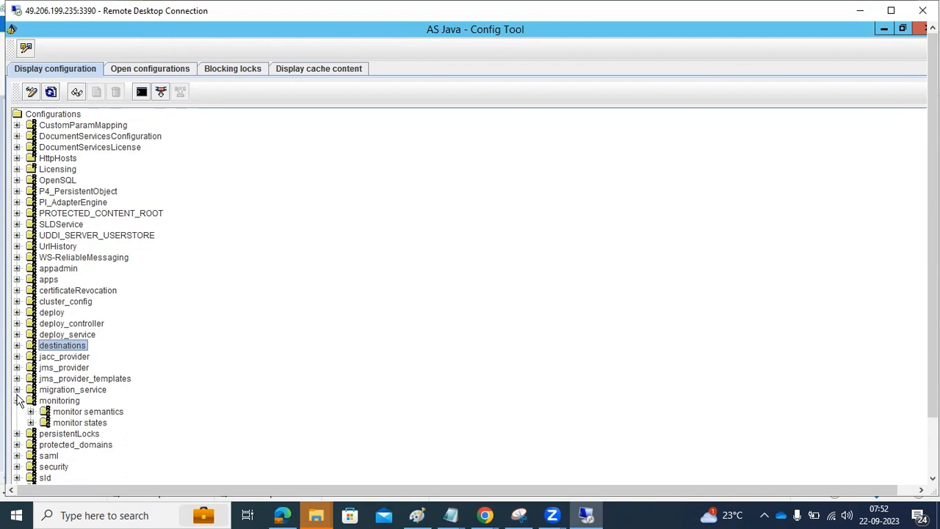
{"action": "left_click", "coordinate": [16, 400]}
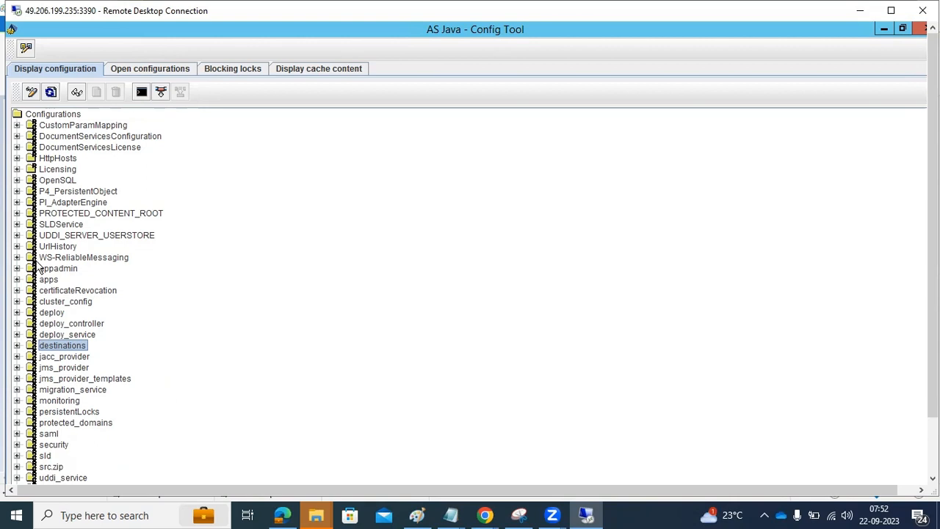
{"action": "left_click", "coordinate": [49, 235]}
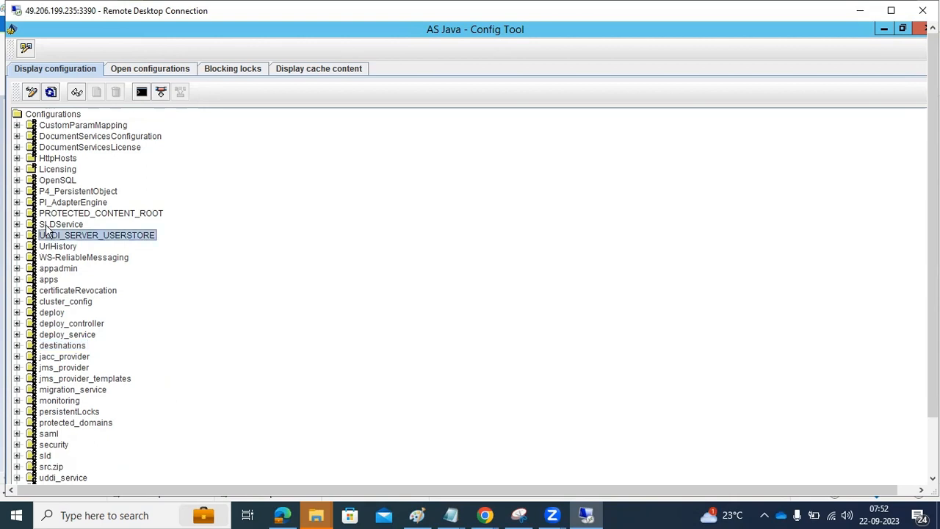
{"action": "left_click", "coordinate": [48, 225]}
{"action": "left_click", "coordinate": [72, 202]}
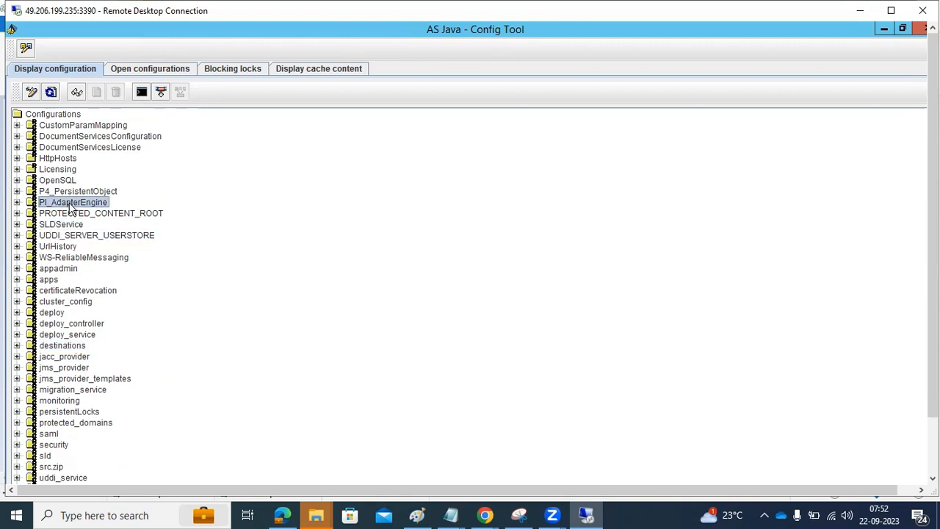
{"action": "scroll", "coordinate": [74, 193], "scroll_direction": "down", "scroll_amount": 1}
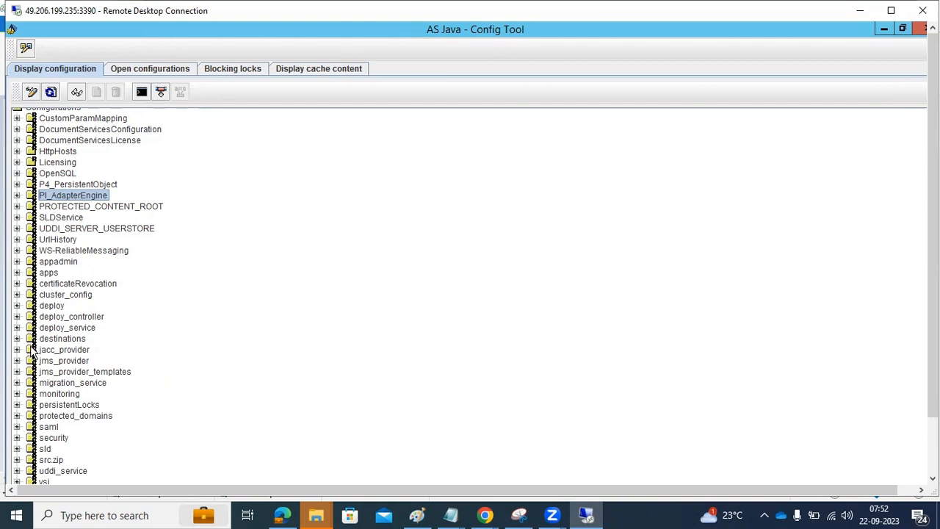
Step: Peek into deploy, refresh the configuration data, and return to the main Config Tool window
{"action": "left_click", "coordinate": [17, 305]}
{"action": "left_click", "coordinate": [17, 305]}
{"action": "left_click", "coordinate": [50, 93]}
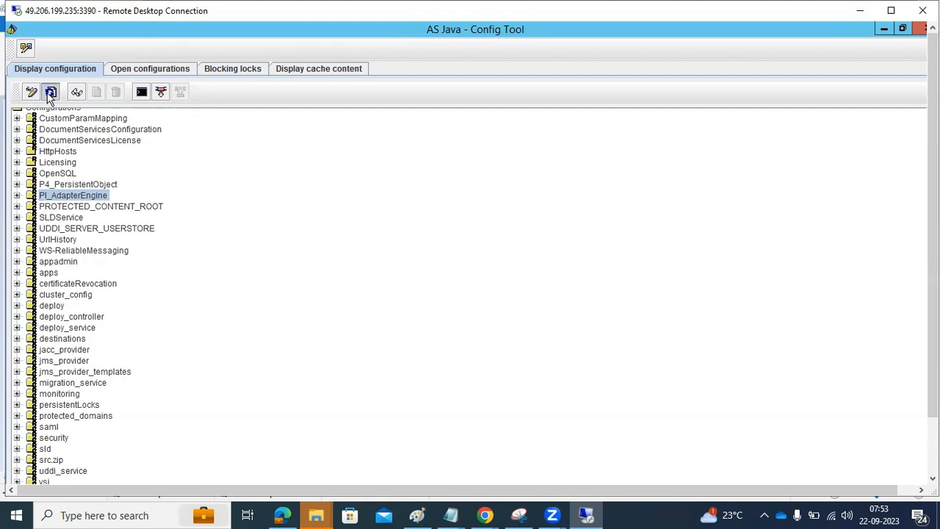
{"action": "left_click", "coordinate": [25, 48]}
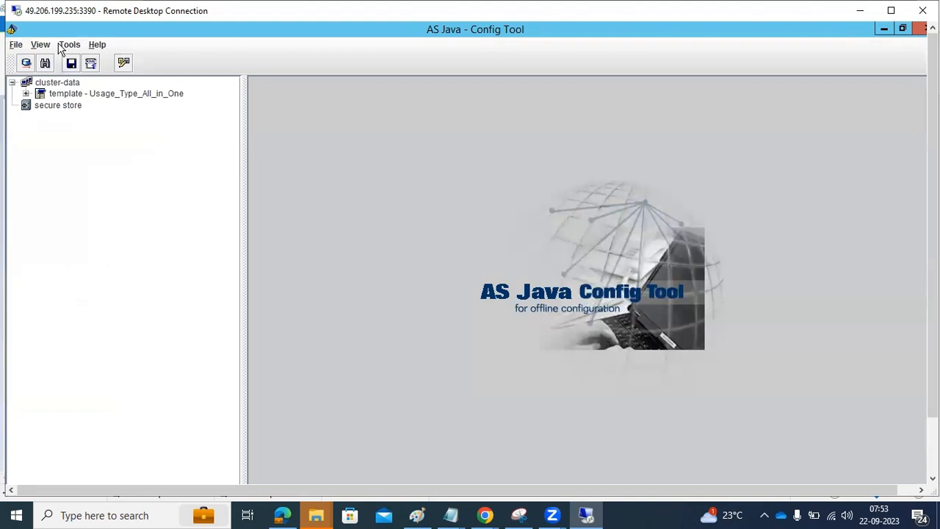
{"action": "left_click", "coordinate": [63, 46]}
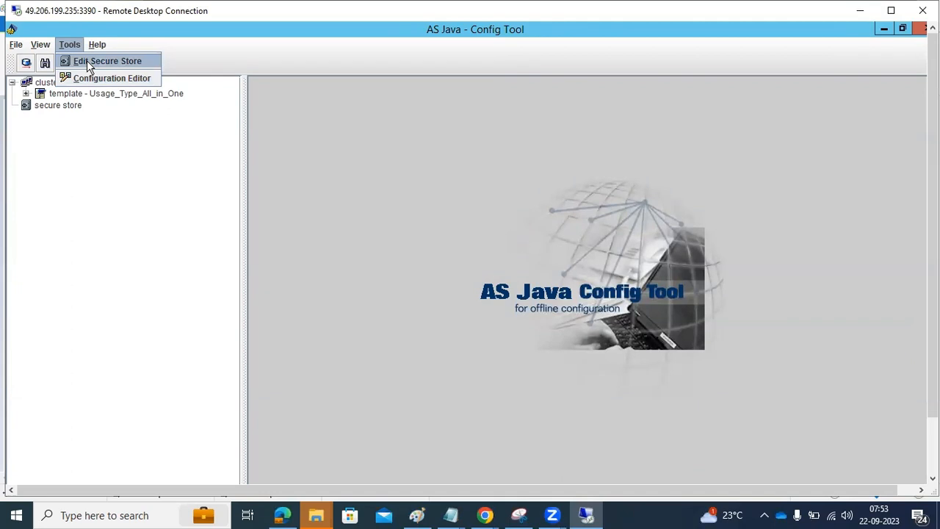
{"action": "mouse_move", "coordinate": [42, 44]}
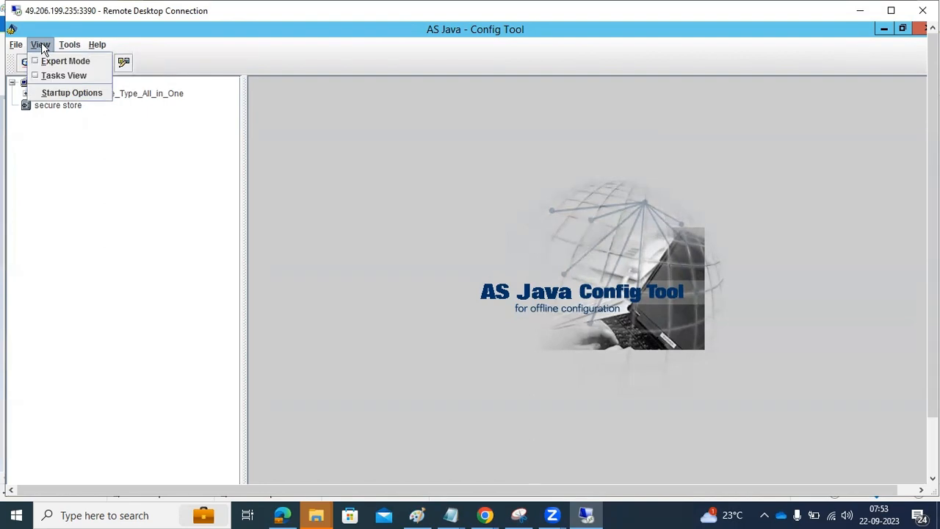
{"action": "left_click", "coordinate": [52, 92]}
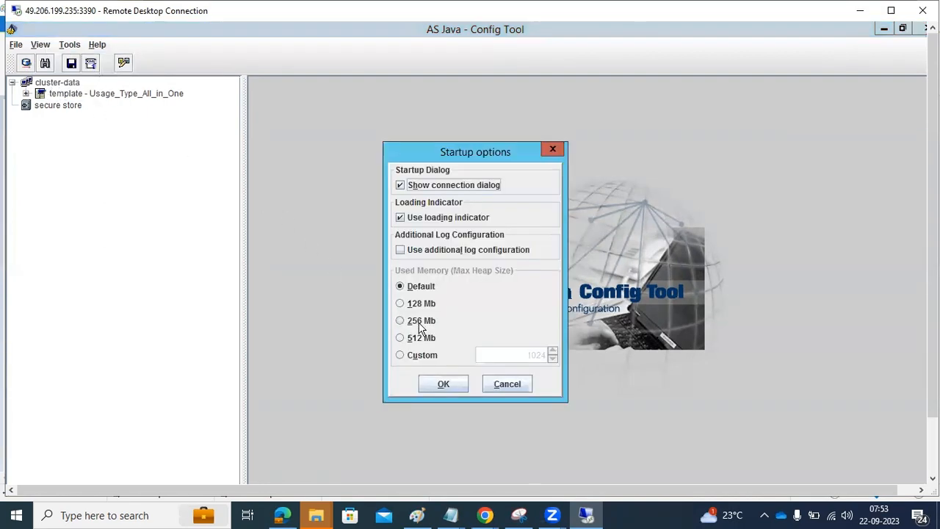
{"action": "left_click", "coordinate": [501, 383]}
{"action": "left_click", "coordinate": [16, 46]}
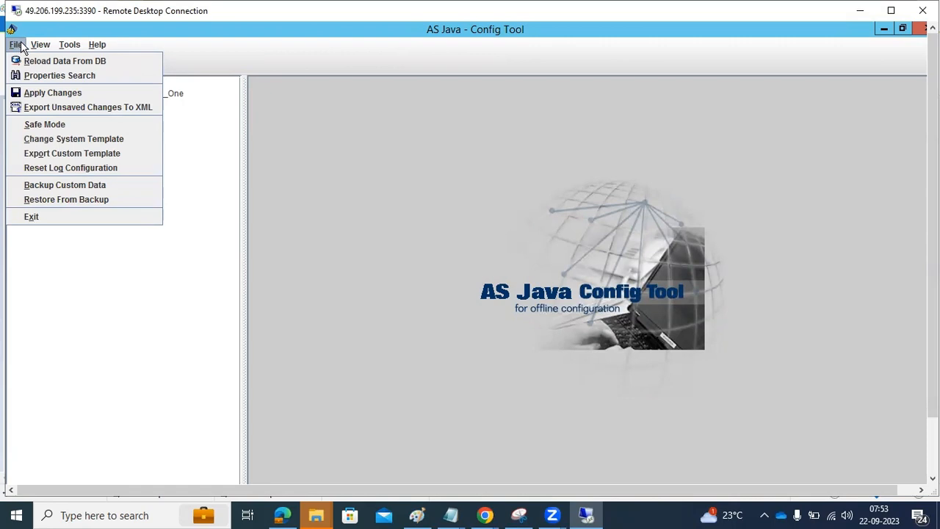
{"action": "mouse_move", "coordinate": [28, 49]}
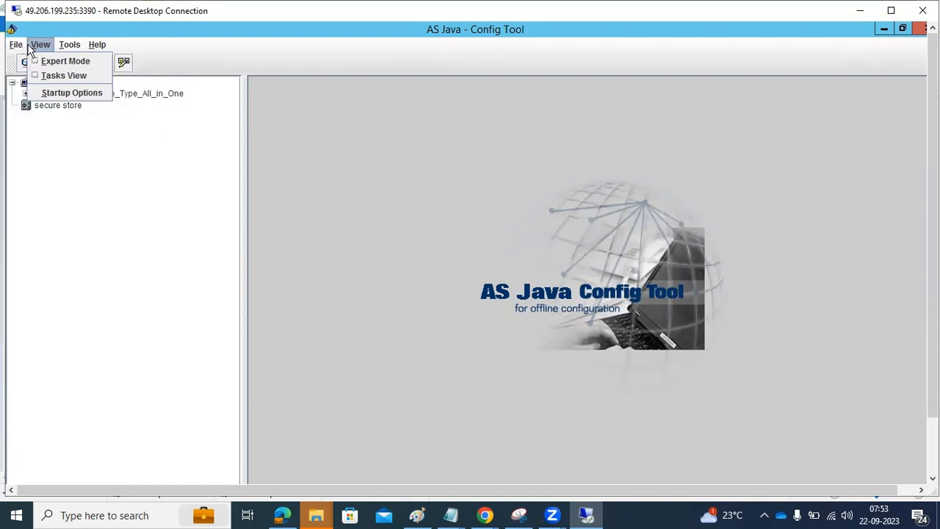
{"action": "mouse_move", "coordinate": [65, 44]}
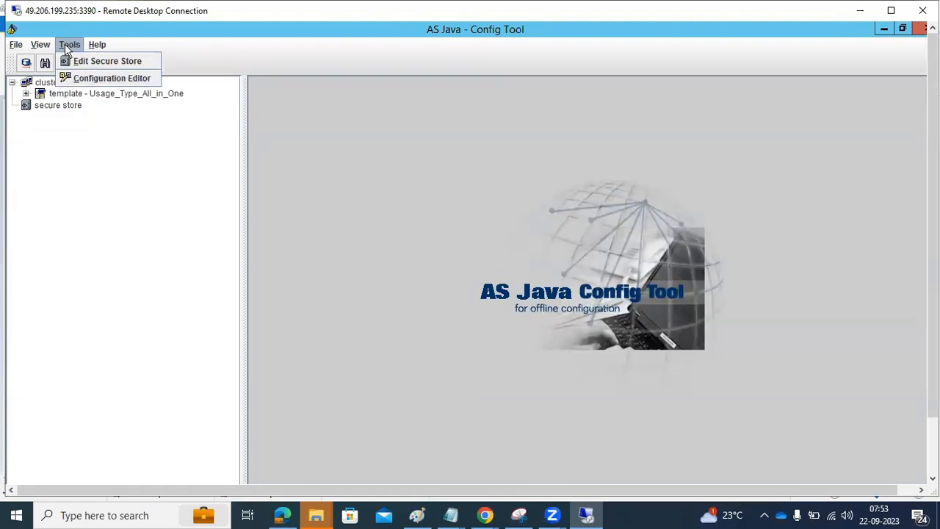
{"action": "left_click", "coordinate": [86, 77]}
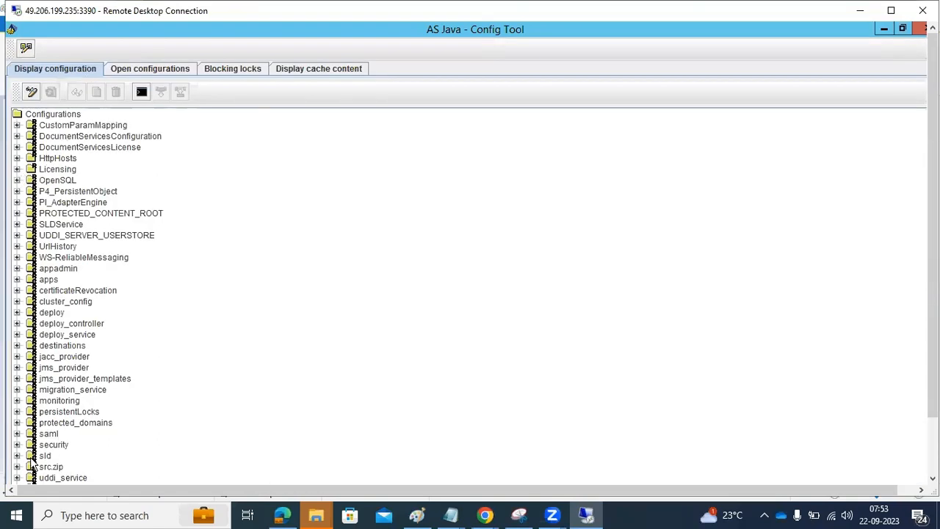
{"action": "left_click", "coordinate": [59, 345]}
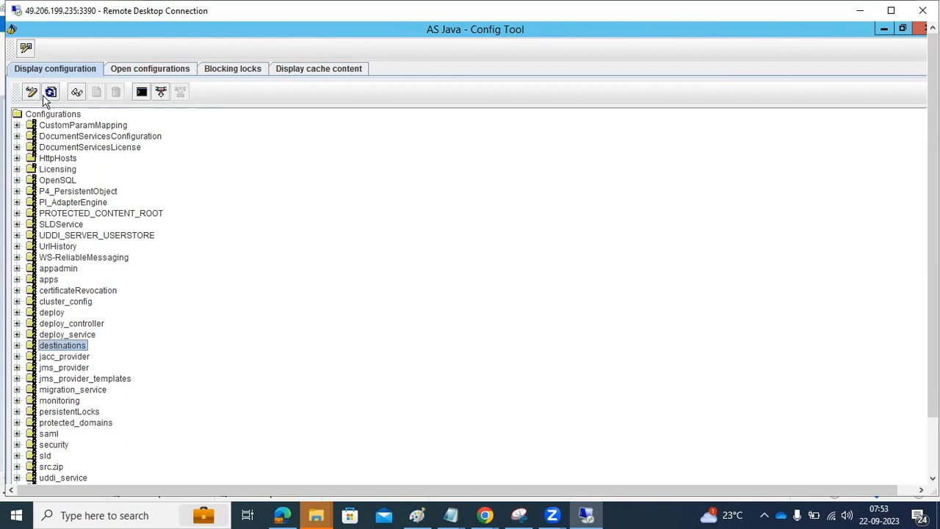
{"action": "left_click", "coordinate": [27, 49]}
{"action": "left_click", "coordinate": [40, 44]}
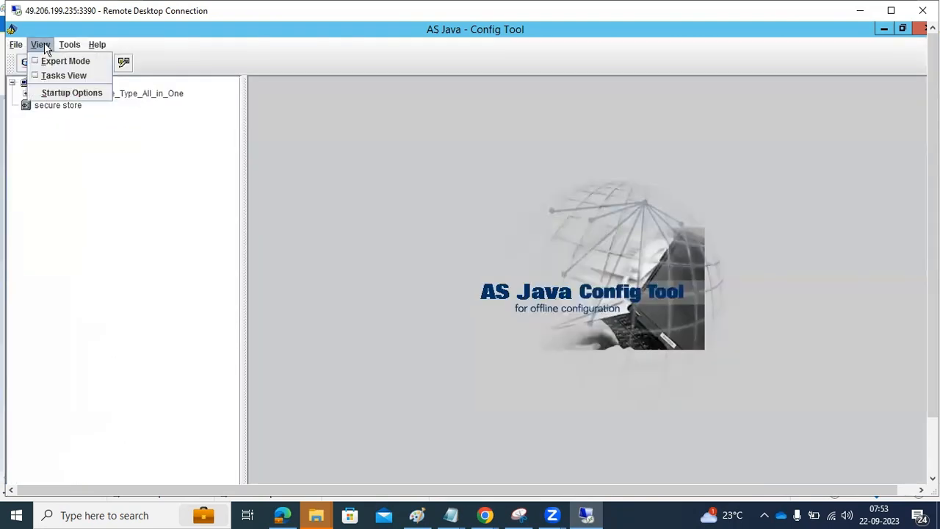
{"action": "left_click", "coordinate": [16, 45]}
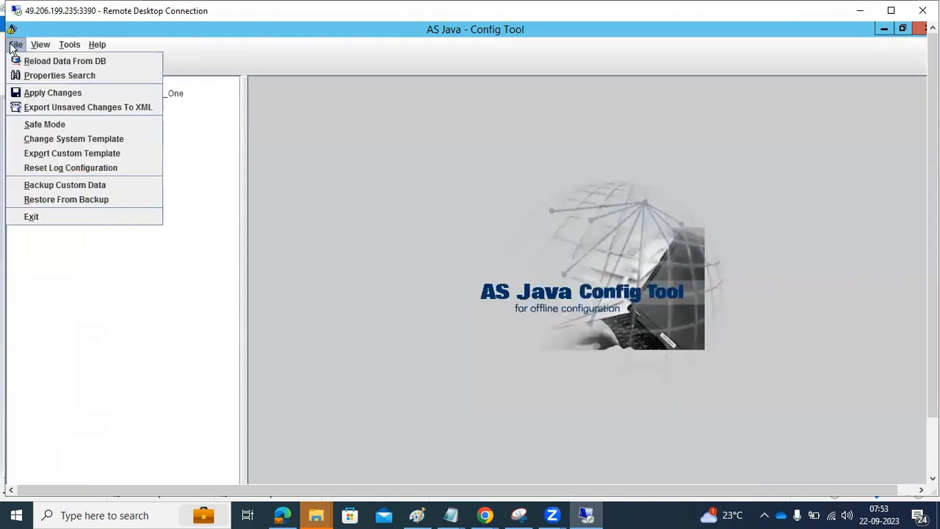
{"action": "left_click", "coordinate": [45, 125]}
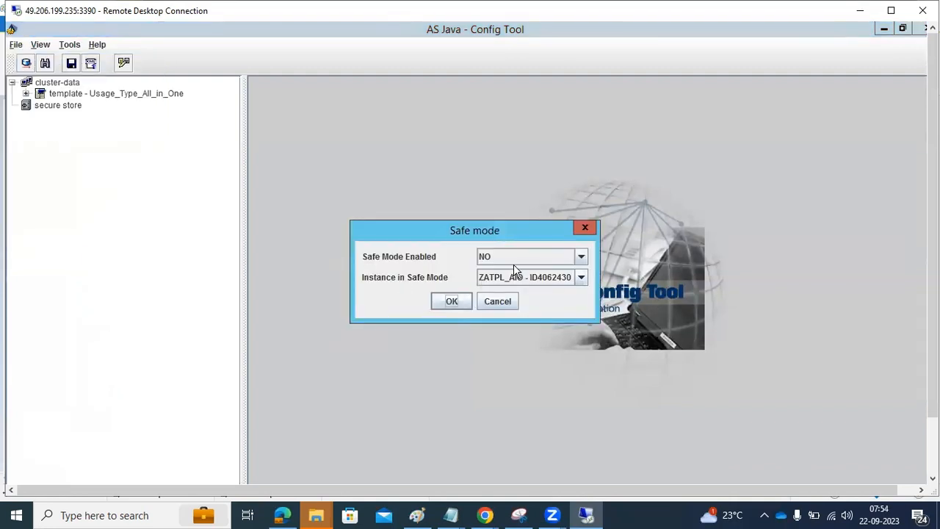
{"action": "left_click", "coordinate": [497, 302]}
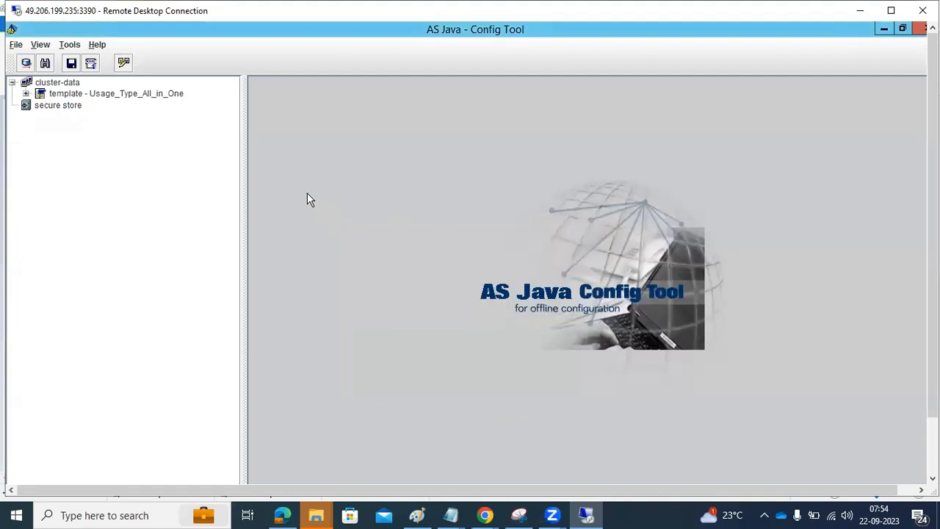
Step: Show the secure store's empty Secure Store Data, then expand the Usage_Type_All_in_One template
{"action": "left_click", "coordinate": [34, 106]}
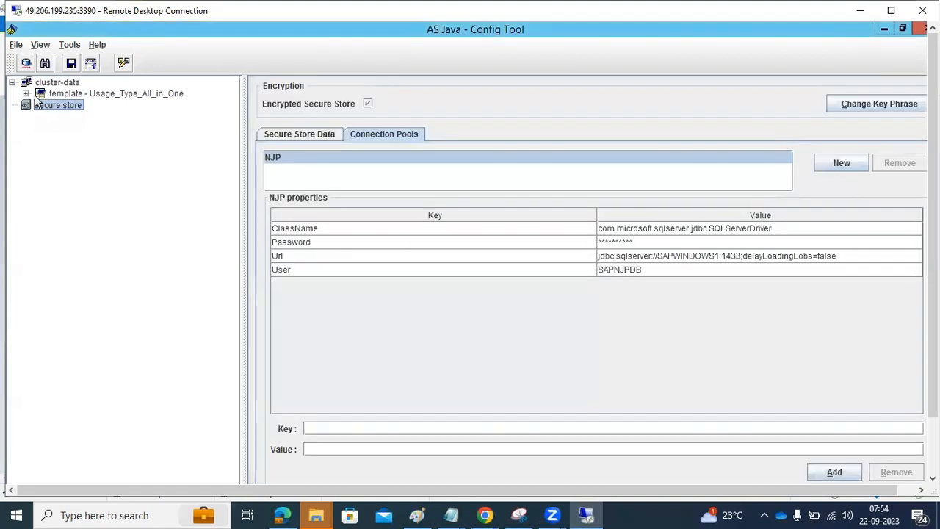
{"action": "left_click", "coordinate": [283, 137]}
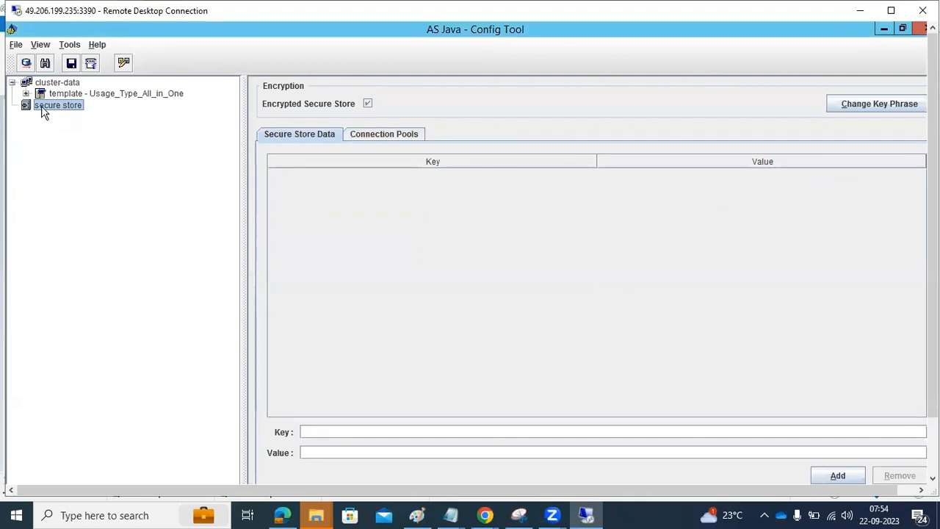
{"action": "left_click", "coordinate": [70, 65]}
{"action": "left_click", "coordinate": [25, 94]}
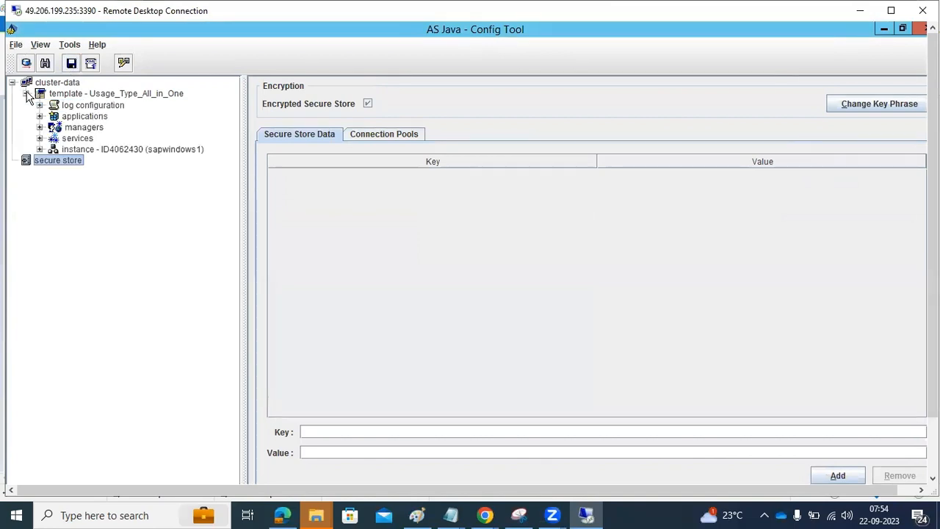
Step: For instance ID4062430, view VM Environment, then the Memory, System and Additional VM parameters
{"action": "left_click", "coordinate": [61, 150]}
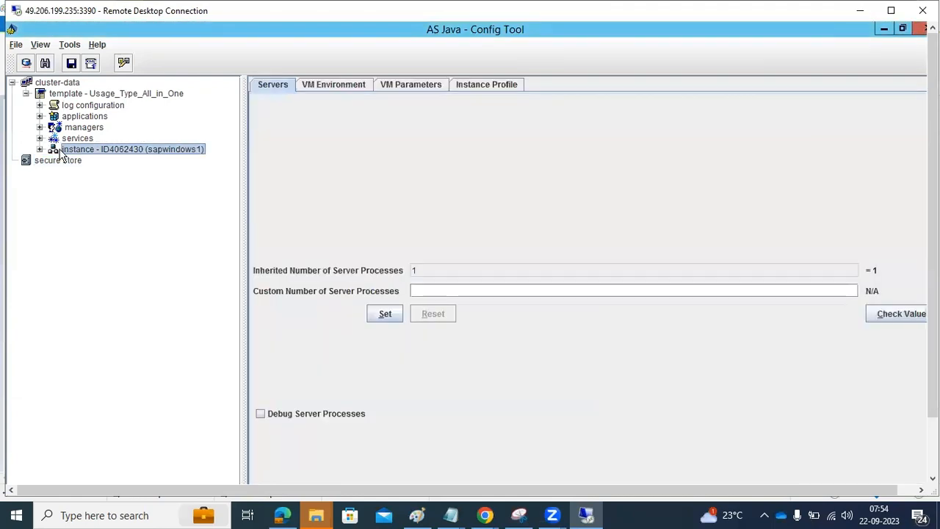
{"action": "left_click", "coordinate": [318, 91]}
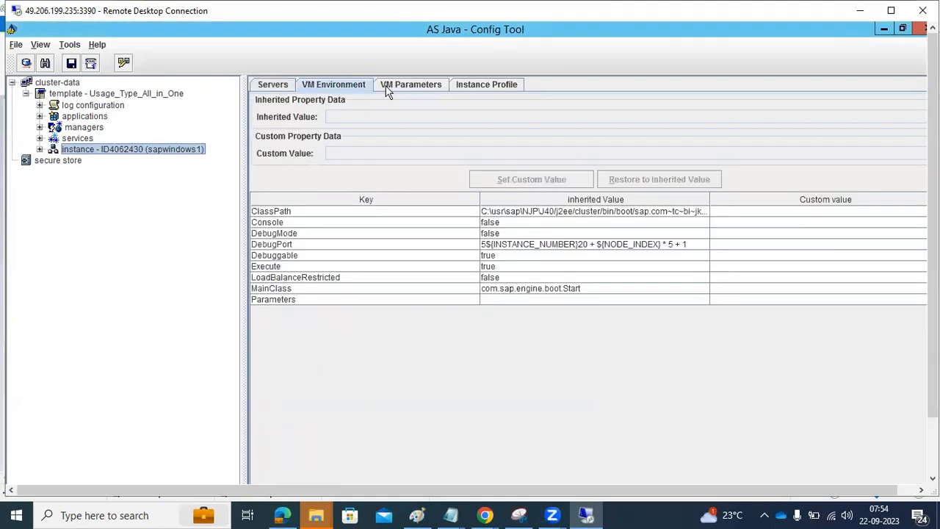
{"action": "left_click", "coordinate": [426, 85]}
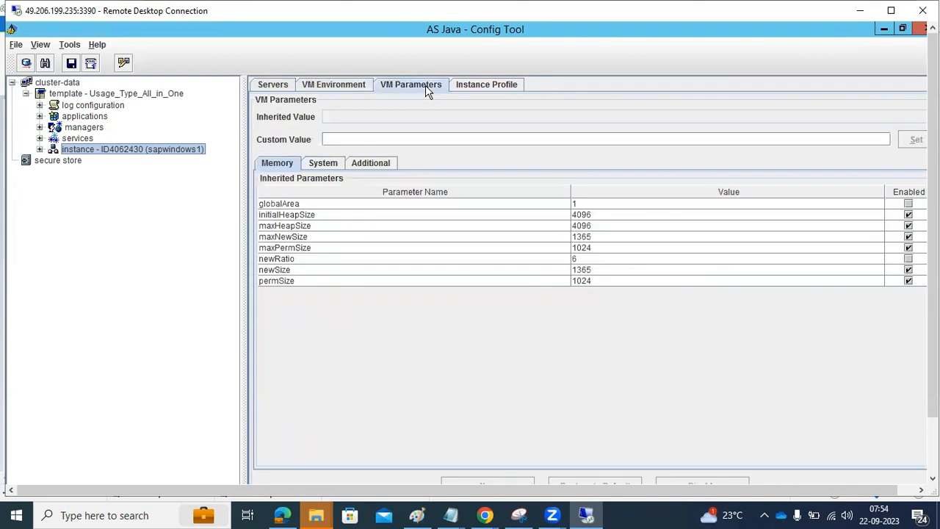
{"action": "left_click", "coordinate": [325, 166]}
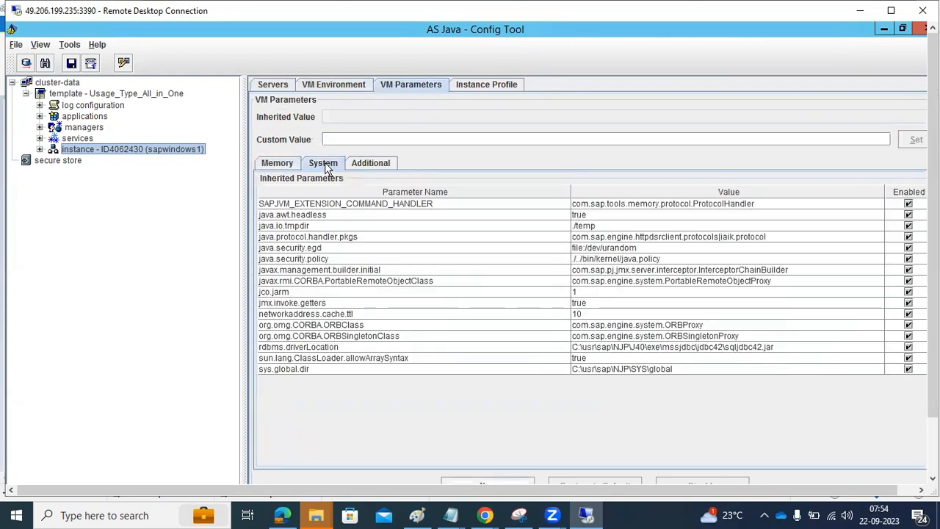
{"action": "left_click", "coordinate": [372, 160]}
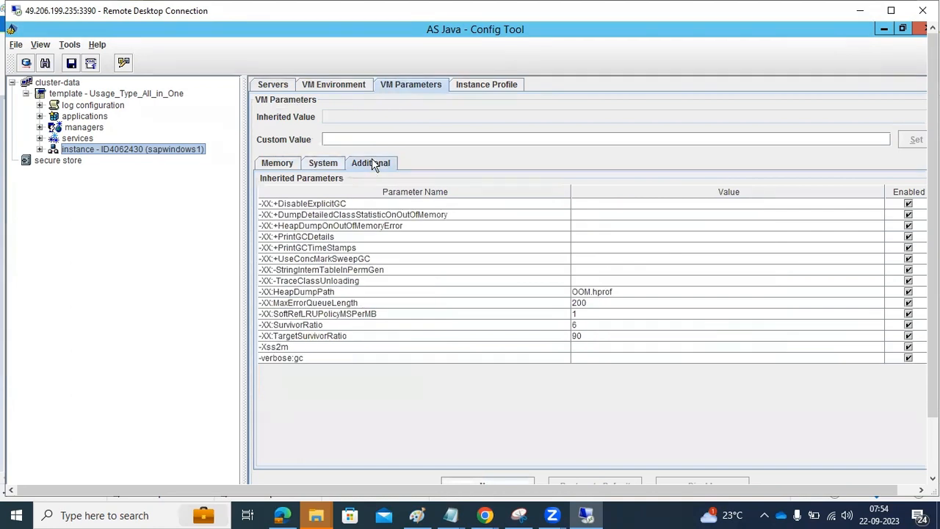
{"action": "left_click", "coordinate": [284, 160]}
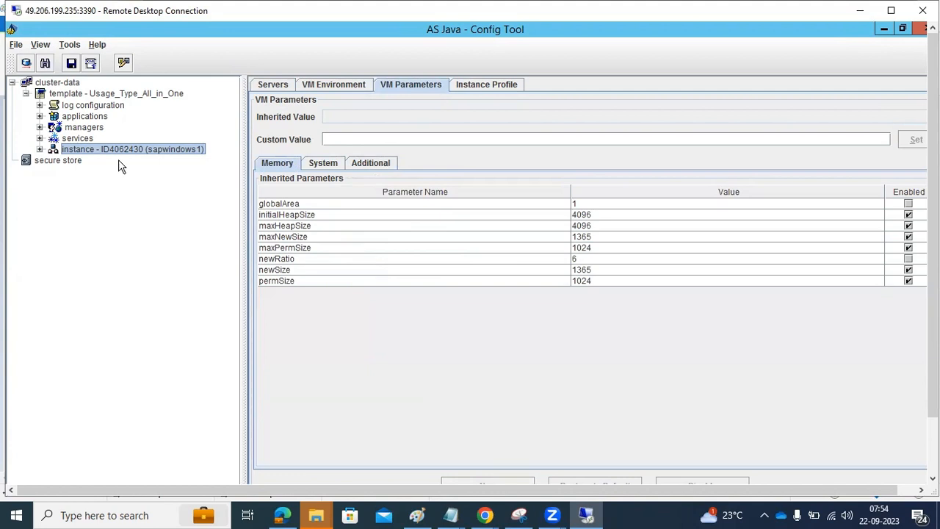
Step: Inspect the inherited maxPermSize and maxHeapSize values, rechecking the System and Additional parameters
{"action": "left_click", "coordinate": [348, 250]}
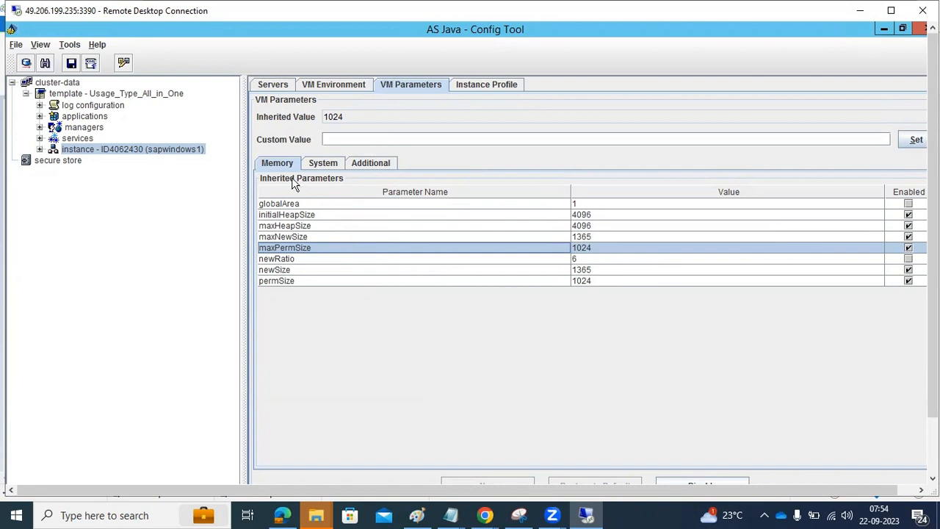
{"action": "left_click", "coordinate": [360, 226]}
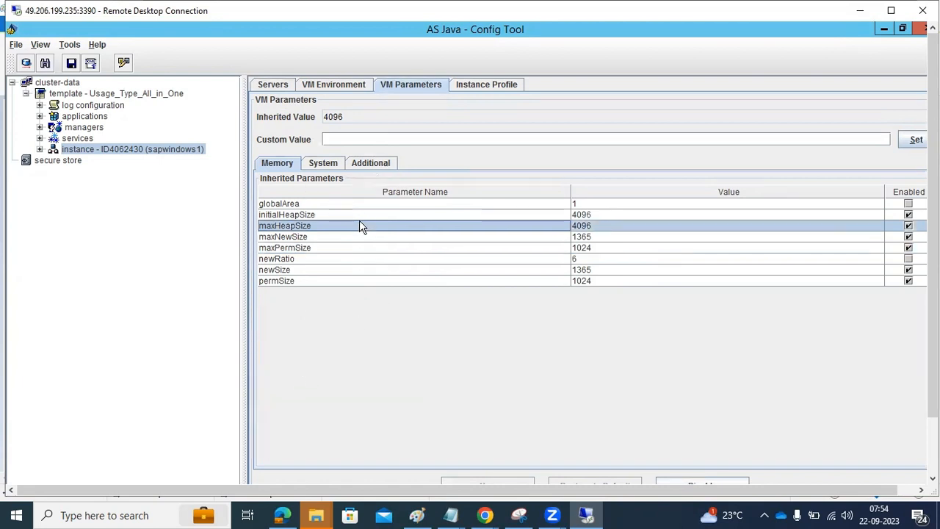
{"action": "left_click", "coordinate": [321, 163]}
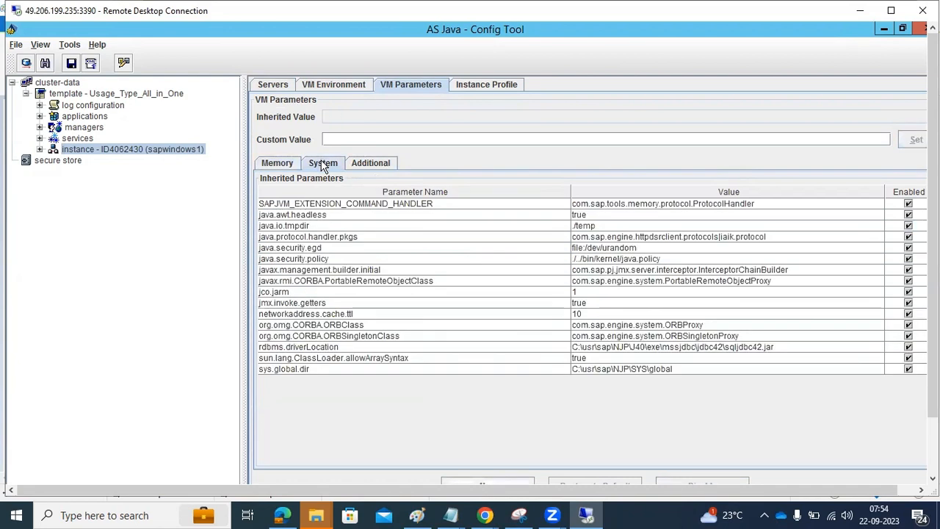
{"action": "left_click", "coordinate": [376, 162]}
{"action": "left_click", "coordinate": [282, 164]}
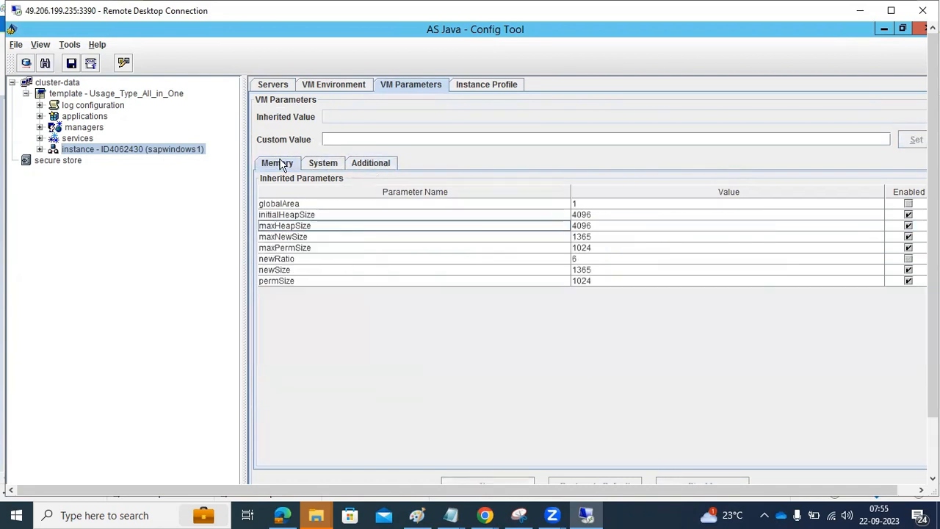
Step: Step through the template's services, managers, applications and log configuration nodes, then open Usage_Type_All_in_One
{"action": "left_click", "coordinate": [77, 139]}
{"action": "left_click", "coordinate": [80, 129]}
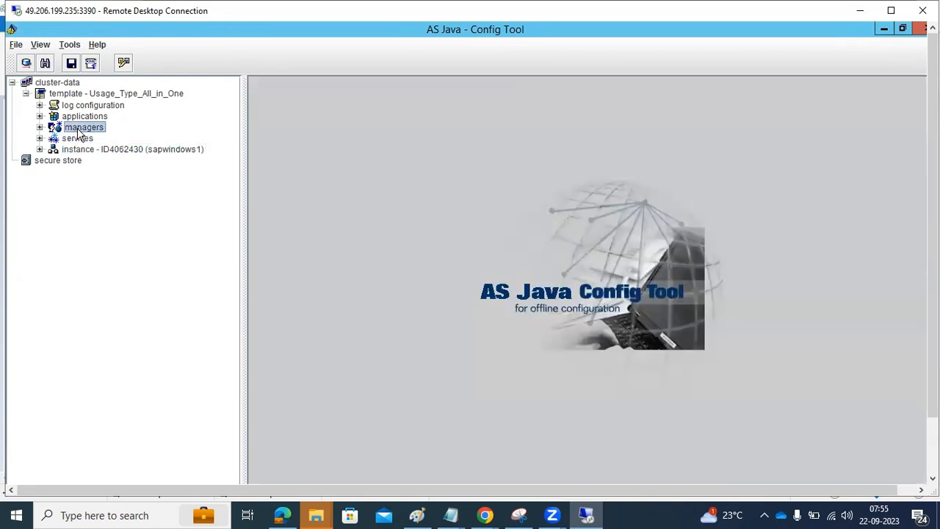
{"action": "left_click", "coordinate": [83, 117]}
{"action": "left_click", "coordinate": [87, 106]}
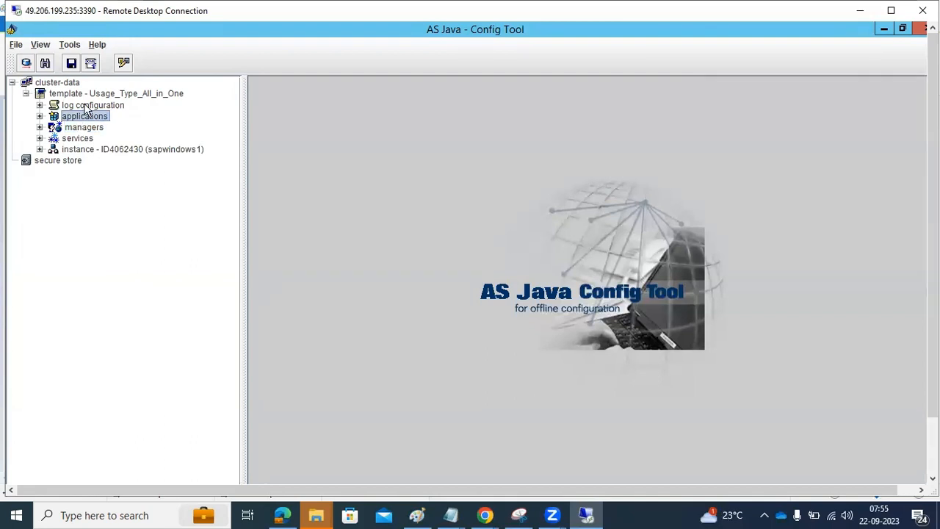
{"action": "left_click", "coordinate": [90, 94]}
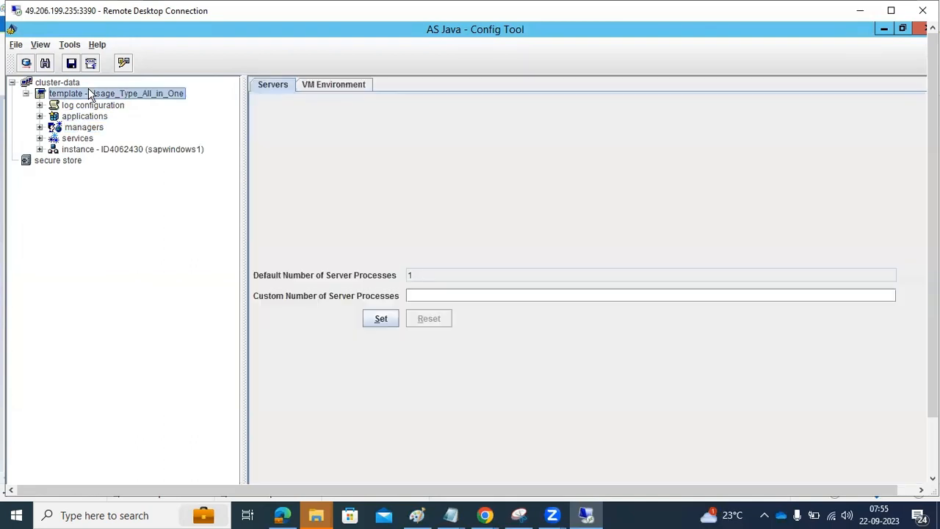